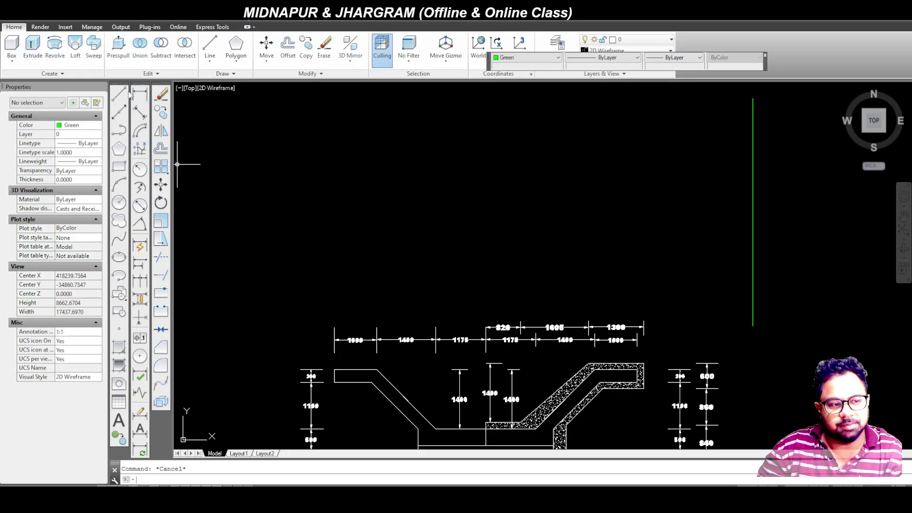
Step: Draw a long horizontal green line above the plan's top dimensions, crossing the lower end of the vertical green line
left_click(120, 93)
left_click(278, 309)
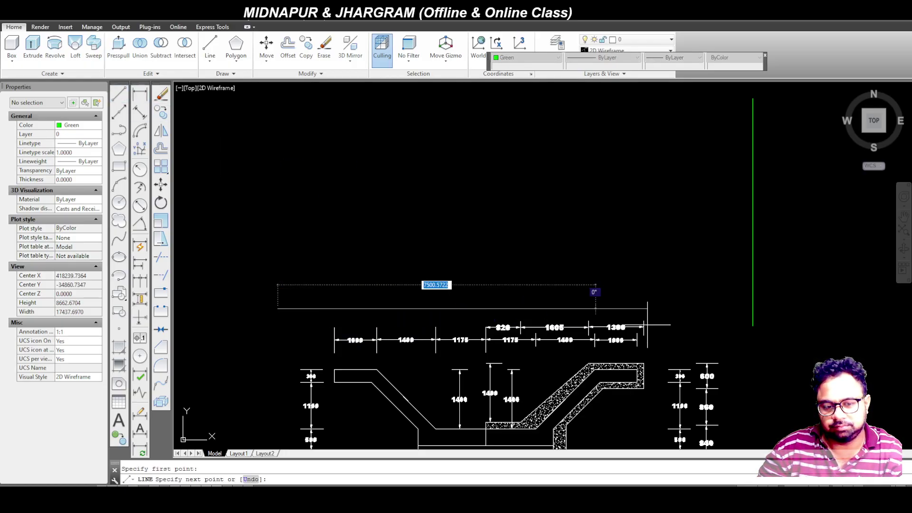
left_click(796, 312)
key("Escape")
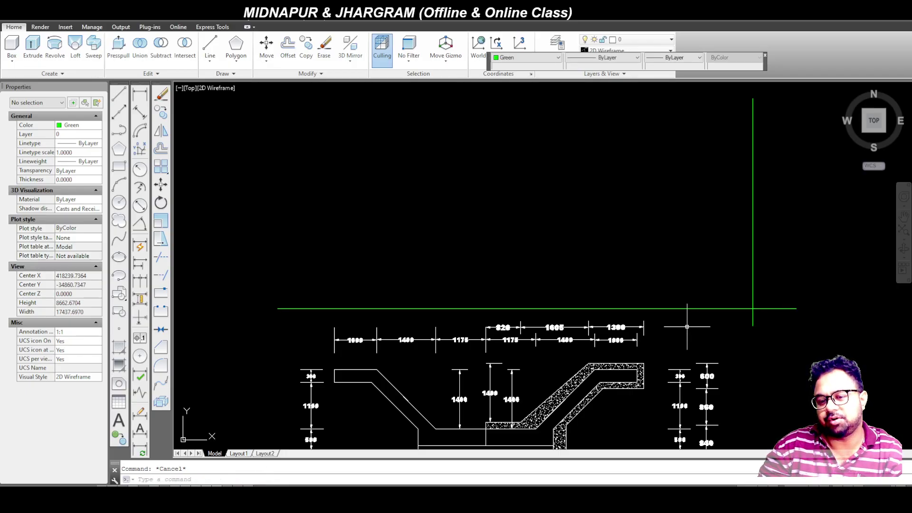
scroll(688, 326, "down", 4)
scroll(712, 317, "up", 4)
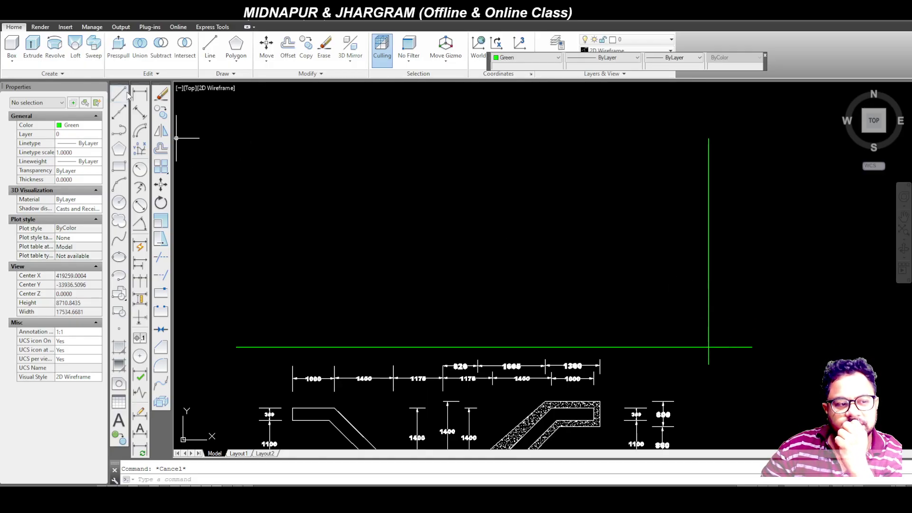
Step: Draw a short horizontal line about 417 units long in red, centred roughly on the intersection of the two green lines
left_click(547, 57)
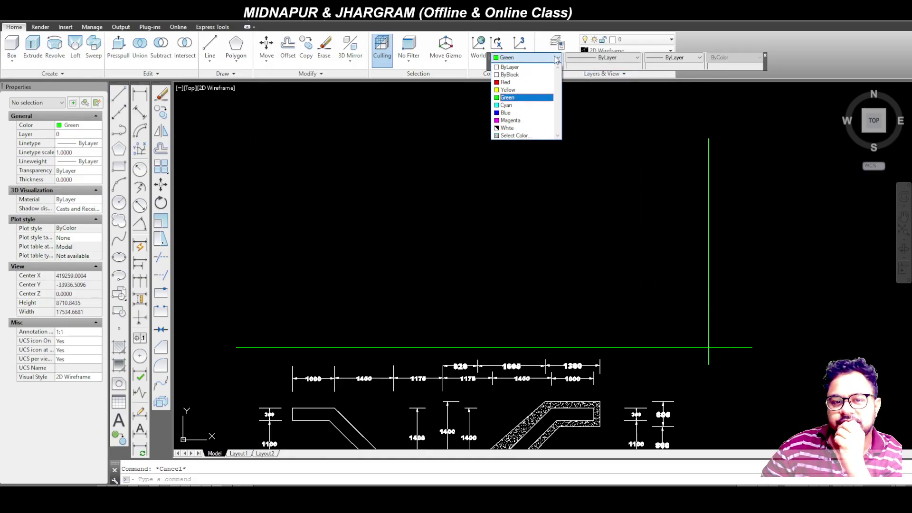
left_click(506, 82)
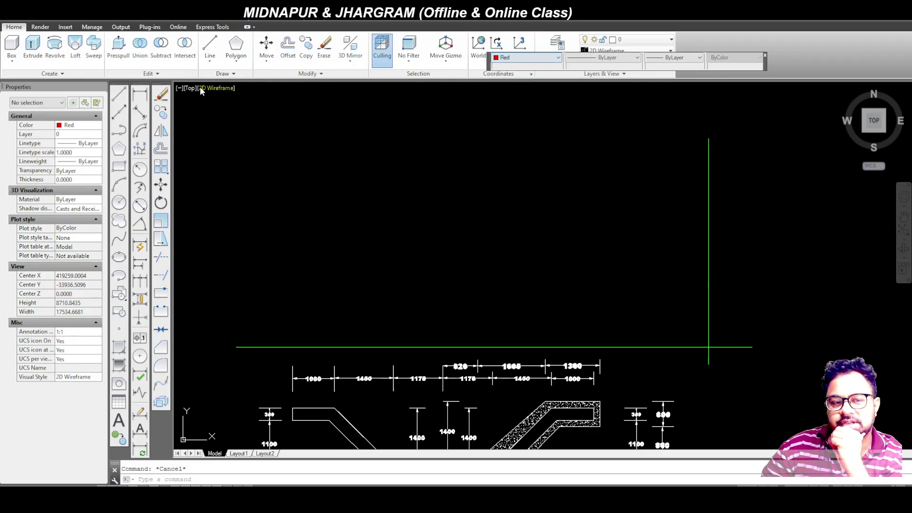
scroll(709, 349, "up", 4)
left_click(119, 94)
left_click(683, 337)
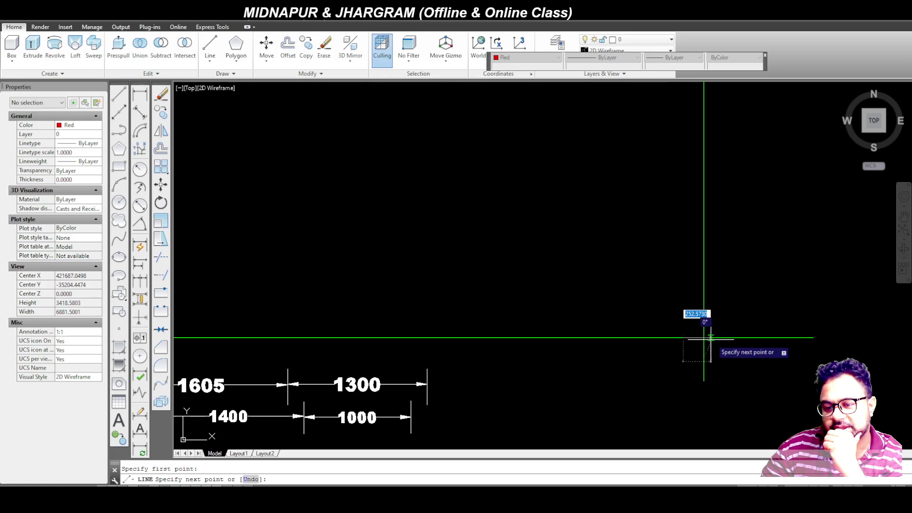
left_click(728, 338)
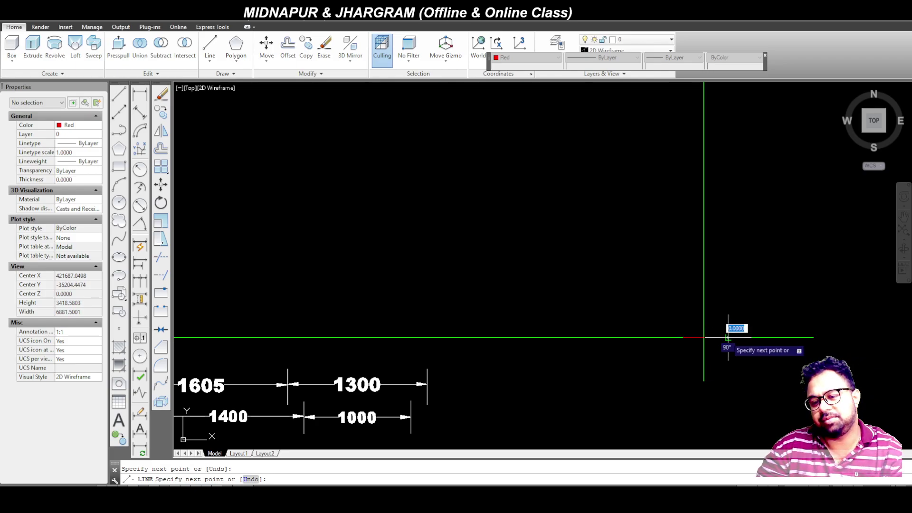
key("Escape")
scroll(733, 309, "down", 4)
scroll(720, 344, "up", 4)
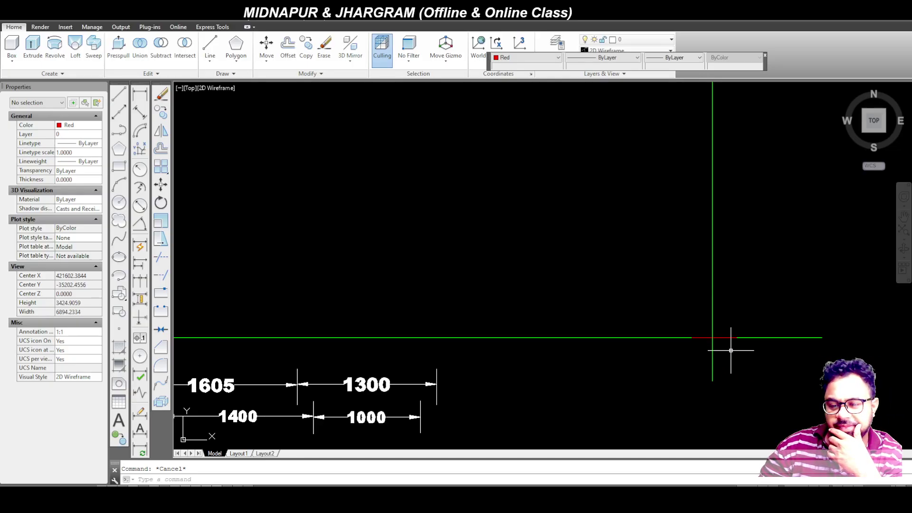
Step: Change the color of the short horizontal line at the green intersection to Yellow
left_click(725, 338)
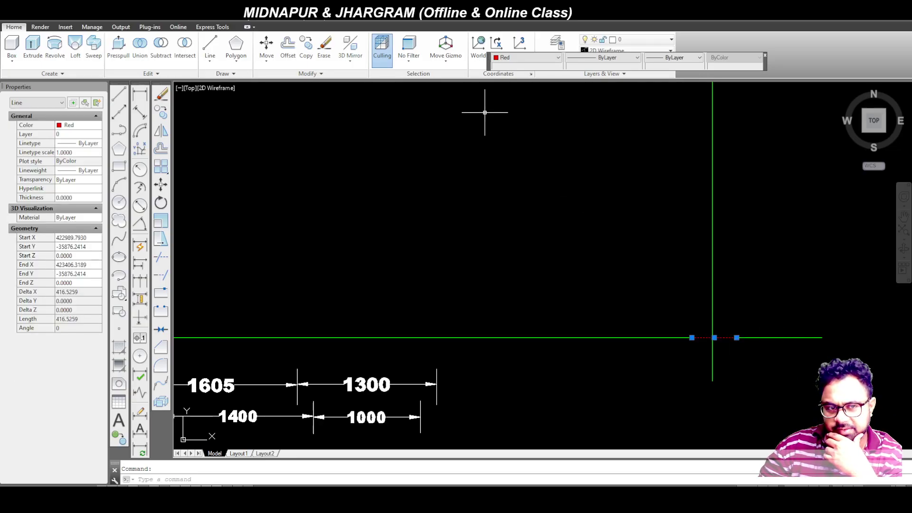
left_click(529, 57)
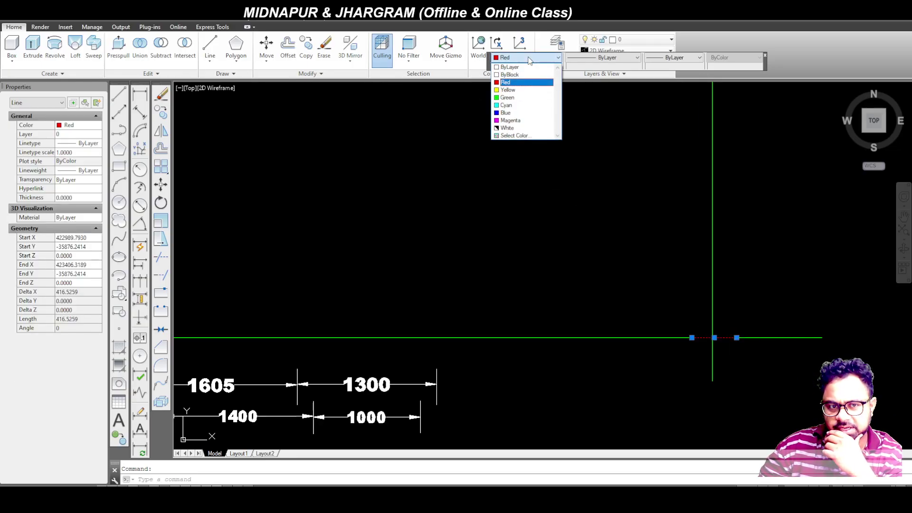
left_click(508, 90)
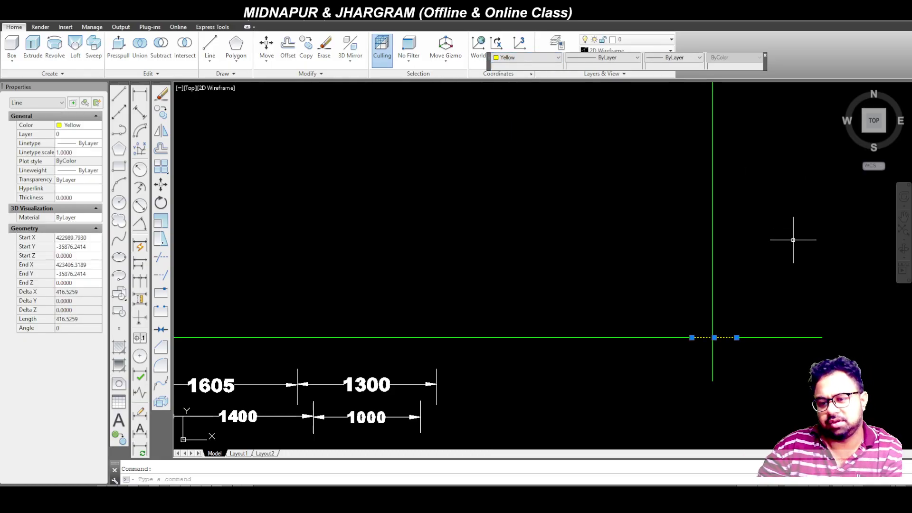
key("Escape")
Step: Offset the short yellow line upward by 300 to make a second tick on the vertical green line
left_click(724, 338)
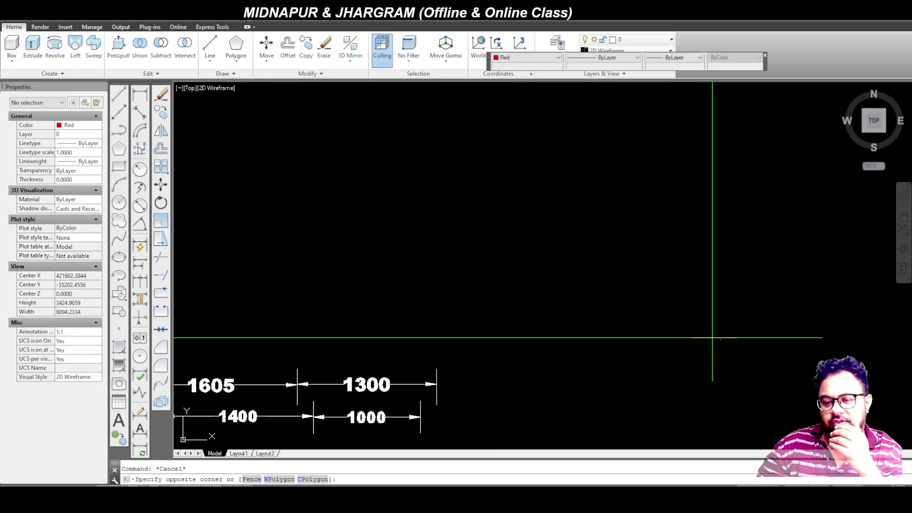
left_click(720, 338)
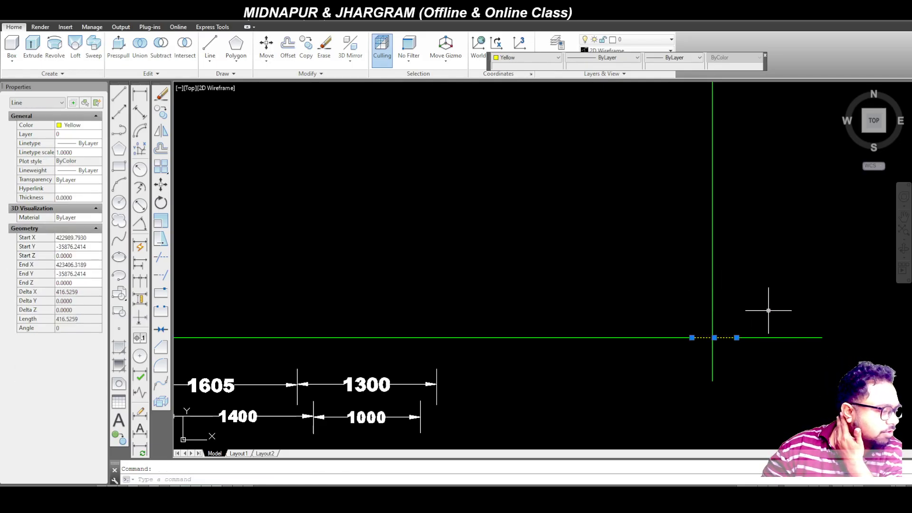
scroll(803, 318, "down", 2)
scroll(789, 328, "down", 3)
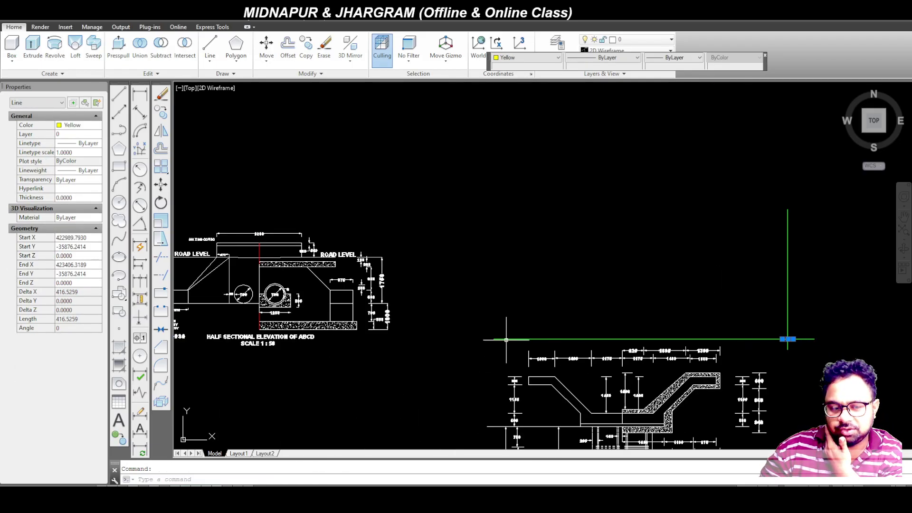
scroll(457, 321, "up", 6)
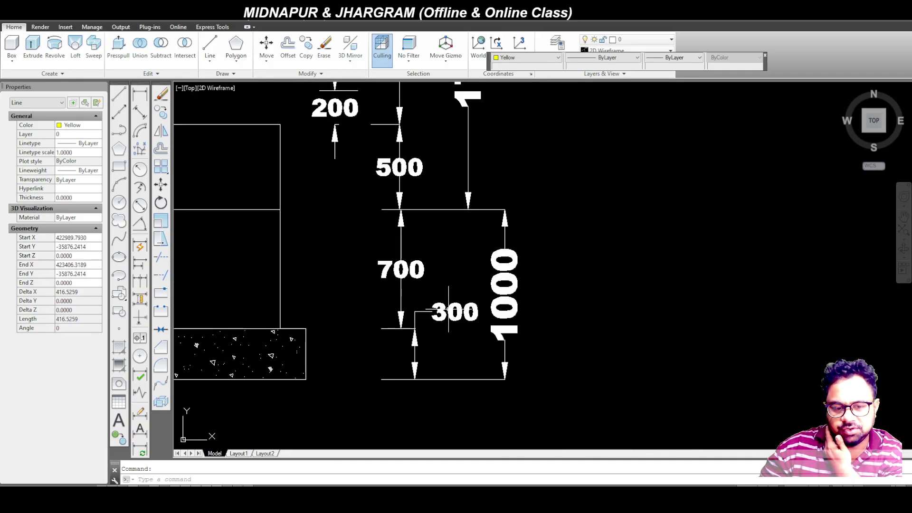
scroll(785, 341, "down", 5)
scroll(774, 340, "up", 5)
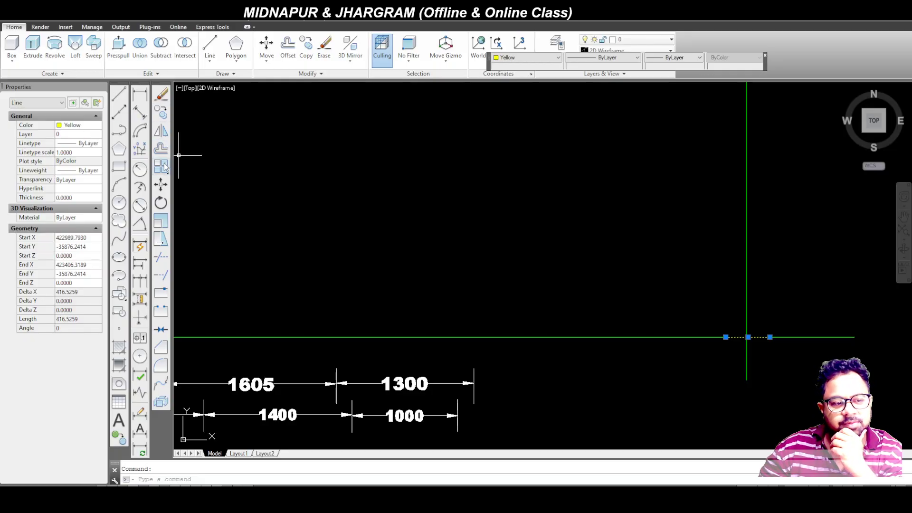
left_click(167, 150)
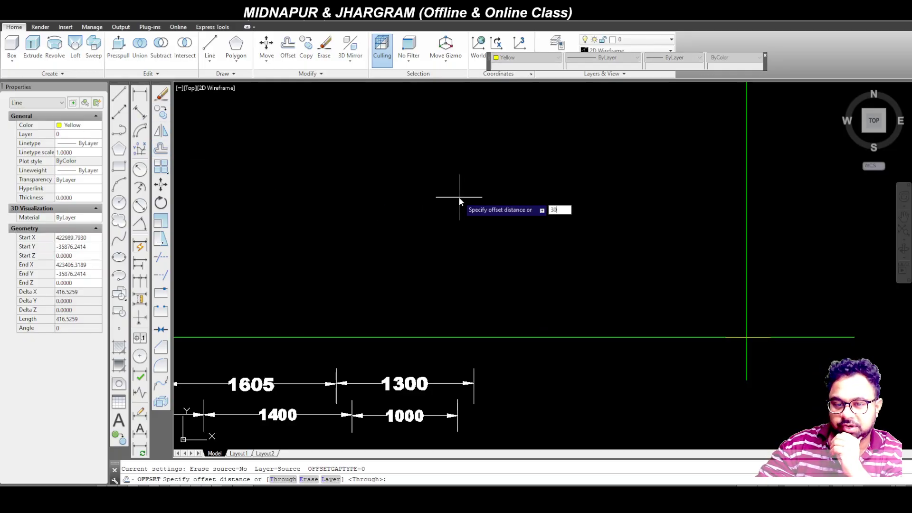
key("Return")
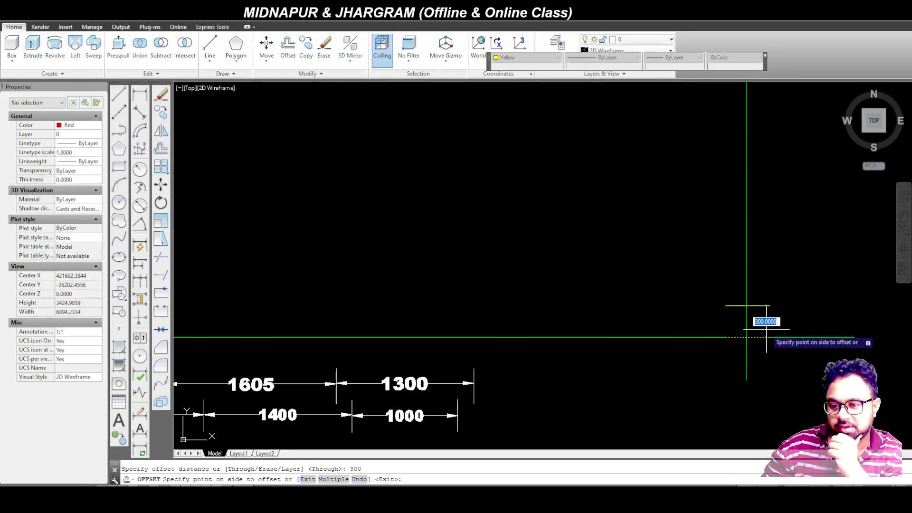
left_click(749, 311)
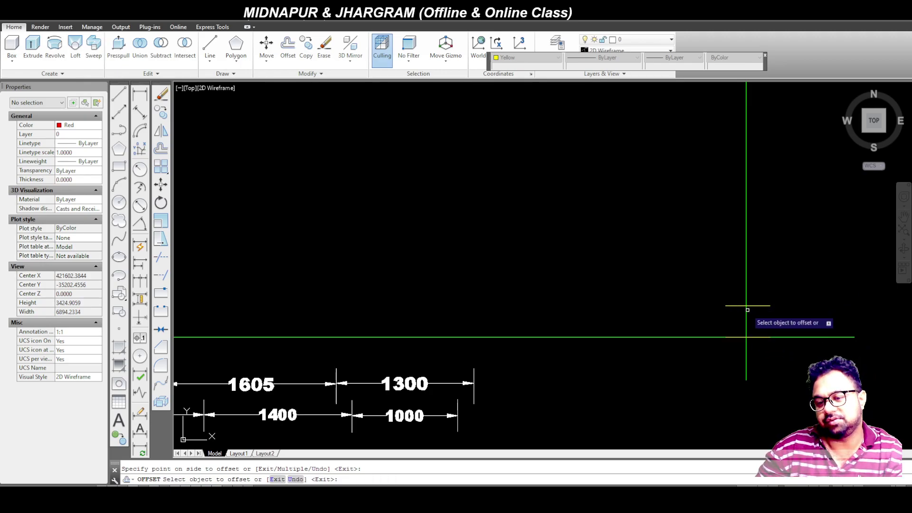
key("Escape")
Step: Copy the drawing-credit text from below the half sectional elevation to beside the yellow ticks, with Ortho switched off
scroll(768, 324, "down", 4)
scroll(777, 327, "down", 2)
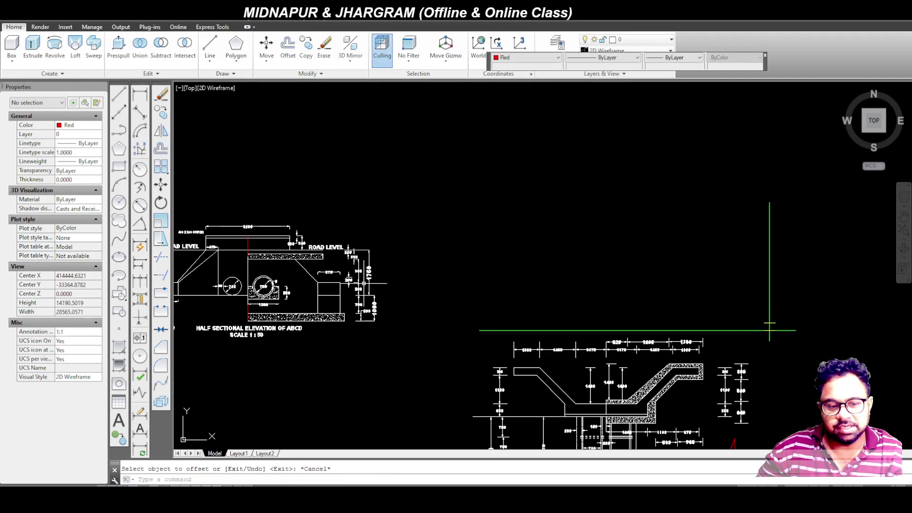
scroll(551, 338, "down", 4)
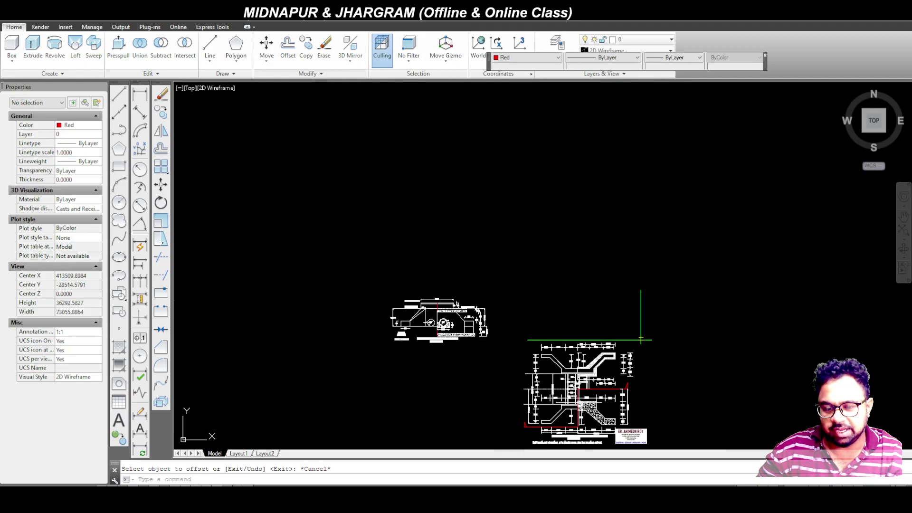
scroll(571, 401, "up", 6)
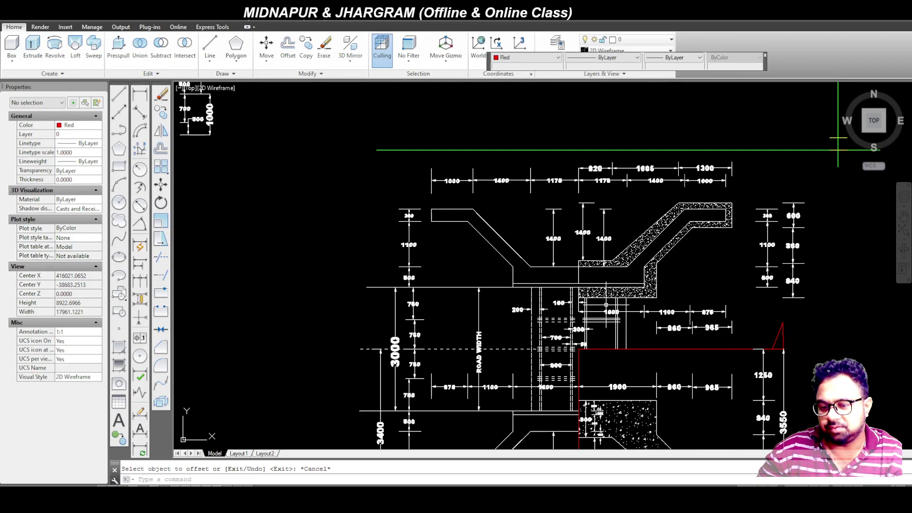
scroll(606, 304, "down", 2)
scroll(677, 261, "down", 2)
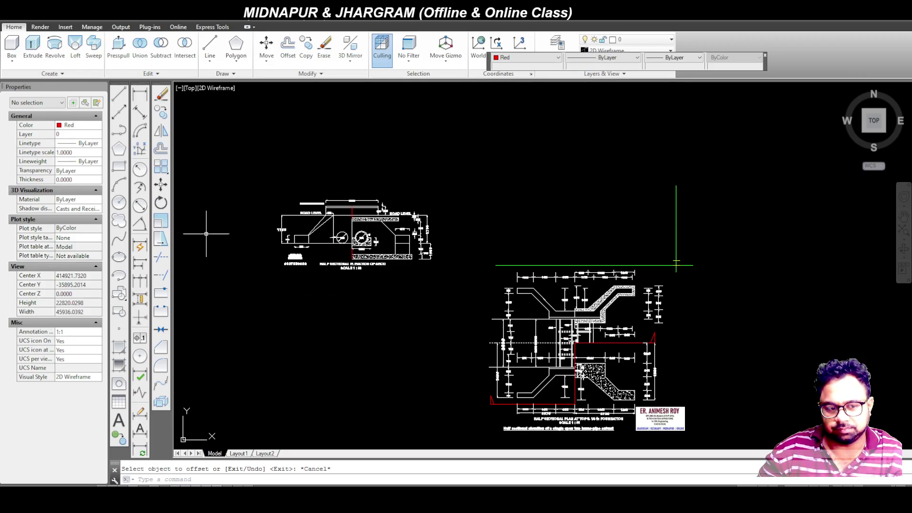
scroll(267, 267, "up", 8)
left_click(266, 272)
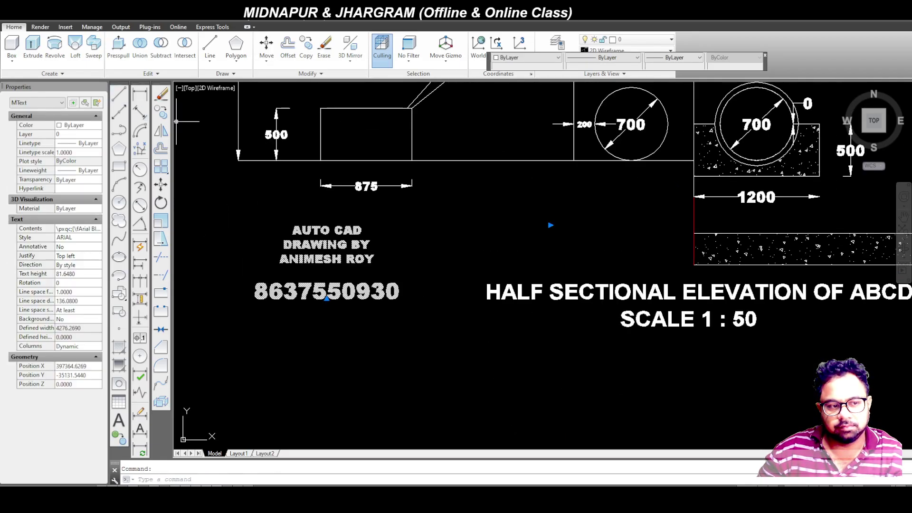
left_click(160, 112)
left_click(226, 306)
scroll(219, 333, "down", 5)
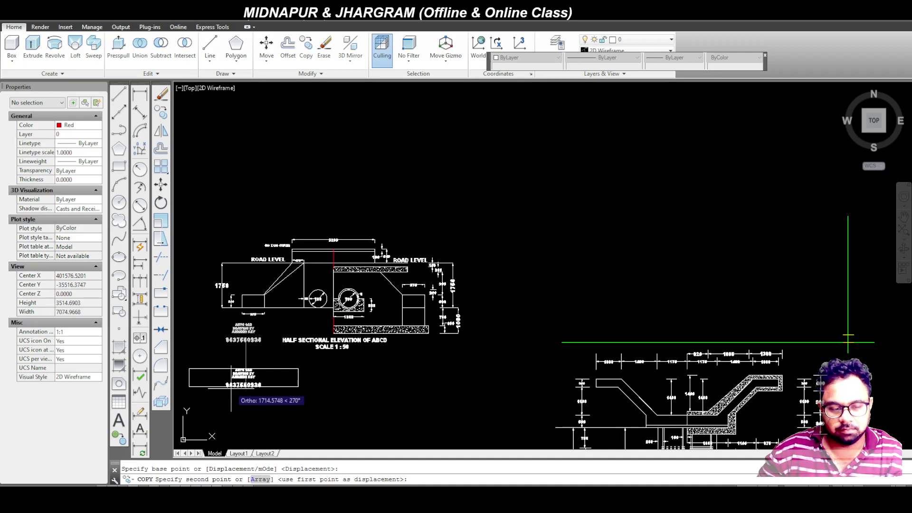
key("F8")
scroll(448, 328, "down", 4)
scroll(471, 333, "up", 4)
scroll(504, 337, "up", 6)
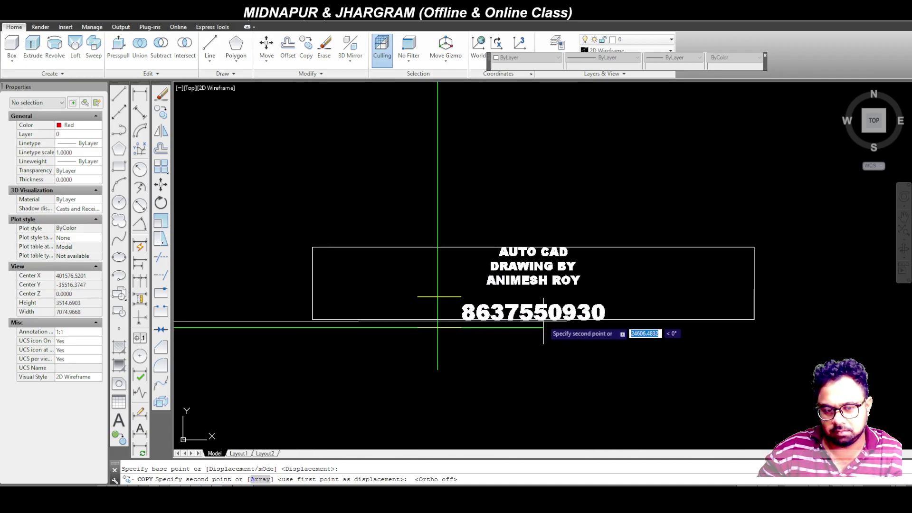
left_click(558, 314)
key("Escape")
Step: Replace the entire content of the copied text beside the yellow ticks with 300
left_click(560, 323)
left_click(547, 316)
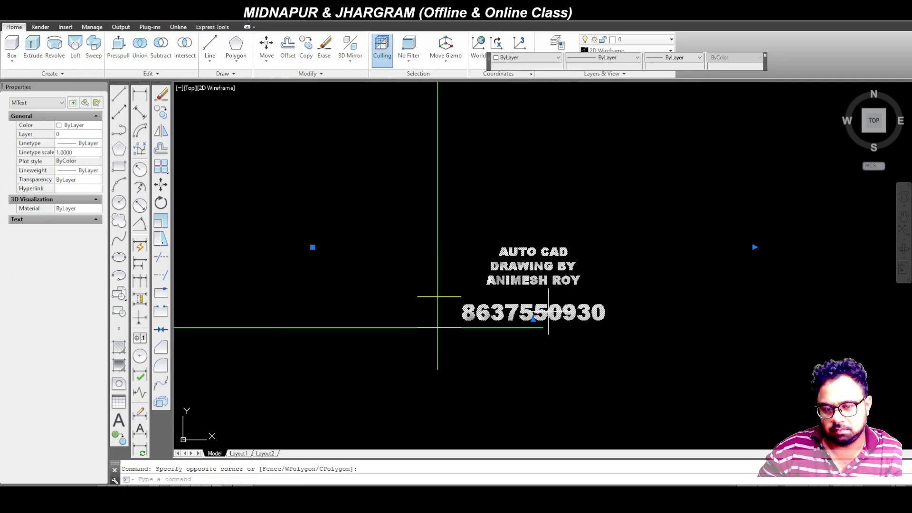
double_click(548, 316)
left_click_drag(608, 320, 485, 236)
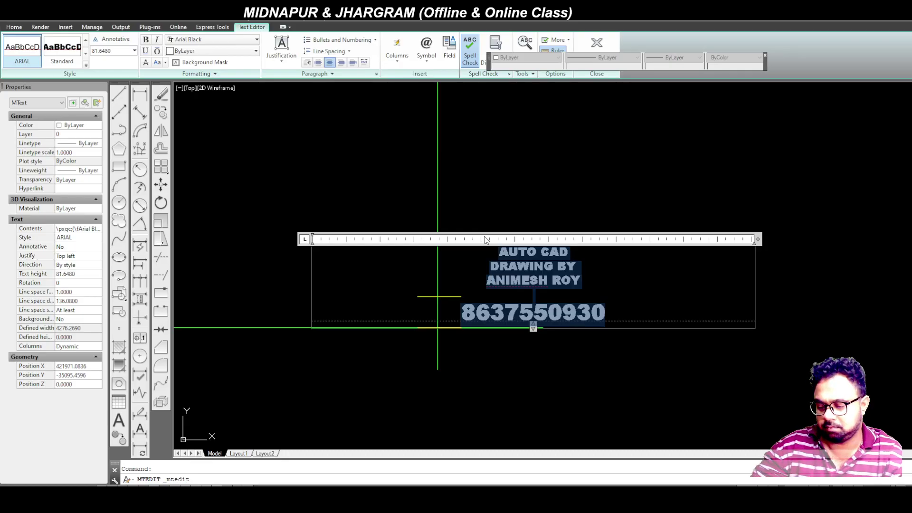
type("300")
left_click(565, 312)
Step: Copy the 300 label to the space between the two yellow ticks, just beside the vertical green line
left_click(546, 259)
left_click(489, 201)
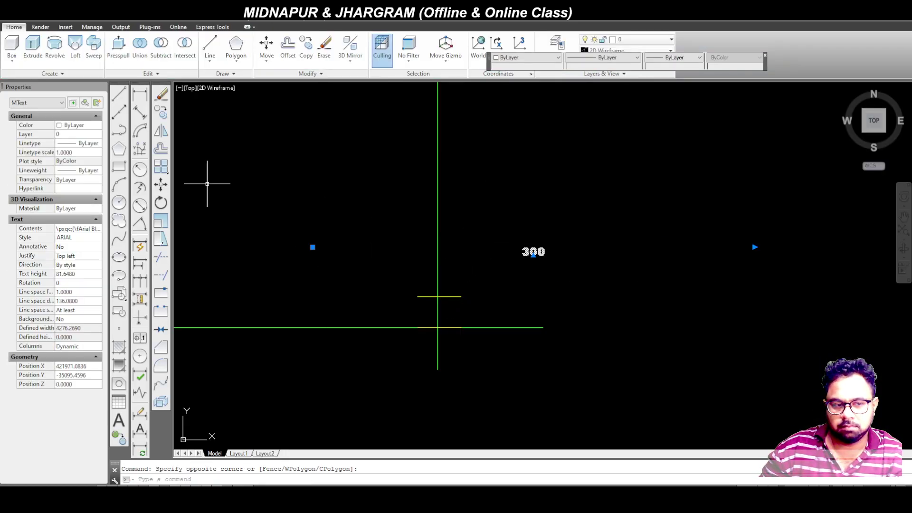
left_click(161, 113)
left_click(606, 210)
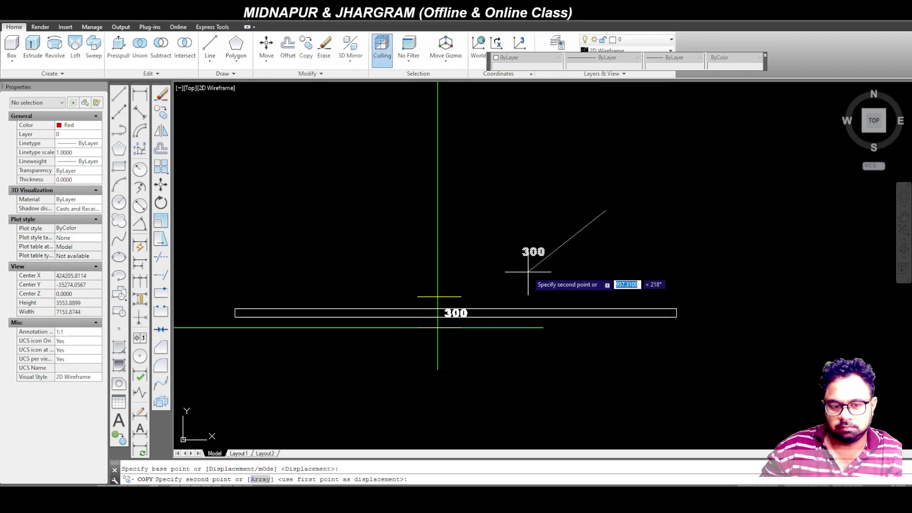
left_click(528, 271)
key("Escape")
scroll(426, 309, "up", 2)
scroll(589, 330, "down", 4)
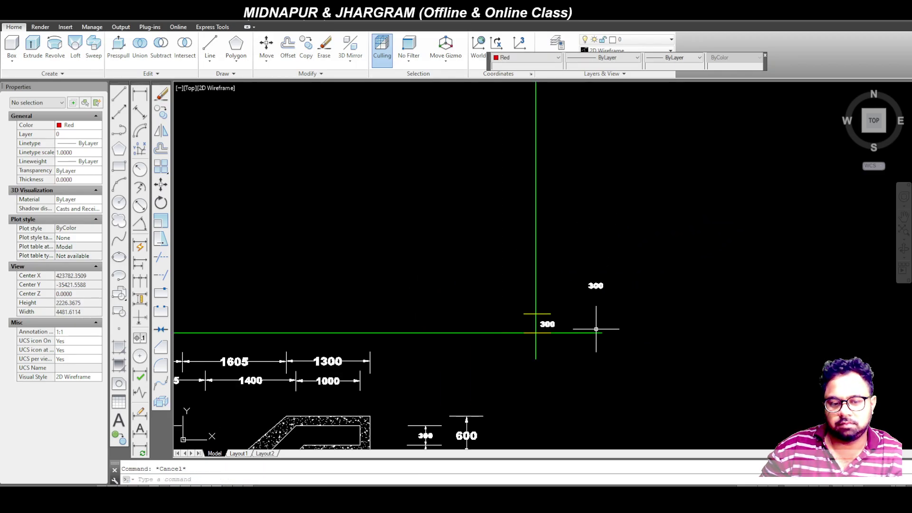
scroll(513, 327, "up", 5)
left_click(685, 326)
left_click(631, 275)
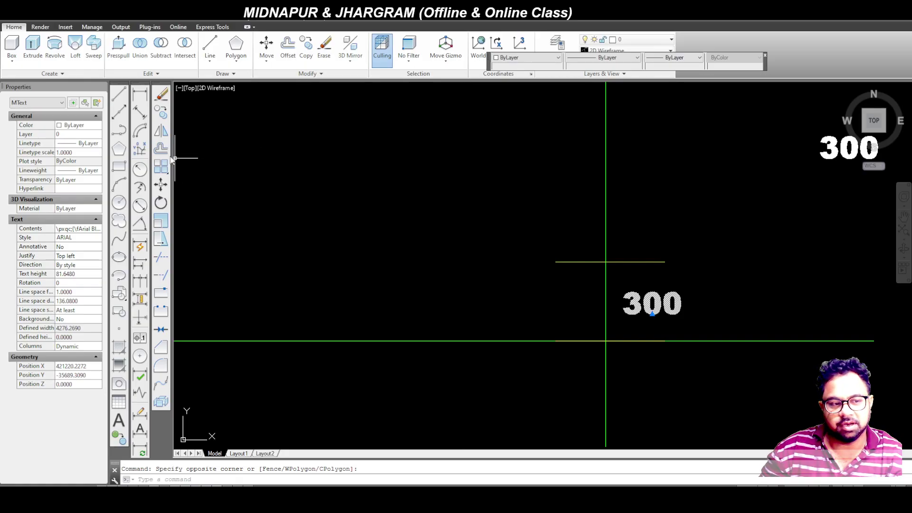
left_click(162, 113)
left_click(653, 314)
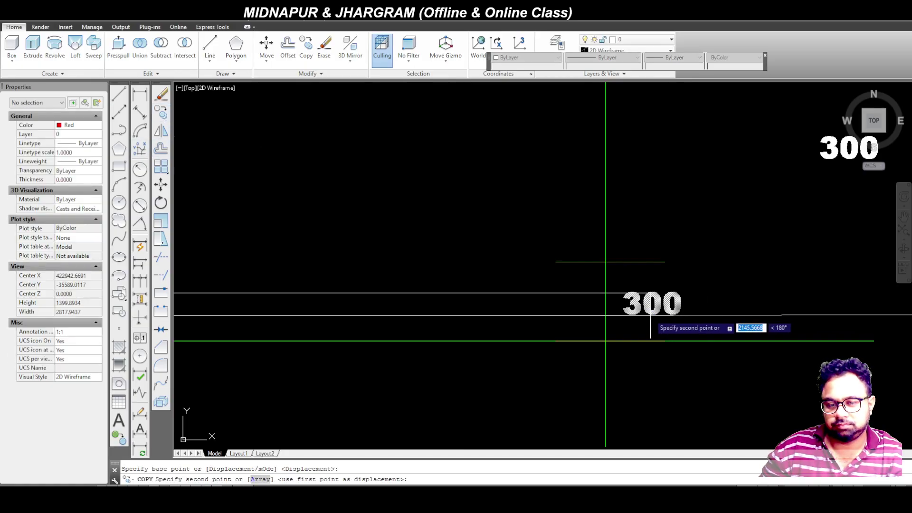
key("Escape")
Step: Copy the 300 label so it sits centred on the vertical green line between the two yellow ticks
left_click(798, 341)
left_click(575, 295)
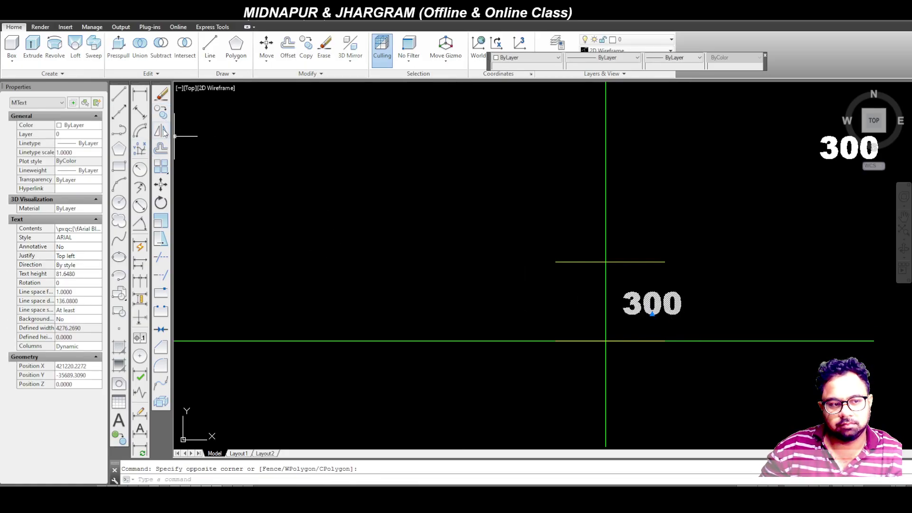
left_click(724, 380)
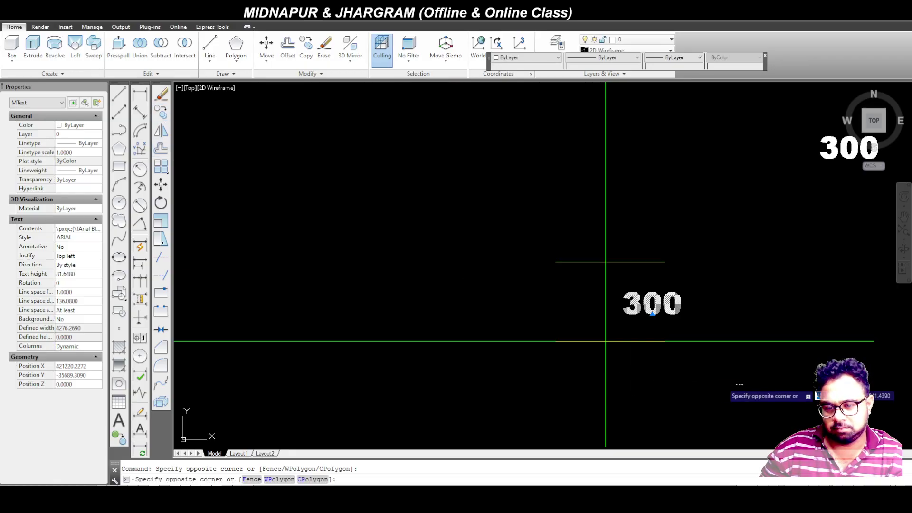
left_click(699, 380)
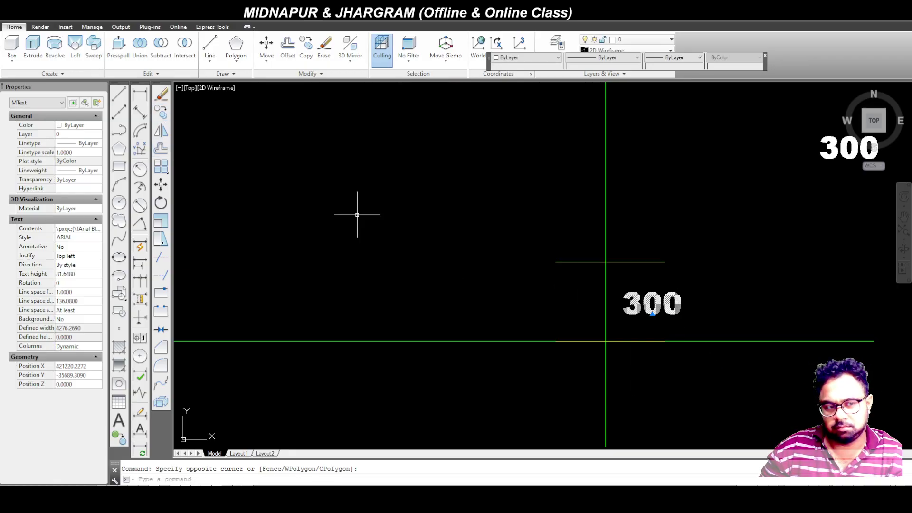
left_click(161, 112)
left_click(788, 388)
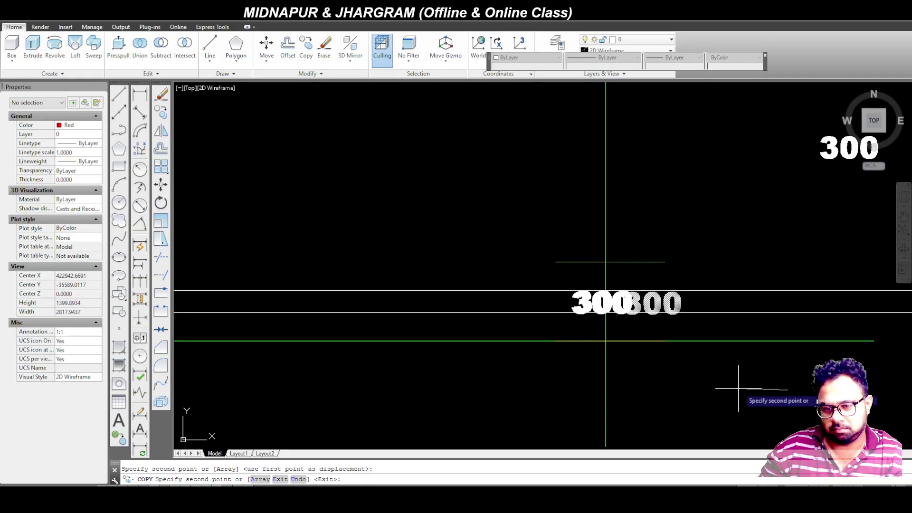
key("Return")
Step: Delete the two surplus 300 labels, one just beside the vertical green line and one farther away from it
left_click(703, 322)
left_click(673, 281)
key("Delete")
left_click(849, 202)
left_click(810, 134)
key("Delete")
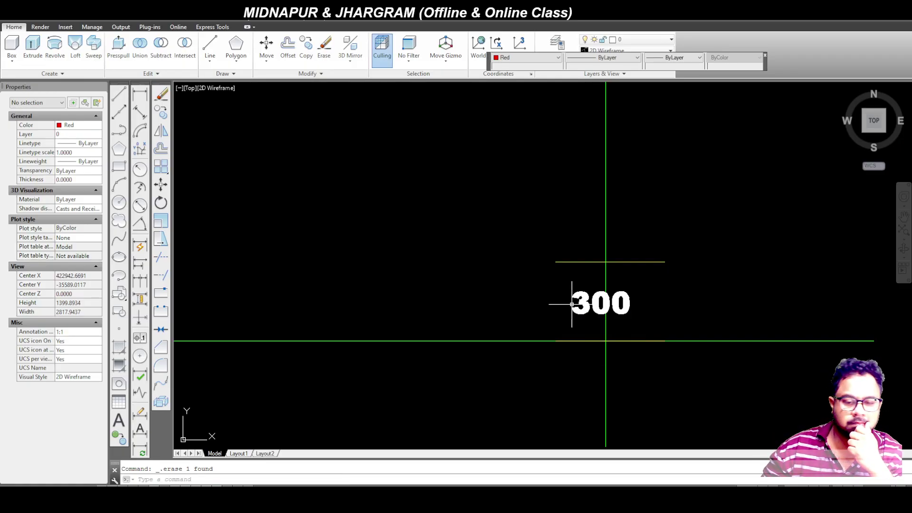
Step: Examine the 300 label and its yellow ticks in relation to the plan dimensions below the horizontal green line
scroll(644, 300, "down", 8)
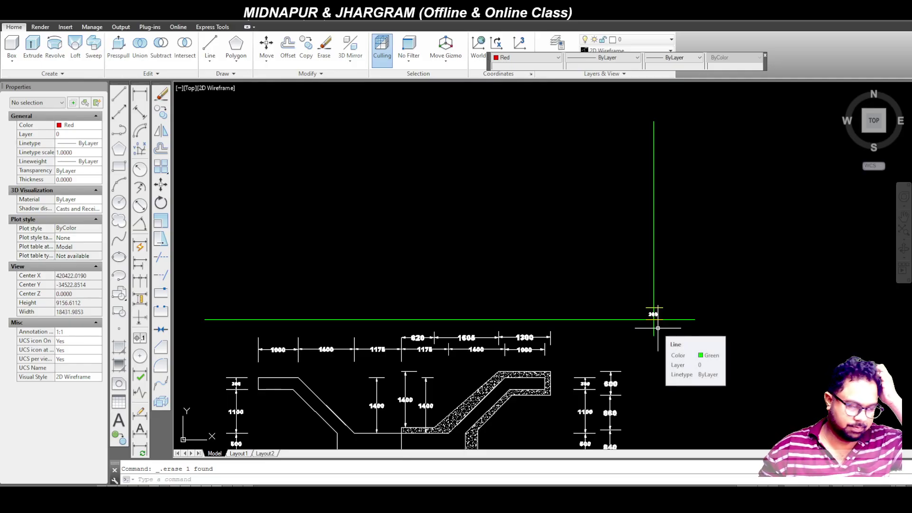
scroll(656, 313, "up", 6)
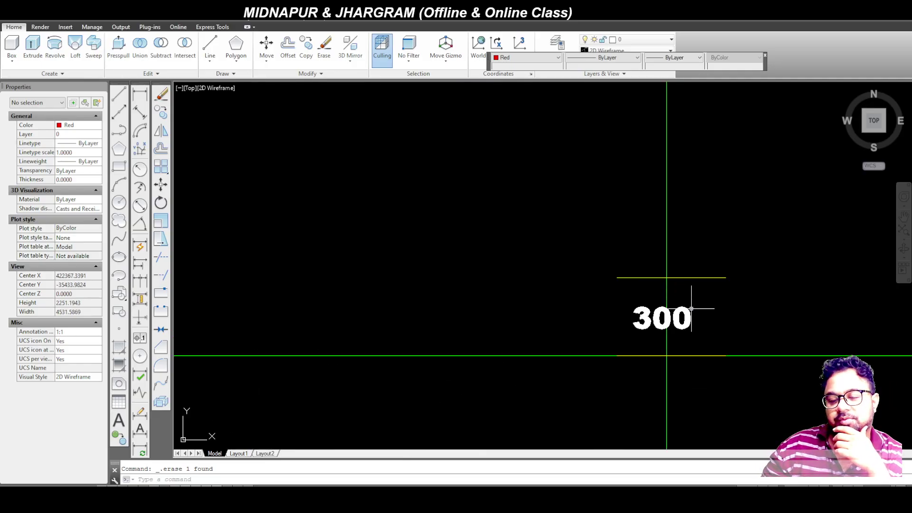
scroll(692, 309, "up", 2)
scroll(688, 302, "down", 10)
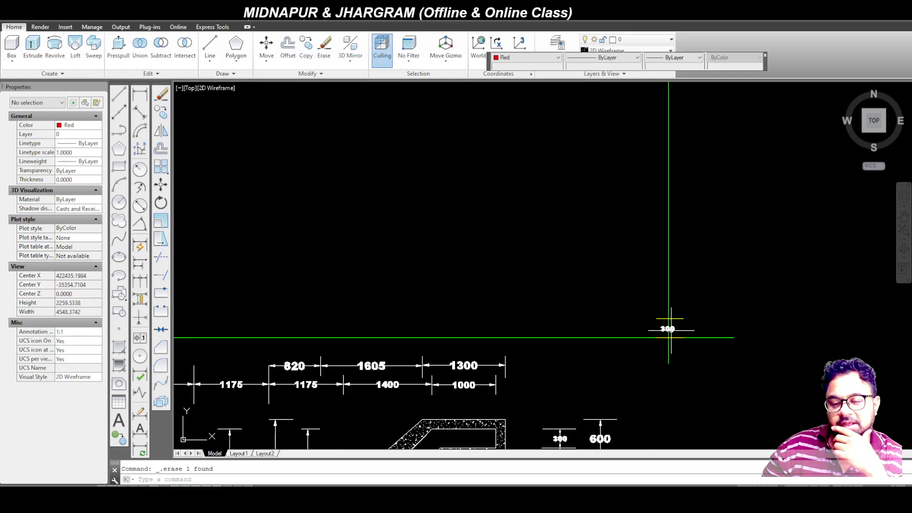
scroll(669, 335, "down", 2)
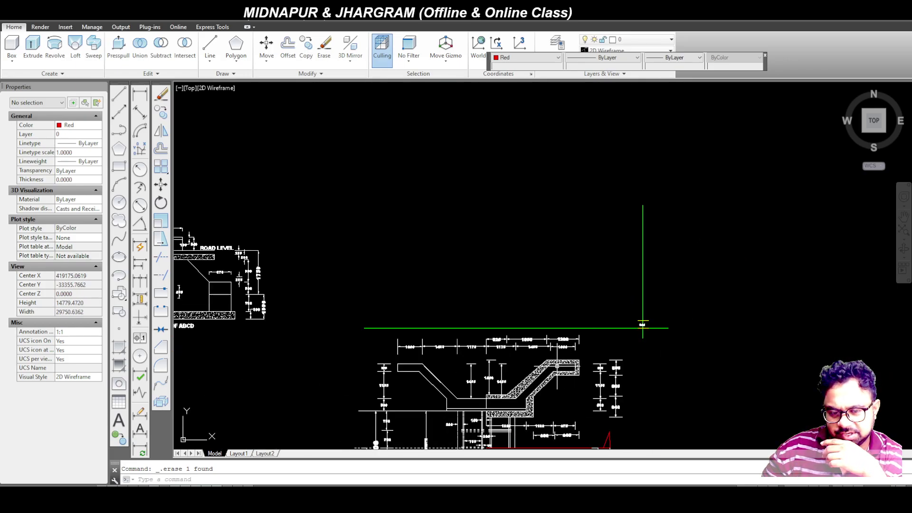
scroll(517, 251, "down", 2)
scroll(507, 348, "up", 4)
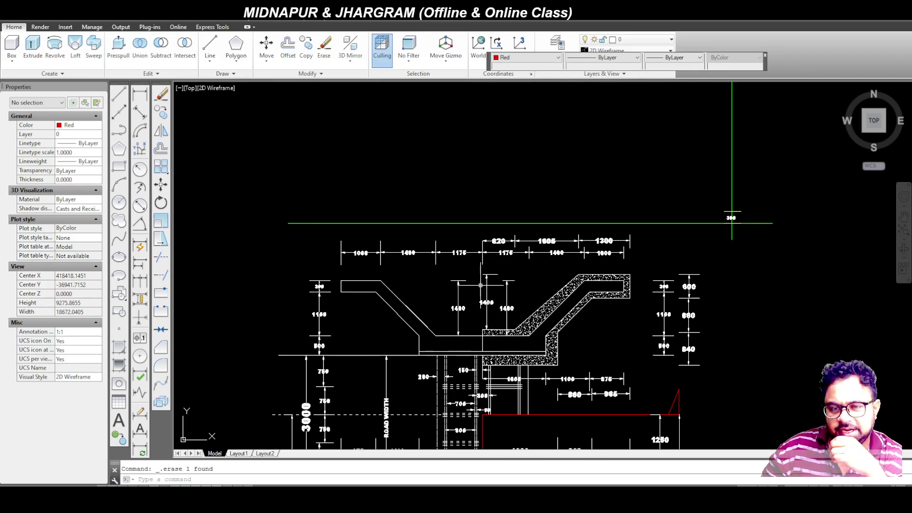
scroll(717, 241, "down", 2)
scroll(694, 138, "up", 2)
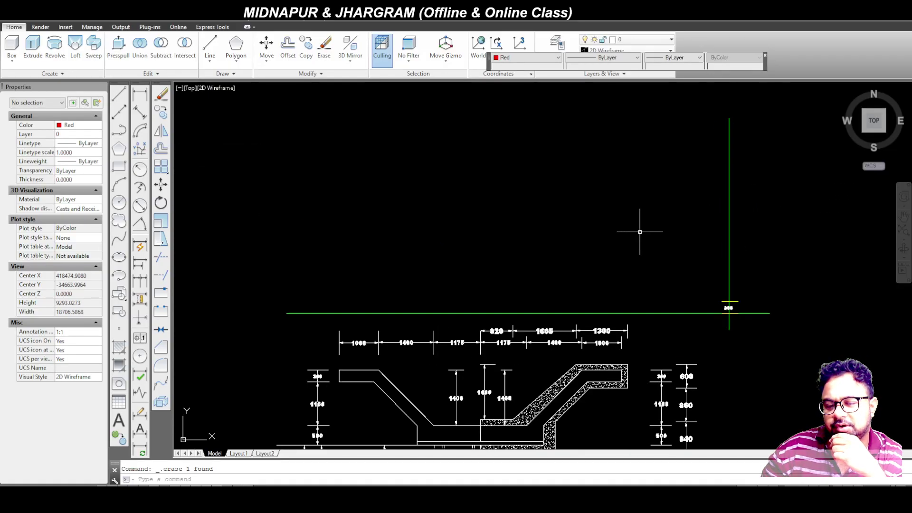
scroll(734, 302, "up", 5)
scroll(713, 335, "down", 5)
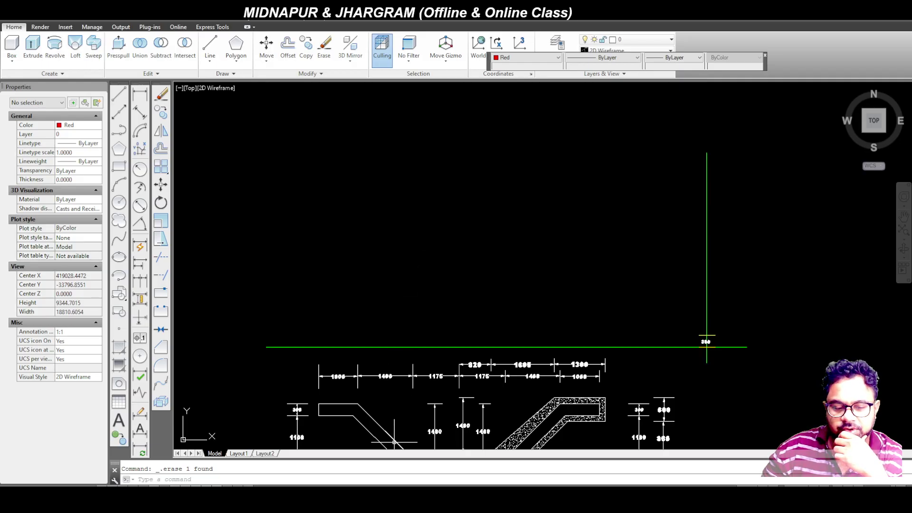
Step: Switch to the culvert PDF, circle the hand-drawn vertical scale sketch beside the sectional elevation, and return to AutoCAD
key("alt+Tab")
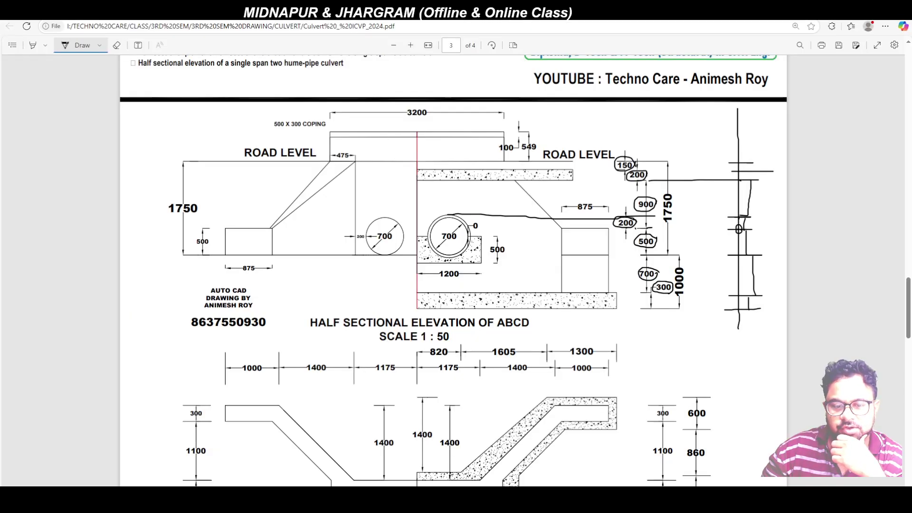
left_click_drag(769, 127, 766, 115)
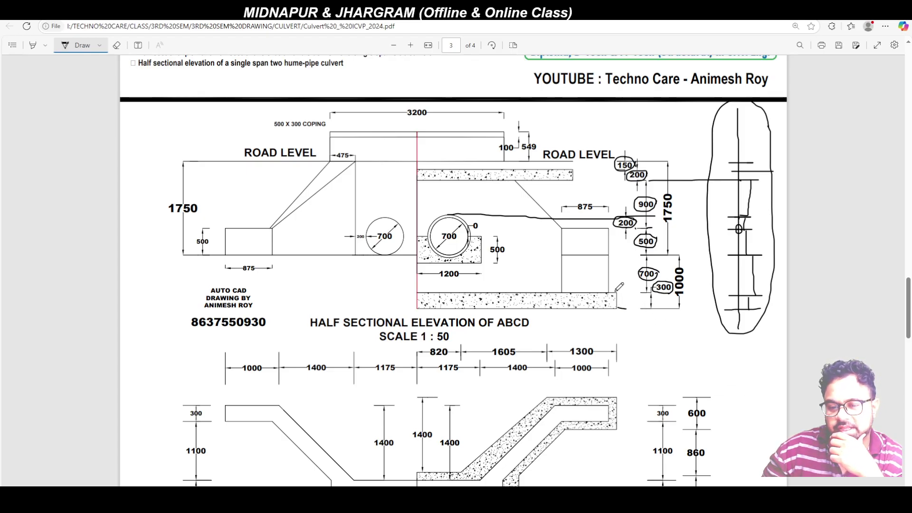
key("alt+Tab")
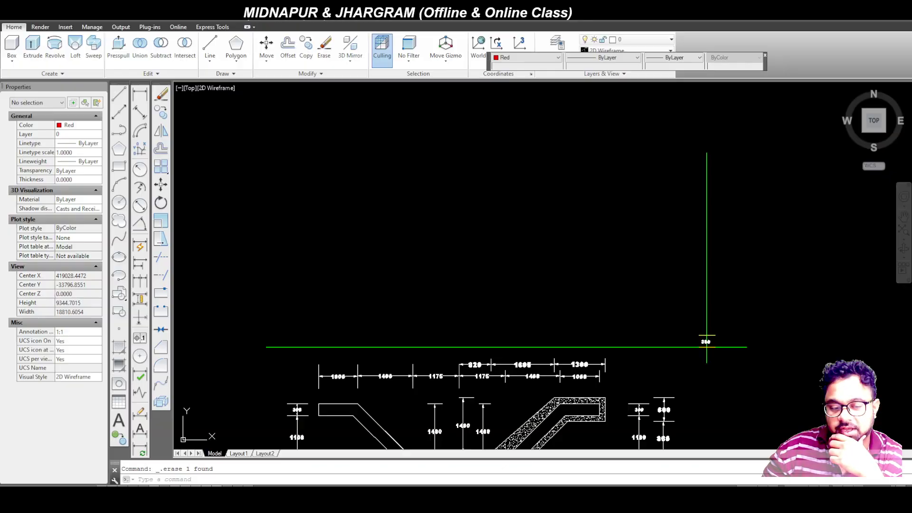
Step: Examine the stacked vertical dimensions beside the half sectional elevation to find the spacing above the 300 segment
scroll(706, 342, "up", 5)
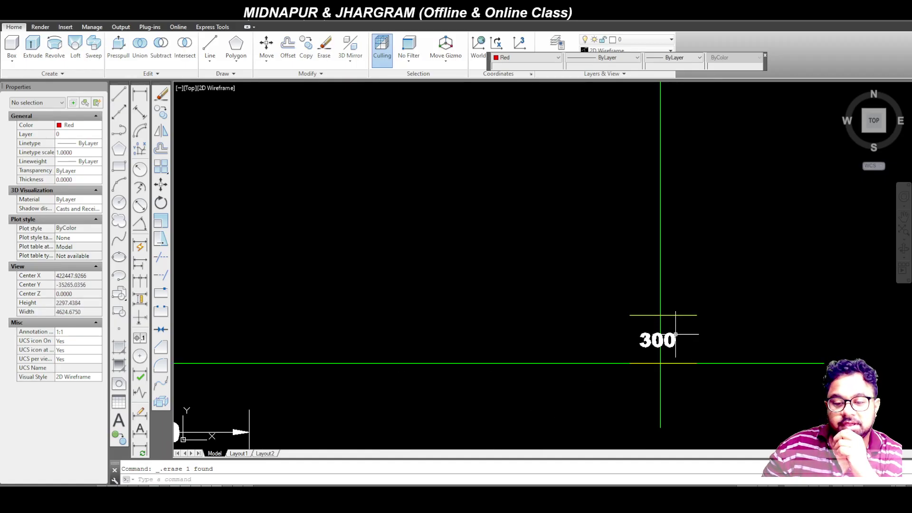
scroll(685, 335, "down", 8)
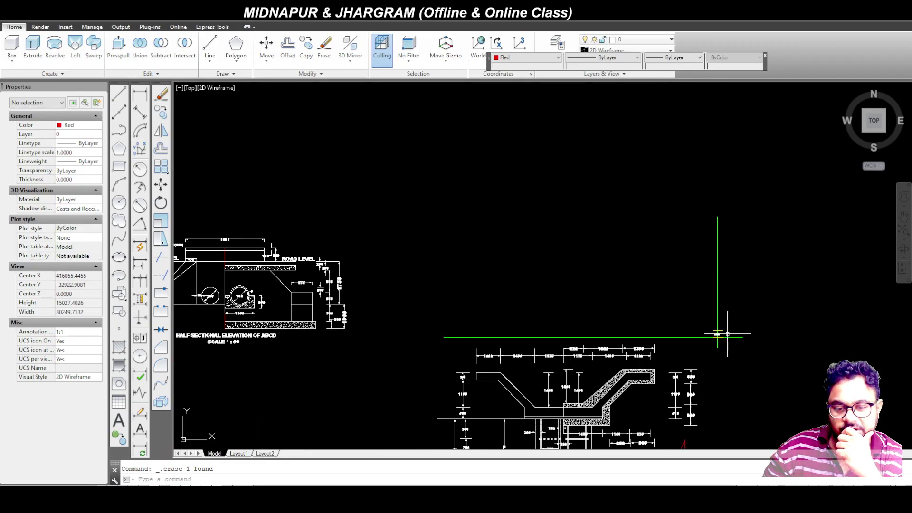
scroll(332, 315, "up", 6)
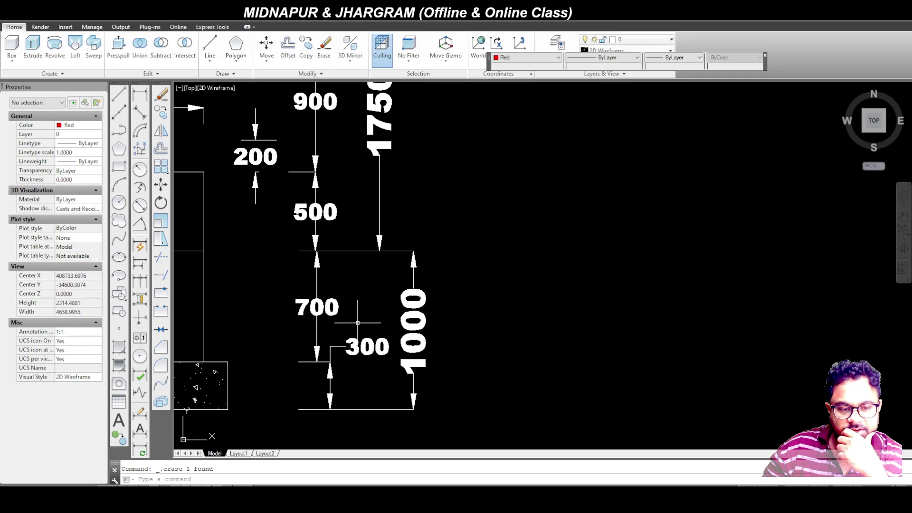
left_click(120, 97)
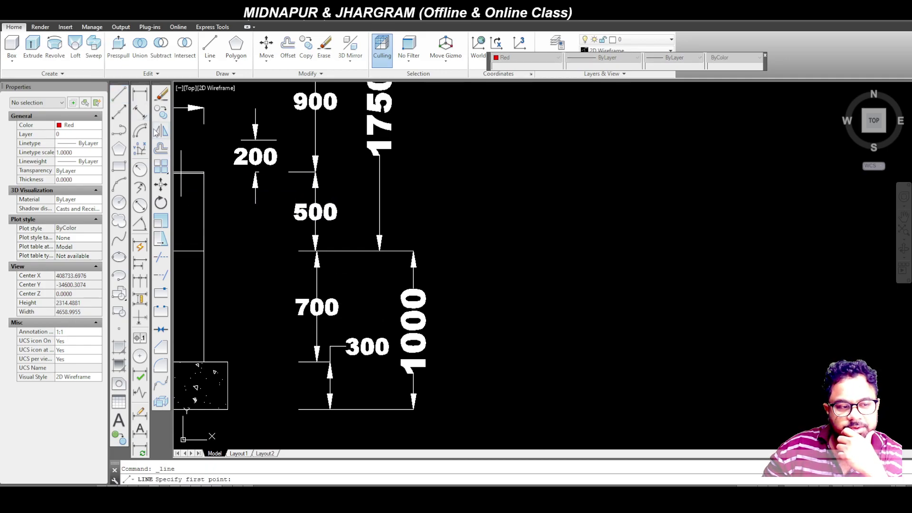
key("Escape")
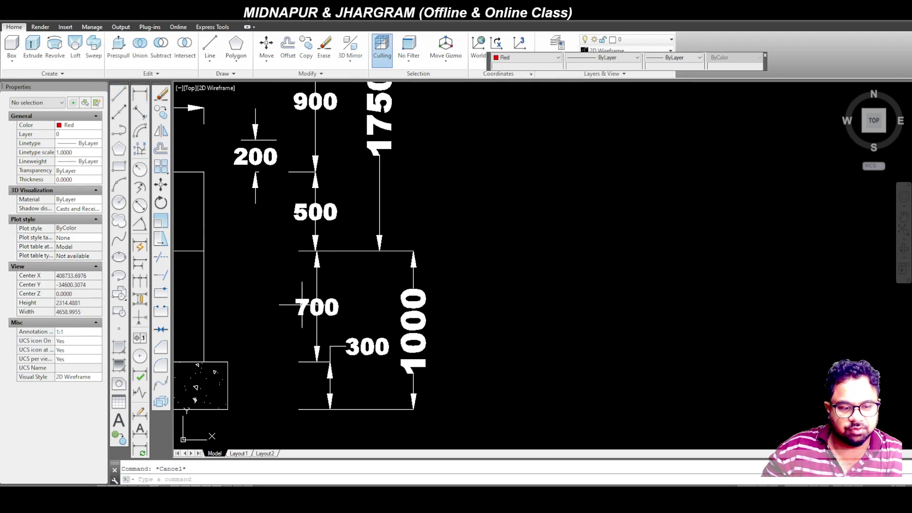
scroll(330, 311, "down", 2)
scroll(322, 300, "down", 6)
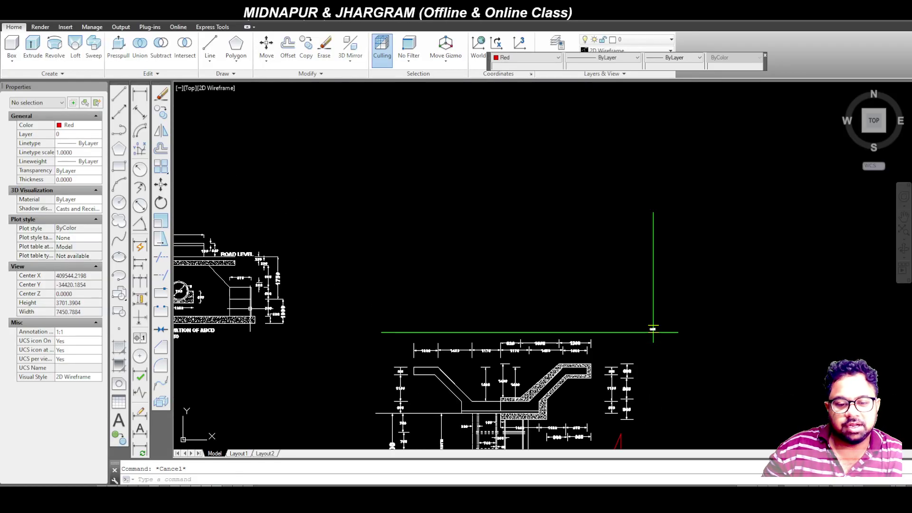
Step: Offset the upper yellow tick upward by 700 to make a third tick on the vertical green line
scroll(652, 326, "up", 6)
left_click(607, 311)
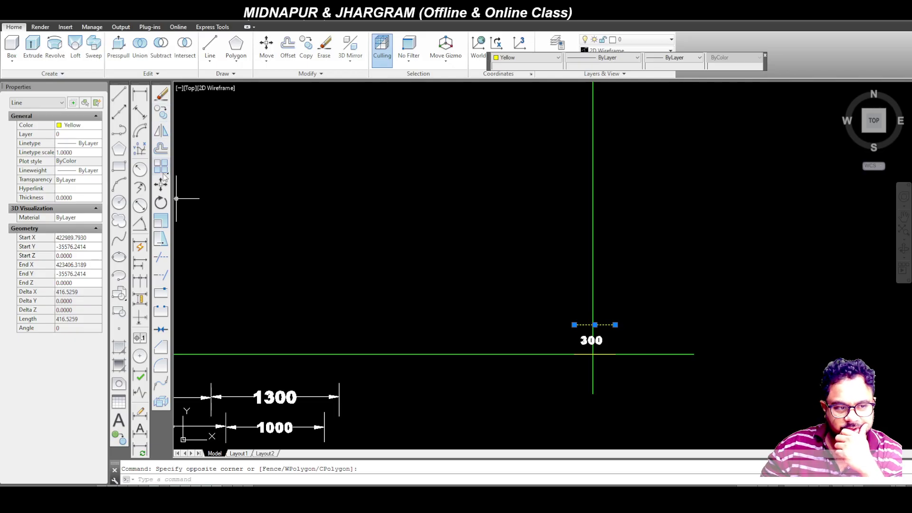
left_click(162, 151)
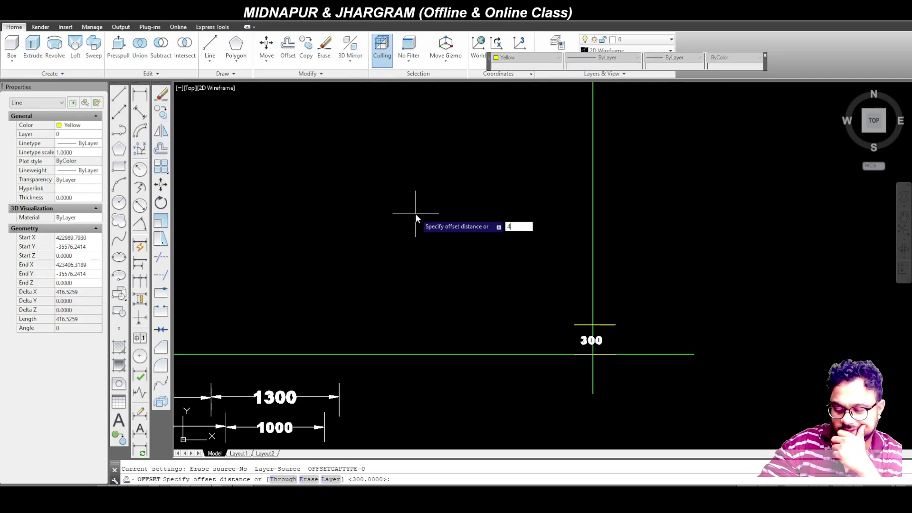
type("700")
key("Return")
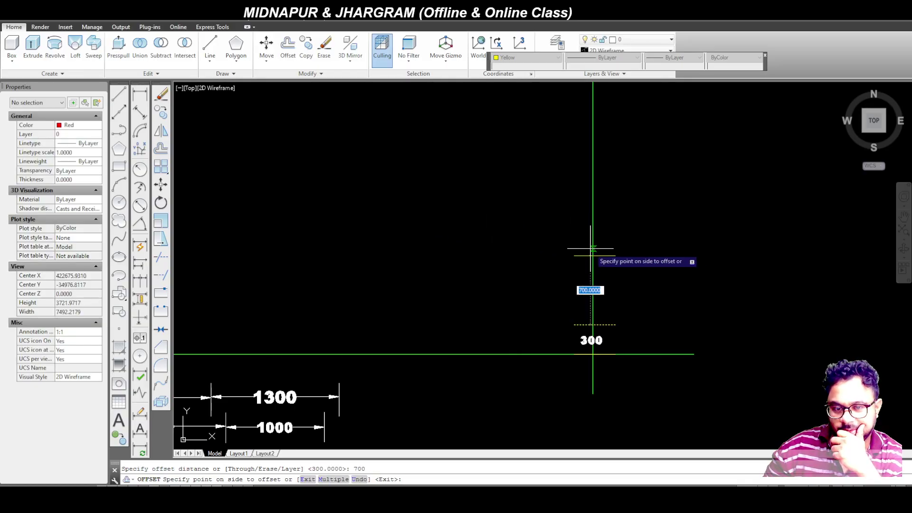
left_click(591, 248)
key("Escape")
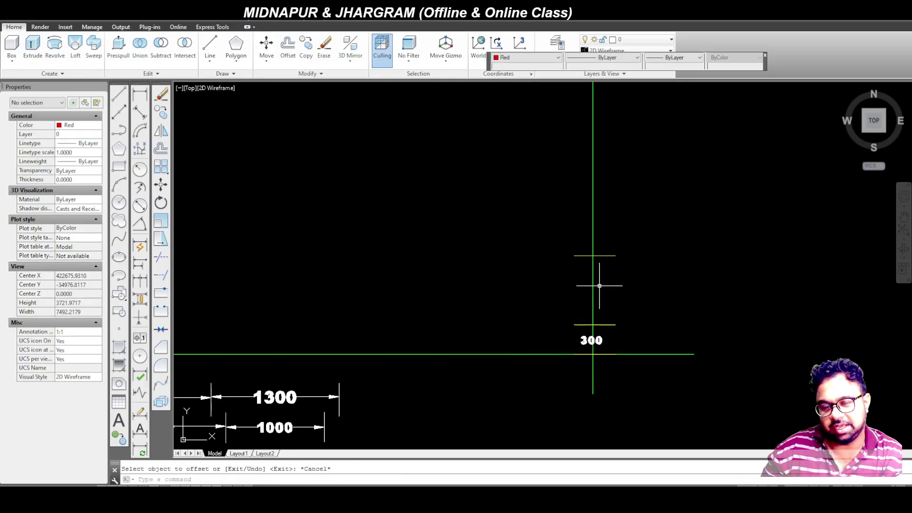
Step: Copy the 300 label upward to the middle of the space between the second and third yellow ticks
scroll(607, 337, "up", 4)
left_click(602, 339)
left_click(589, 346)
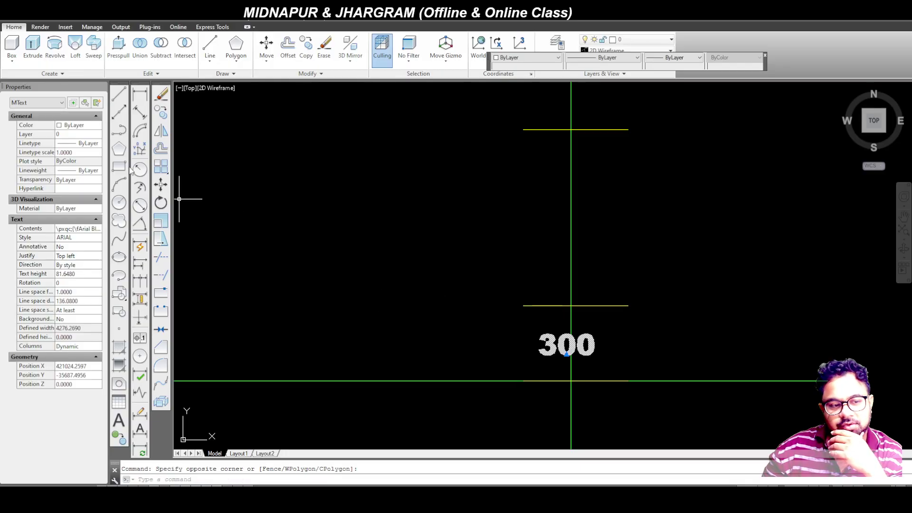
left_click(161, 114)
left_click(648, 332)
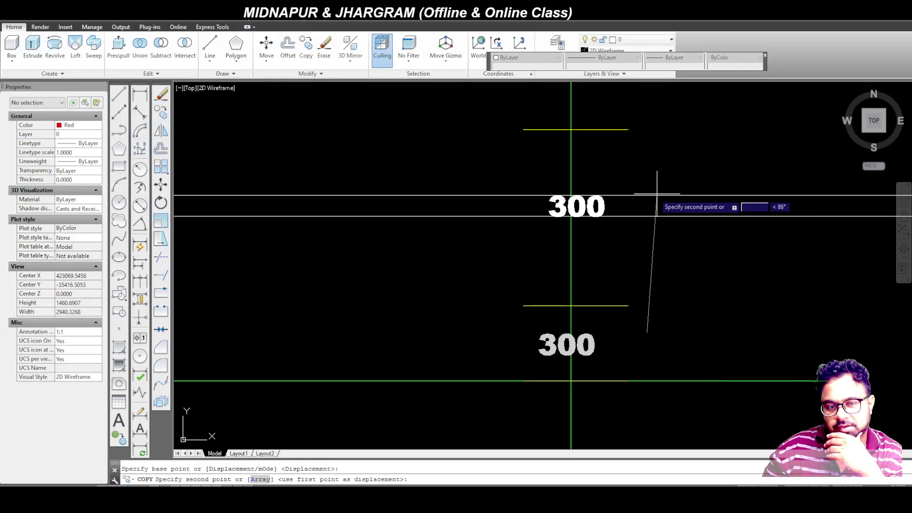
key("Escape")
Step: Change the copied label between the second and third yellow ticks to 700
left_click(552, 211)
left_click(550, 211)
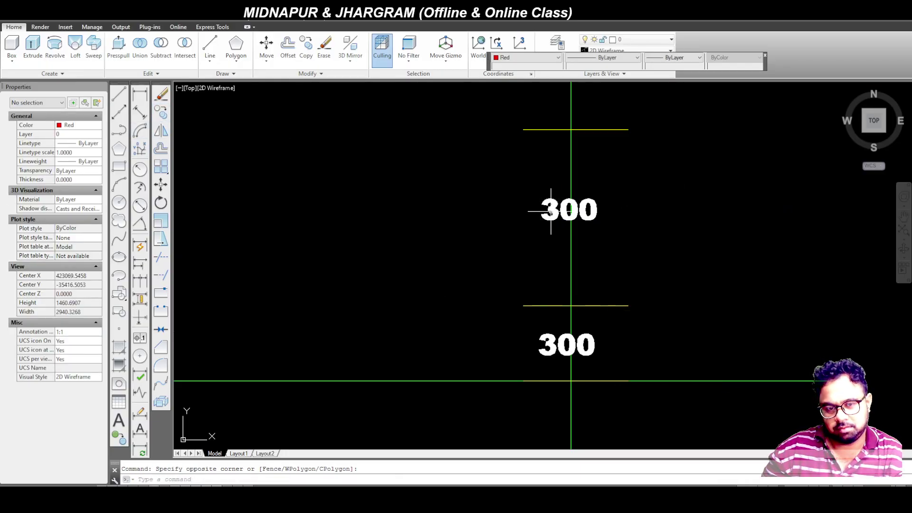
double_click(550, 211)
key("shift+Right")
type("7")
left_click(480, 307)
Step: Check the vertical dimension directly above the 700 one beside the half sectional elevation, then return to the top yellow tick
scroll(554, 320, "down", 3)
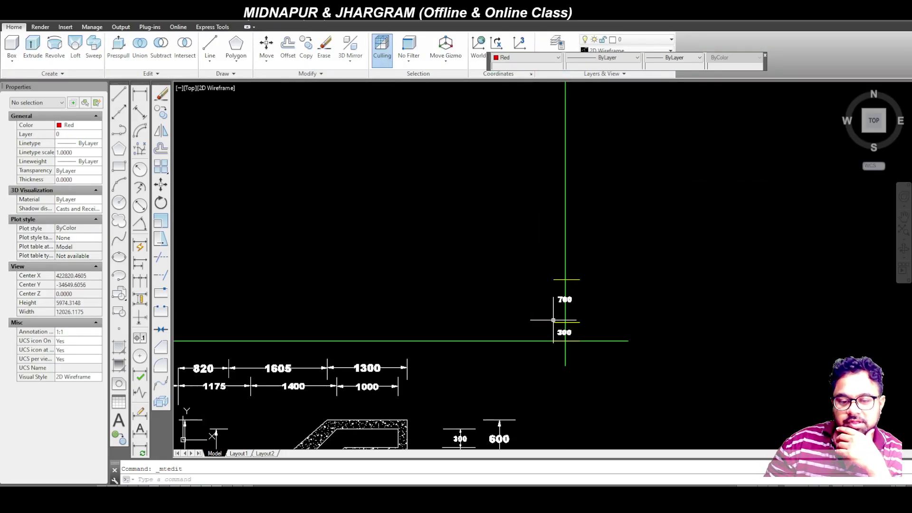
scroll(554, 320, "up", 4)
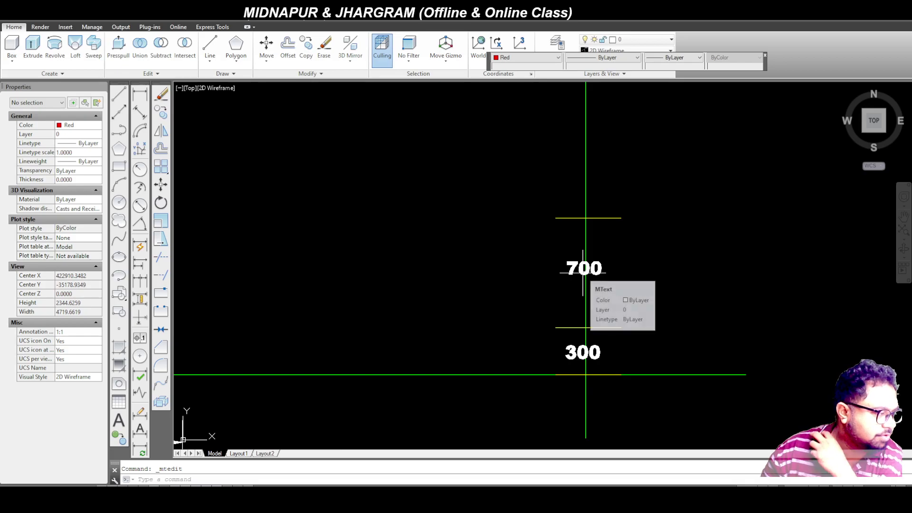
scroll(589, 304, "down", 8)
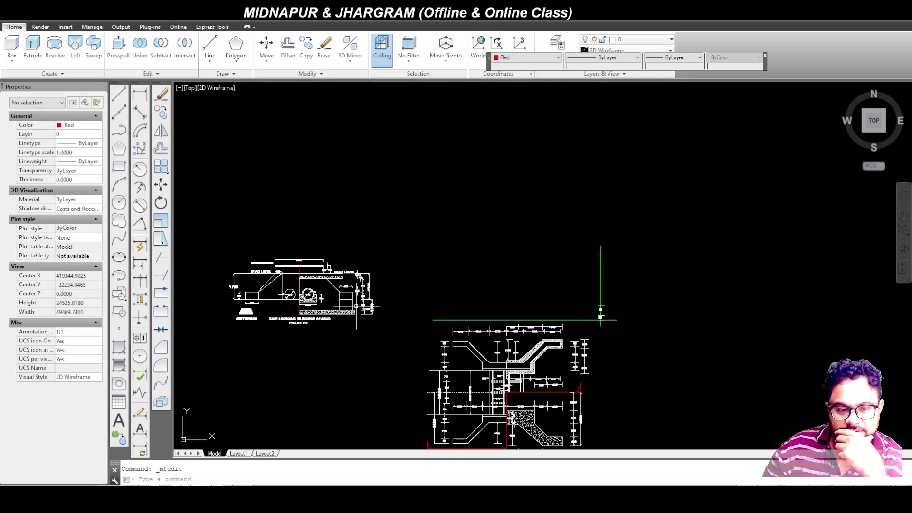
scroll(361, 293, "up", 6)
scroll(413, 247, "up", 4)
left_click(383, 247)
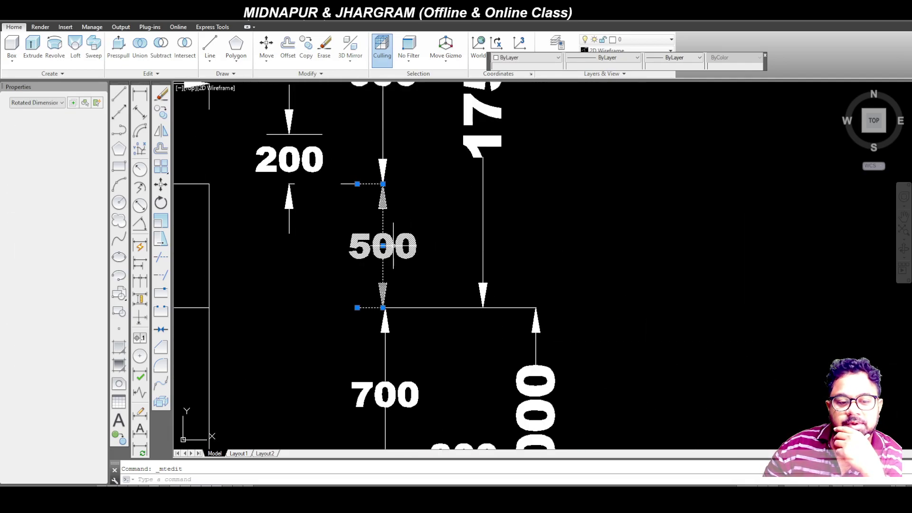
scroll(478, 264, "down", 4)
scroll(426, 260, "down", 5)
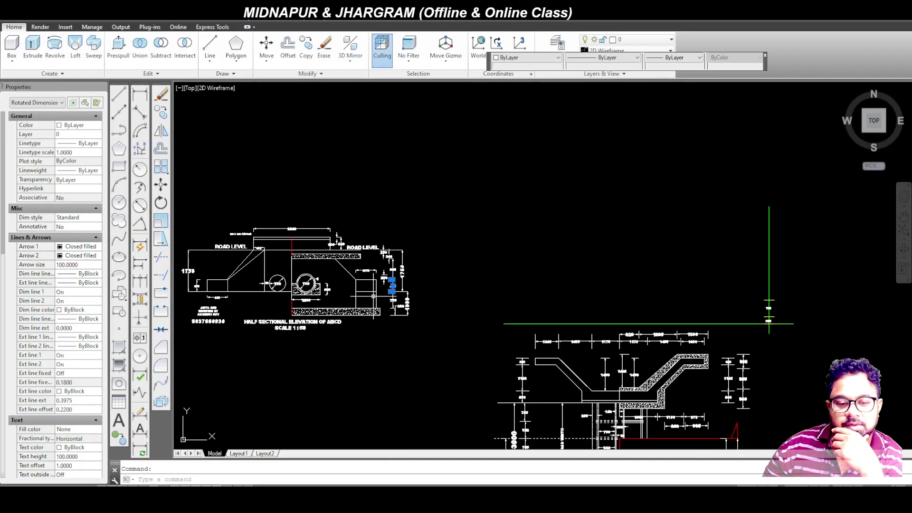
scroll(791, 290, "up", 7)
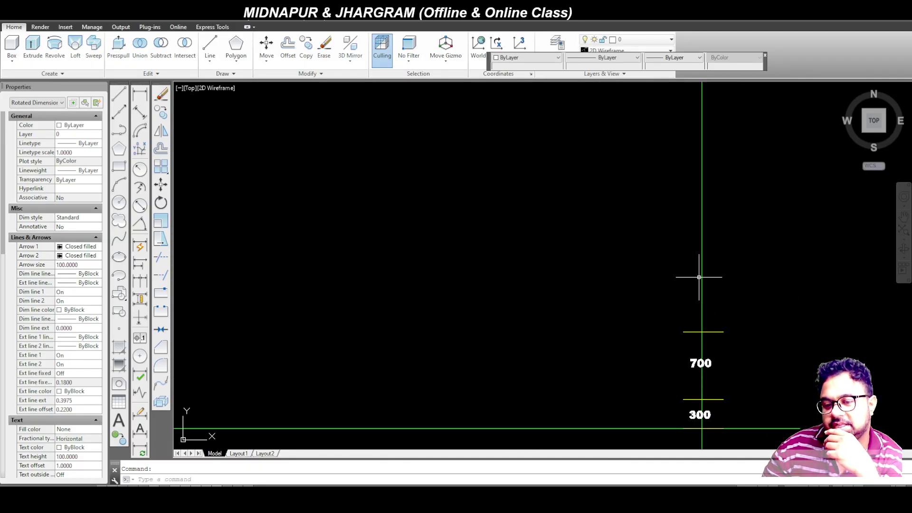
scroll(729, 371, "up", 4)
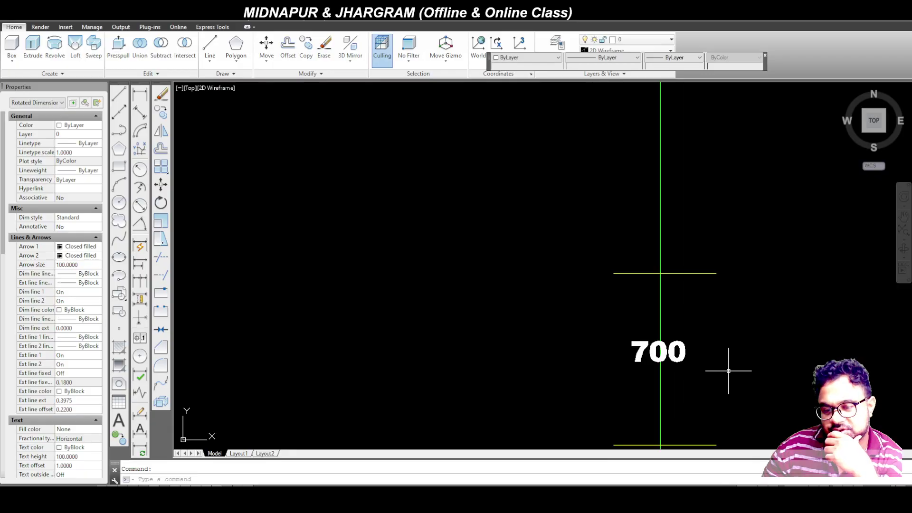
Step: Offset the topmost yellow tick upward by 500 to make a fourth tick on the vertical green line
scroll(594, 336, "down", 4)
left_click(648, 327)
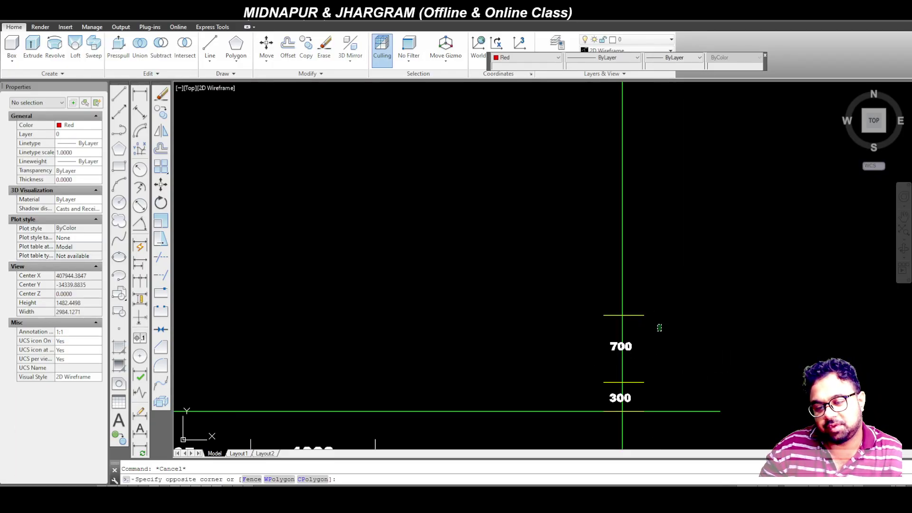
left_click(639, 291)
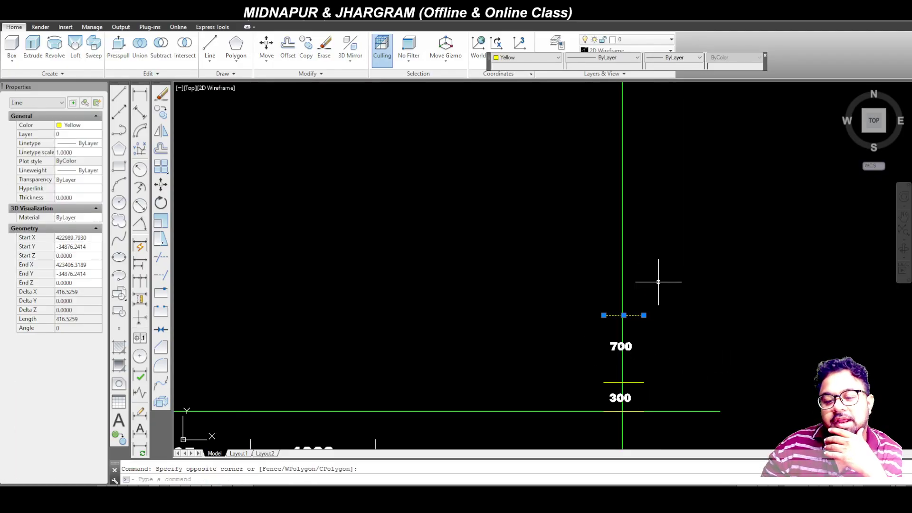
left_click(161, 150)
type("500")
key("Return")
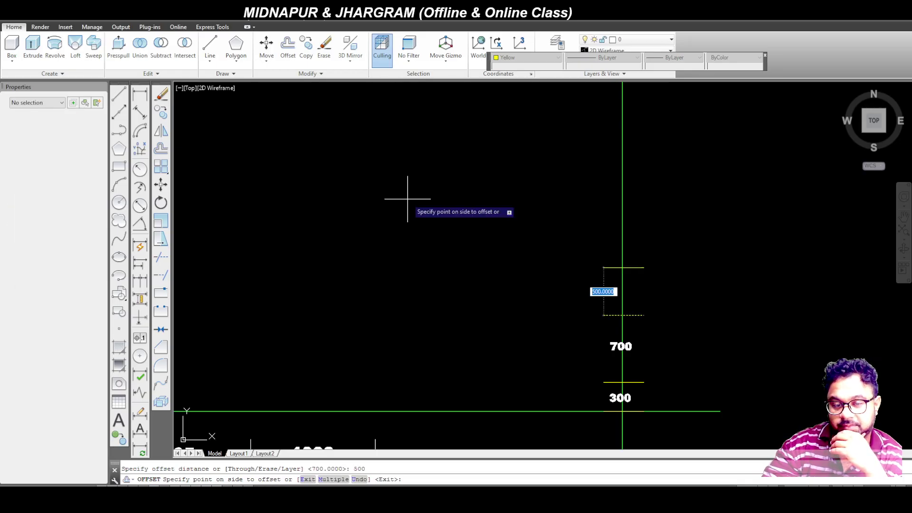
left_click(594, 215)
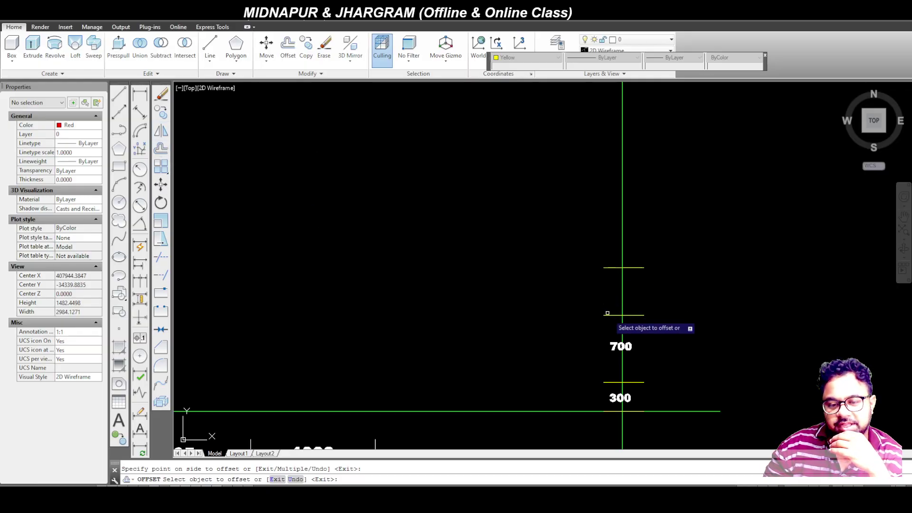
key("Escape")
Step: Copy the 700 label upward to the middle of the space between the third and fourth yellow ticks
left_click(635, 347)
left_click(627, 323)
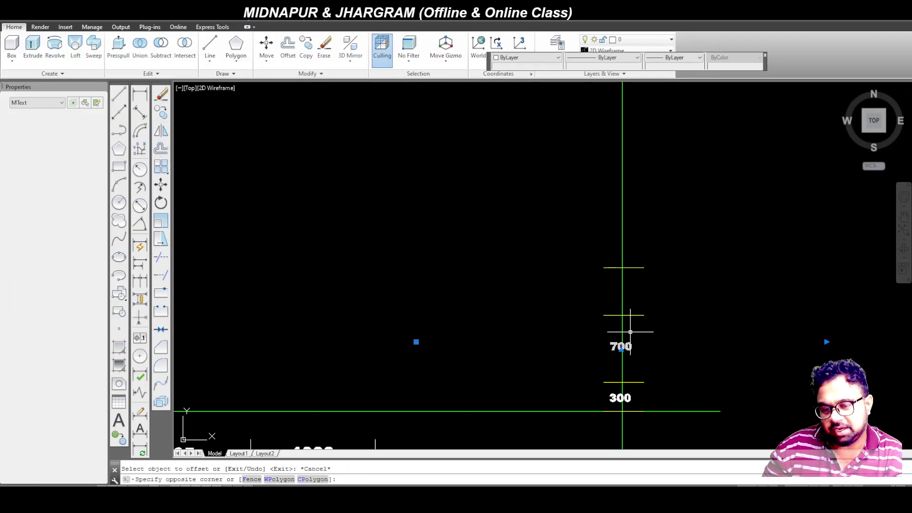
left_click(164, 114)
left_click(464, 336)
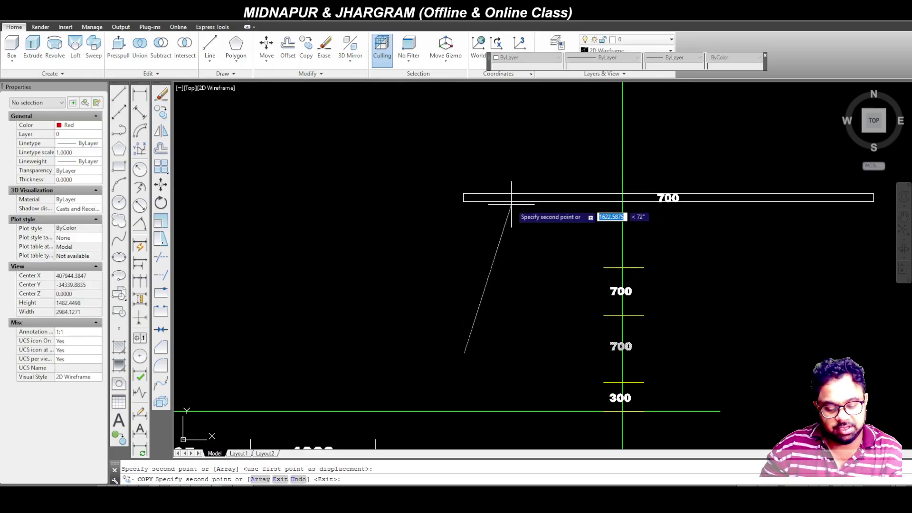
key("Escape")
Step: Change the copied label between the third and fourth yellow ticks to 500
left_click(621, 291)
double_click(621, 291)
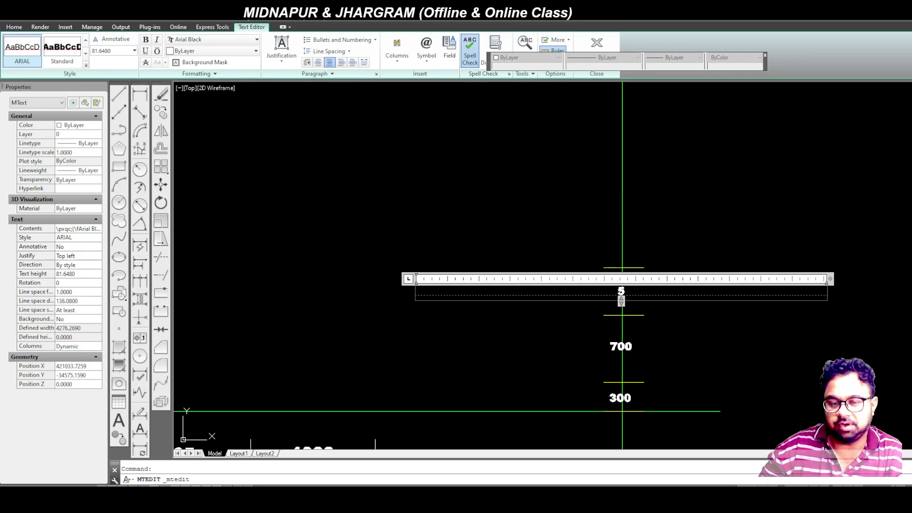
left_click(738, 262)
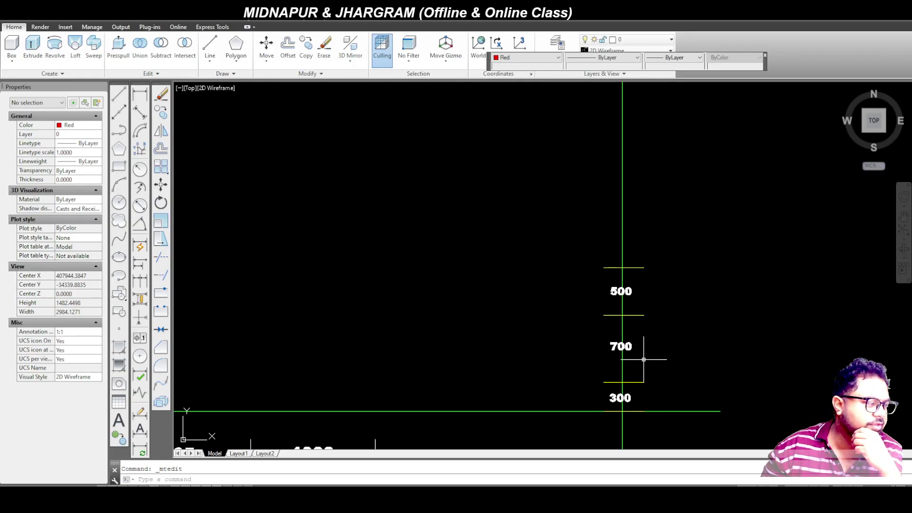
Step: Examine the vertical dimensions above the 500 one beside the half sectional elevation, and the pipe level they relate to
scroll(719, 347, "down", 2)
scroll(719, 347, "down", 2)
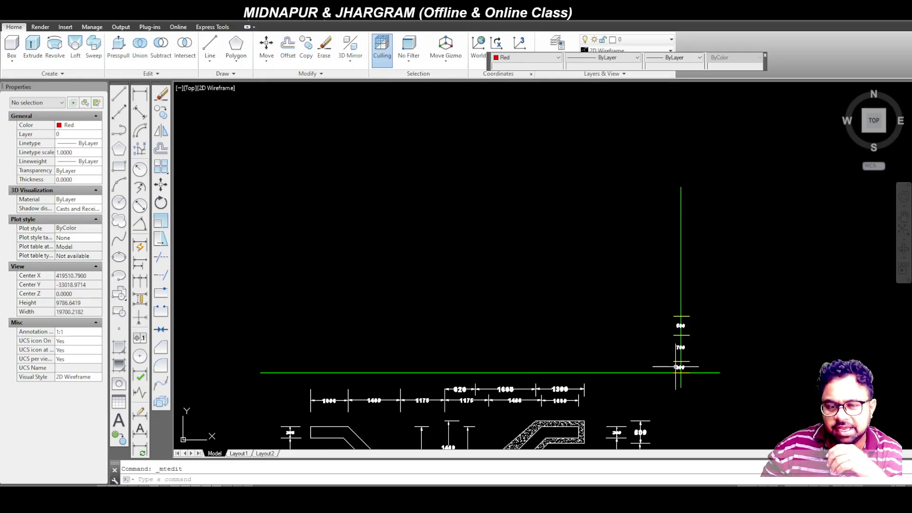
scroll(682, 350, "up", 2)
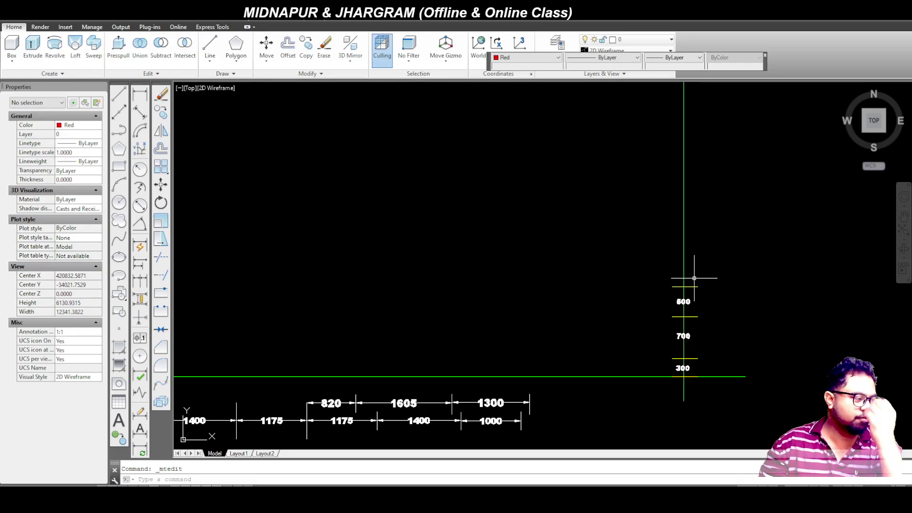
scroll(654, 255, "down", 2)
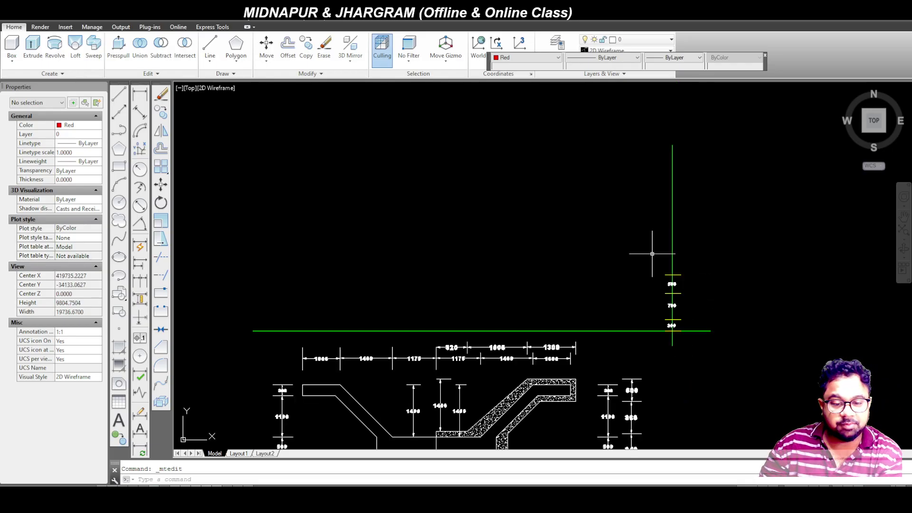
scroll(555, 232, "down", 3)
scroll(547, 295, "up", 1)
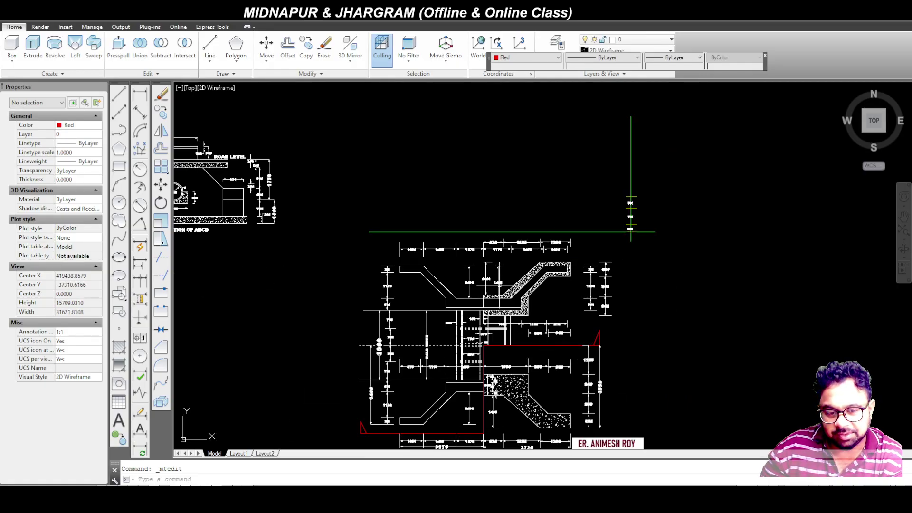
scroll(498, 289, "up", 2)
scroll(542, 314, "down", 2)
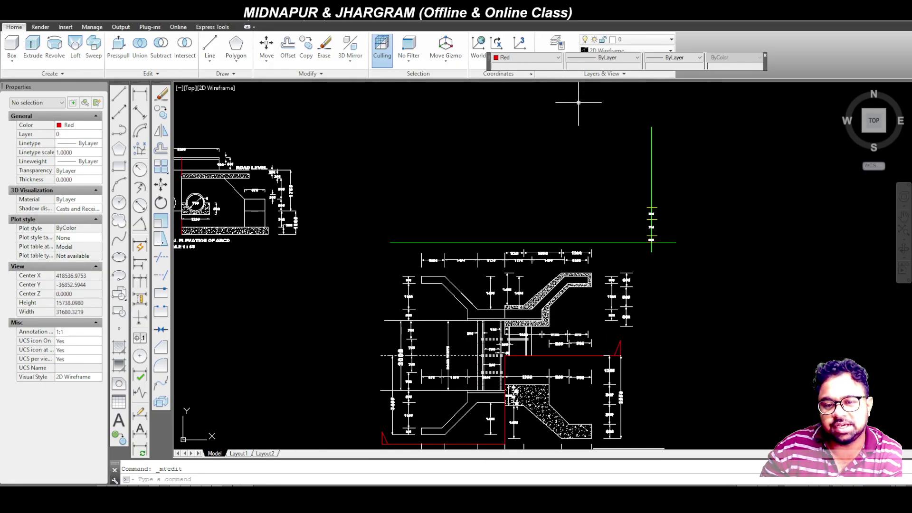
scroll(578, 115, "up", 2)
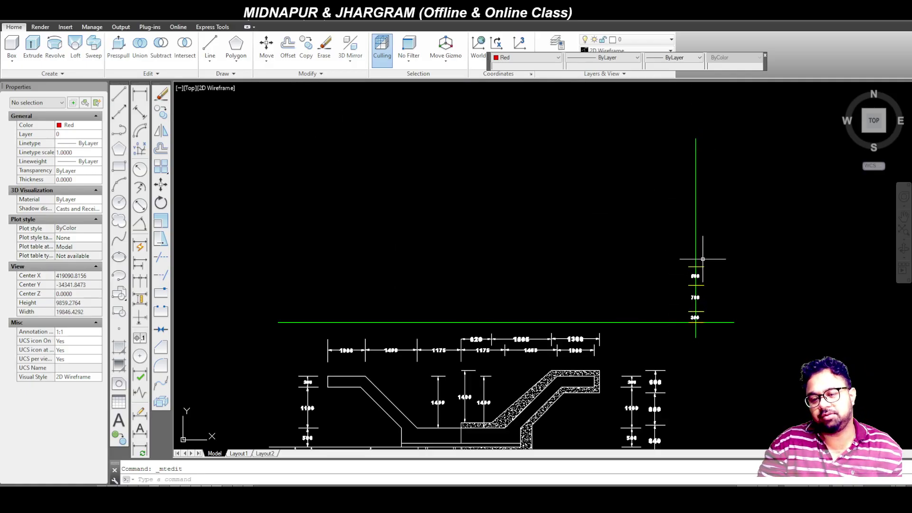
scroll(703, 259, "up", 4)
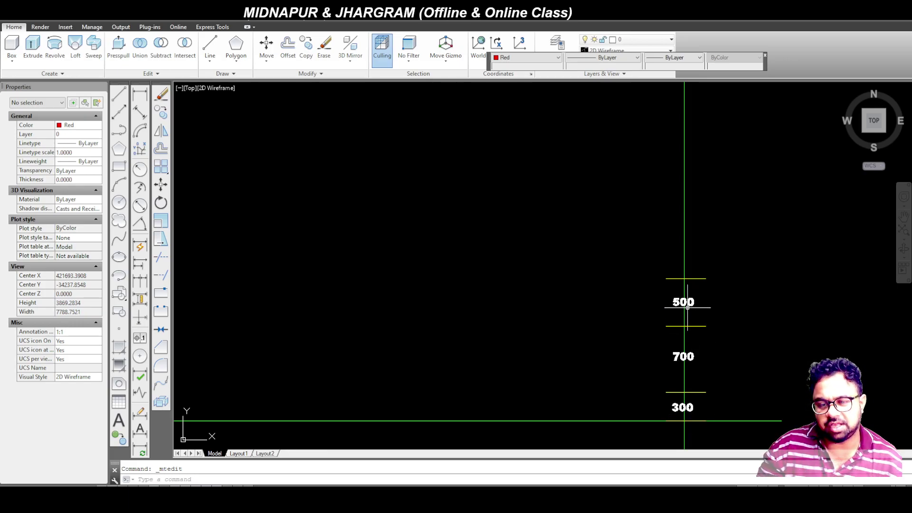
scroll(688, 308, "down", 6)
scroll(328, 346, "up", 4)
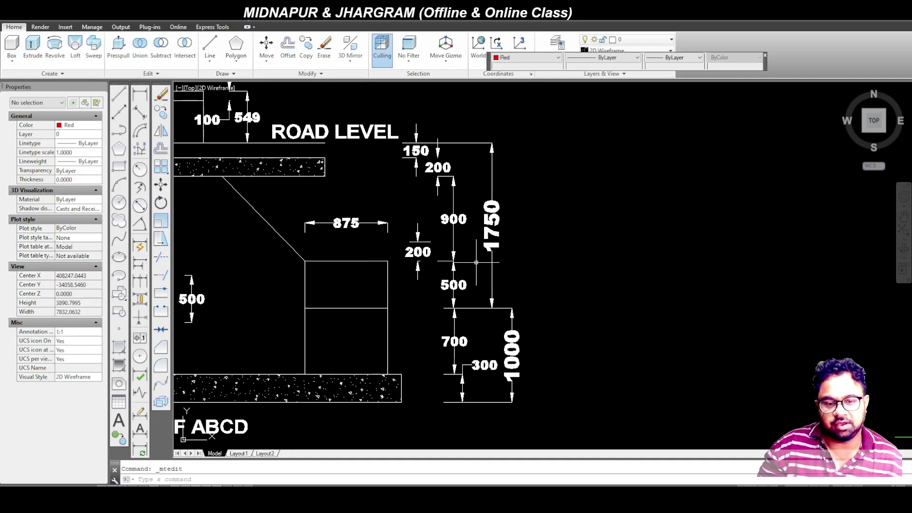
scroll(453, 237, "up", 3)
scroll(456, 299, "down", 3)
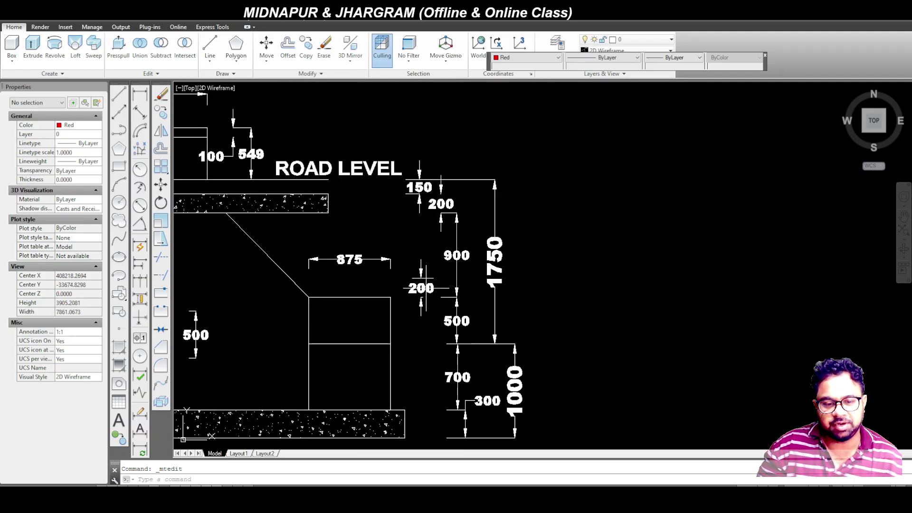
scroll(486, 289, "down", 2)
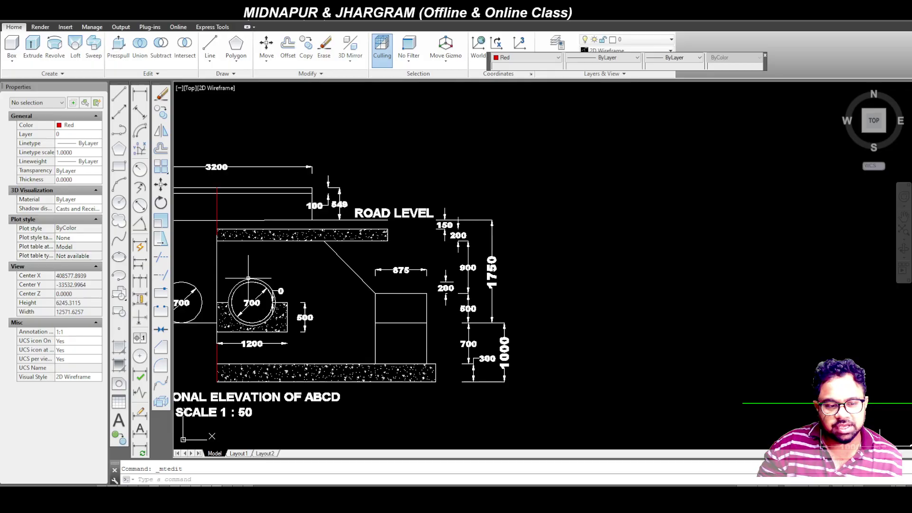
Step: With Ortho on, draw a red horizontal line from the top of the lower 200 dimension to the top of the sectioned pipe's inner circle
left_click(120, 98)
left_click(427, 280)
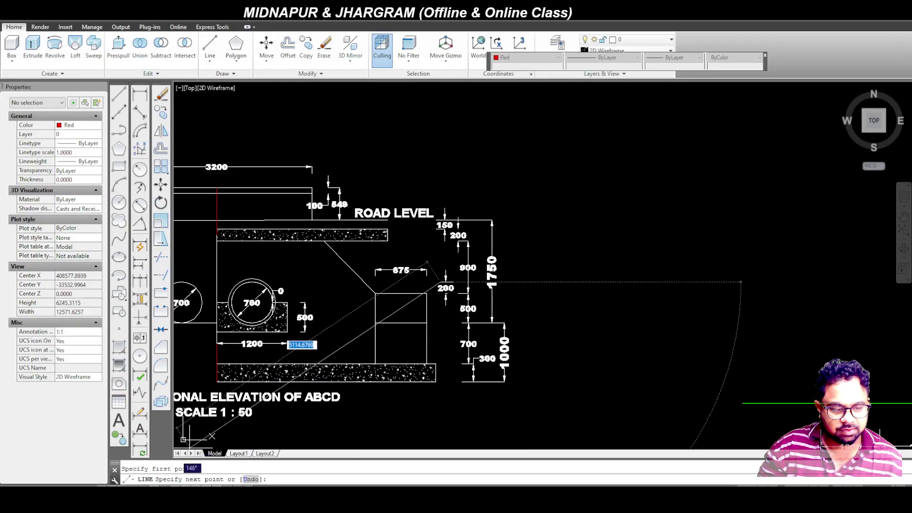
key("F8")
scroll(281, 299, "up", 4)
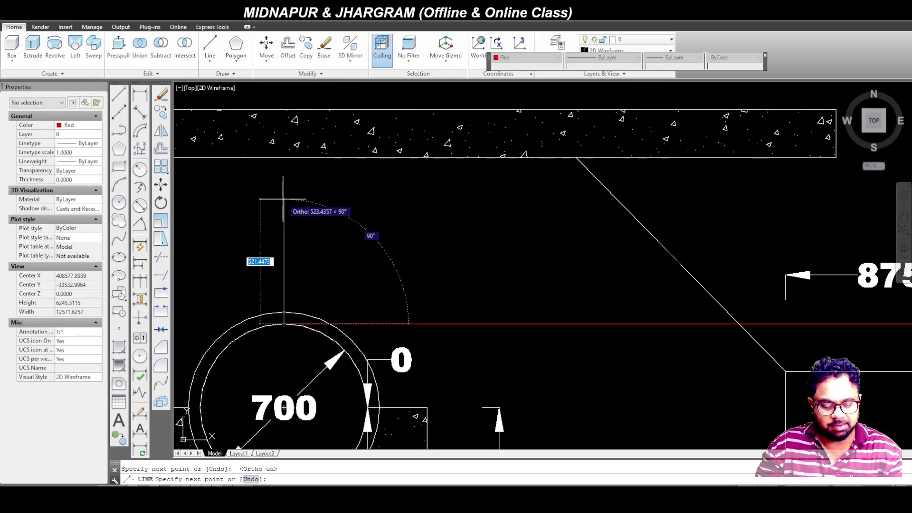
key("Escape")
scroll(266, 270, "down", 5)
scroll(327, 261, "up", 2)
scroll(319, 268, "down", 2)
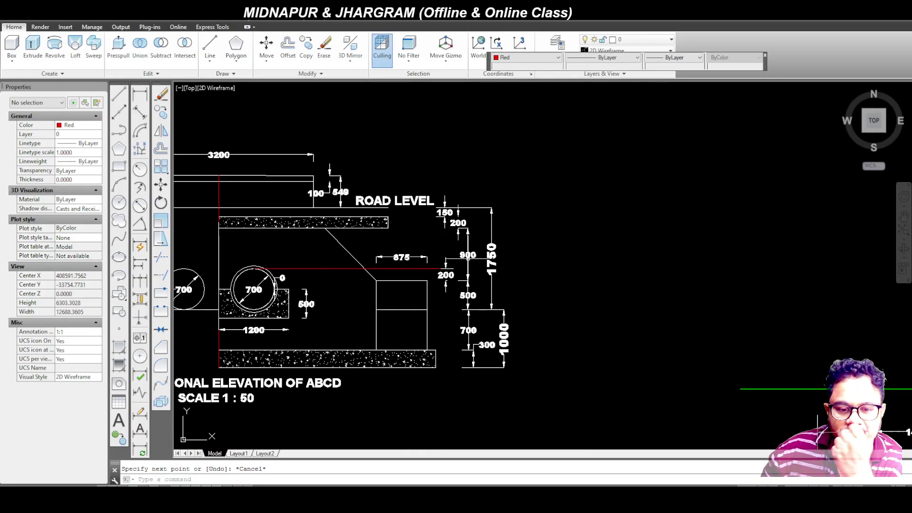
Step: Offset the topmost yellow tick upward by 200 to make a fifth tick on the vertical green line
scroll(369, 268, "down", 4)
scroll(617, 283, "up", 3)
scroll(605, 283, "up", 3)
scroll(606, 301, "down", 1)
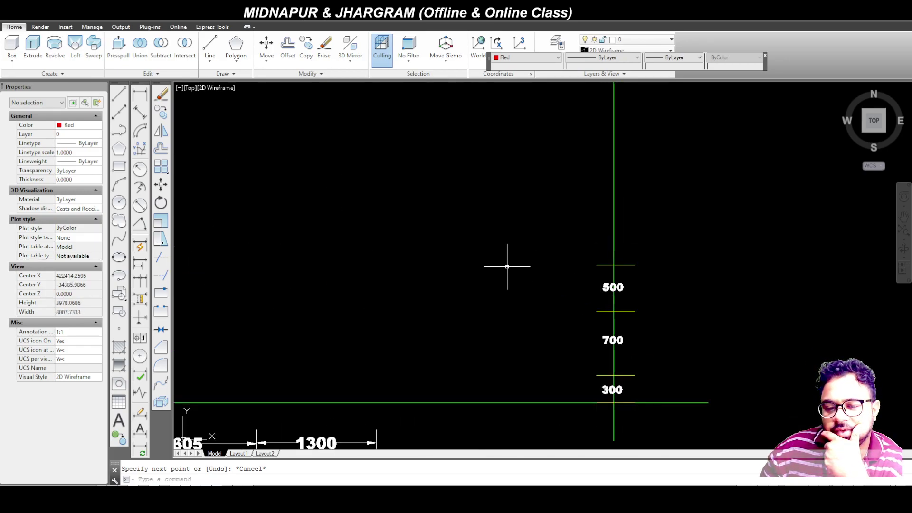
key("Escape")
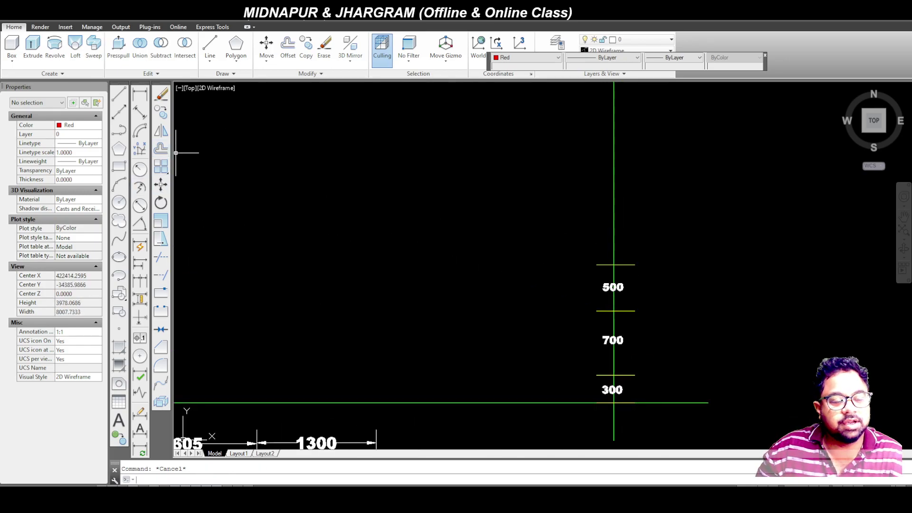
left_click(604, 265)
left_click(161, 149)
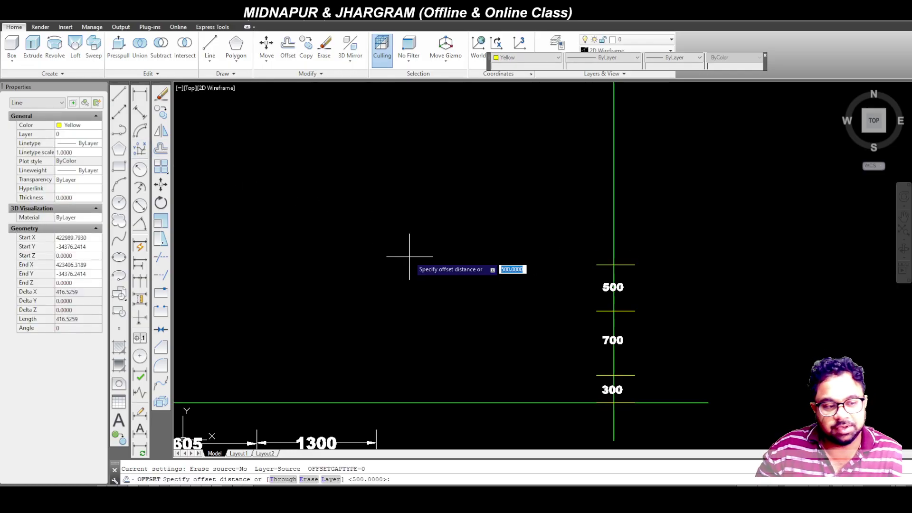
key("Return")
left_click(618, 264)
left_click(662, 230)
key("Escape")
left_click(639, 293)
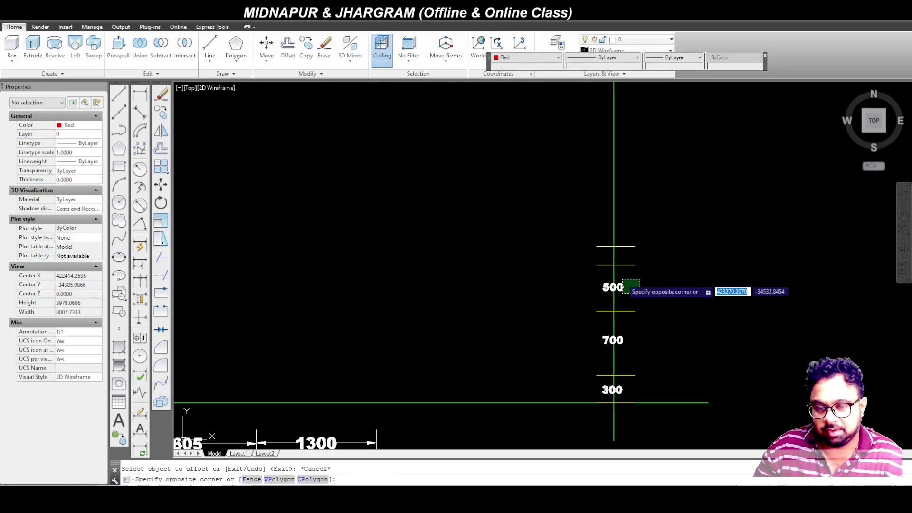
left_click(619, 291)
left_click(425, 313)
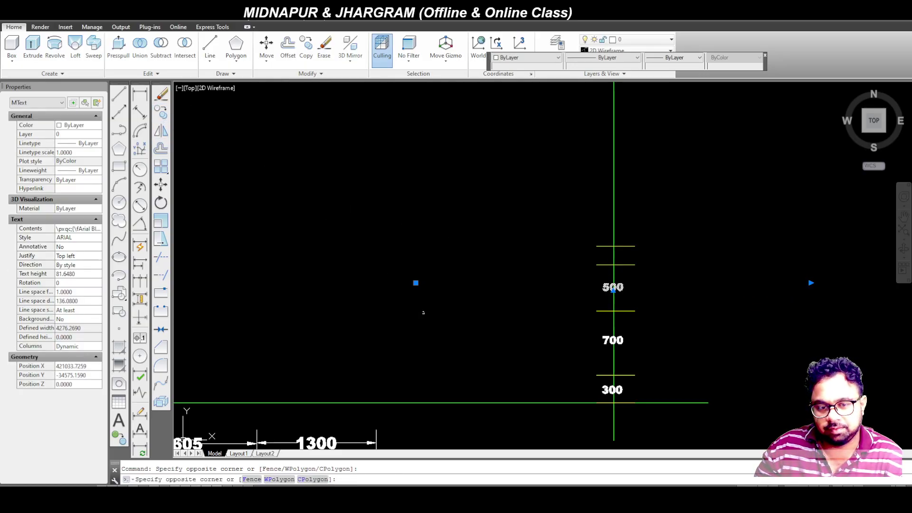
key("Escape")
Step: Copy the 500 label upward to the middle of the space between the fourth and fifth yellow ticks
left_click(631, 295)
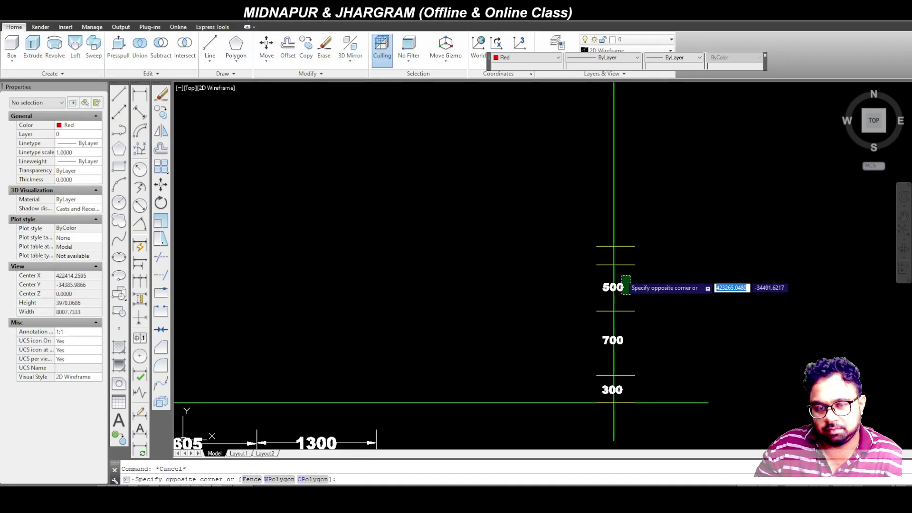
left_click(201, 185)
left_click(162, 116)
left_click(511, 321)
left_click(510, 294)
key("Return")
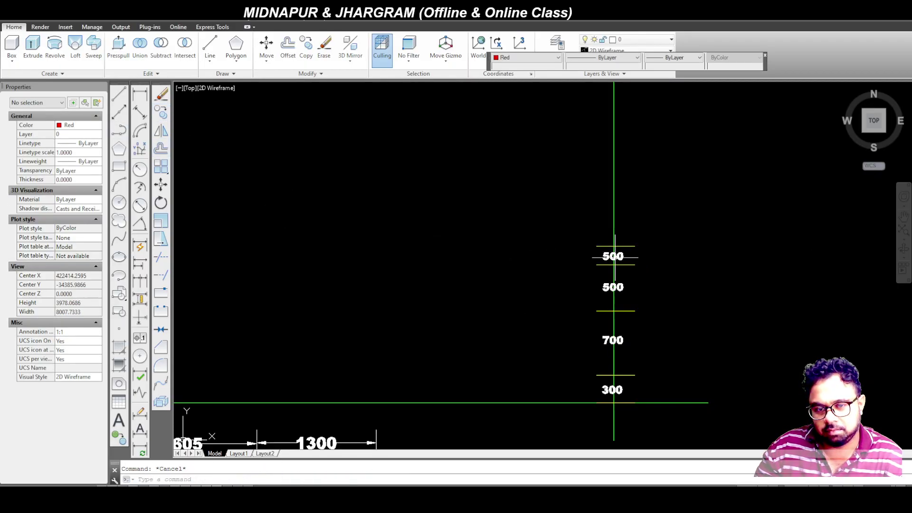
Step: Change the copied label between the fourth and fifth yellow ticks to 200
scroll(614, 257, "up", 4)
left_click(613, 259)
double_click(613, 260)
left_click_drag(605, 256, 587, 255)
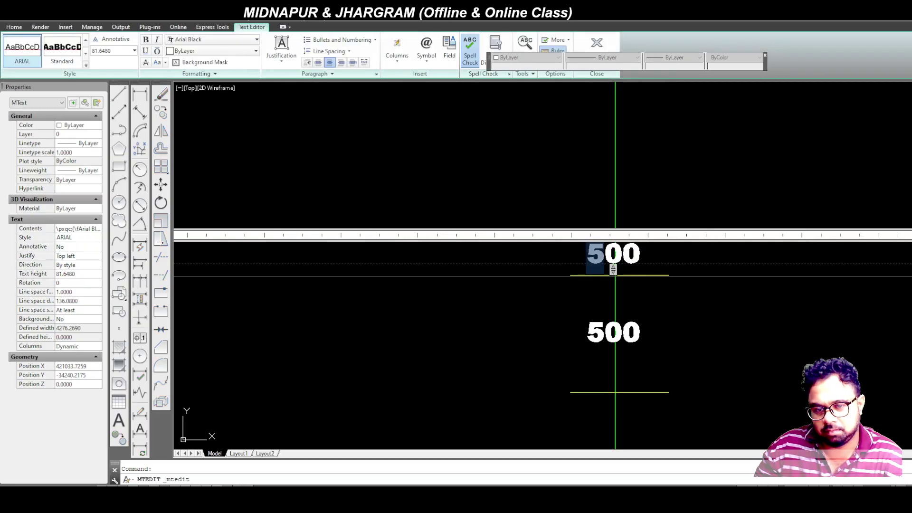
type("2")
left_click(554, 316)
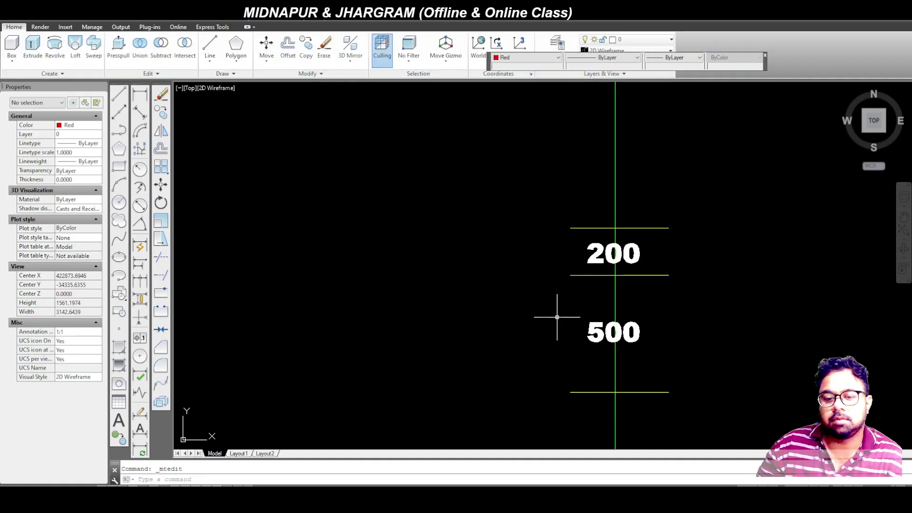
Step: Offset the topmost yellow tick upward by 700 to make a sixth tick on the vertical green line
scroll(581, 298, "down", 3)
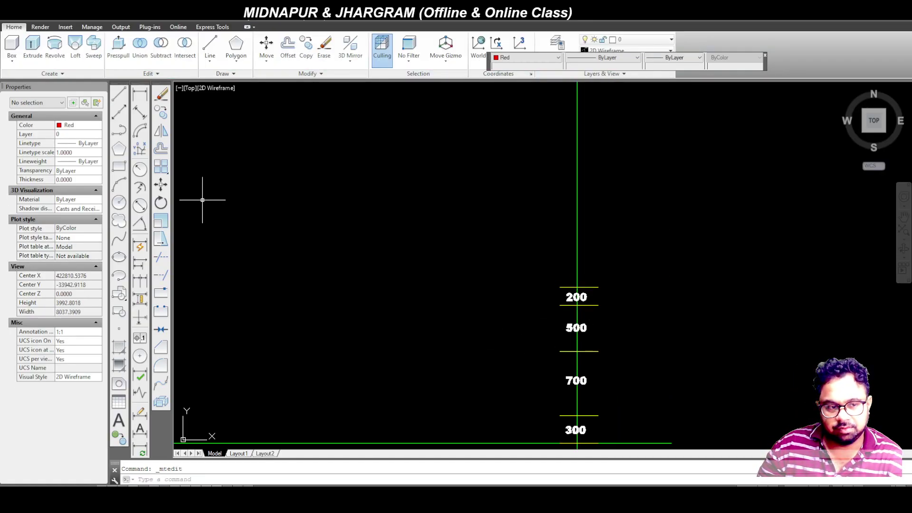
left_click(621, 292)
left_click(592, 264)
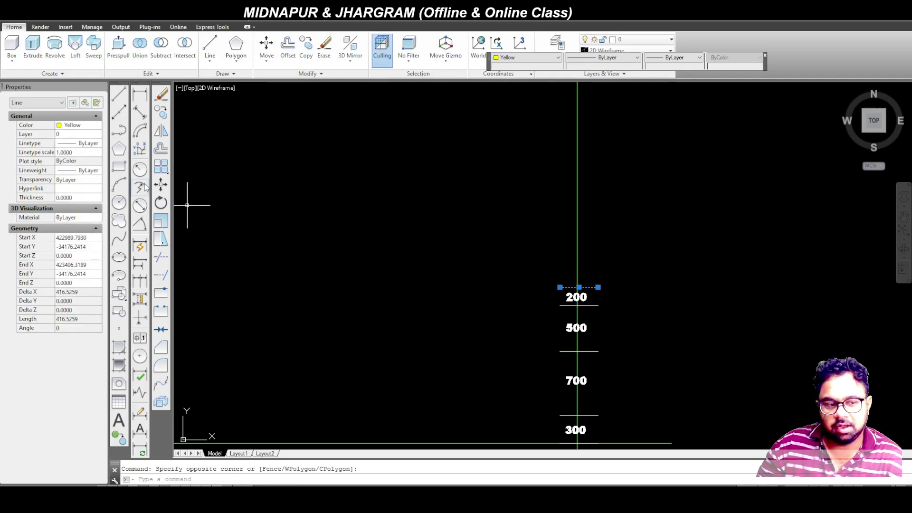
left_click(161, 150)
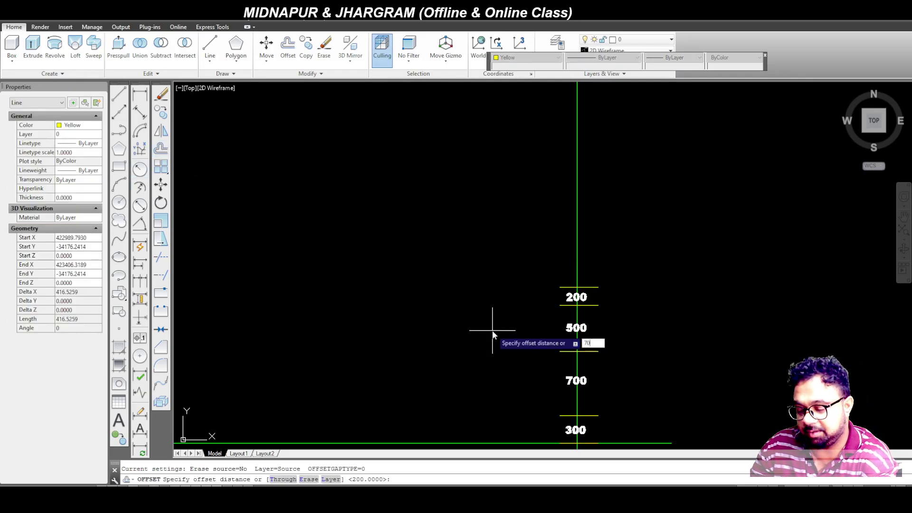
key("Return")
left_click(576, 224)
key("Escape")
Step: Copy the 200 label upward to the middle of the space between the fifth and sixth yellow ticks
scroll(567, 279, "up", 2)
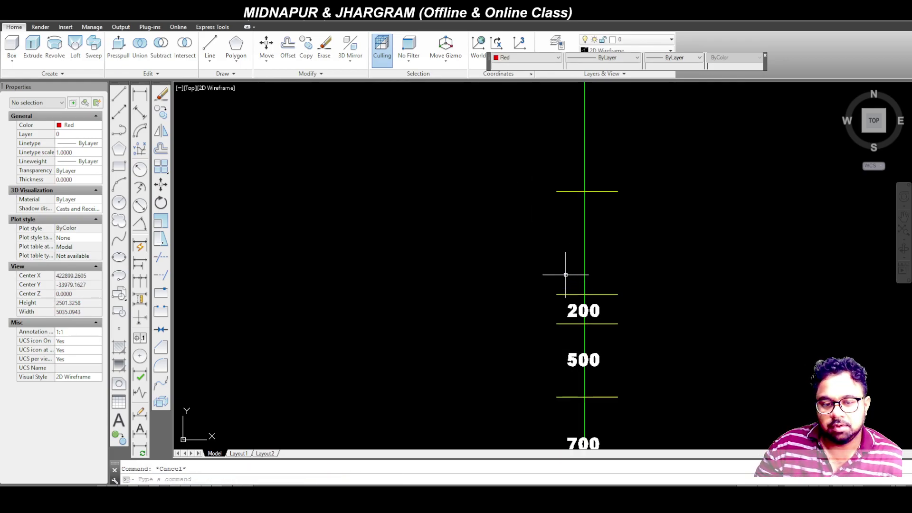
left_click(598, 306)
left_click(163, 117)
left_click(362, 297)
left_click(363, 231)
key("Escape")
key("Escape")
Step: Change the copied label between the fifth and sixth yellow ticks to 700
double_click(578, 247)
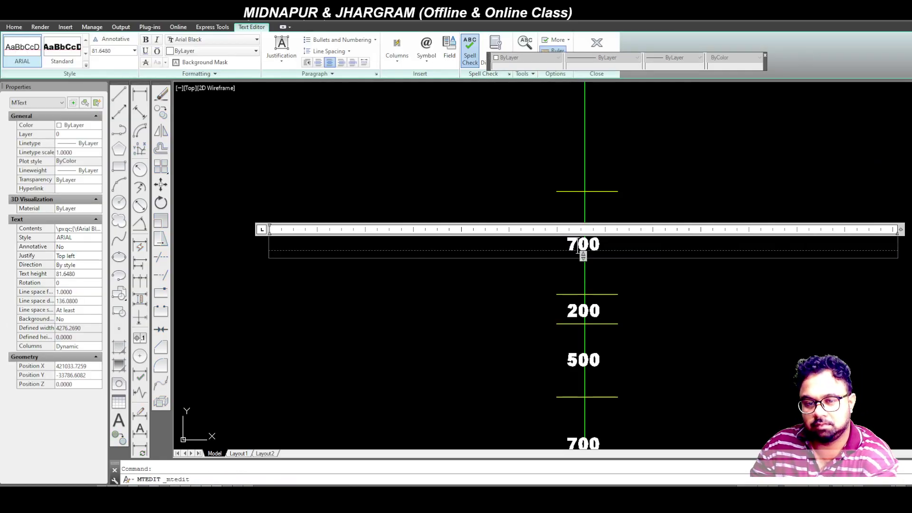
left_click(476, 317)
scroll(639, 289, "down", 5)
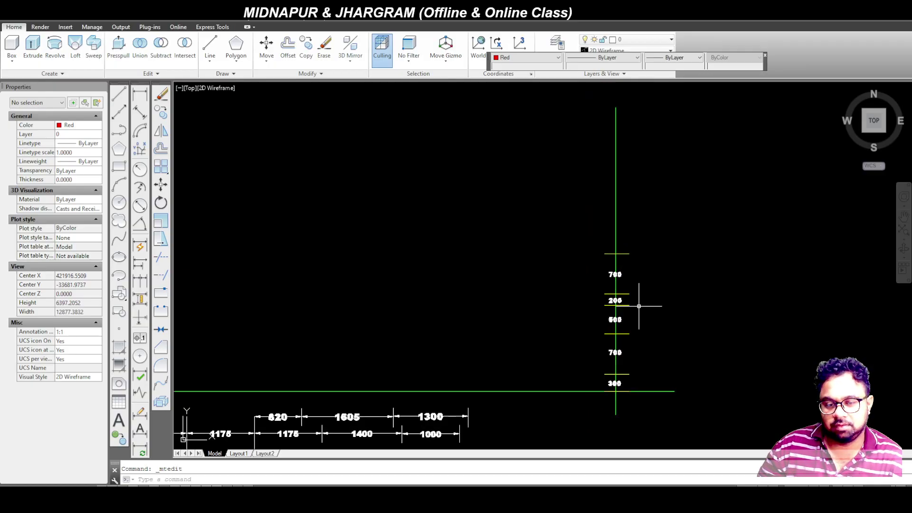
Step: Check the scale's labels against the vertical dimensions beside the sectional elevation below road level
scroll(639, 290, "up", 2)
scroll(613, 254, "up", 2)
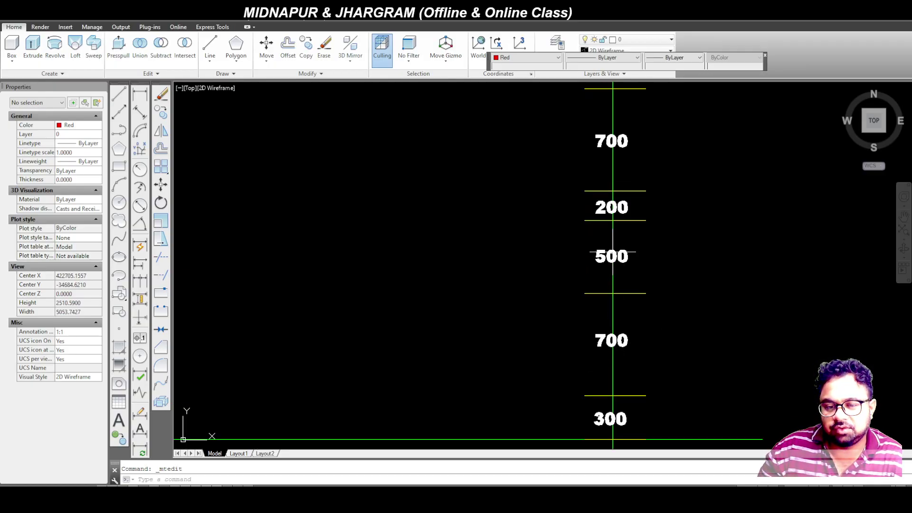
scroll(623, 254, "down", 2)
scroll(637, 211, "down", 2)
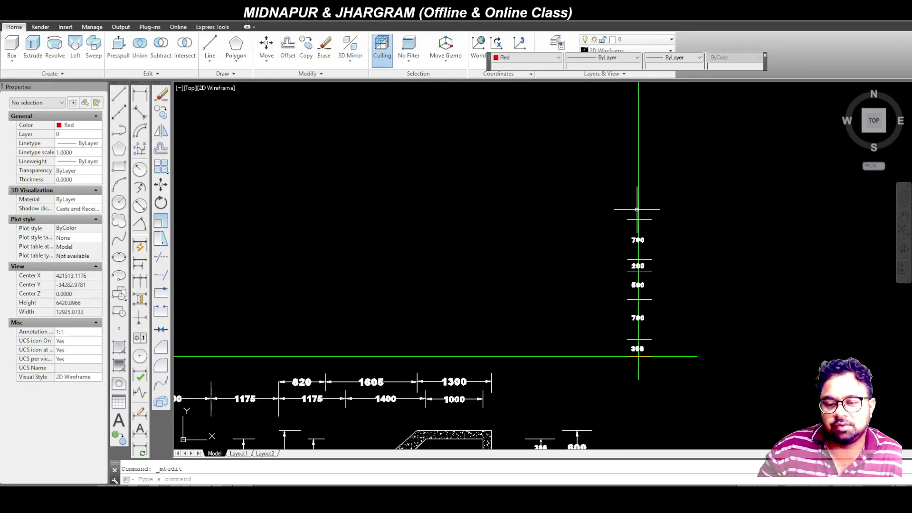
scroll(630, 228, "up", 4)
scroll(695, 287, "down", 4)
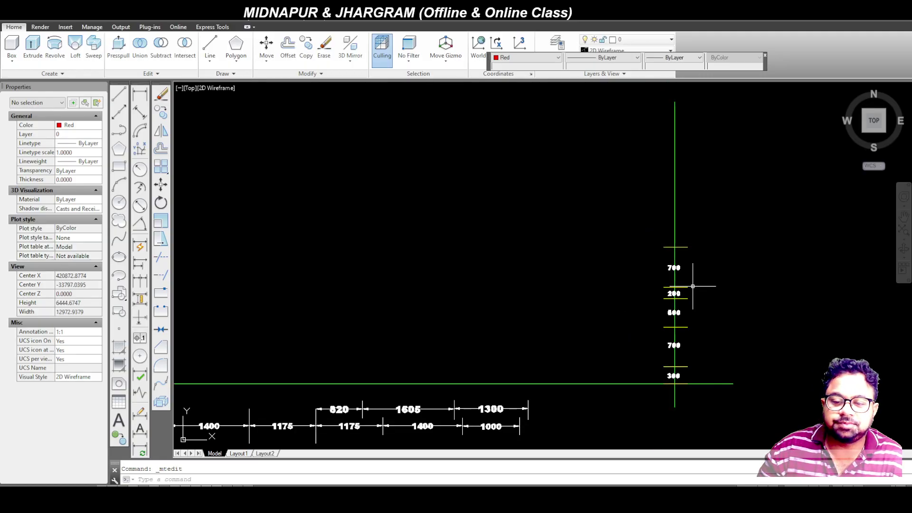
scroll(586, 297, "down", 4)
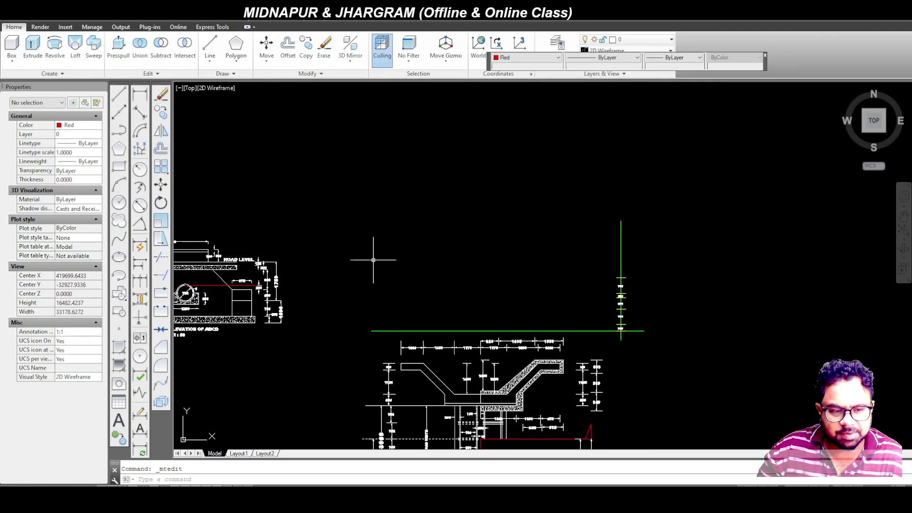
scroll(471, 264, "up", 8)
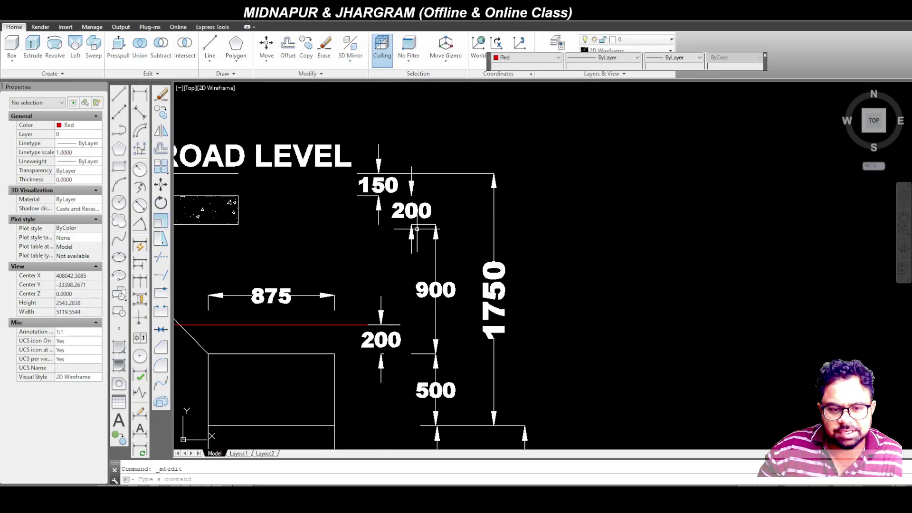
scroll(466, 240, "down", 2)
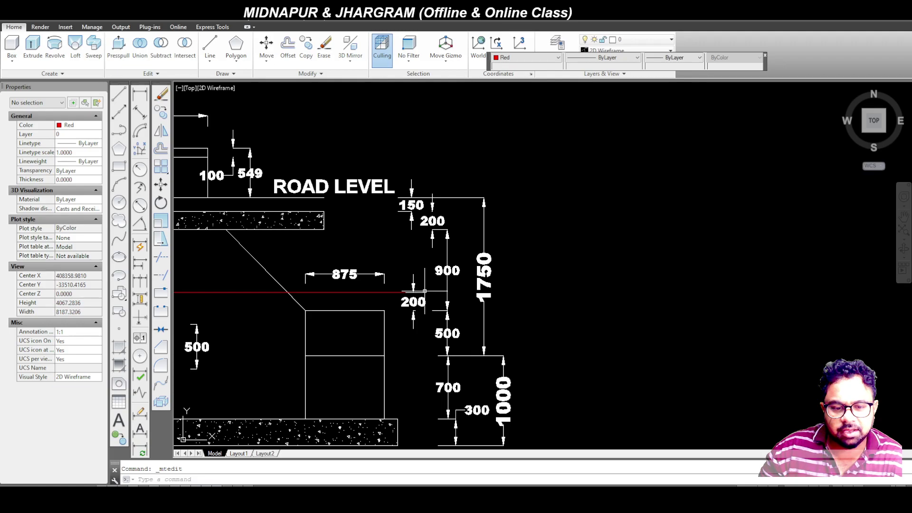
Step: Measure the vertical distance from the red line to the slab's underside level with a temporary linear dimension, and erase it
left_click(136, 96)
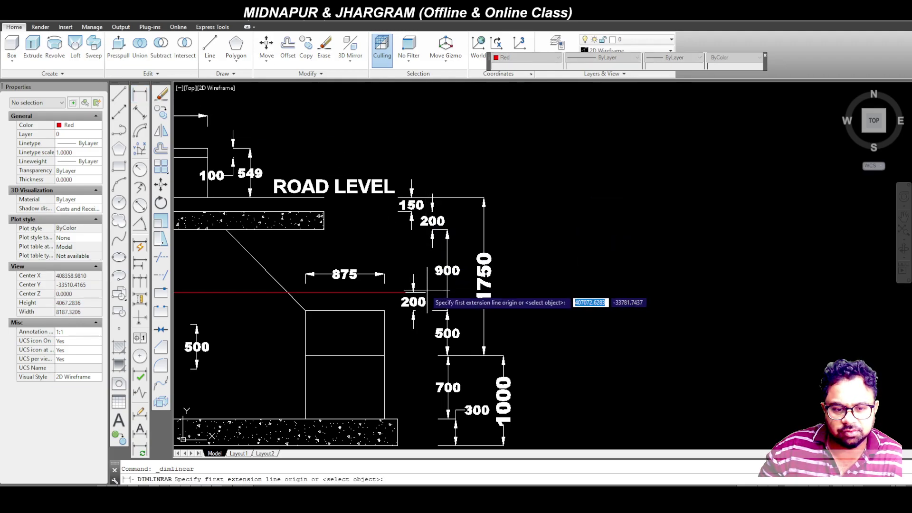
left_click(426, 292)
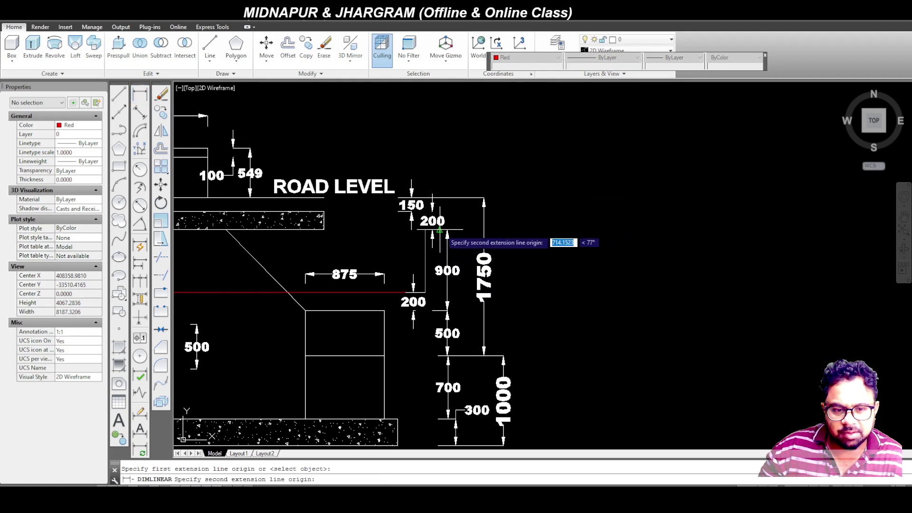
left_click(447, 231)
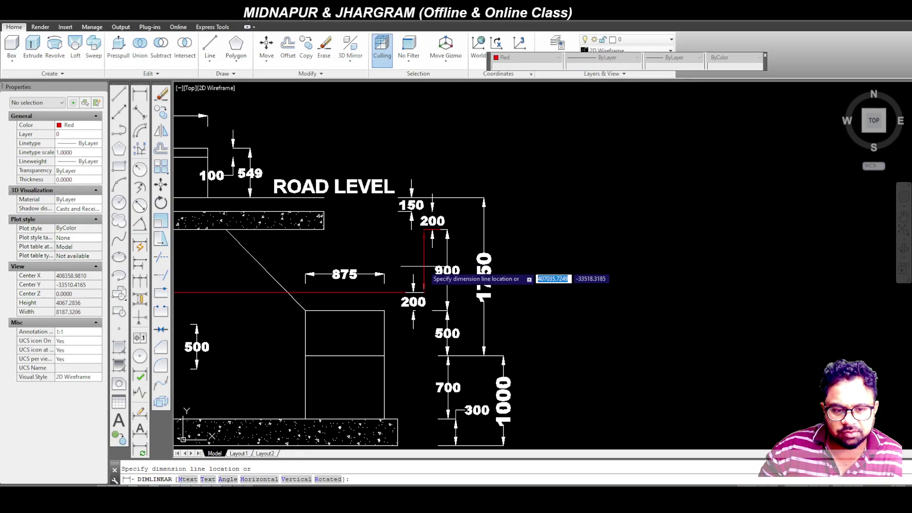
left_click(422, 259)
scroll(422, 259, "up", 15)
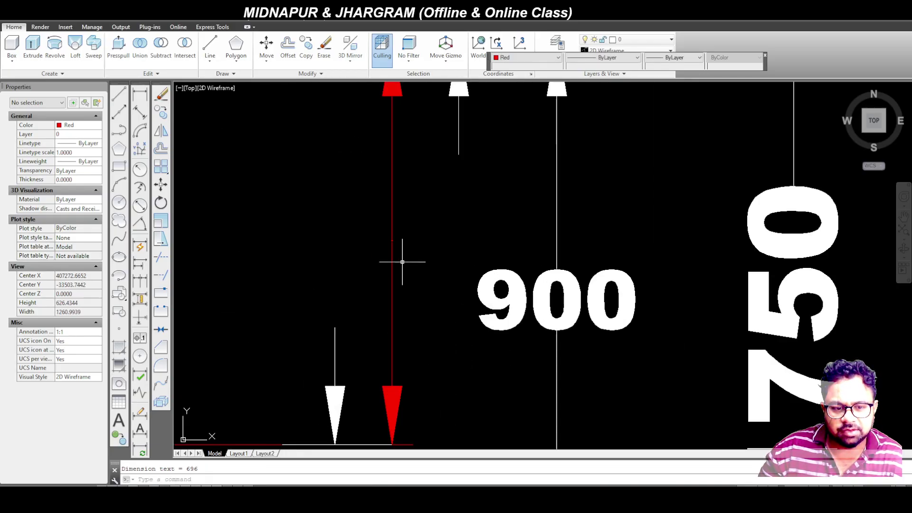
scroll(354, 263, "down", 13)
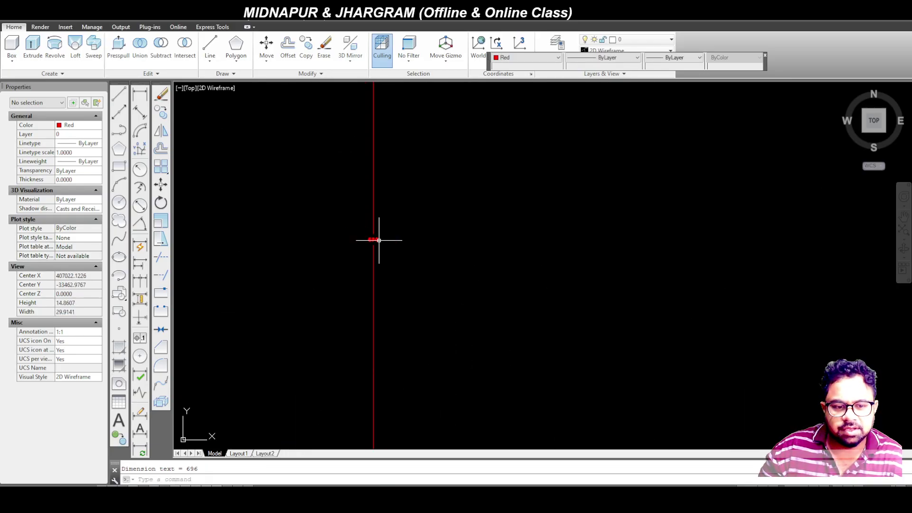
left_click(403, 269)
left_click(382, 254)
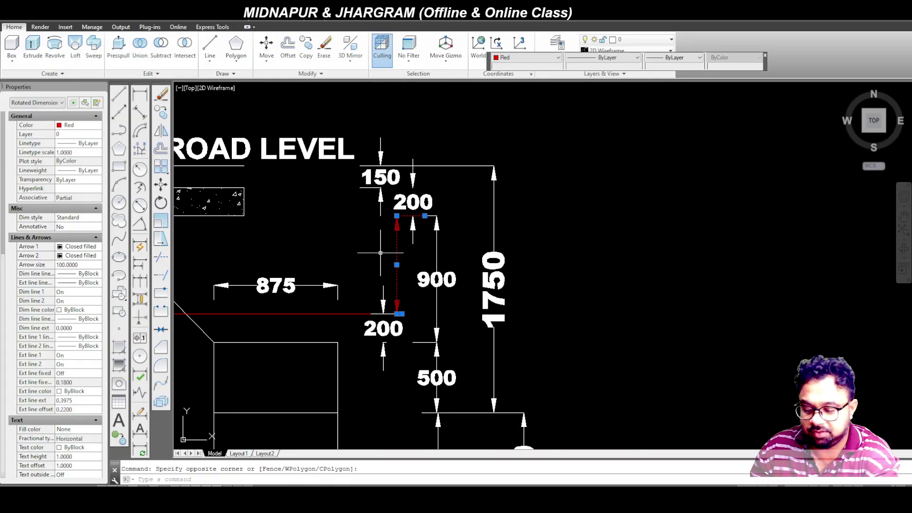
key("Delete")
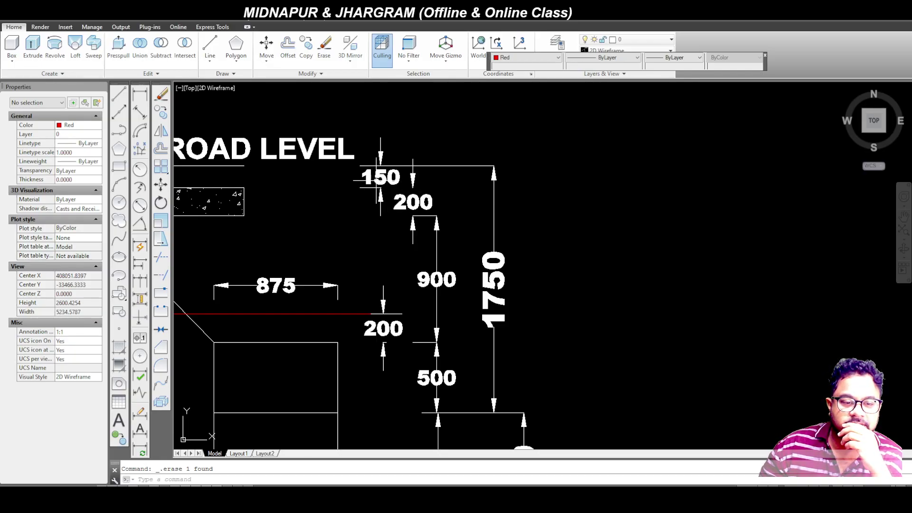
Step: Offset the topmost yellow tick upward by 200 to make a seventh tick on the vertical green line
scroll(497, 250, "down", 6)
scroll(394, 217, "up", 6)
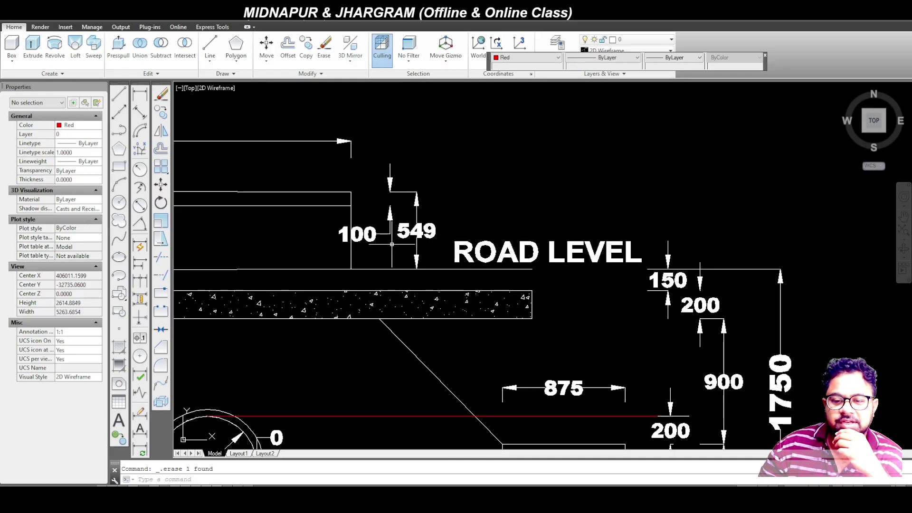
scroll(393, 244, "down", 2)
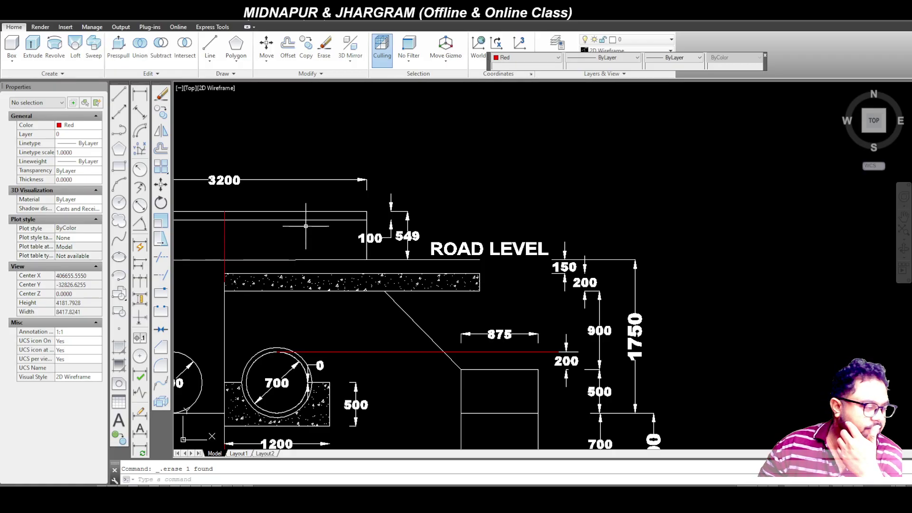
scroll(305, 225, "down", 5)
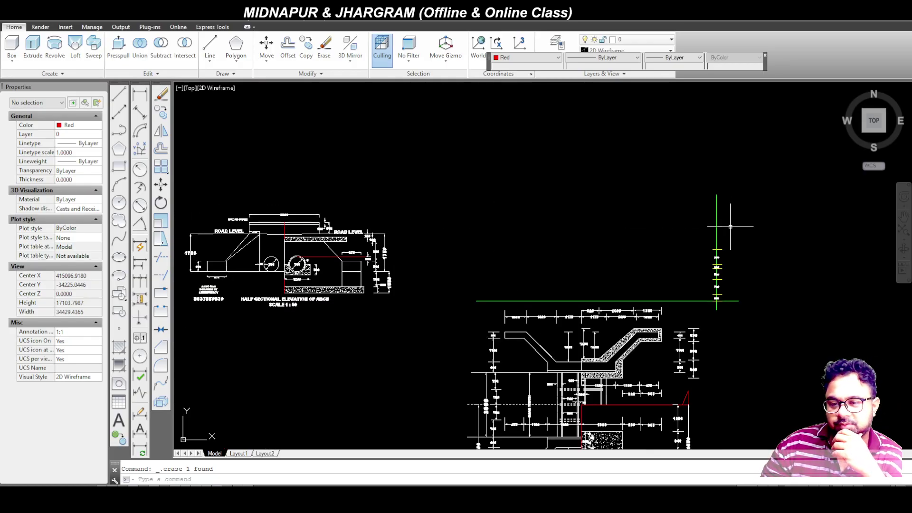
scroll(721, 242, "up", 5)
scroll(700, 310, "up", 4)
scroll(637, 261, "down", 4)
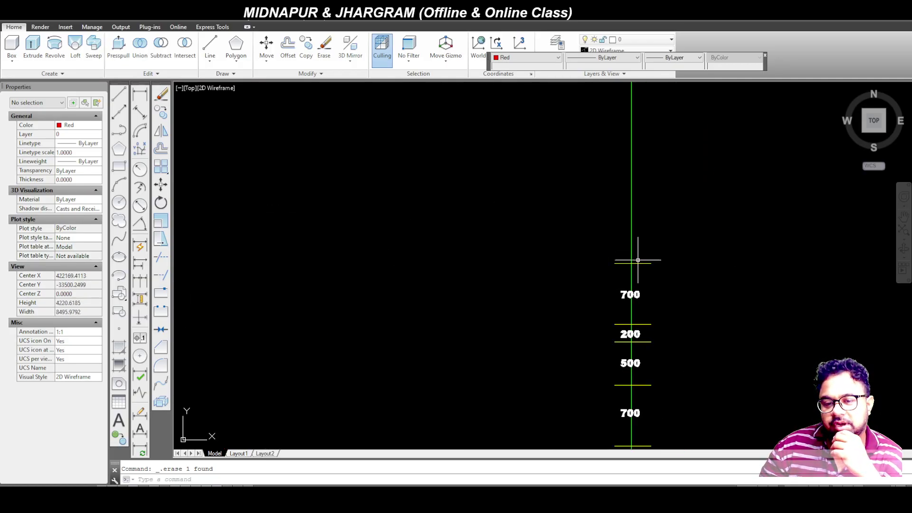
scroll(638, 252, "up", 2)
left_click(161, 148)
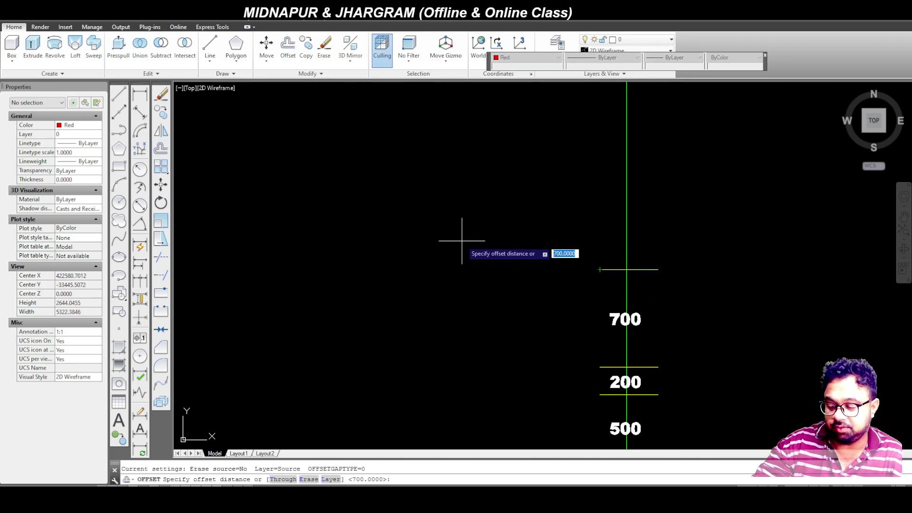
type("200")
key("Return")
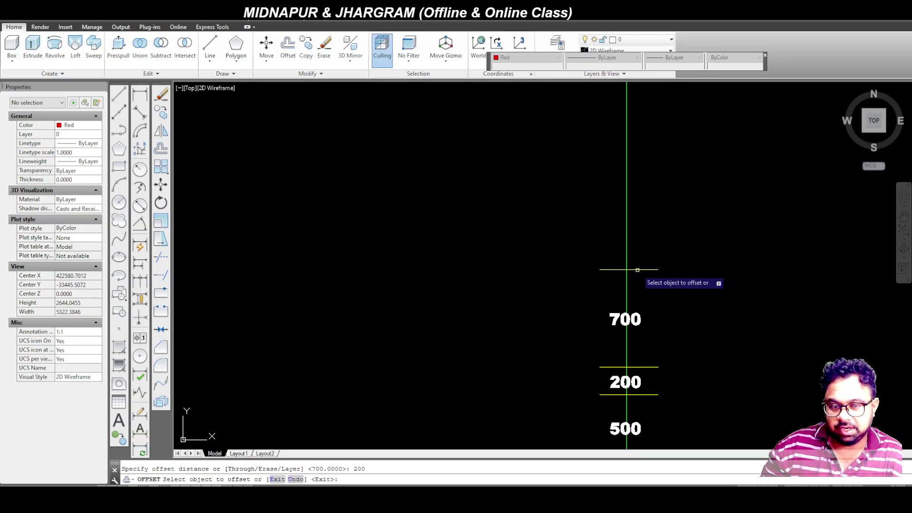
left_click(617, 269)
left_click(596, 209)
key("Escape")
Step: Copy the upper 700 label upward between the sixth and seventh yellow ticks and change the copy to 200
left_click(639, 324)
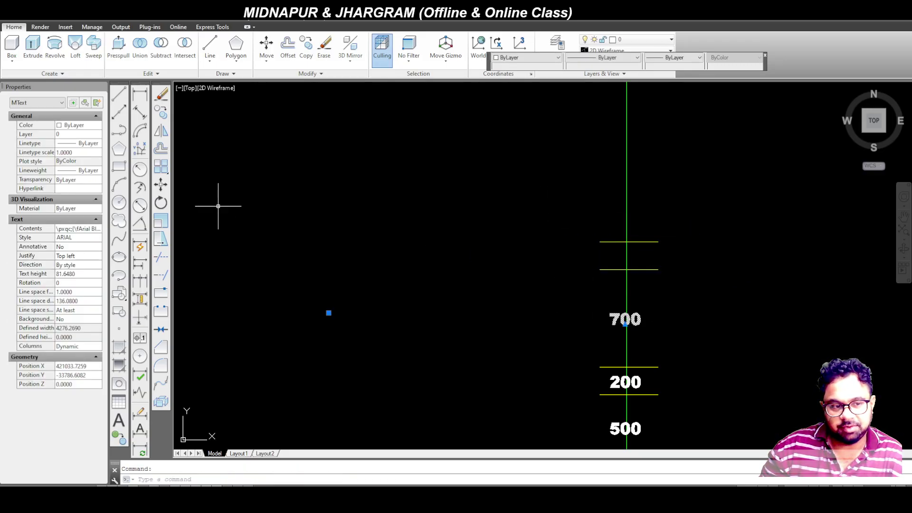
left_click(163, 113)
left_click(562, 348)
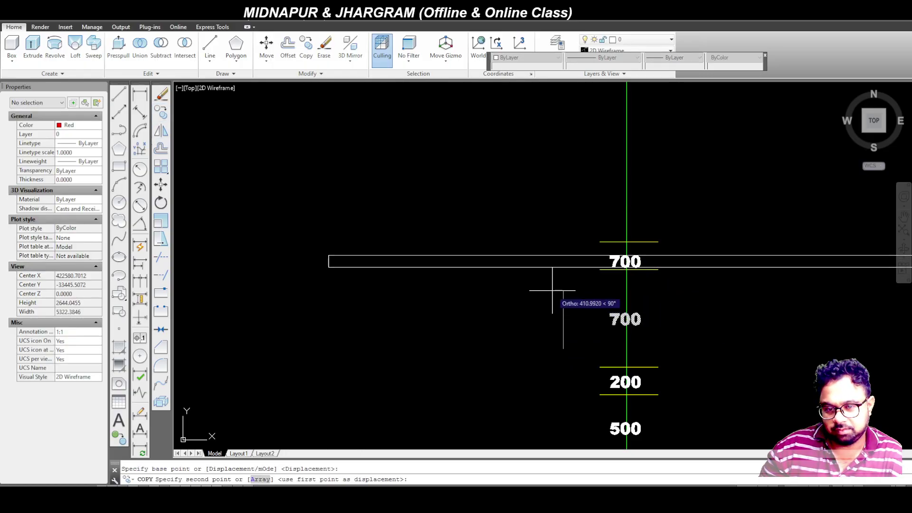
left_click(554, 285)
key("Escape")
key("Escape")
double_click(625, 257)
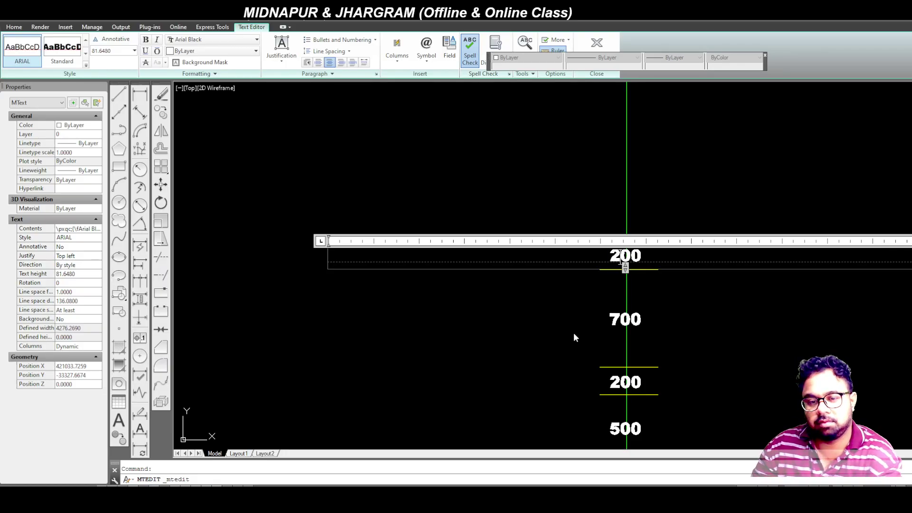
left_click(574, 337)
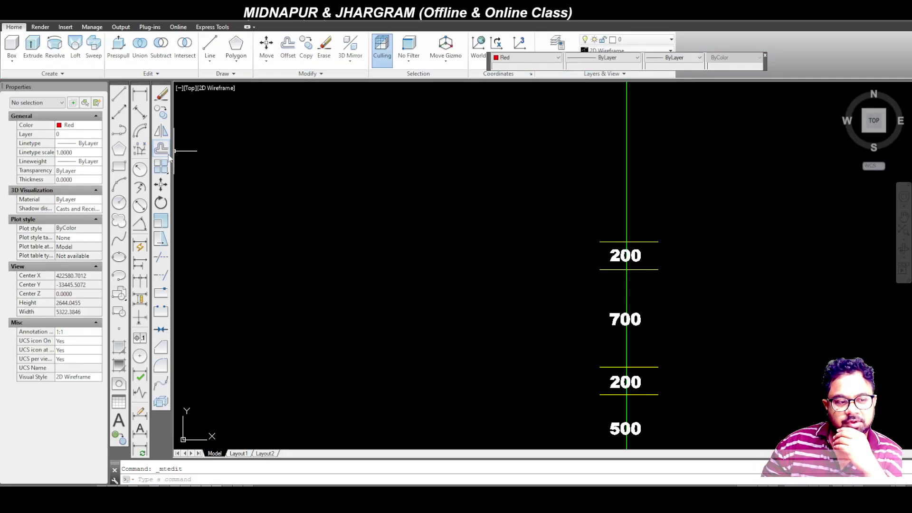
Step: Offset the topmost yellow tick upward by 150 to make an eighth tick on the vertical green line
left_click(162, 150)
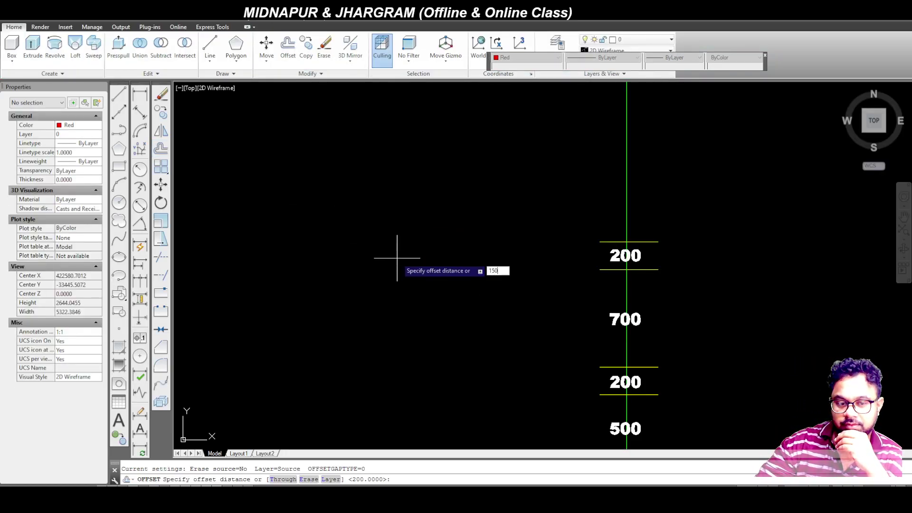
key("Return")
left_click(612, 242)
left_click(613, 200)
key("Escape")
Step: Copy the uppermost 200 label upward to the middle of the space between the seventh and eighth yellow ticks
left_click(639, 256)
left_click(633, 258)
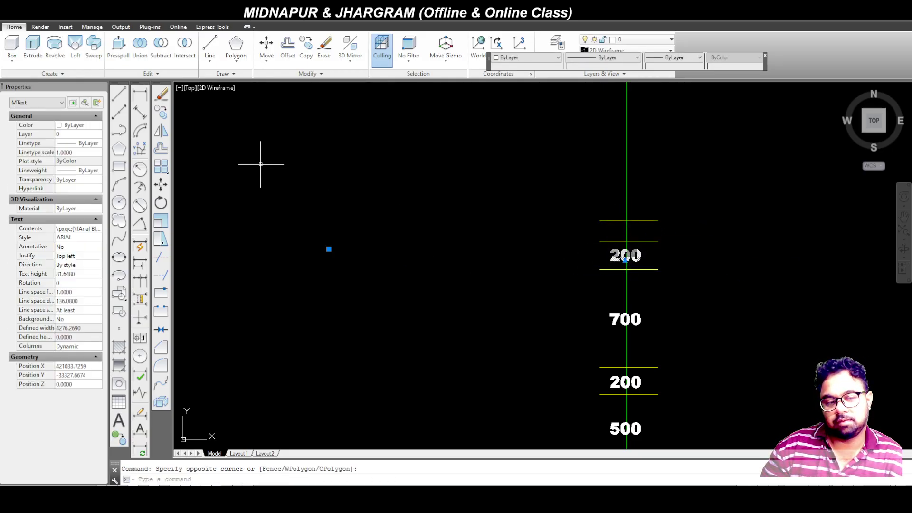
left_click(164, 118)
left_click(386, 287)
left_click(387, 264)
key("Escape")
key("Escape")
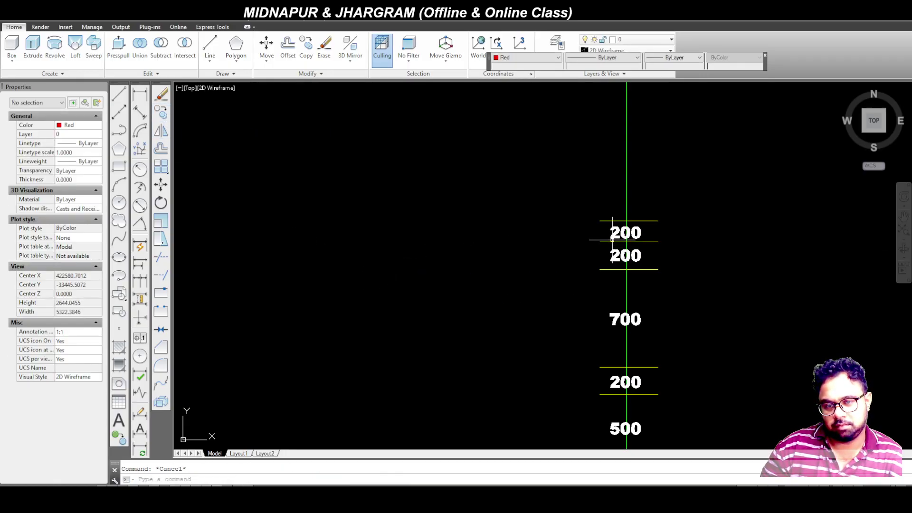
Step: Change the copied label between the seventh and eighth yellow ticks to 150
double_click(613, 236)
left_click_drag(629, 233, 625, 233)
type("150")
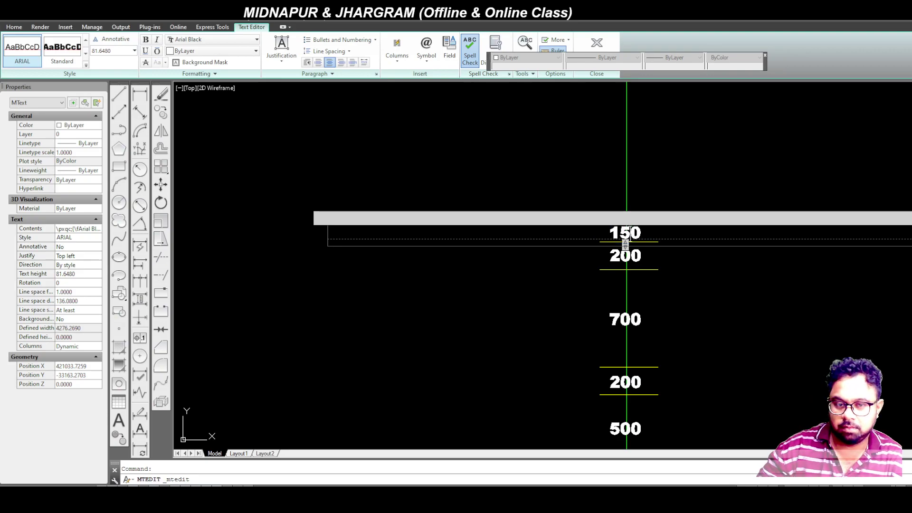
left_click(553, 341)
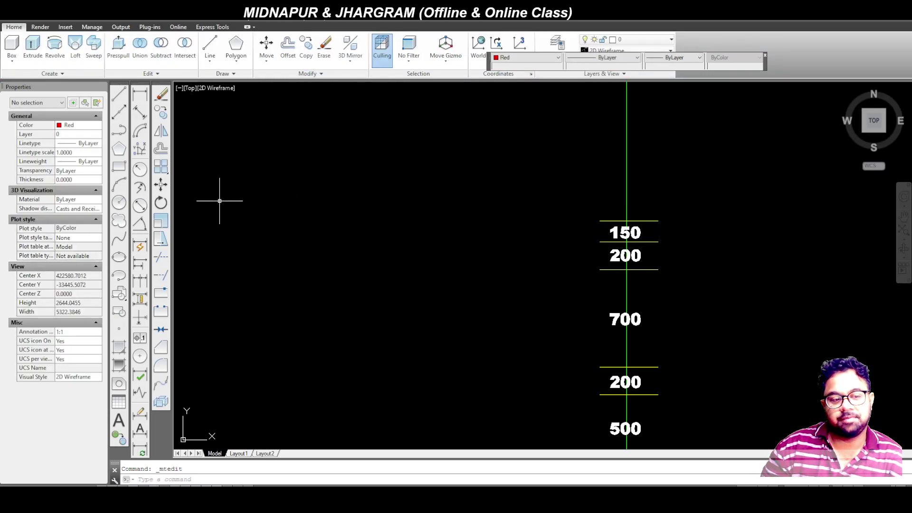
Step: Offset the topmost yellow tick upward by 550 to make a ninth tick on the vertical green line
left_click(161, 150)
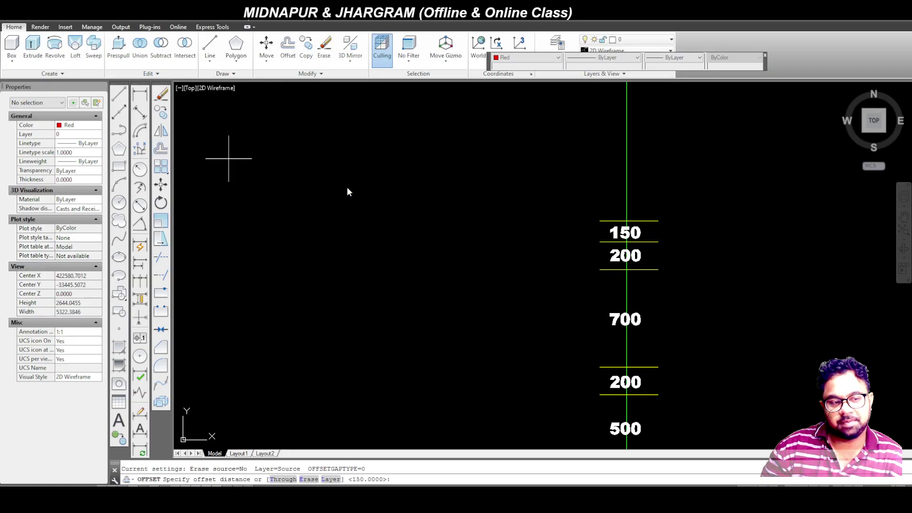
type("550")
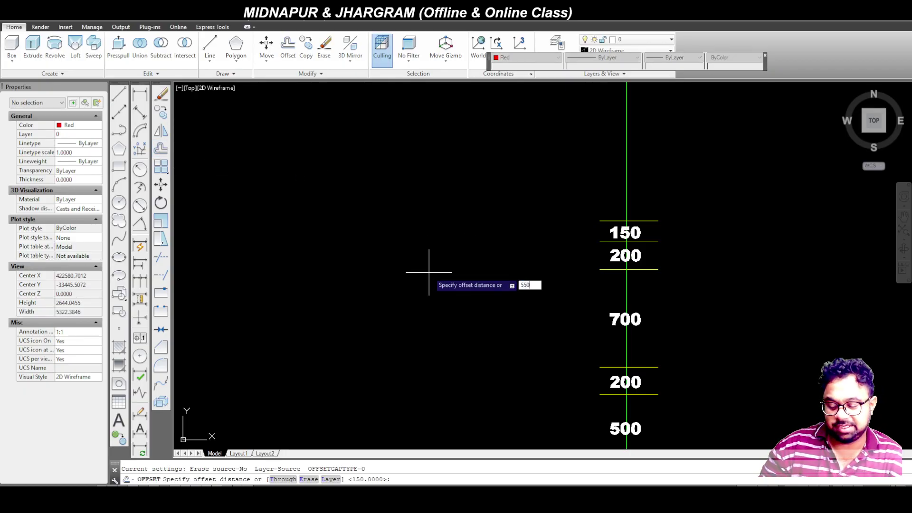
key("Return")
left_click(611, 221)
left_click(612, 178)
key("Escape")
Step: Copy the uppermost 150 label upward to the middle of the space between the eighth and ninth yellow ticks
scroll(666, 232, "down", 2)
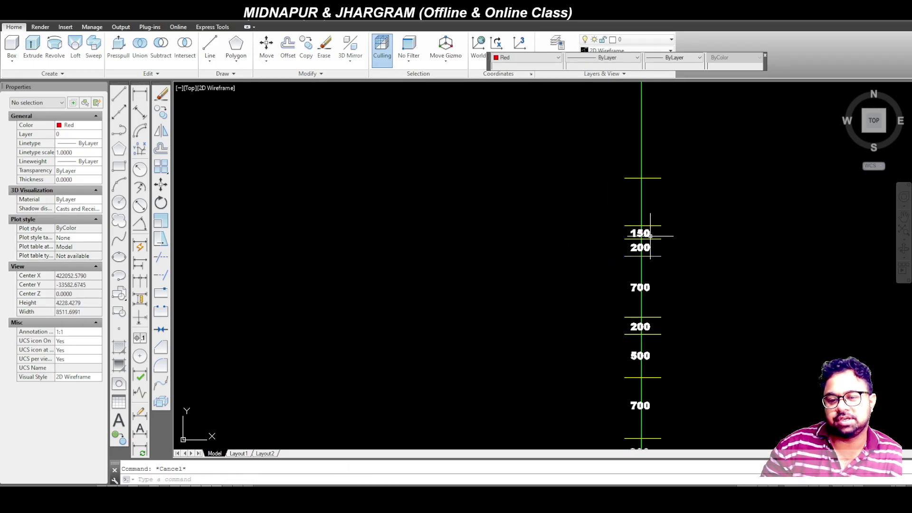
left_click(646, 234)
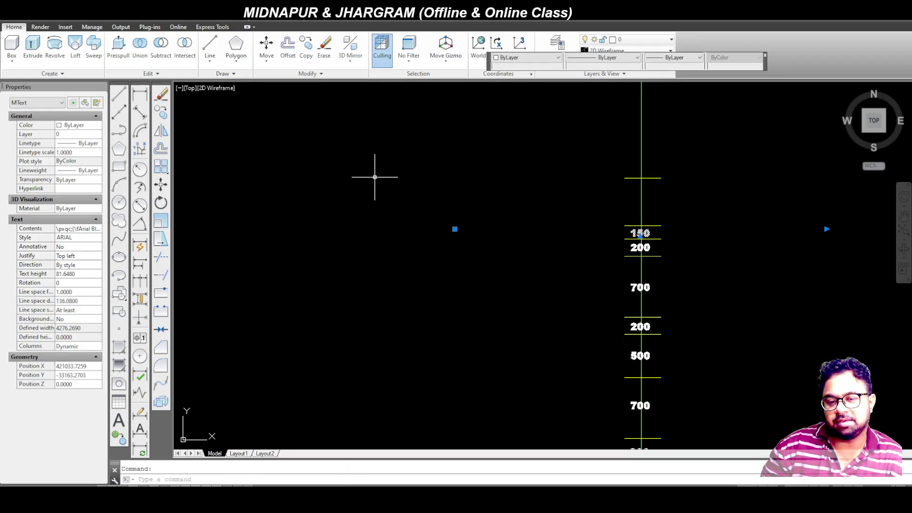
left_click(162, 114)
left_click(428, 260)
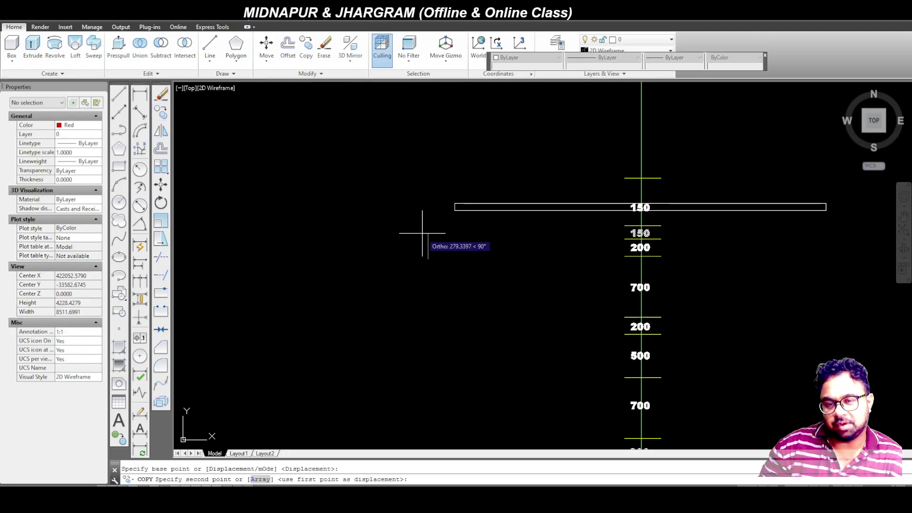
left_click(422, 229)
scroll(631, 205, "up", 4)
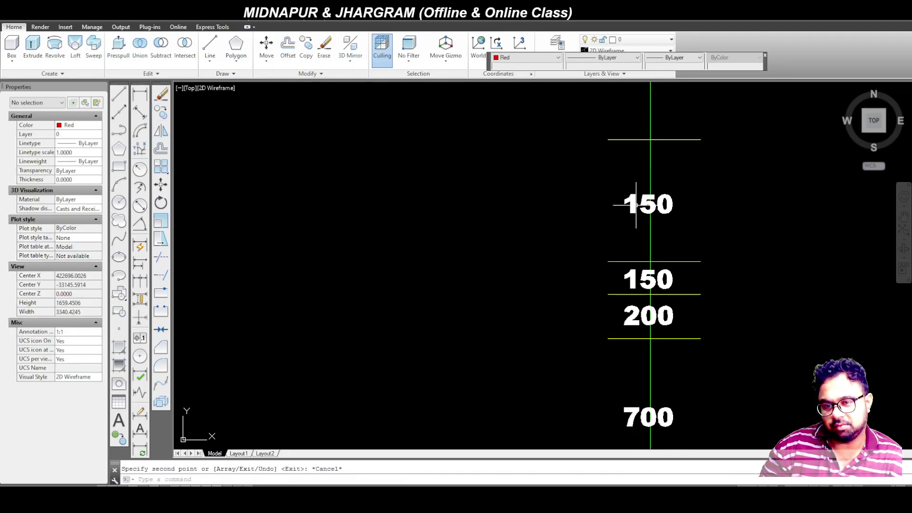
key("Escape")
Step: Change the copied label between the eighth and ninth yellow ticks to 550
left_click(631, 204)
double_click(631, 204)
left_click_drag(624, 204, 639, 205)
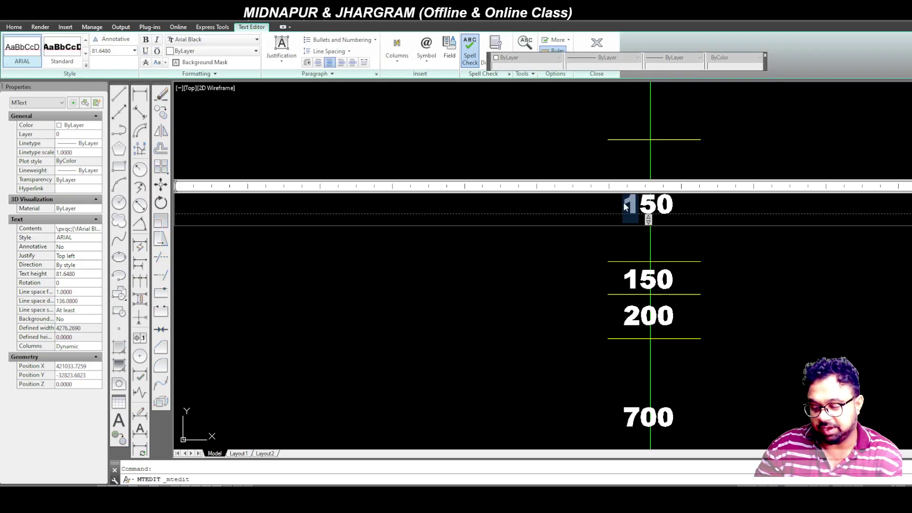
type("5")
left_click(470, 312)
scroll(509, 228, "down", 6)
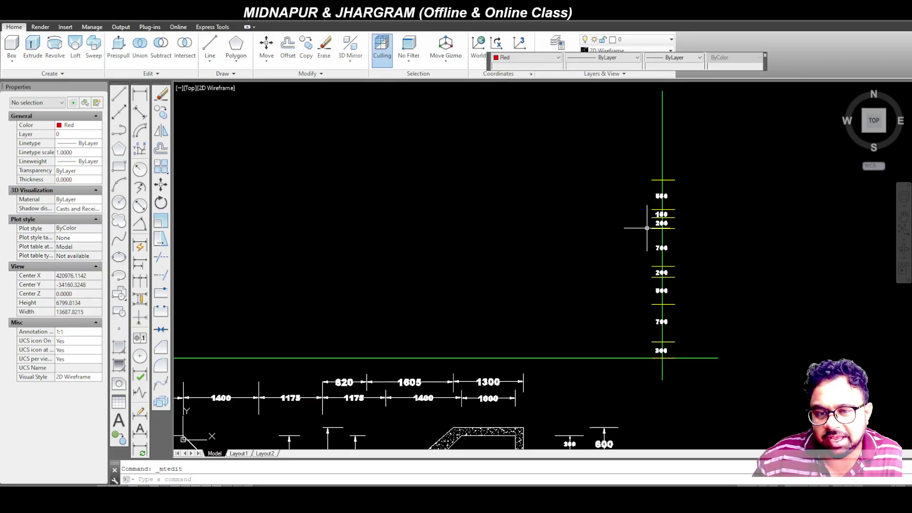
scroll(649, 227, "up", 4)
scroll(651, 202, "down", 2)
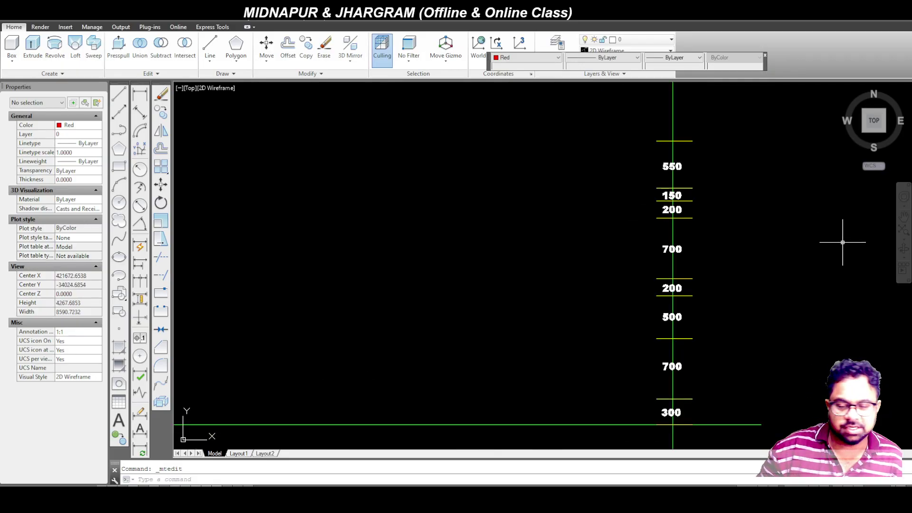
scroll(646, 285, "down", 4)
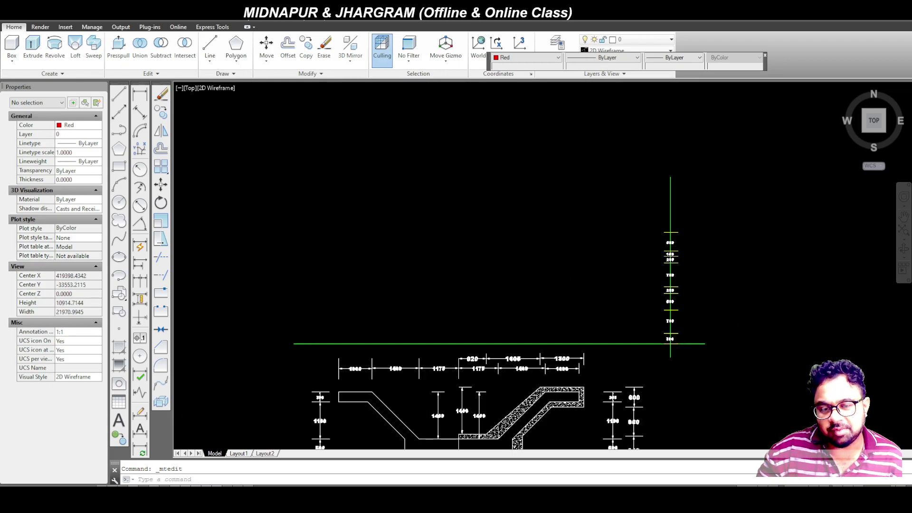
scroll(622, 271, "up", 2)
scroll(712, 291, "down", 2)
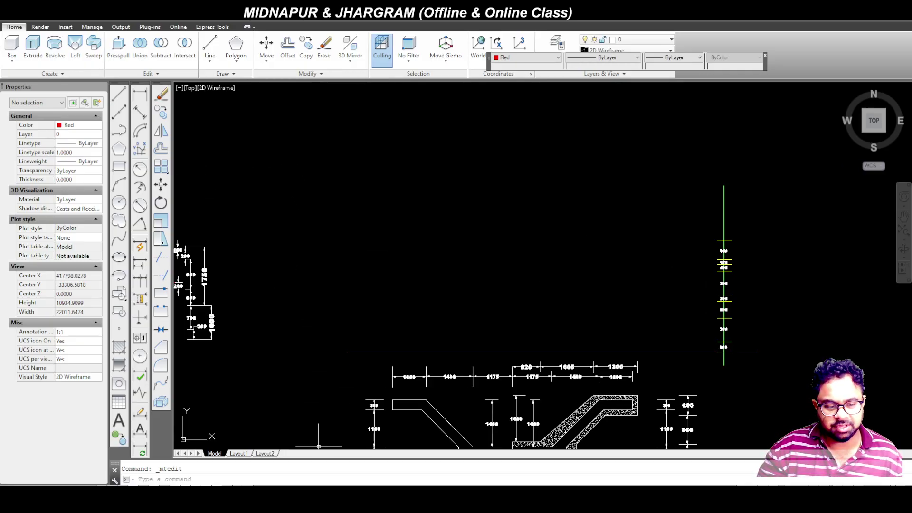
Step: Switch to the culvert reference PDF and set the drawing pen colour to orange
mouse_move(219, 499)
left_click(218, 458)
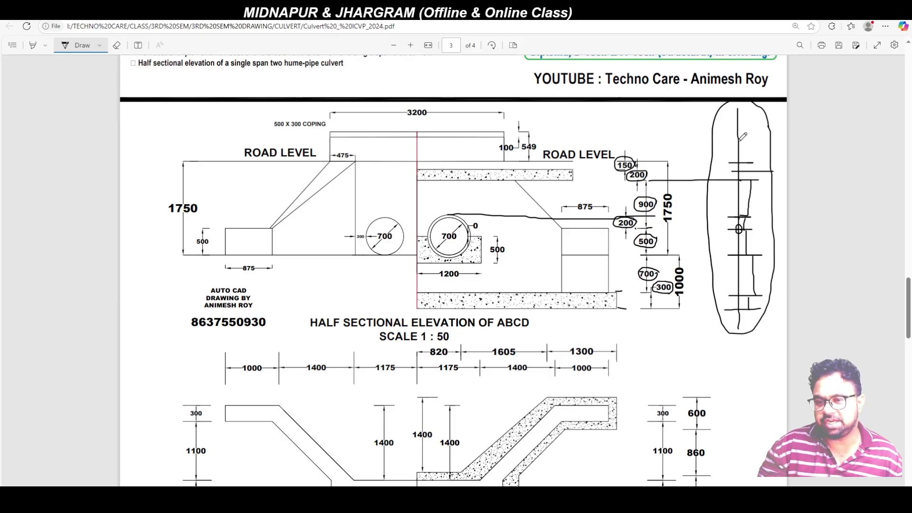
left_click(100, 46)
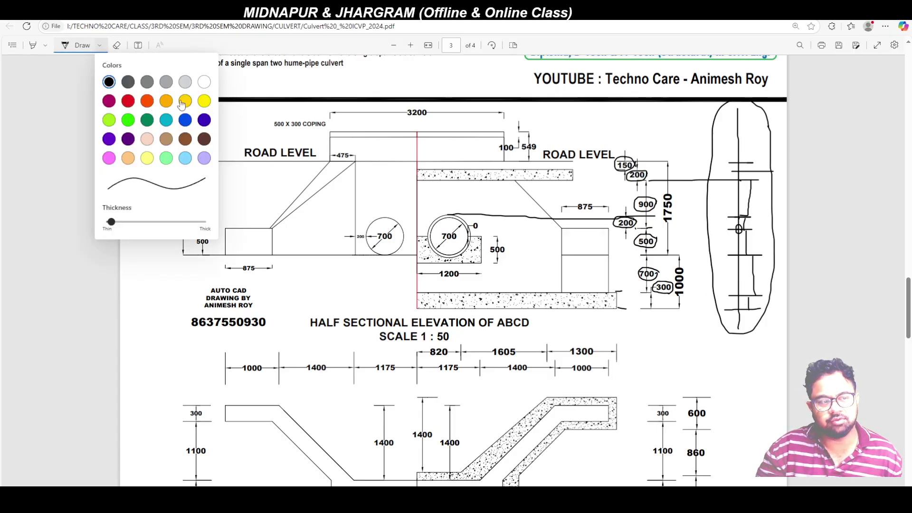
left_click(203, 102)
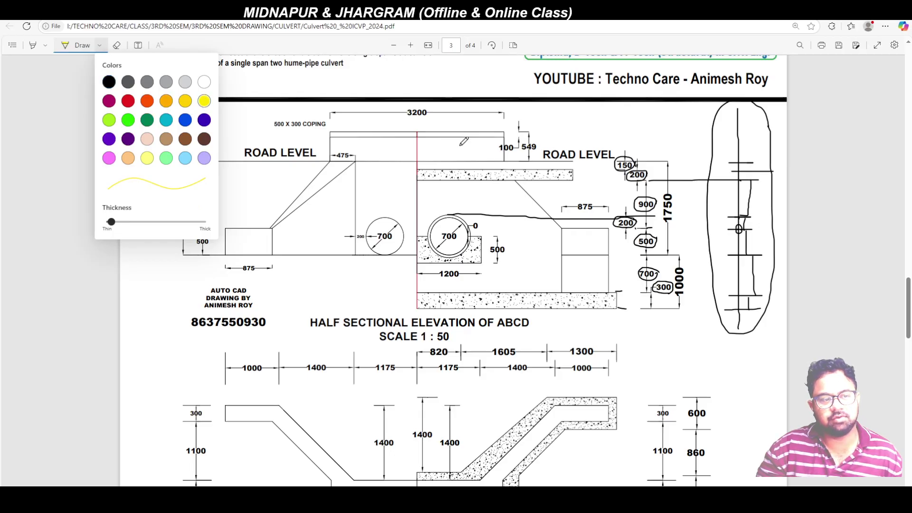
left_click(166, 102)
key("Escape")
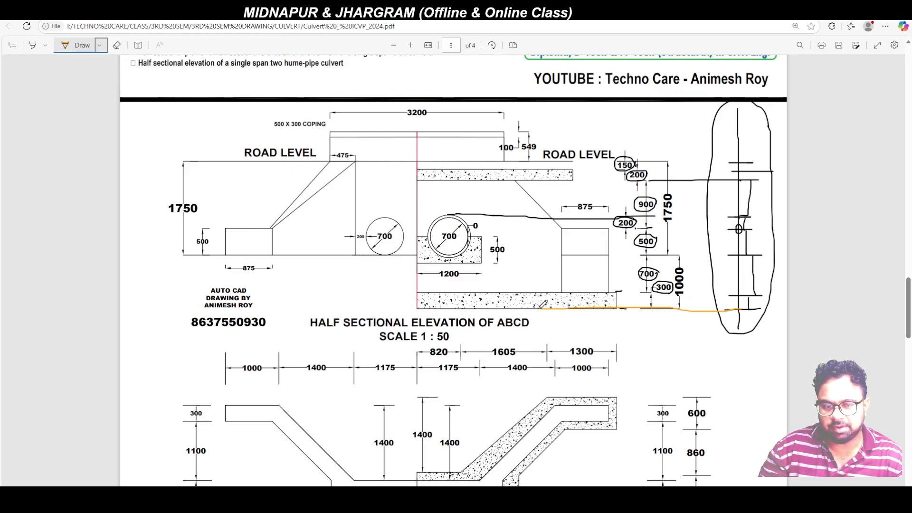
Step: Trace orange horizontal guide lines from the four lowest marks of the sketched scale across the whole elevation
left_click_drag(332, 301, 216, 300)
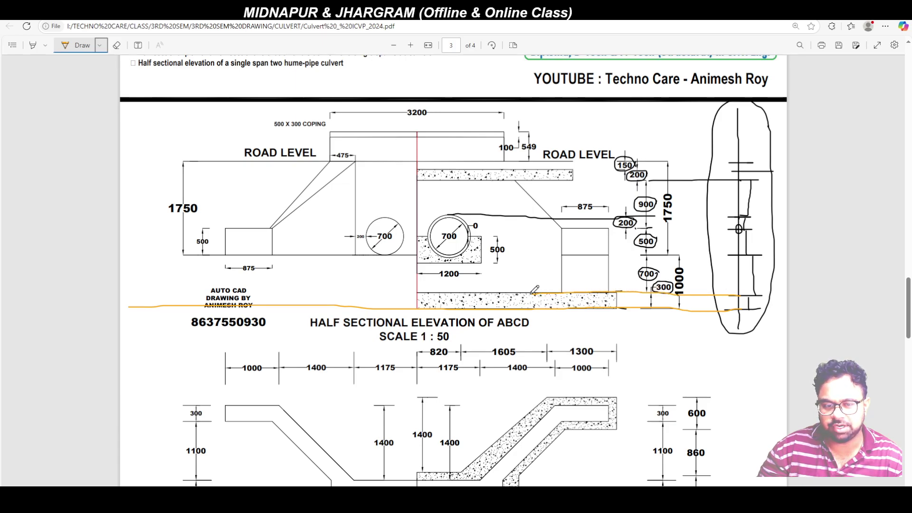
left_click_drag(348, 288, 137, 284)
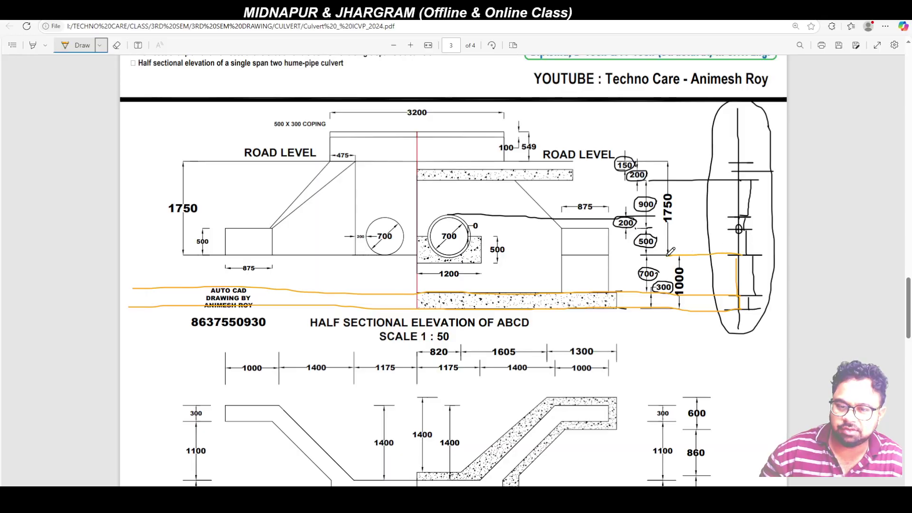
left_click_drag(429, 257, 120, 257)
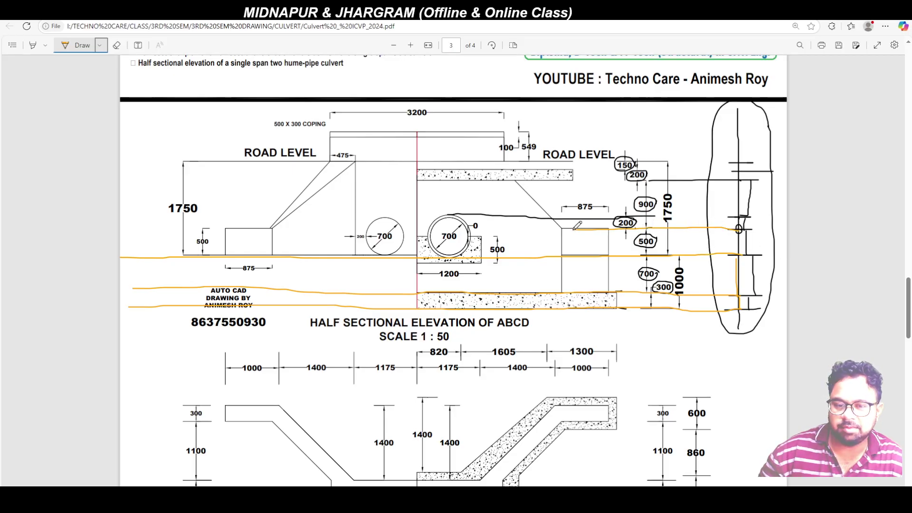
left_click_drag(427, 228, 154, 221)
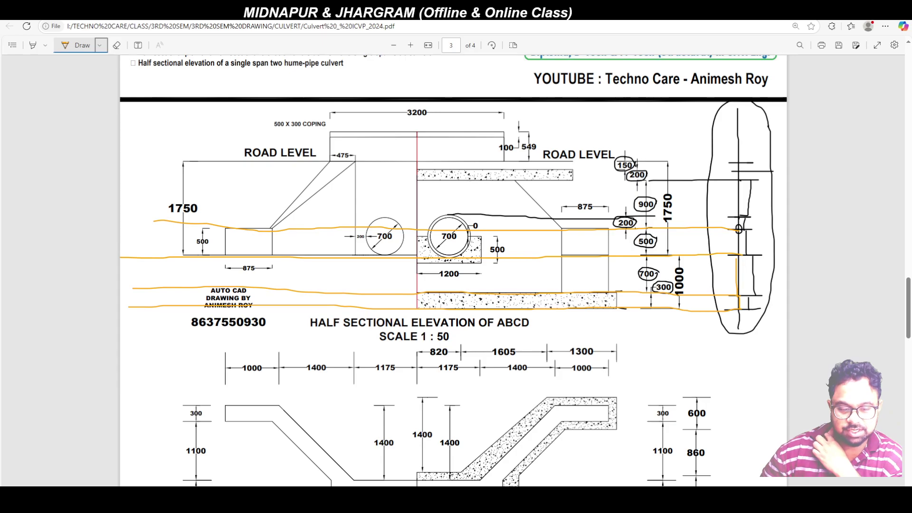
Step: Switch back to AutoCAD and copy the horizontal green base line from the lowest tick up to each of the eight yellow ticks above
left_click(447, 499)
left_click(447, 499)
key("alt+Tab")
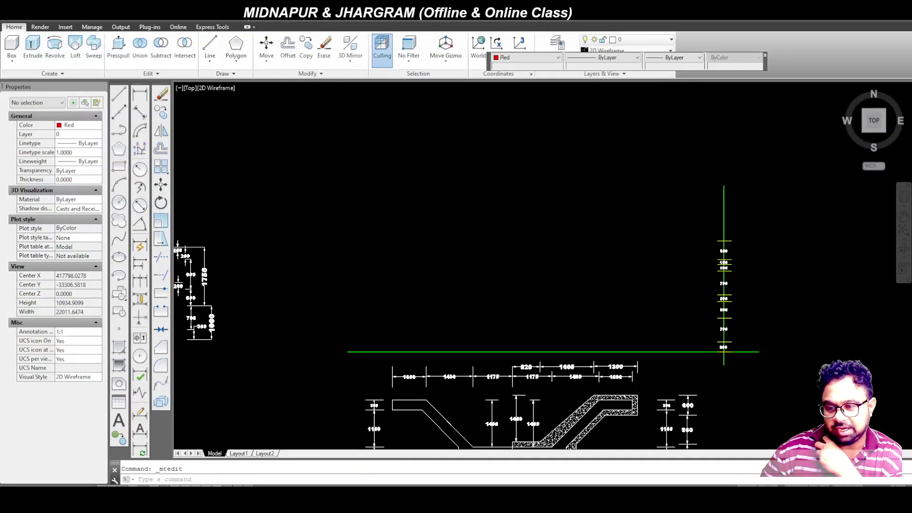
scroll(708, 363, "up", 2)
left_click(708, 364)
left_click(681, 328)
scroll(444, 253, "down", 2)
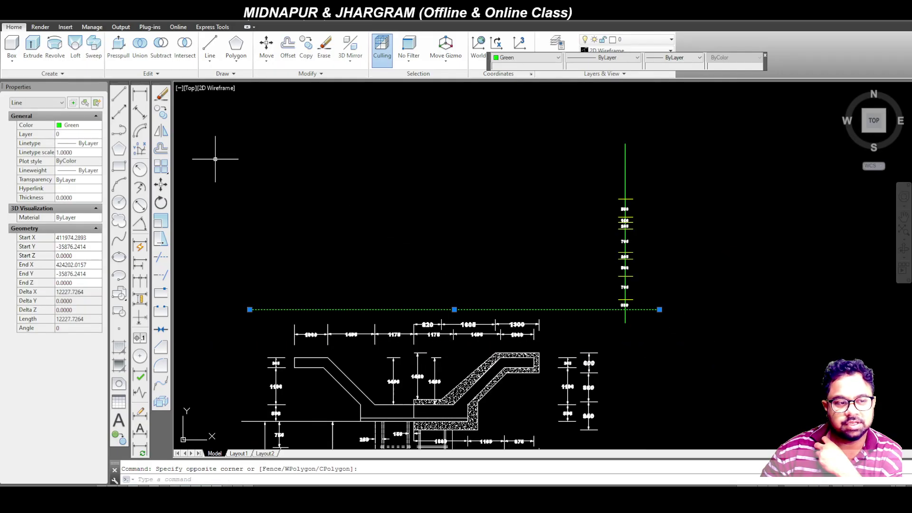
left_click(161, 113)
scroll(604, 290, "up", 3)
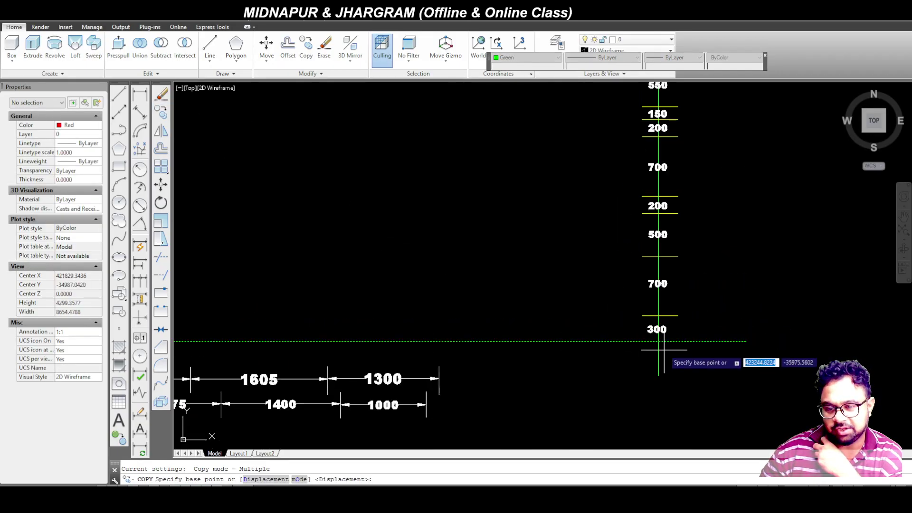
scroll(664, 351, "down", 2)
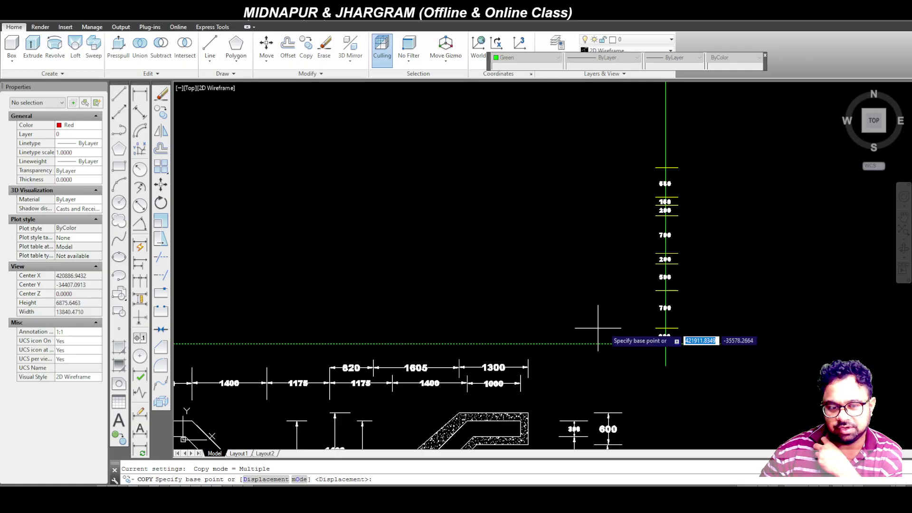
scroll(598, 328, "down", 2)
scroll(642, 326, "up", 2)
left_click(744, 368)
left_click(744, 352)
left_click(743, 315)
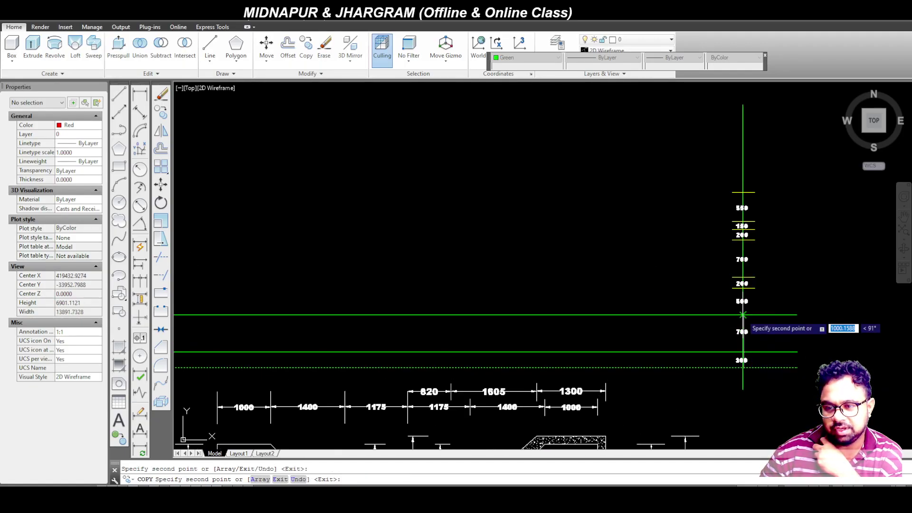
left_click(743, 288)
left_click(743, 277)
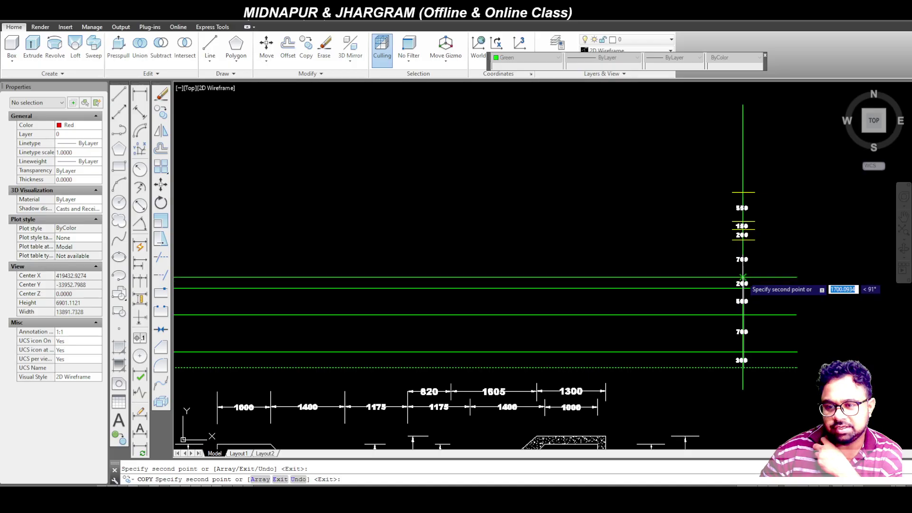
left_click(743, 240)
left_click(743, 229)
left_click(743, 222)
left_click(743, 192)
key("Escape")
Step: Examine the horizontal green level lines in relation to the culvert plan below them
scroll(558, 261, "down", 2)
scroll(466, 272, "up", 2)
scroll(485, 305, "down", 2)
scroll(480, 310, "up", 2)
scroll(492, 308, "down", 2)
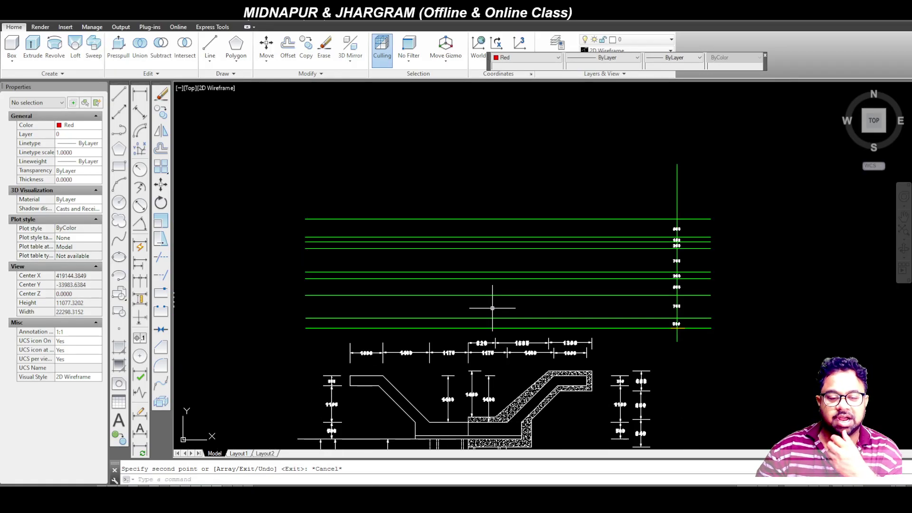
scroll(499, 238, "down", 2)
scroll(499, 275, "up", 3)
scroll(517, 283, "down", 2)
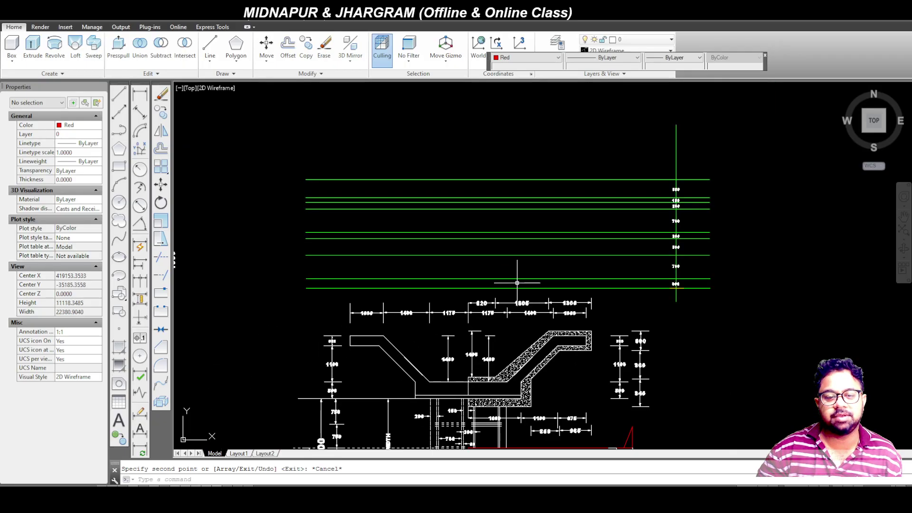
scroll(530, 324, "up", 2)
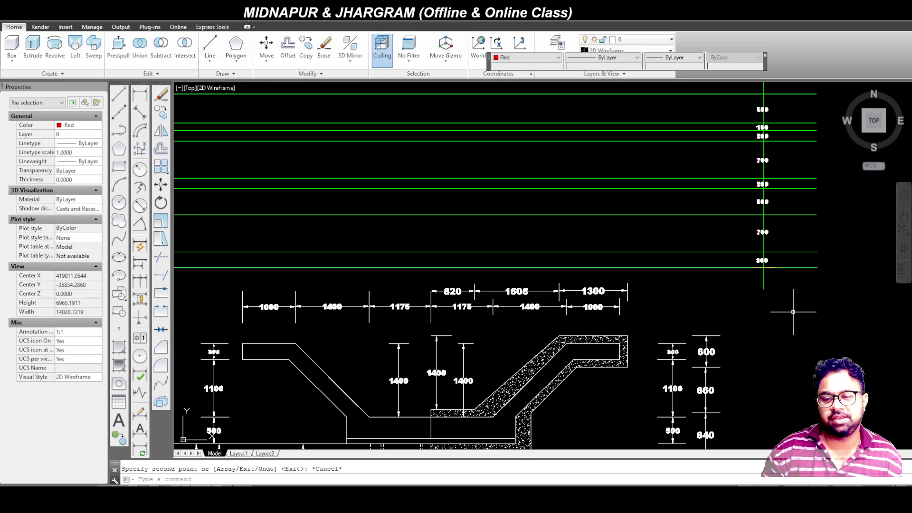
scroll(798, 309, "down", 3)
scroll(470, 241, "up", 2)
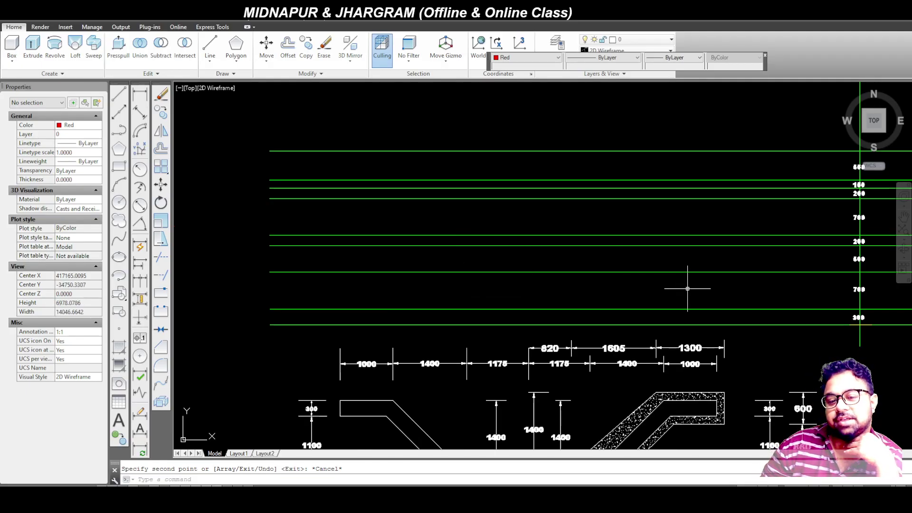
scroll(476, 175, "down", 2)
scroll(537, 248, "up", 2)
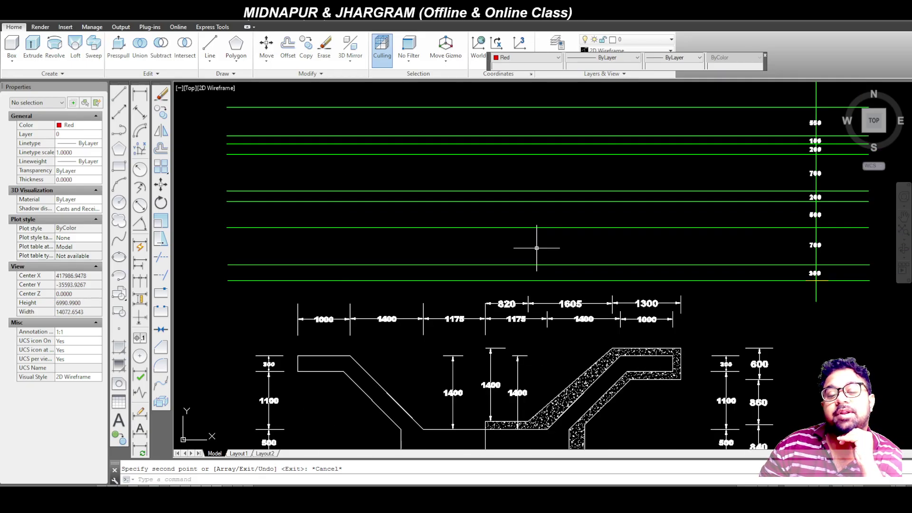
scroll(483, 211, "down", 2)
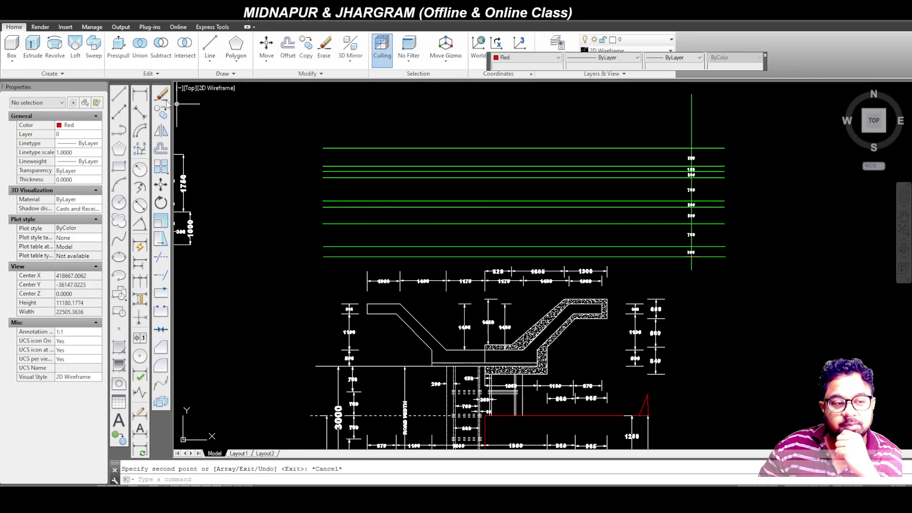
Step: Draw a vertical red line from the plan's central section point up past the topmost horizontal green line
left_click(120, 99)
scroll(458, 240, "down", 2)
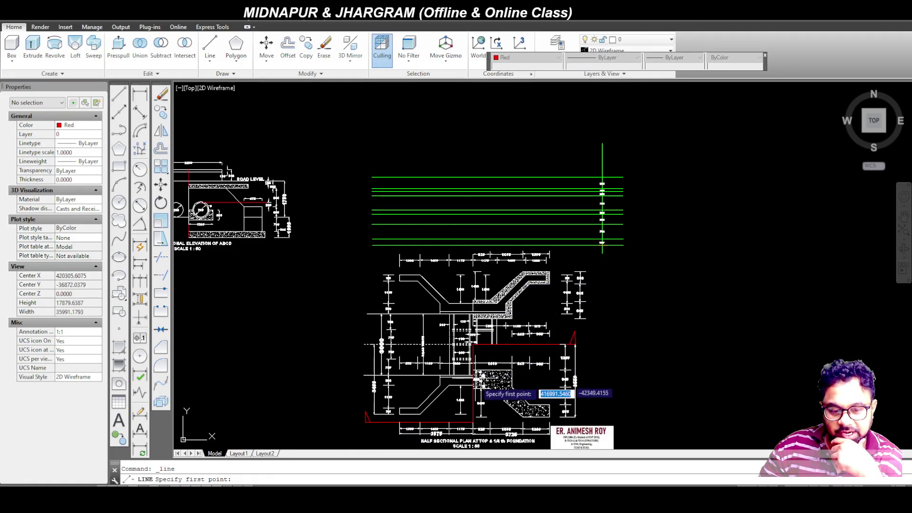
scroll(474, 360, "up", 4)
left_click(476, 333)
scroll(476, 332, "down", 4)
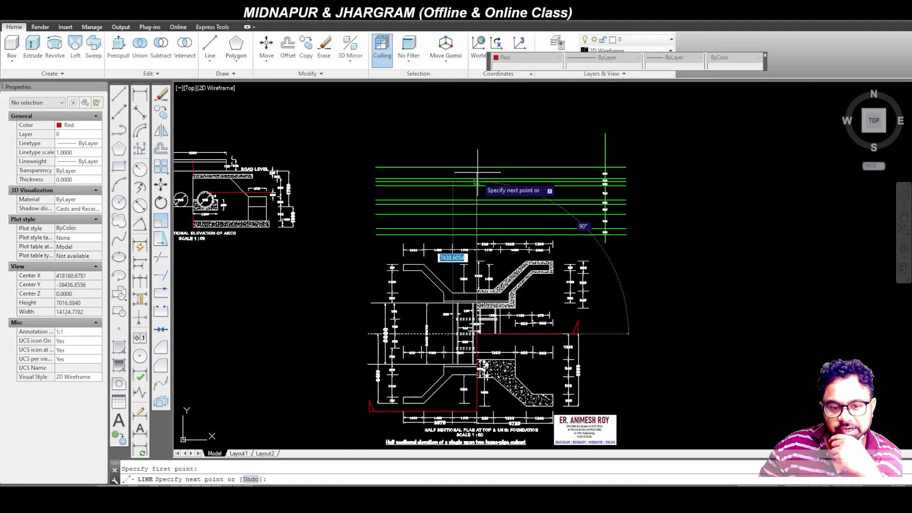
scroll(473, 122, "up", 2)
left_click(476, 130)
key("Escape")
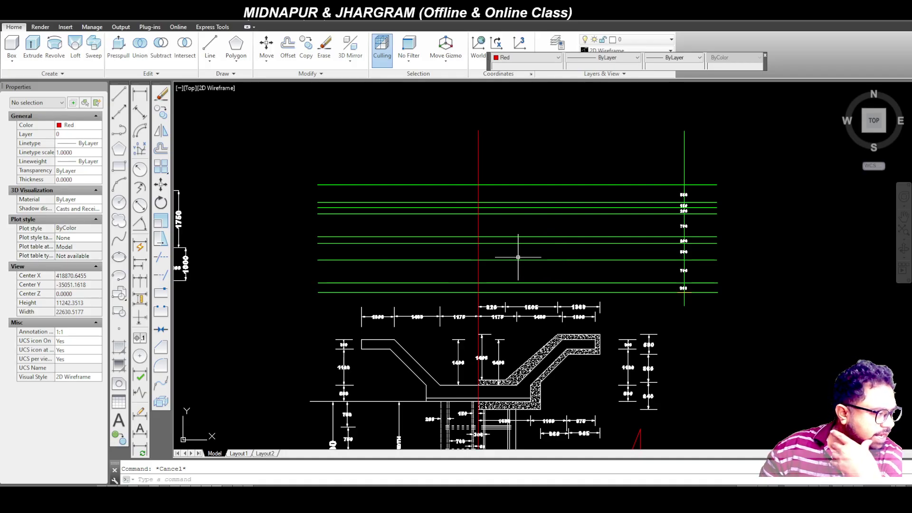
Step: Set the current object colour to green
scroll(529, 248, "up", 2)
scroll(530, 246, "down", 2)
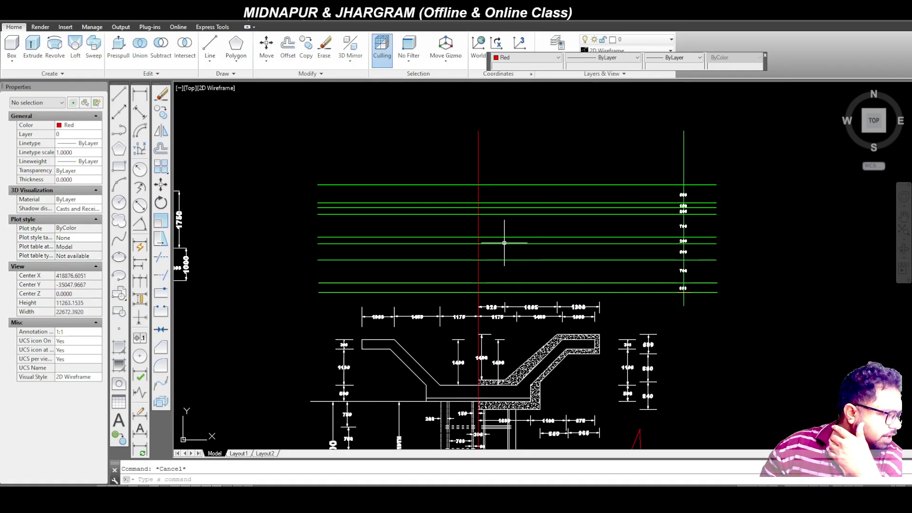
scroll(504, 244, "up", 2)
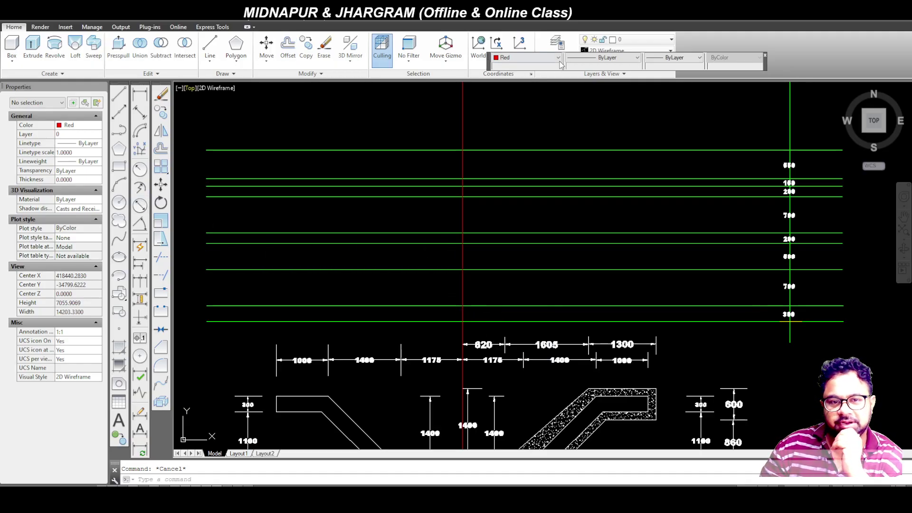
left_click(514, 58)
left_click(508, 97)
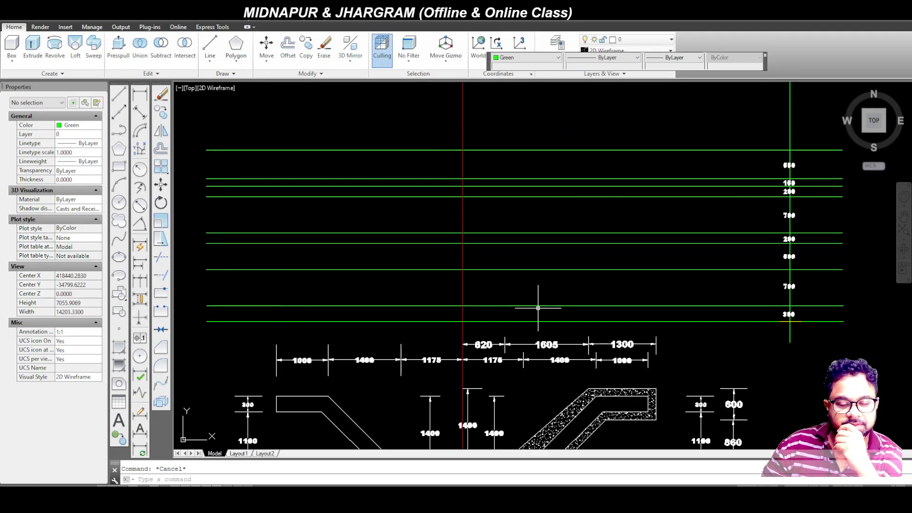
Step: Outline the hatched concrete base in the finished half sectional elevation with a green rectangle from its upper inner to lower outer corner
scroll(543, 294, "down", 4)
scroll(319, 297, "up", 5)
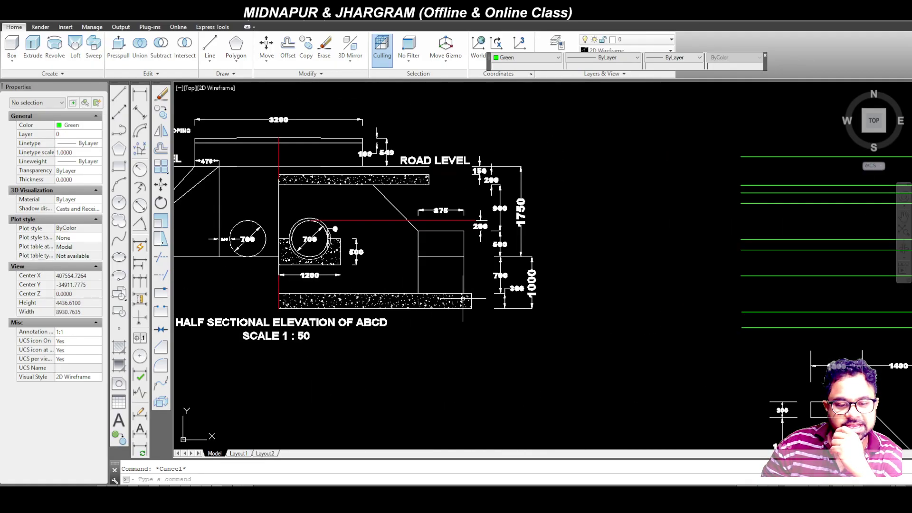
scroll(331, 305, "down", 3)
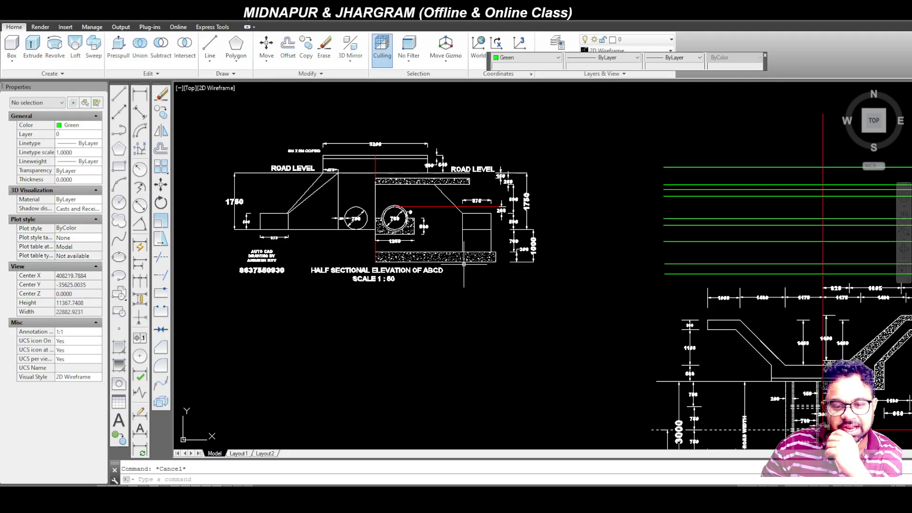
scroll(428, 264, "up", 3)
scroll(429, 262, "up", 2)
left_click(429, 247)
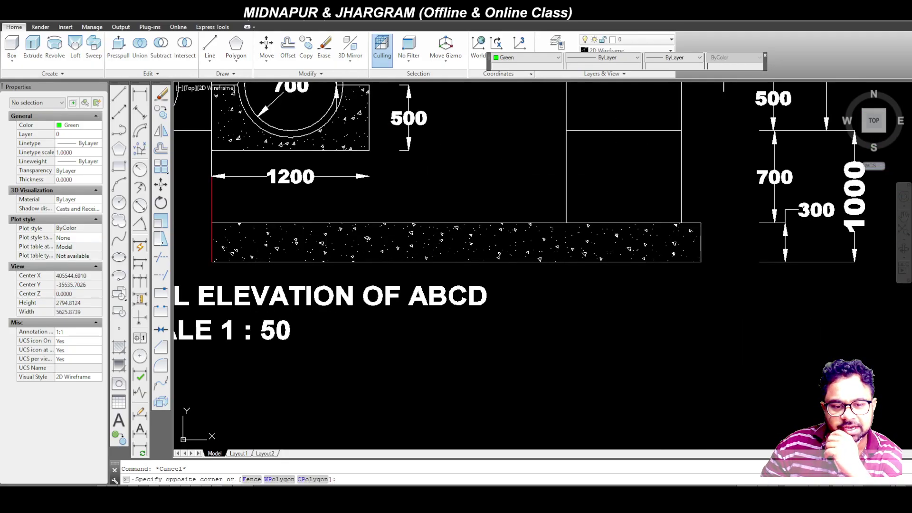
left_click(118, 166)
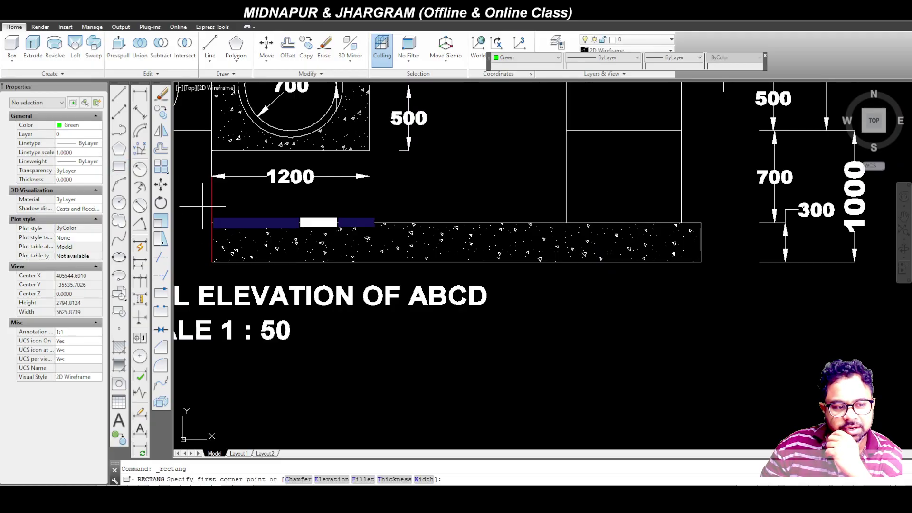
left_click(211, 223)
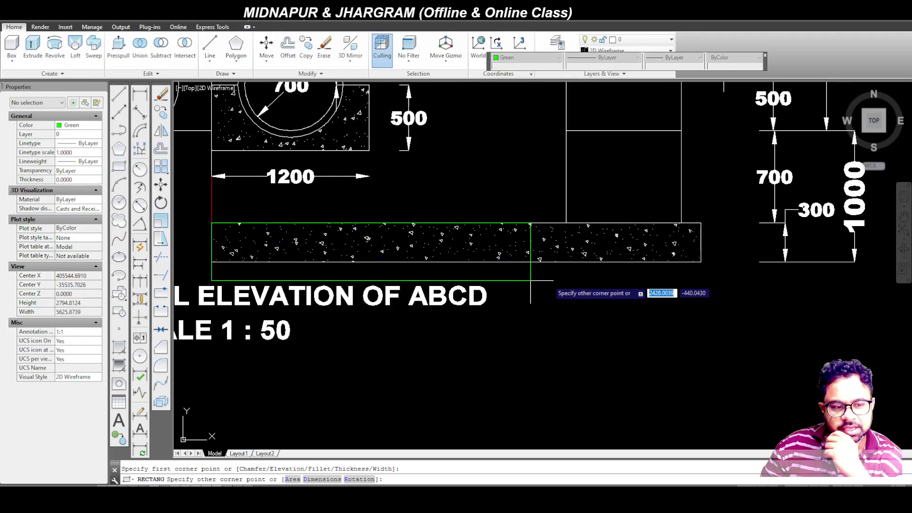
left_click(701, 262)
scroll(430, 233, "down", 4)
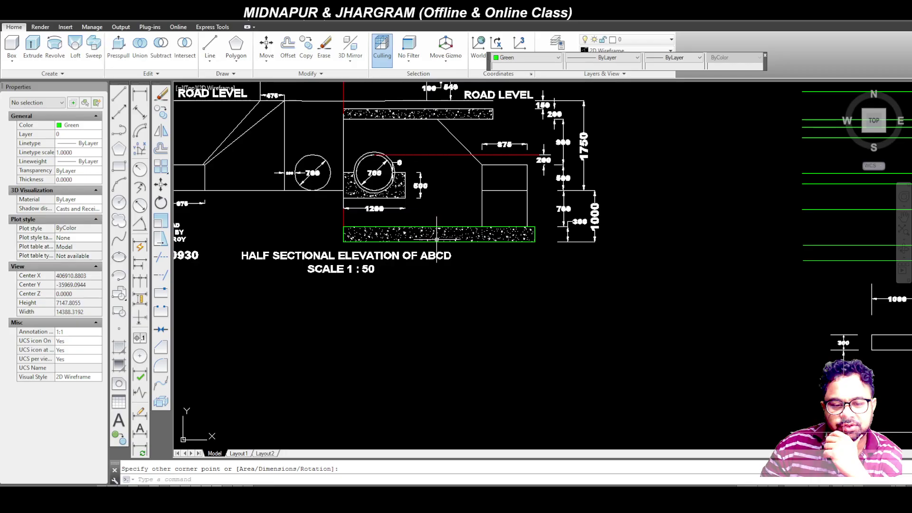
scroll(437, 244, "down", 3)
scroll(470, 216, "up", 3)
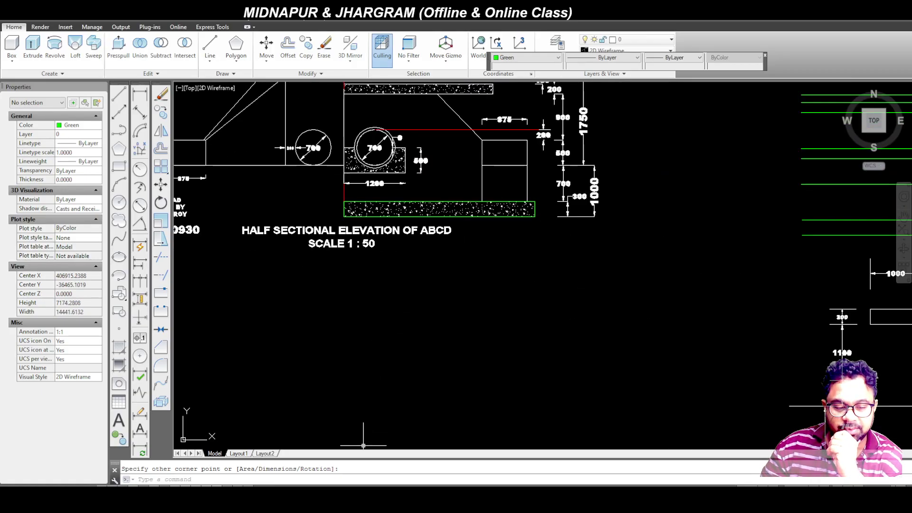
Step: Switch to the culvert PDF and sketch in red the projection from the plan footing's outer corner up to the elevation's base
key("alt+Tab")
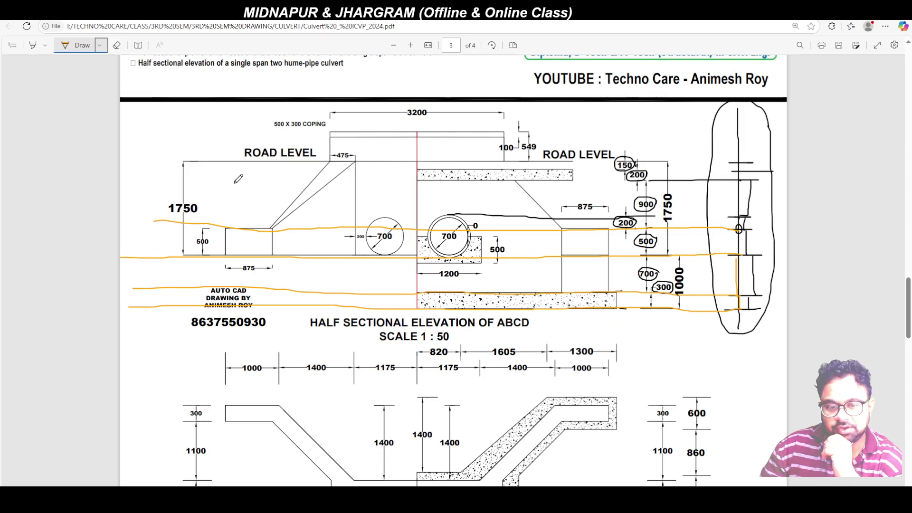
left_click(100, 46)
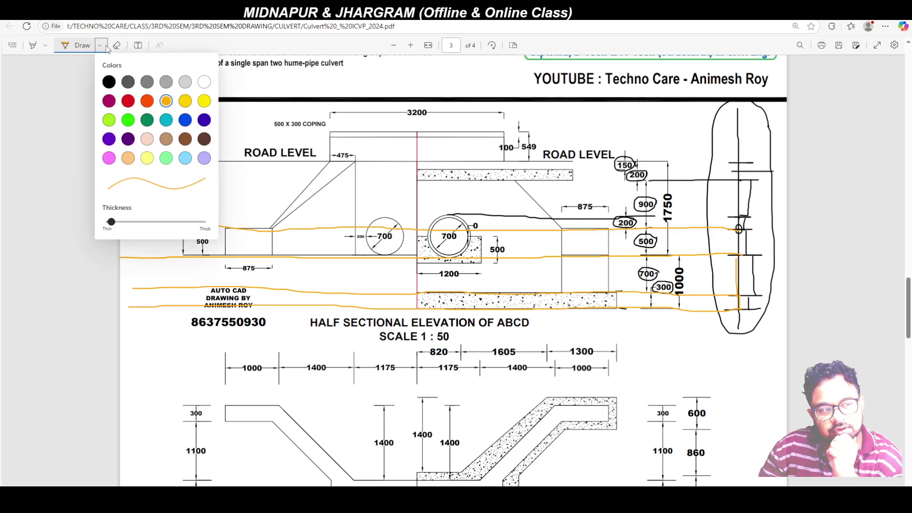
left_click(128, 101)
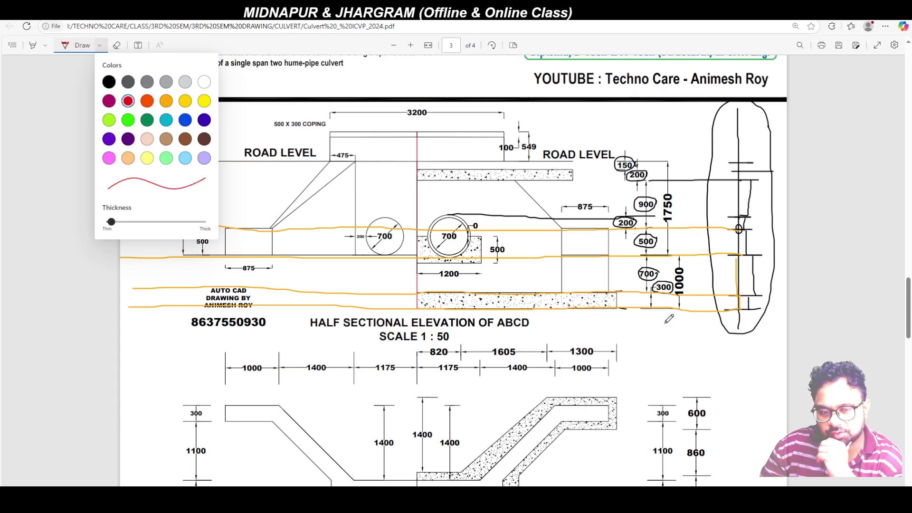
left_click(622, 394)
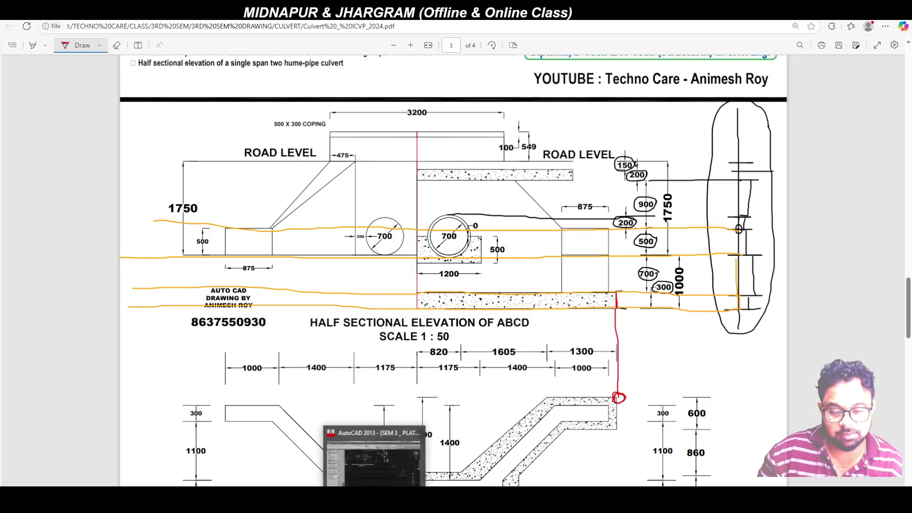
Step: Switch back to AutoCAD and draw a vertical green line from the plan footing's outer corner up to the second-lowest level line
left_click(377, 499)
scroll(442, 267, "down", 6)
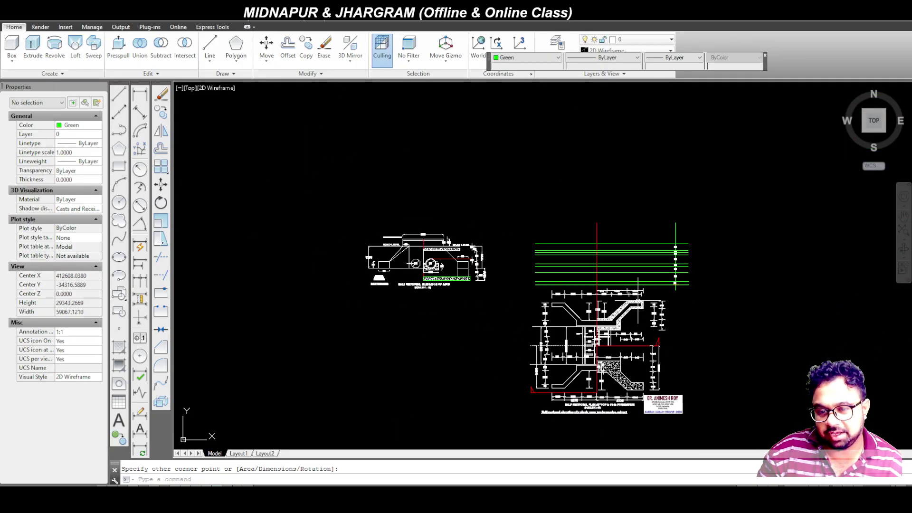
scroll(641, 266, "up", 6)
left_click(118, 93)
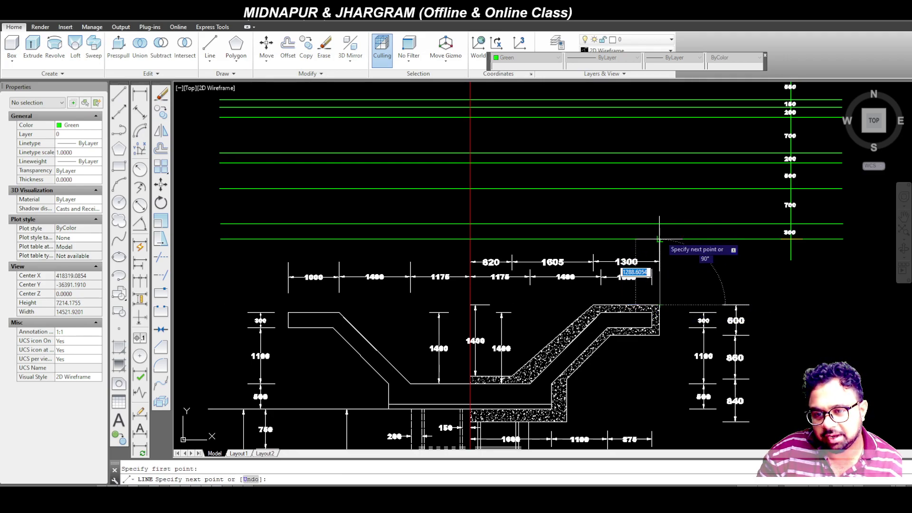
scroll(660, 223, "up", 5)
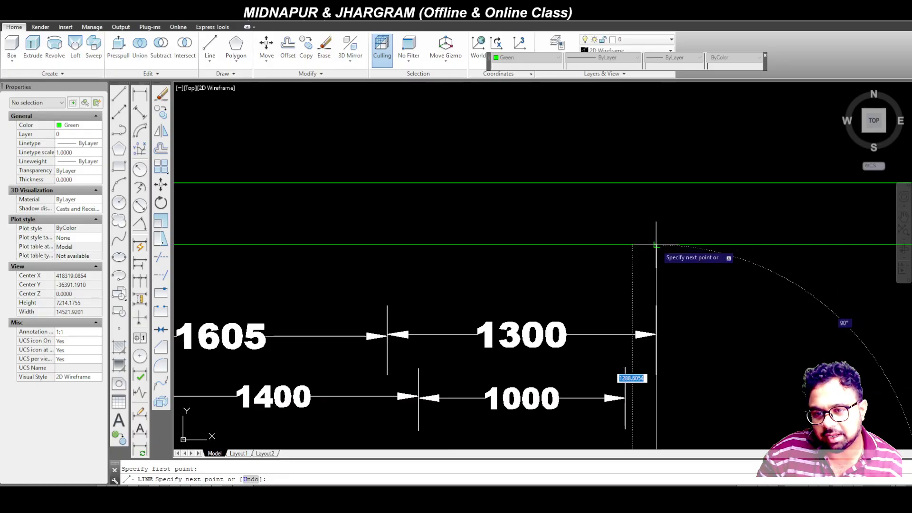
left_click(656, 246)
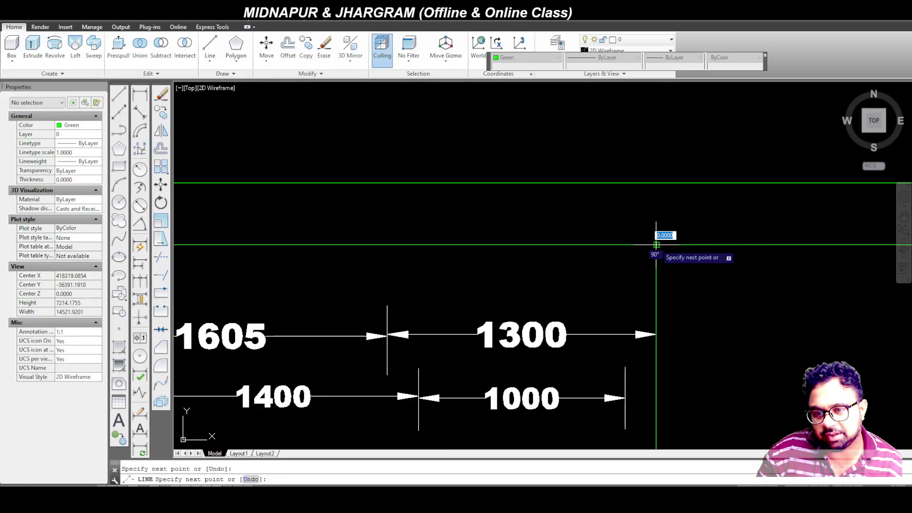
left_click(656, 183)
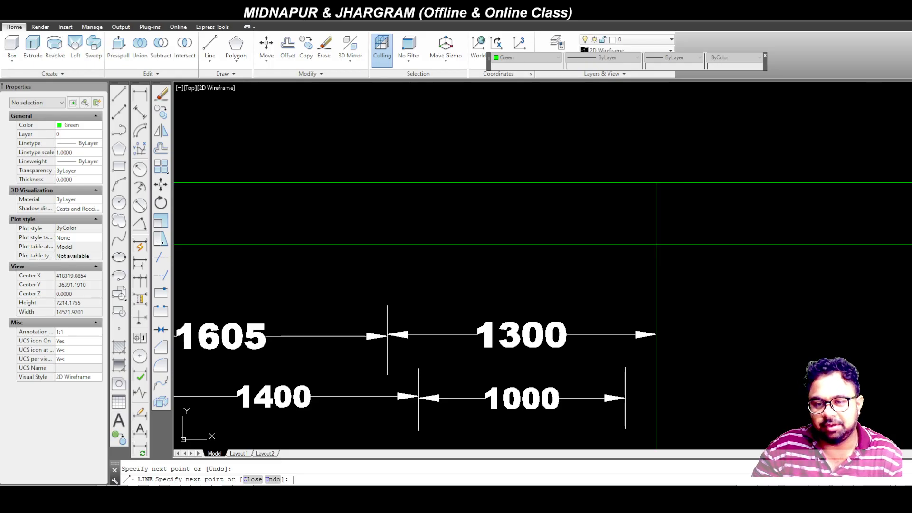
key("Escape")
scroll(707, 258, "down", 2)
scroll(621, 245, "down", 2)
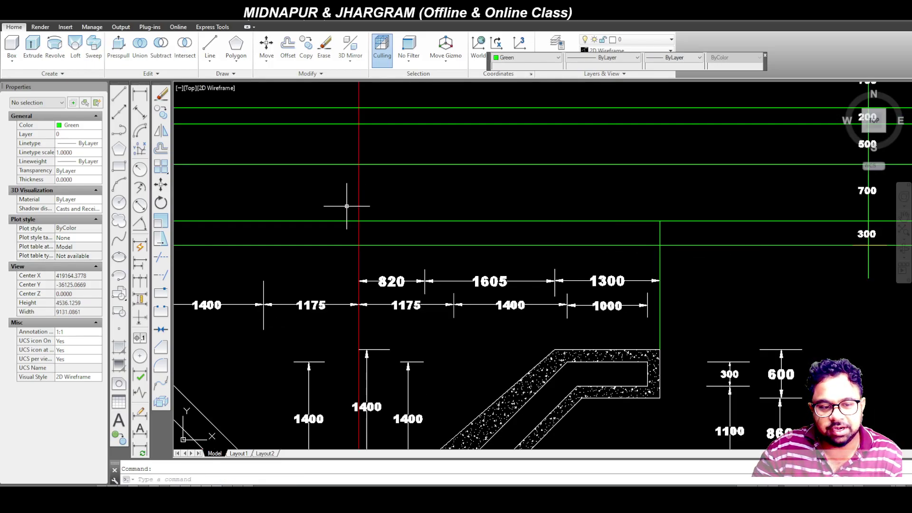
Step: Draw the base rectangle between the two lowest level lines, from the red section line to the vertical projection line
left_click(120, 167)
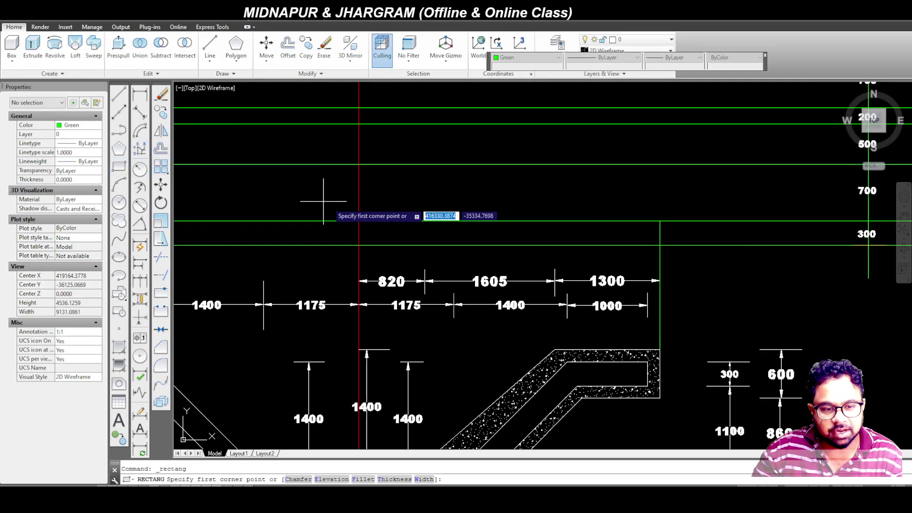
left_click(359, 221)
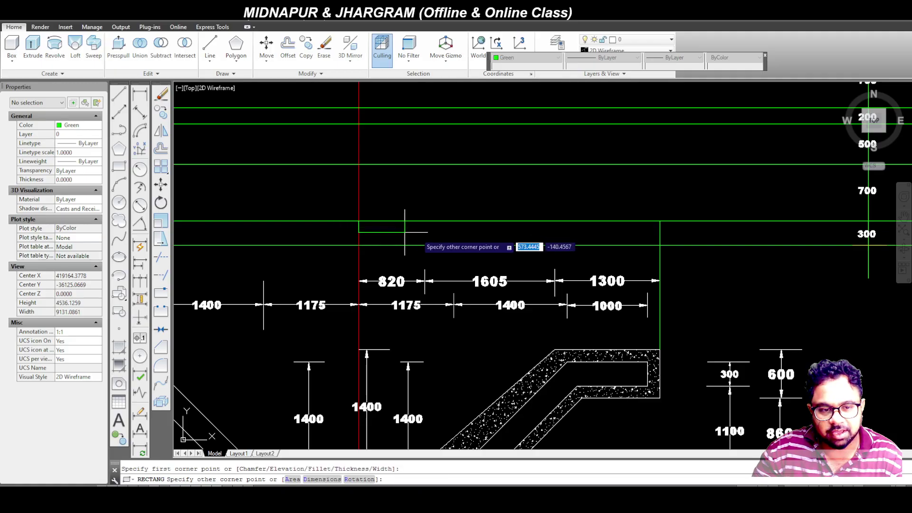
left_click(659, 245)
scroll(585, 236, "down", 2)
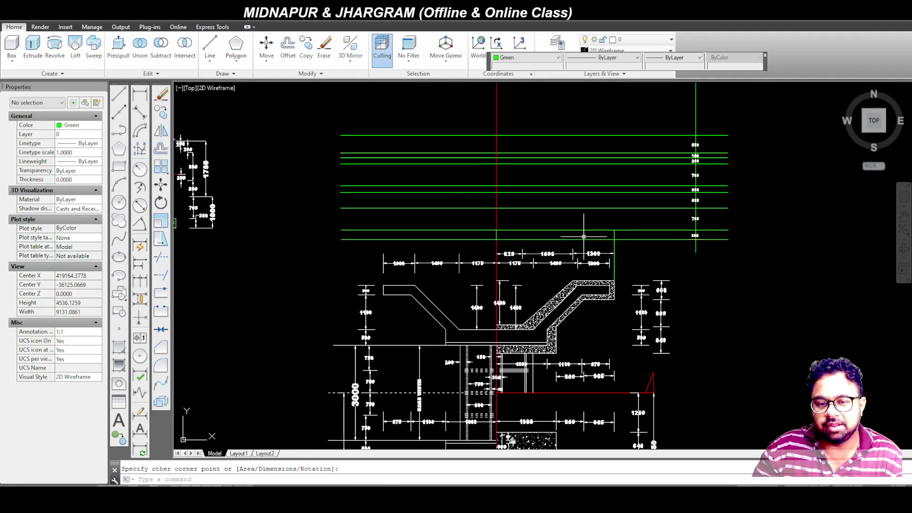
Step: Delete the two lowest horizontal level lines and the vertical projection line, keeping the base rectangle
left_click(652, 250)
left_click(646, 218)
key("Delete")
scroll(595, 241, "up", 4)
left_click(661, 252)
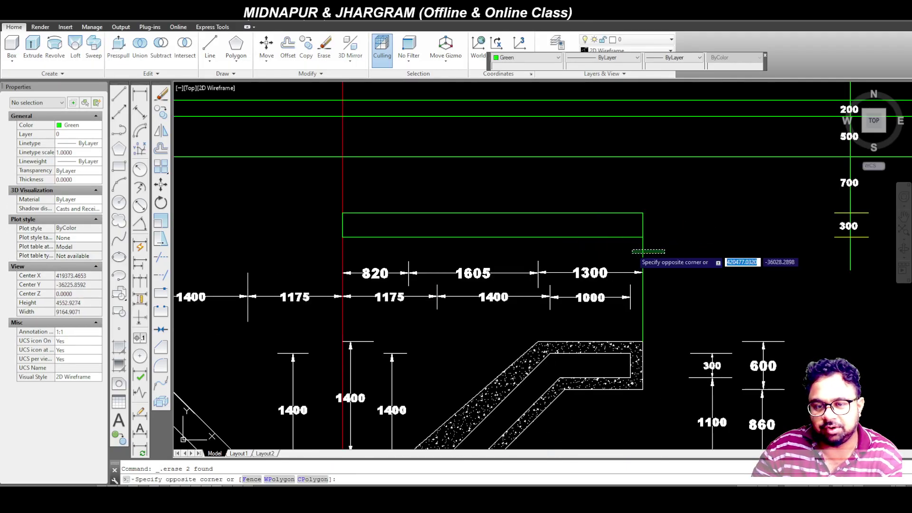
left_click(639, 259)
key("Delete")
Step: Add a linear dimension for the height of the base rectangle at its outer end
scroll(570, 226, "down", 2)
middle_click_drag(486, 214, 515, 214)
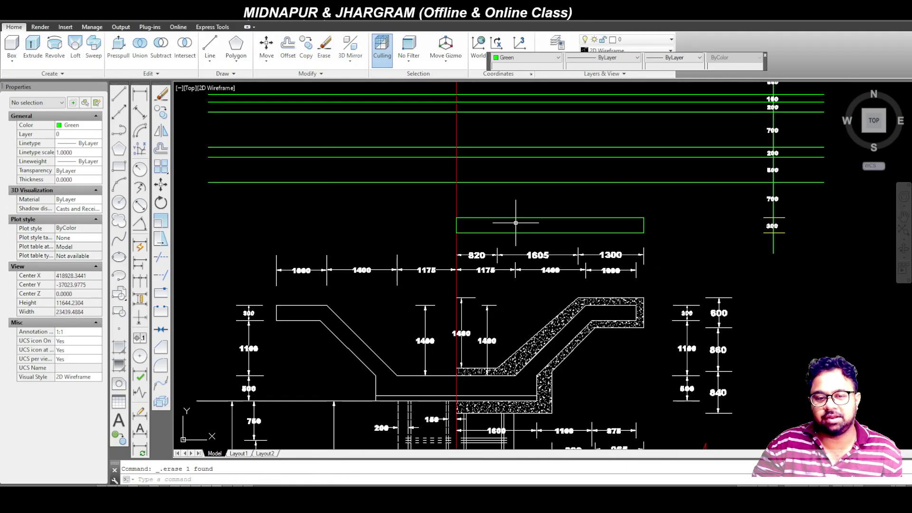
scroll(515, 216, "up", 2)
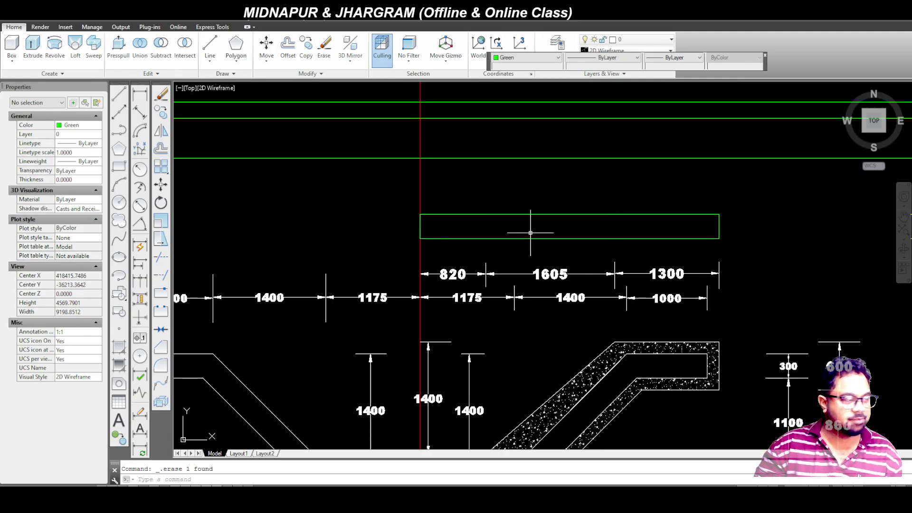
scroll(564, 220, "down", 2)
scroll(772, 221, "up", 2)
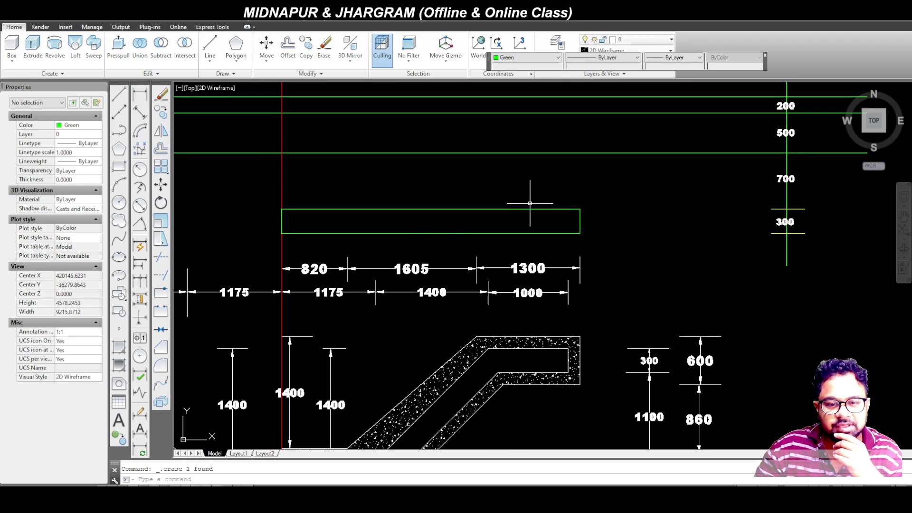
left_click(140, 94)
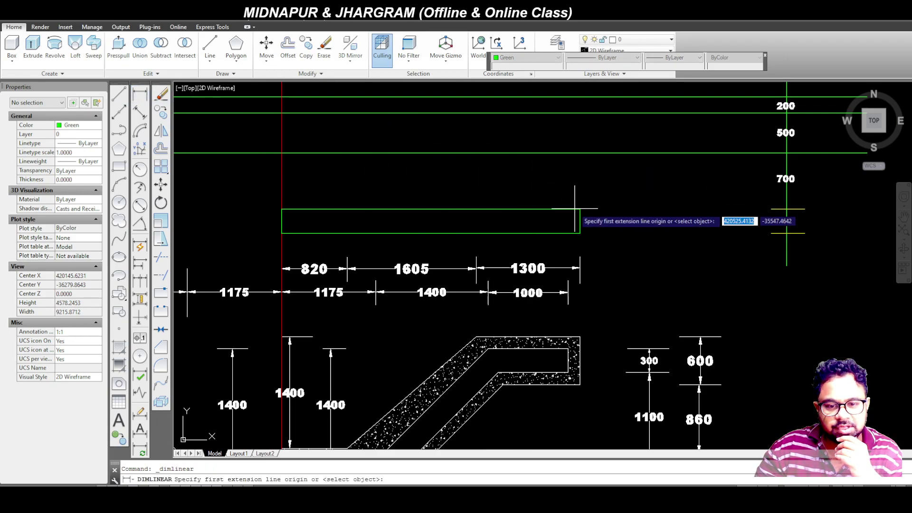
left_click(580, 233)
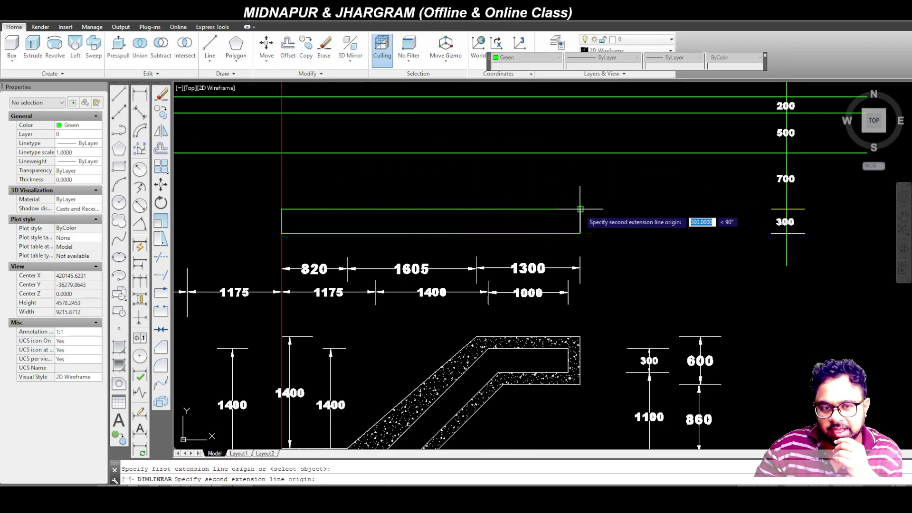
left_click(581, 210)
left_click(597, 220)
scroll(598, 220, "up", 20)
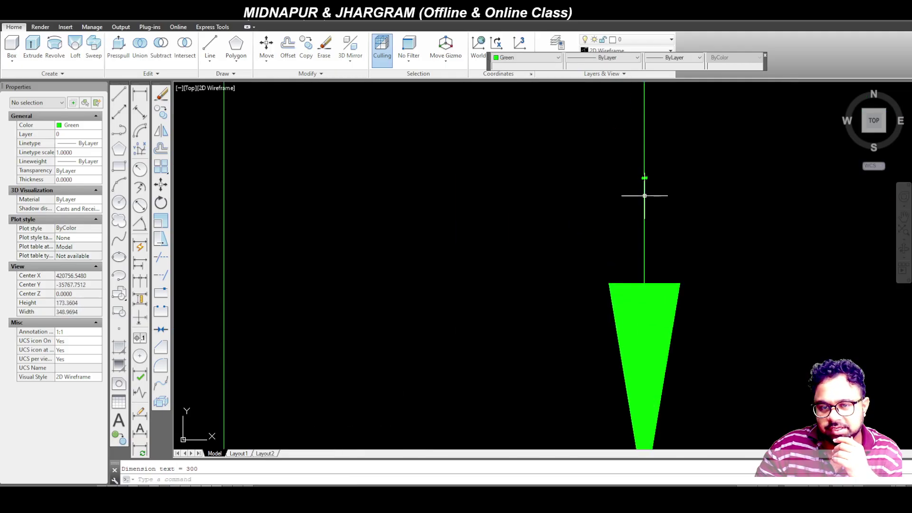
scroll(603, 165, "down", 20)
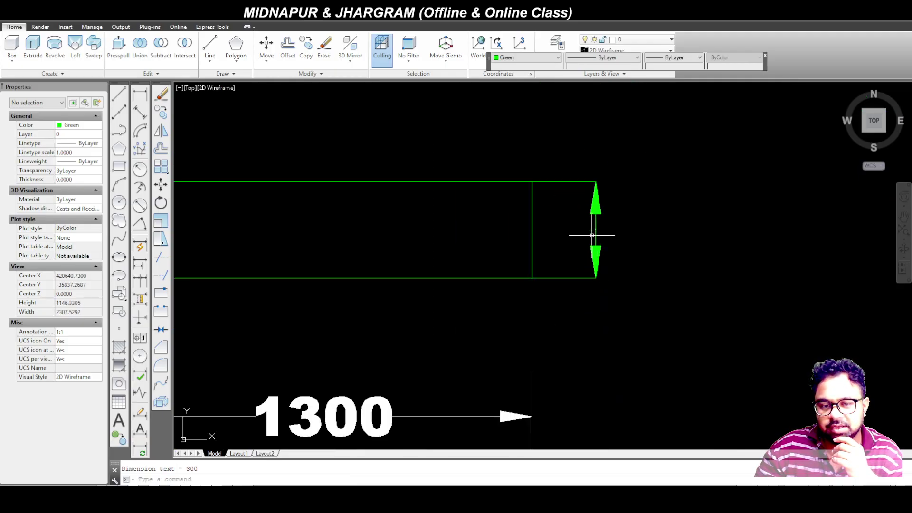
scroll(595, 234, "up", 2)
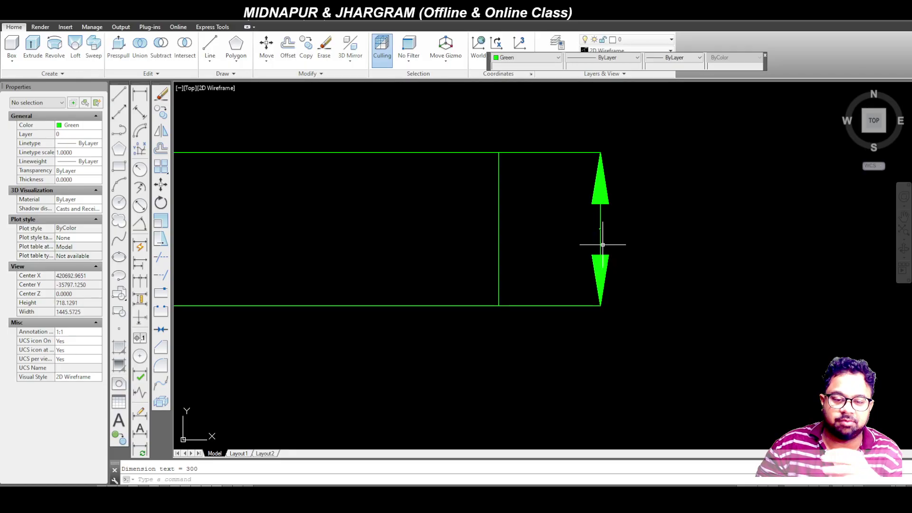
Step: Delete the height dimension beside the base rectangle
scroll(639, 274, "down", 8)
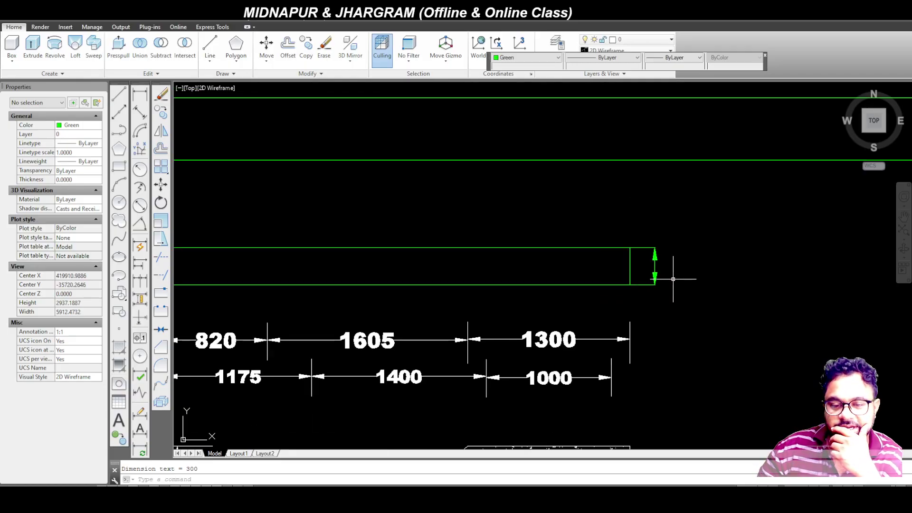
scroll(615, 281, "up", 2)
left_click(734, 302)
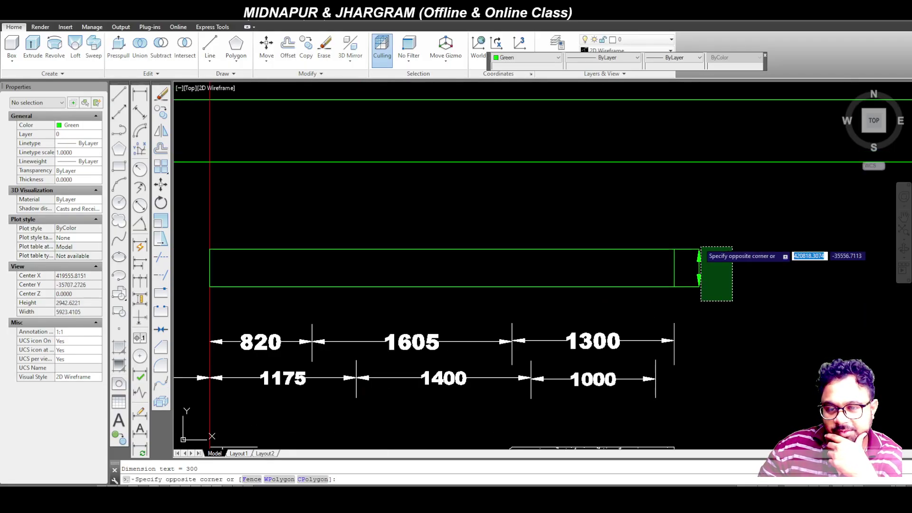
left_click(691, 217)
key("Delete")
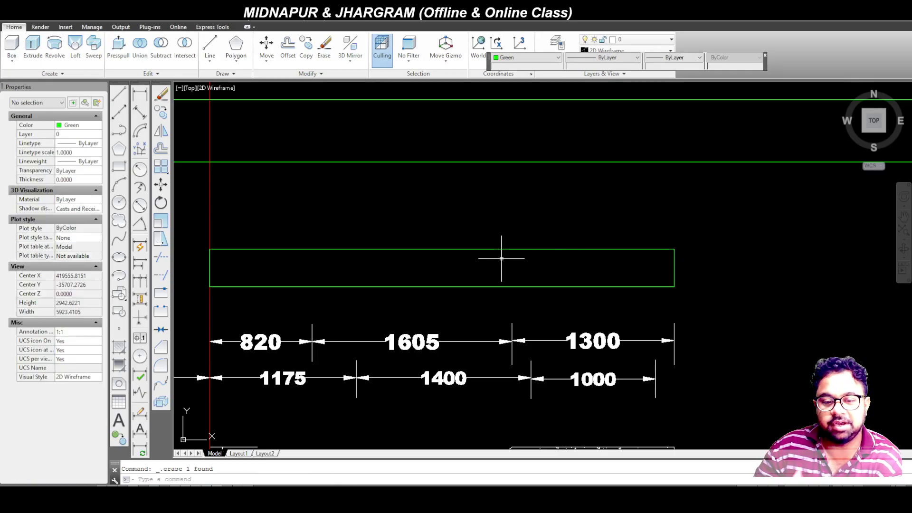
Step: Compare the new base rectangle with the concrete base in the finished half sectional elevation
scroll(501, 259, "down", 2)
scroll(502, 259, "down", 3)
scroll(474, 264, "up", 5)
scroll(473, 264, "down", 2)
scroll(365, 262, "up", 4)
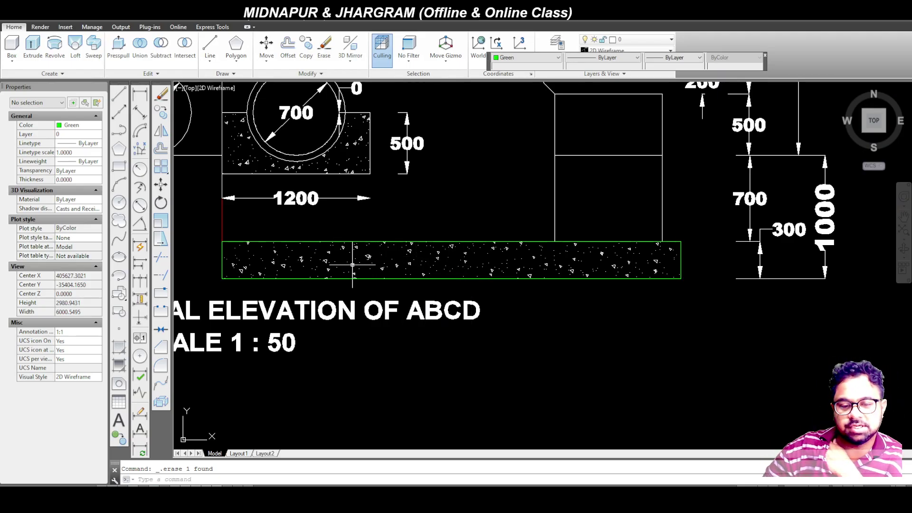
scroll(352, 266, "down", 6)
scroll(845, 281, "up", 6)
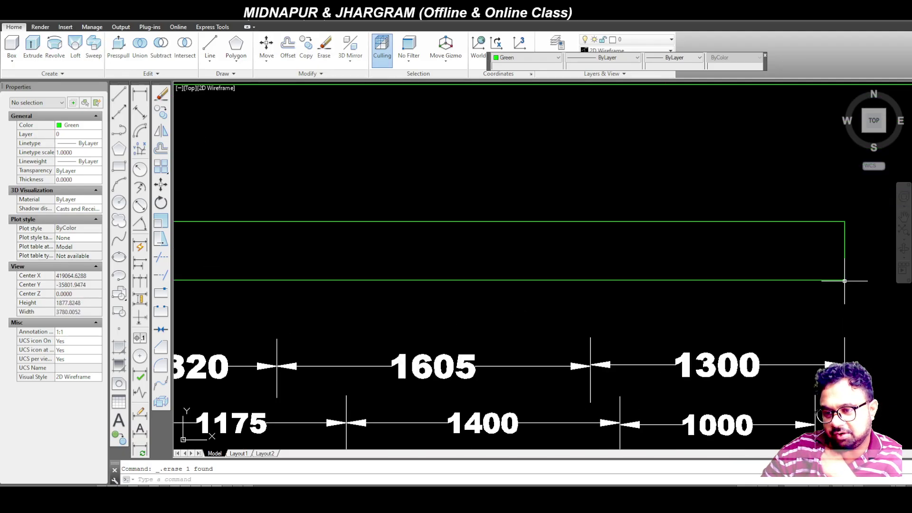
scroll(740, 250, "down", 4)
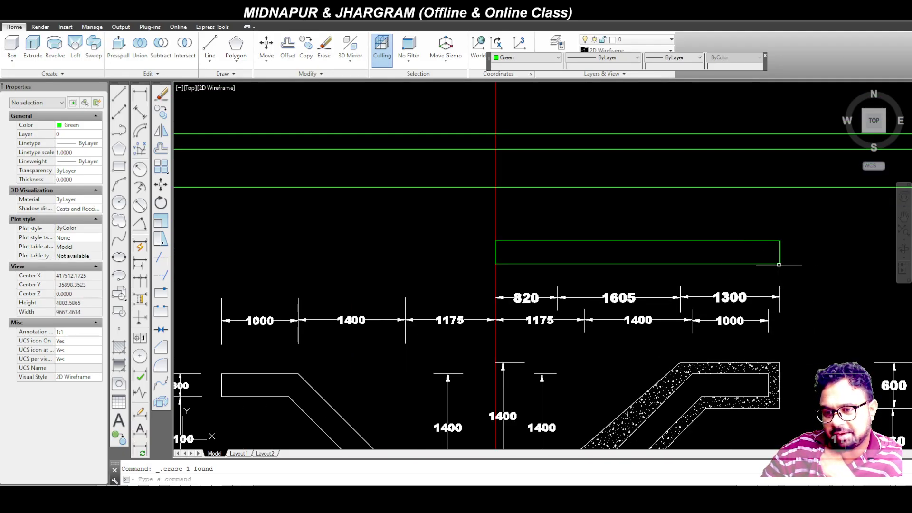
Step: Switch to the culvert PDF in the browser, erase the orange and black freehand level markings around the elevation, and reactivate the drawing pen
key("alt+Tab")
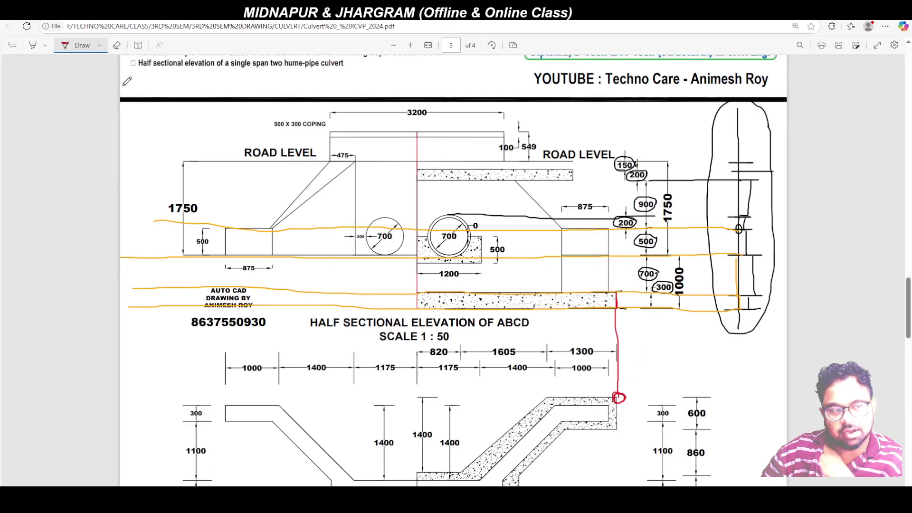
left_click(118, 45)
mouse_move(676, 269)
left_mouse_down()
mouse_move(647, 245)
mouse_move(666, 283)
mouse_move(626, 156)
left_mouse_up()
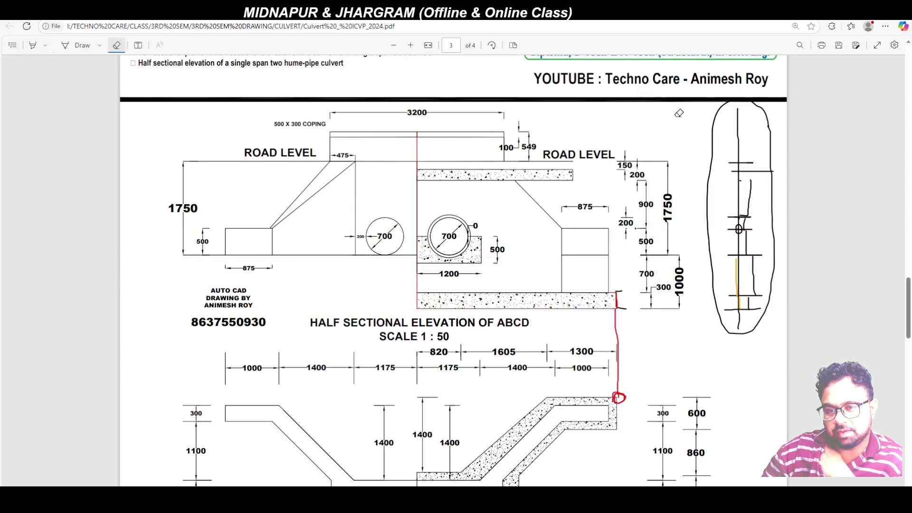
mouse_move(679, 259)
left_mouse_down()
mouse_move(776, 212)
mouse_move(738, 228)
left_mouse_up()
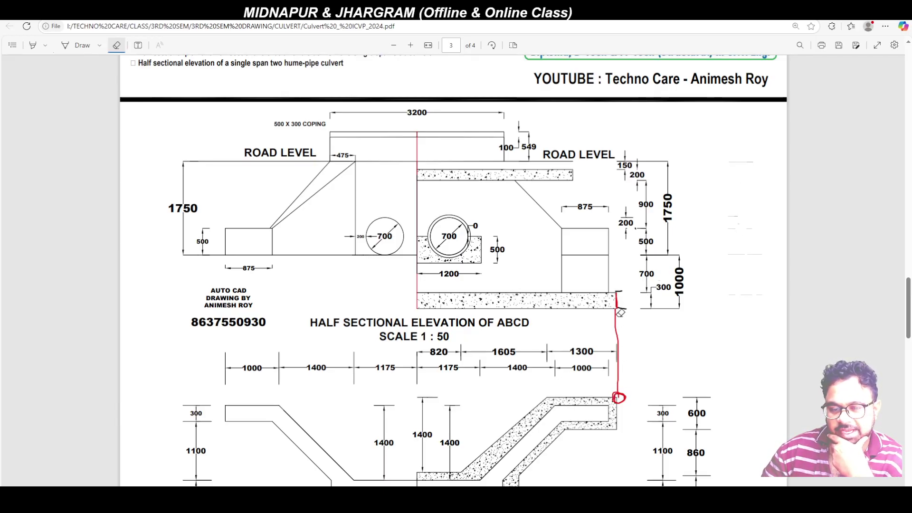
left_click(81, 45)
scroll(635, 271, "up", 1)
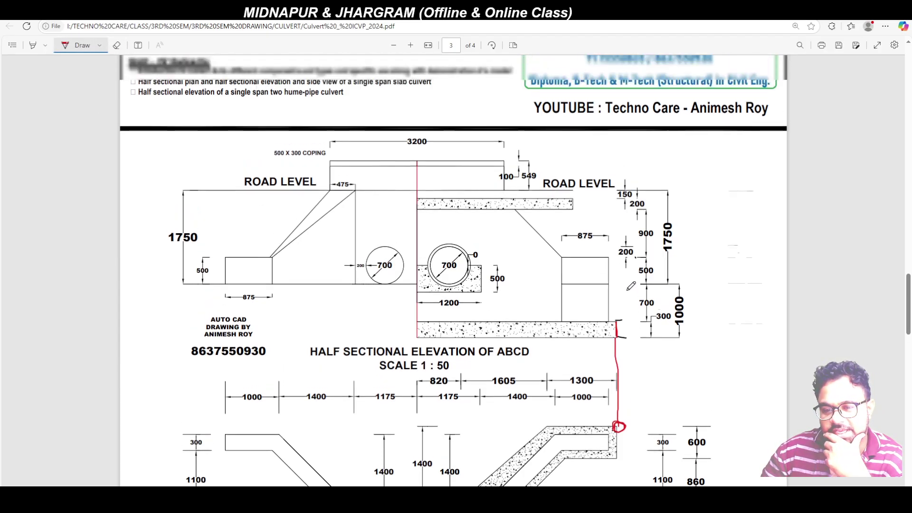
scroll(613, 285, "down", 1)
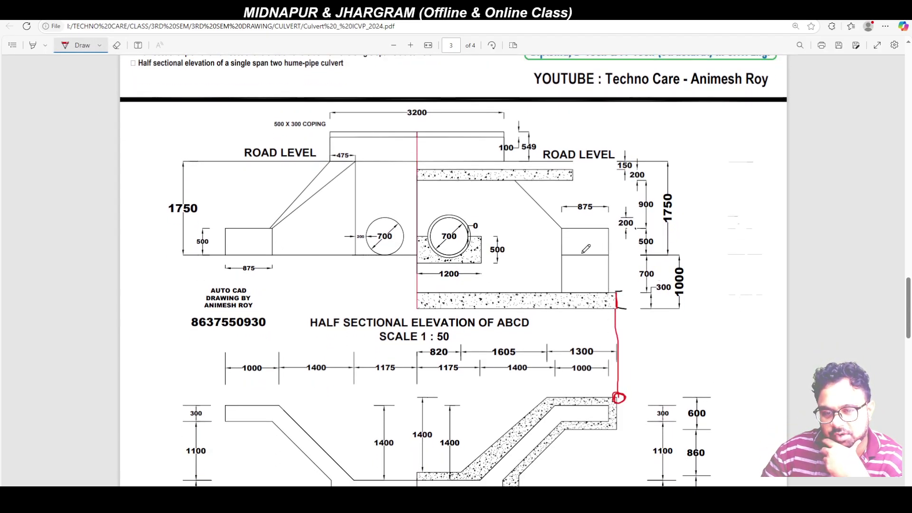
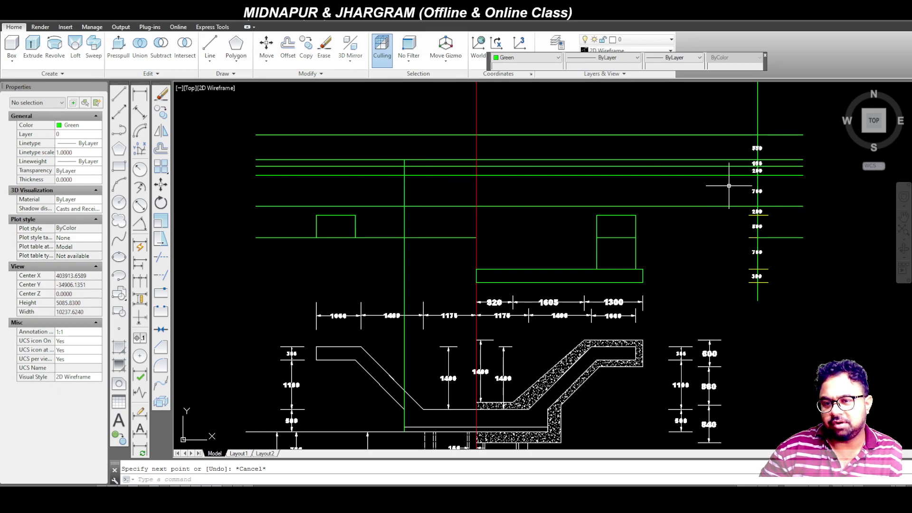
Step: Select the 550 text label between the two uppermost level lines on the vertical level scale
scroll(725, 187, "up", 4)
left_click(755, 125)
left_click(758, 124)
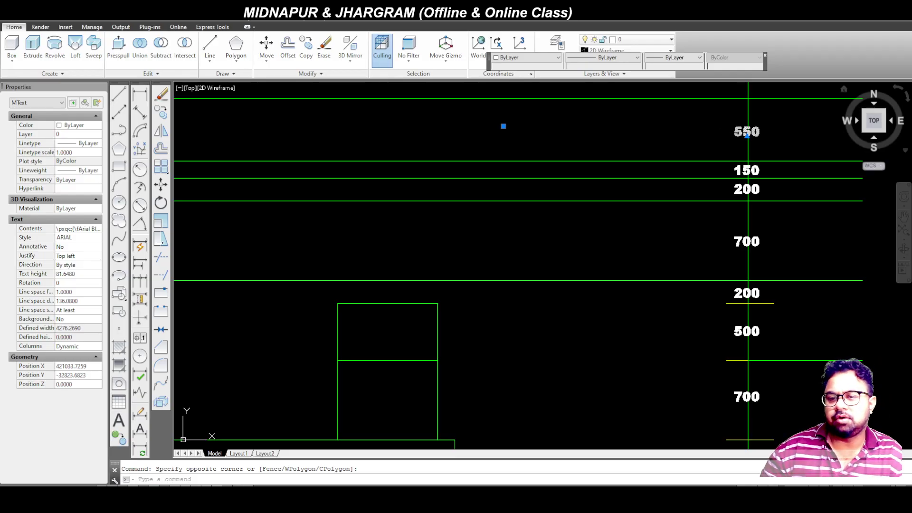
Step: Copy the 550 text label to the left part of the elevation, just above the second-highest level line
type("co")
key("Return")
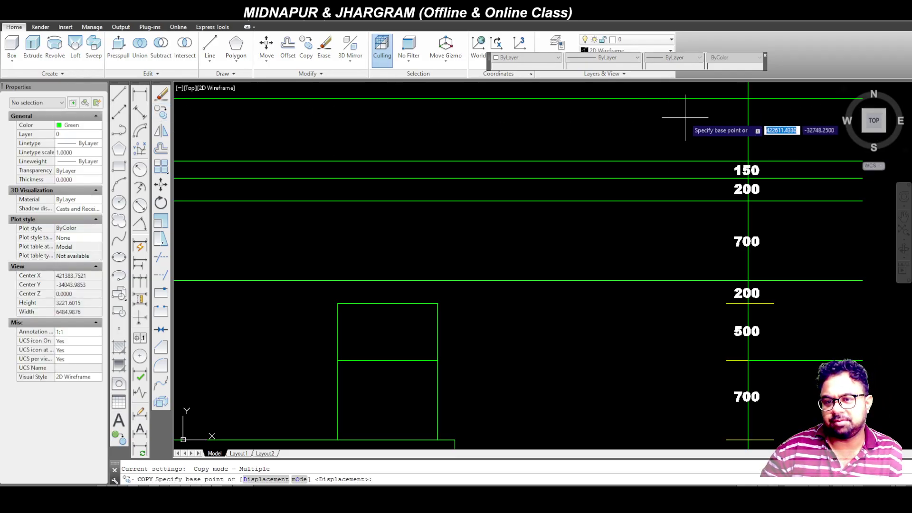
left_click(740, 131)
scroll(744, 175, "down", 5)
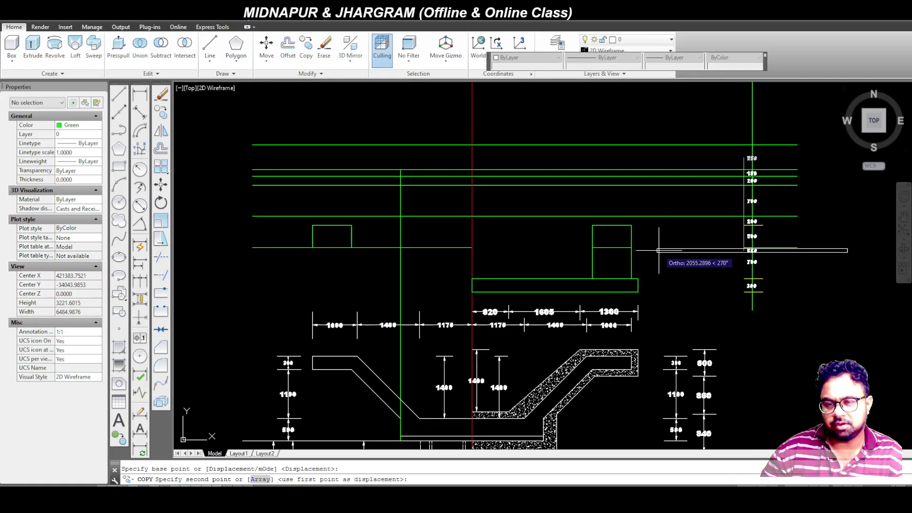
key("F8")
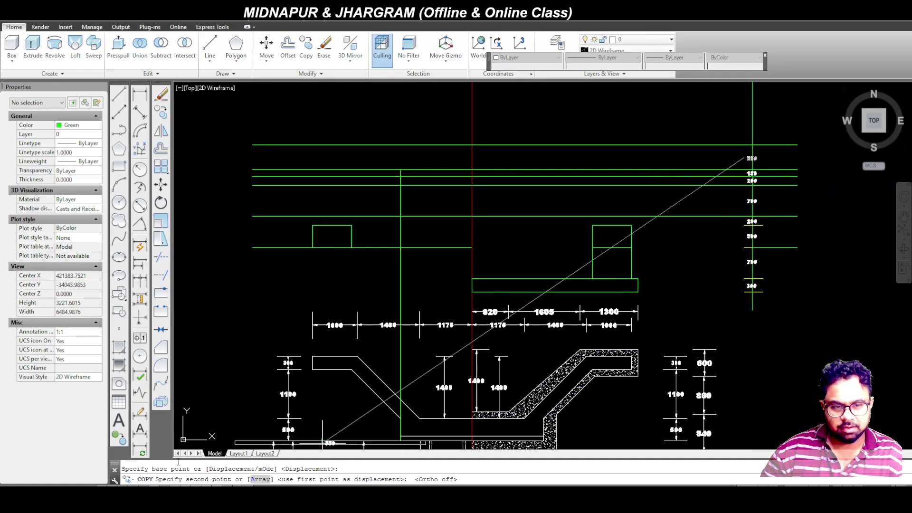
scroll(331, 169, "up", 4)
left_click(331, 168)
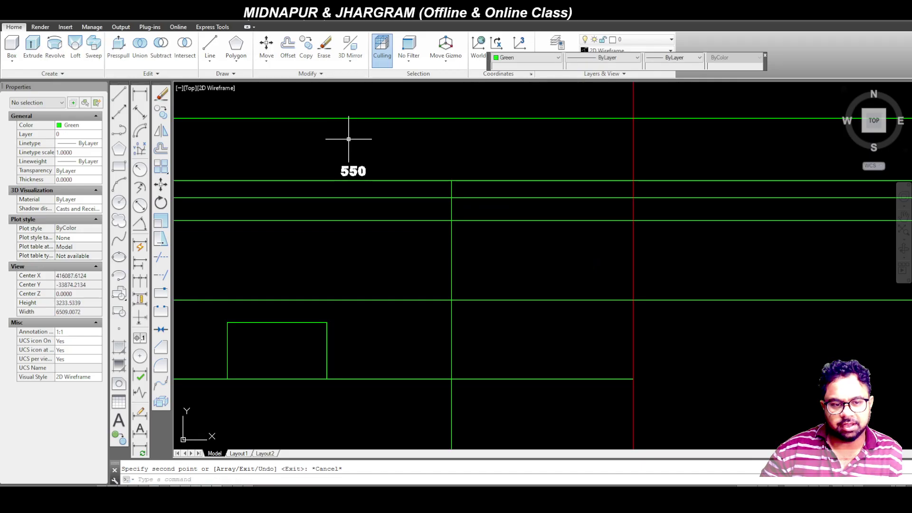
Step: Change the copied label's text to ROAD LEVEL
double_click(352, 170)
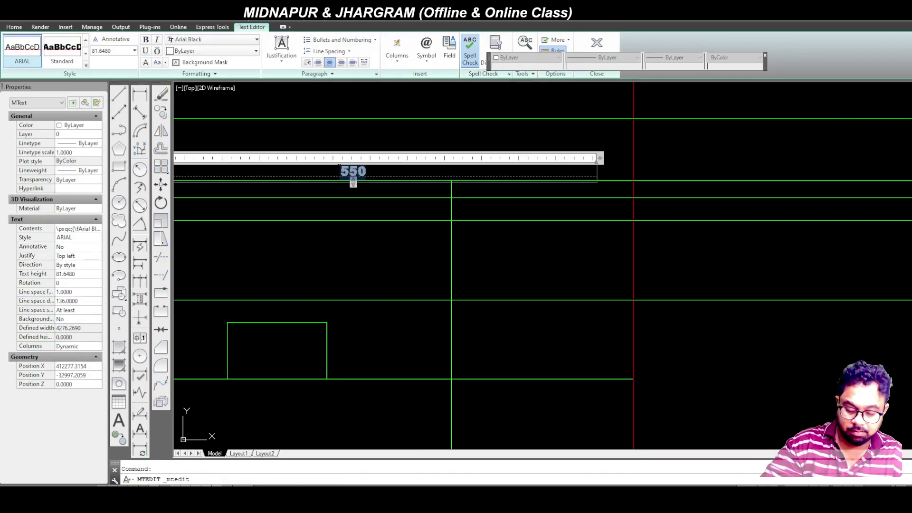
type("ROAD LEVEL")
left_click(364, 311)
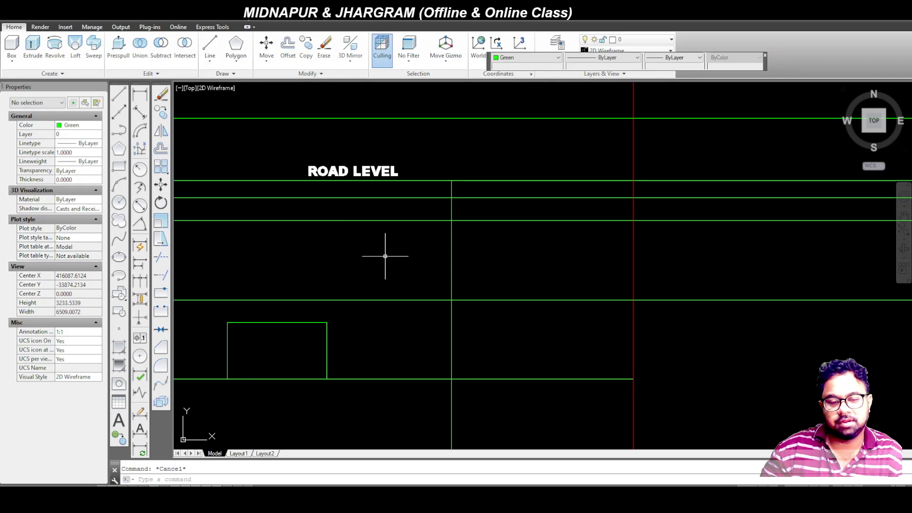
scroll(345, 226, "down", 5)
left_click(118, 95)
scroll(418, 373, "up", 8)
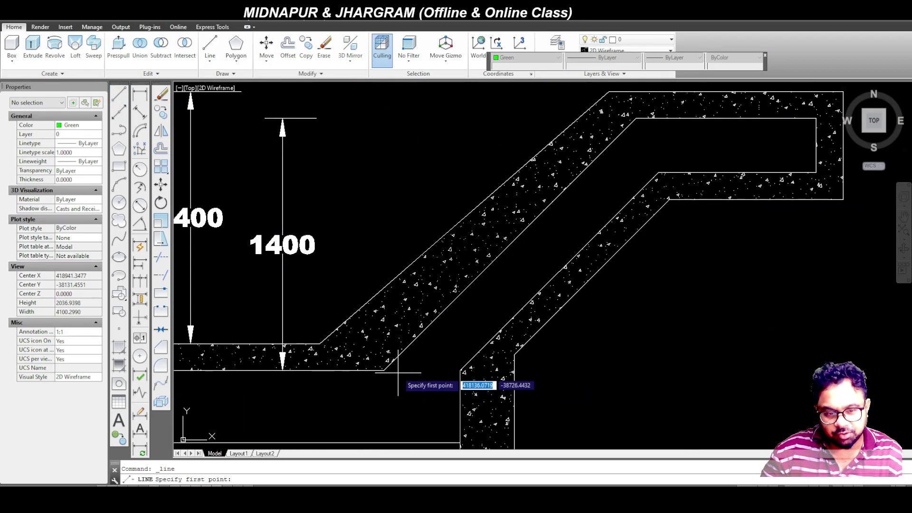
left_click(384, 371)
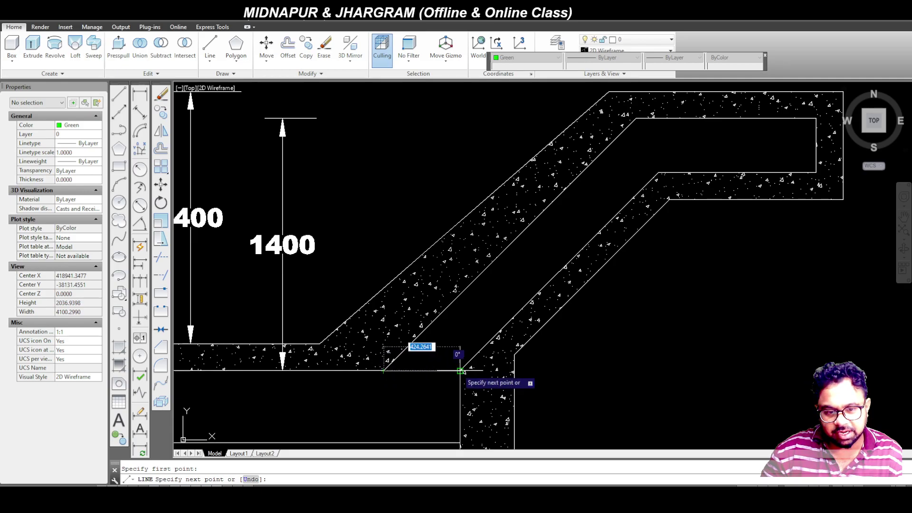
key("Escape")
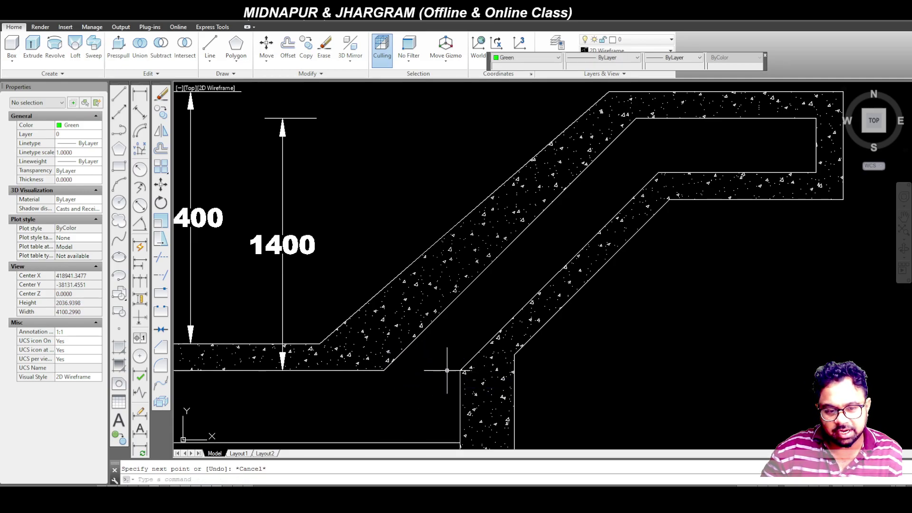
Step: Check the culvert PDF and draw a vertical projection line from the right wing wall's lower inner corner in the plan to the uppermost level line
left_click(119, 96)
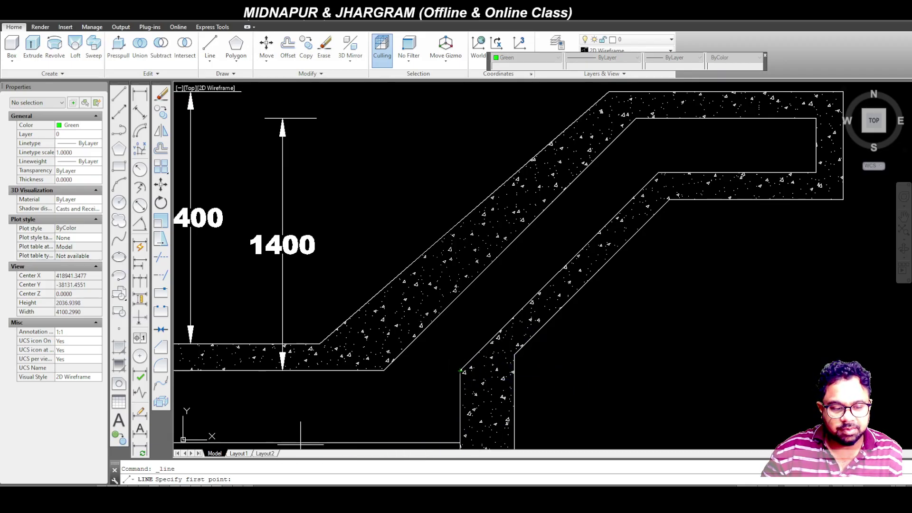
left_click(220, 498)
scroll(512, 469, "up", 3)
scroll(510, 366, "down", 5)
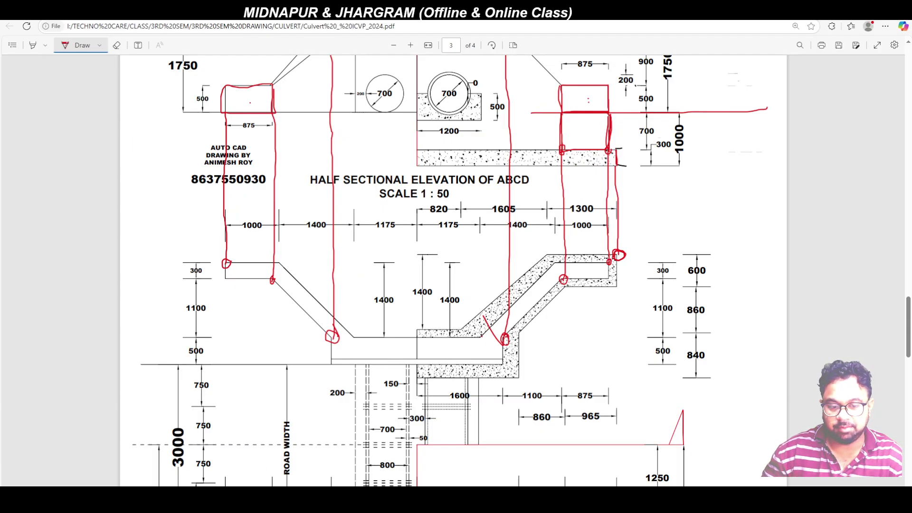
left_click(359, 498)
left_click(383, 498)
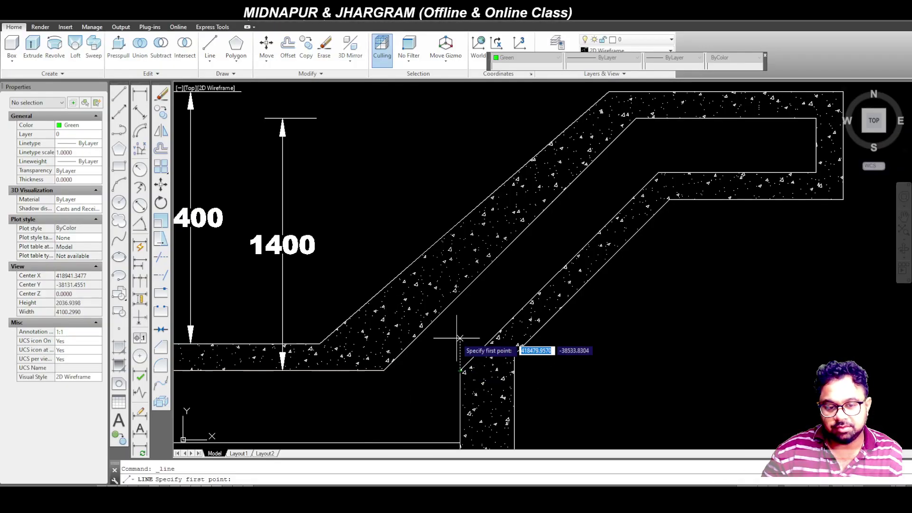
left_click(461, 371)
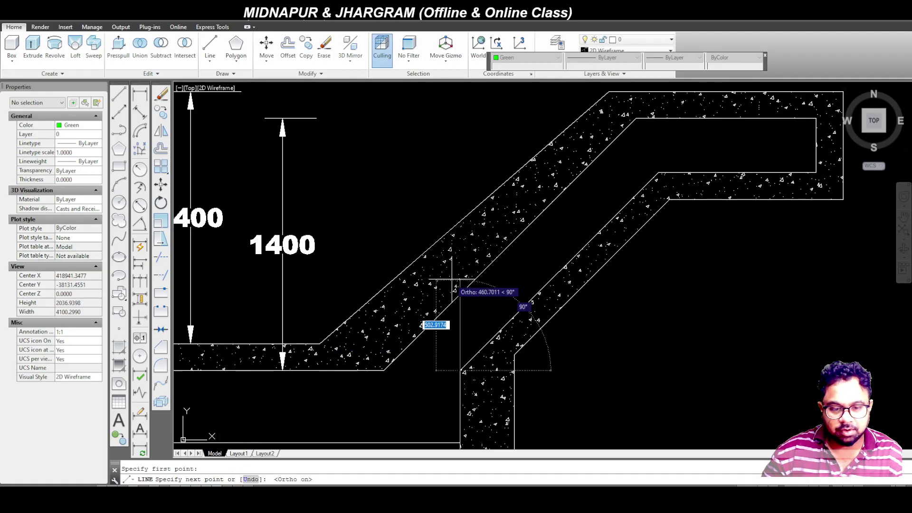
scroll(463, 351, "down", 4)
key("F8")
scroll(460, 324, "down", 6)
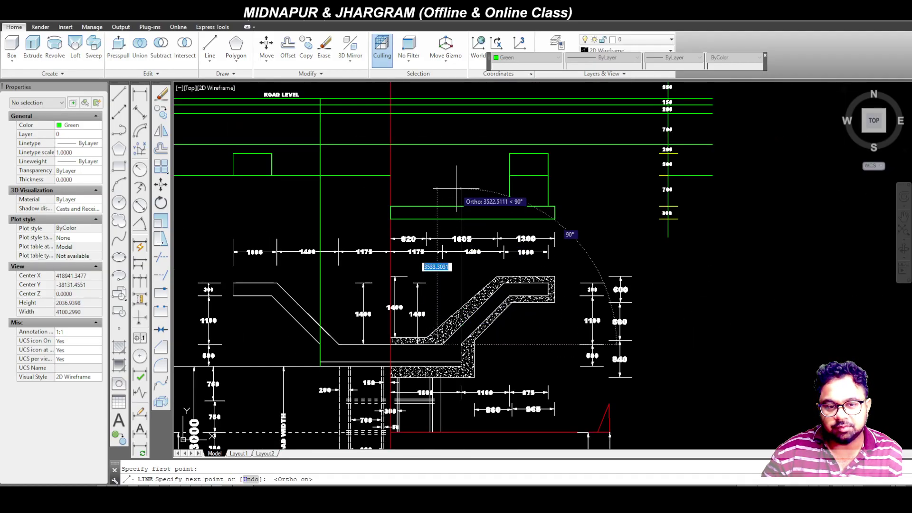
scroll(447, 207, "up", 10)
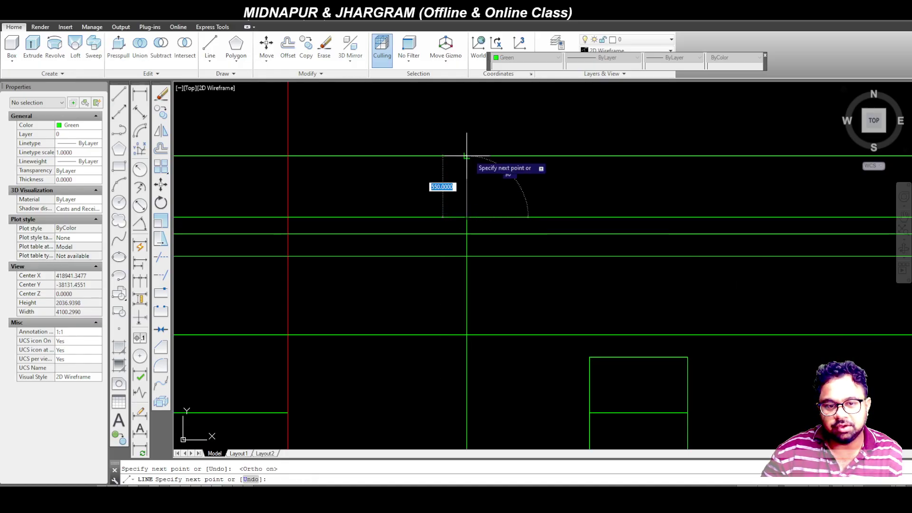
key("Escape")
scroll(534, 225, "down", 6)
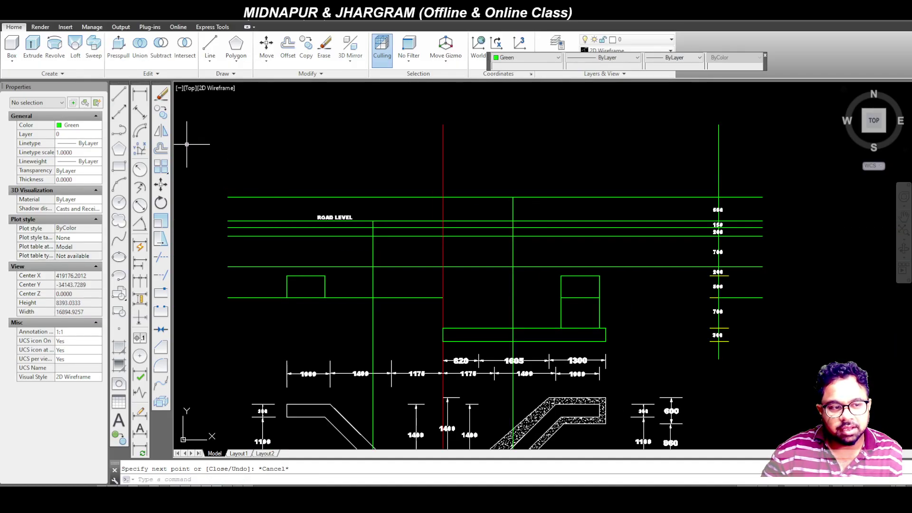
Step: Draw a vertical line continuing the left projection line from road level up to the uppermost level line
left_click(119, 99)
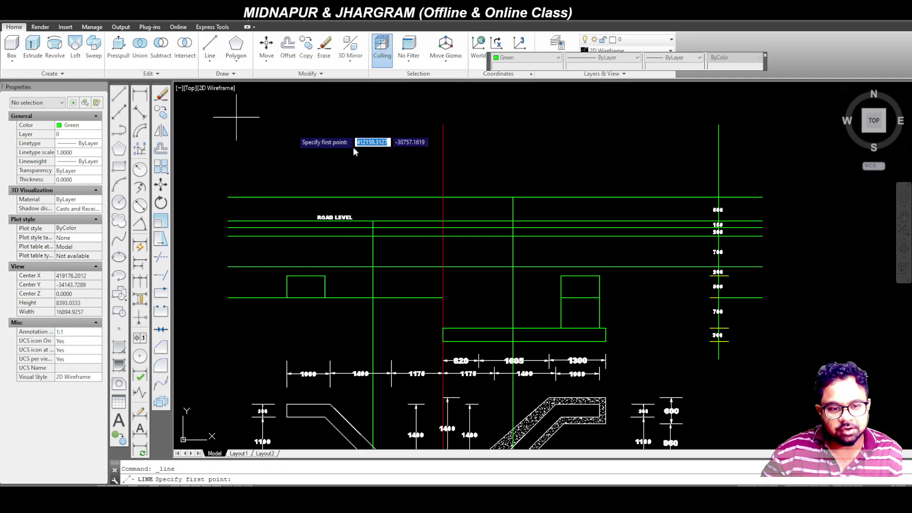
left_click(373, 221)
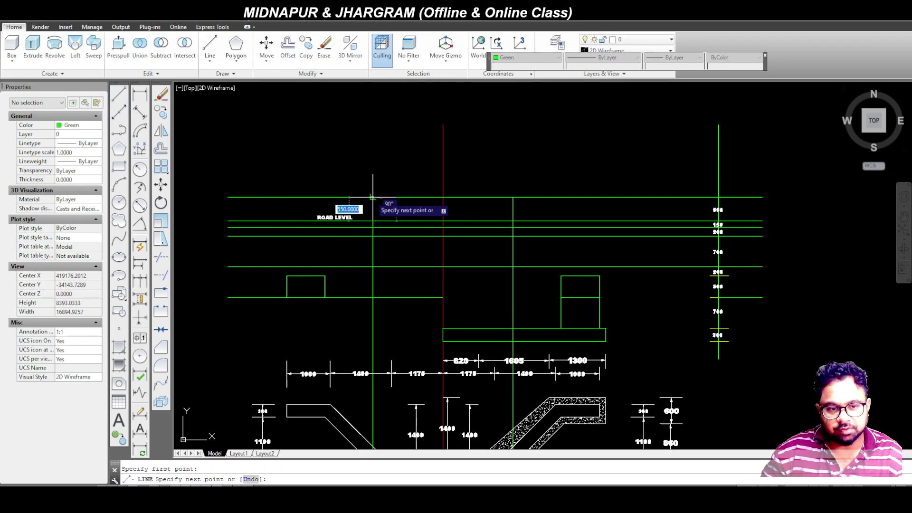
key("Escape")
scroll(489, 209, "up", 2)
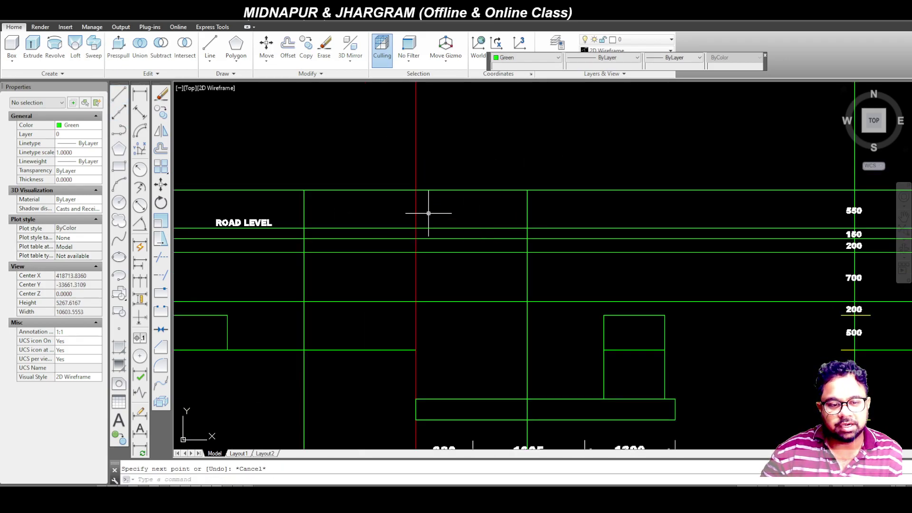
Step: Draw a 3200 by 550 rectangle between the two projection lines, from the uppermost level line down to road level
left_click(119, 166)
left_click(304, 190)
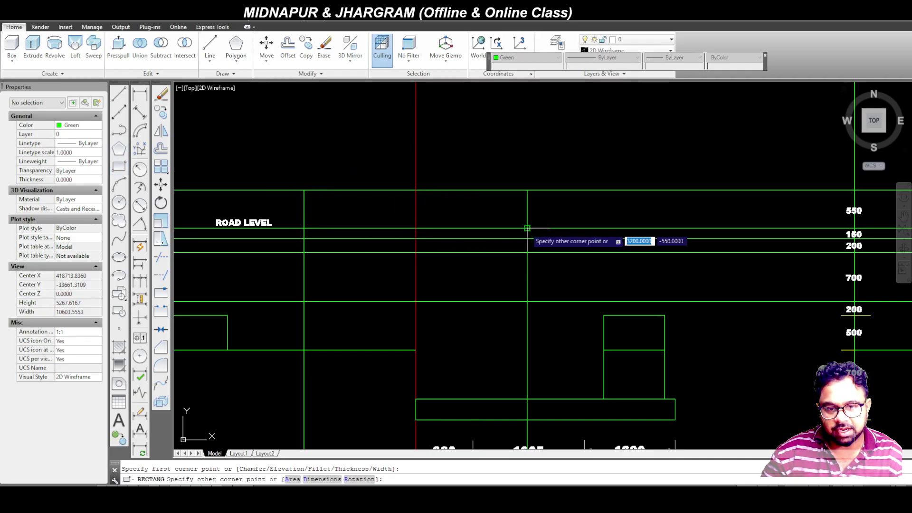
key("Escape")
Step: Erase the long uppermost level line running past the parapet rectangle
left_click(576, 190)
left_click(564, 160)
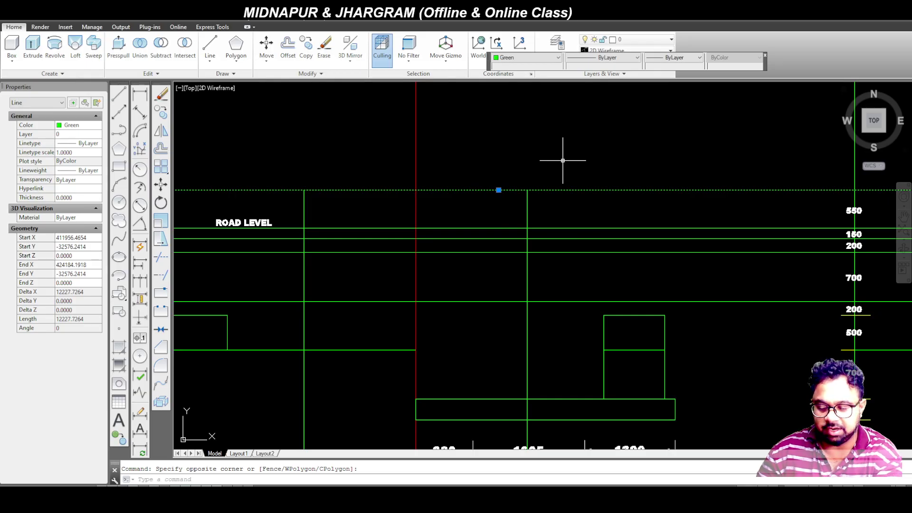
key("Delete")
Step: Trace the parapet of the finished reference elevation with a rectangle from its upper left corner to its lower right corner at road level
scroll(474, 187, "down", 5)
scroll(362, 197, "up", 5)
scroll(364, 207, "down", 5)
scroll(474, 224, "up", 5)
scroll(475, 225, "up", 4)
scroll(499, 214, "down", 2)
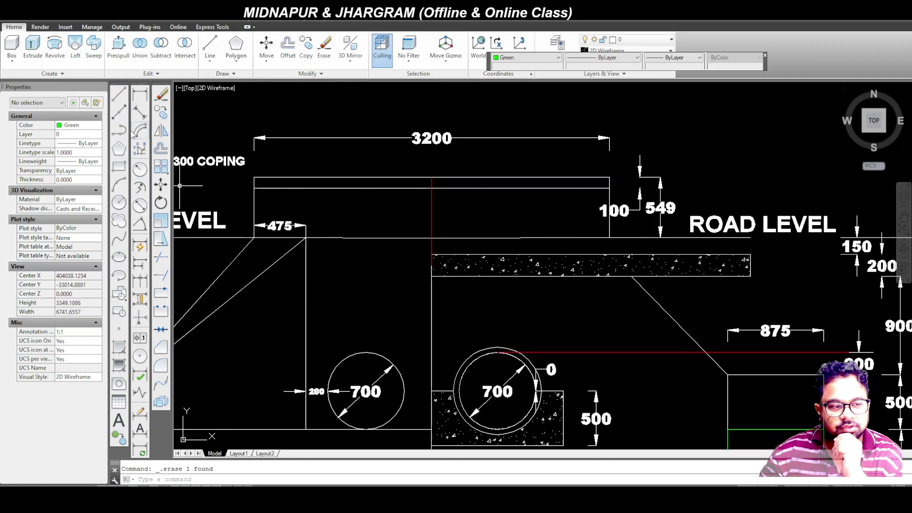
left_click(120, 167)
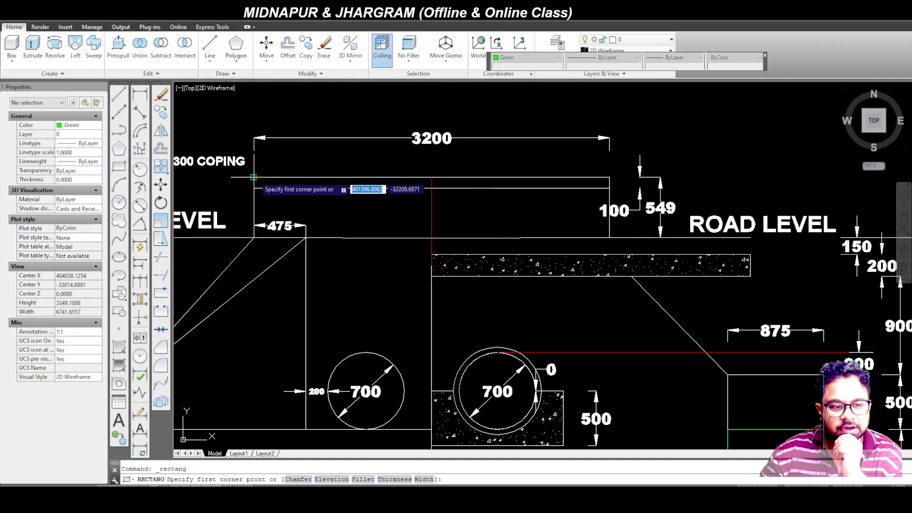
left_click(254, 178)
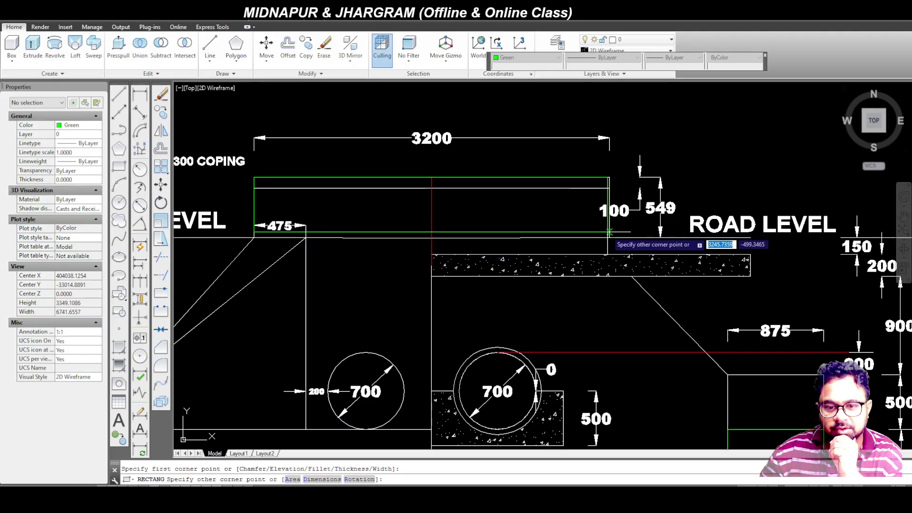
left_click(609, 238)
Step: Draw a sloping line from the left block's upper right corner to the parapet's lower left corner at road level
scroll(356, 203, "down", 4)
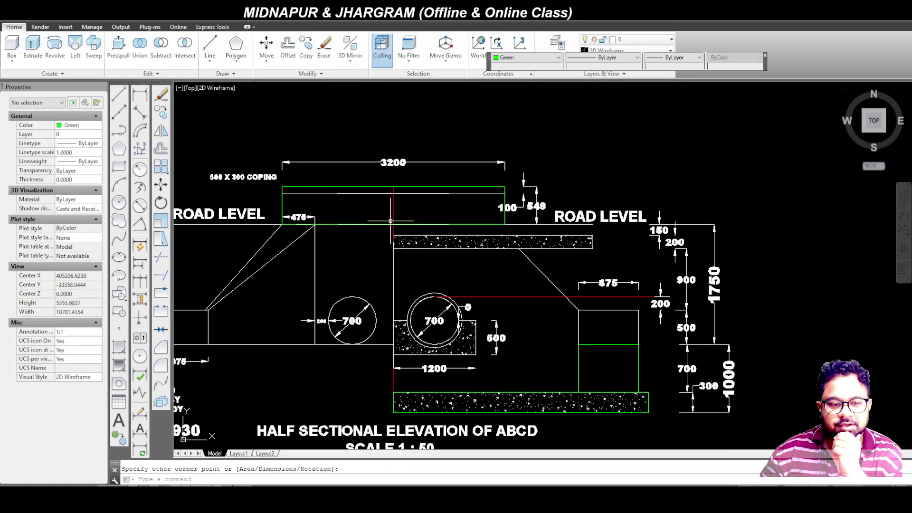
scroll(263, 191, "down", 2)
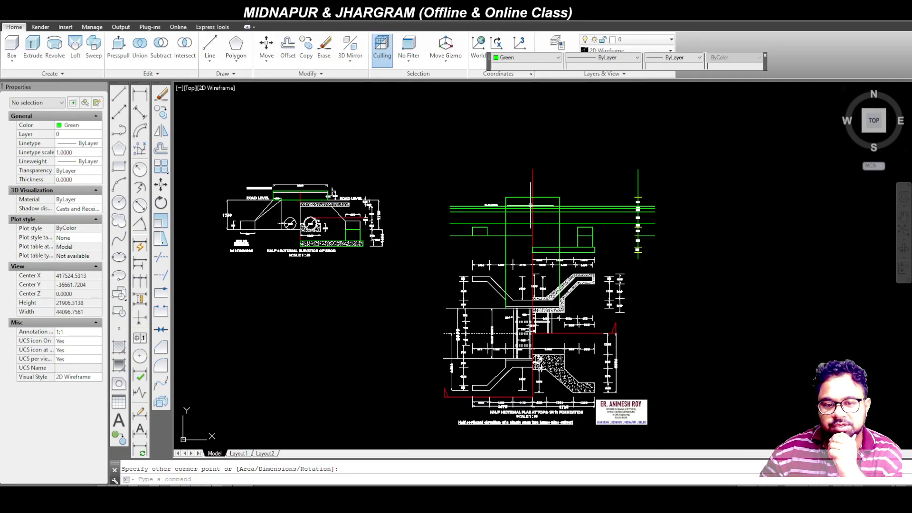
scroll(521, 202, "up", 3)
left_click(118, 98)
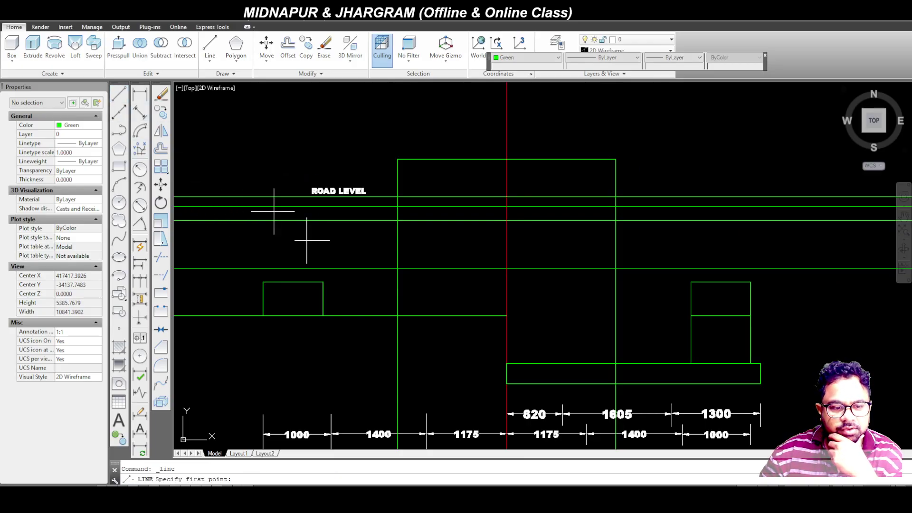
left_click(323, 282)
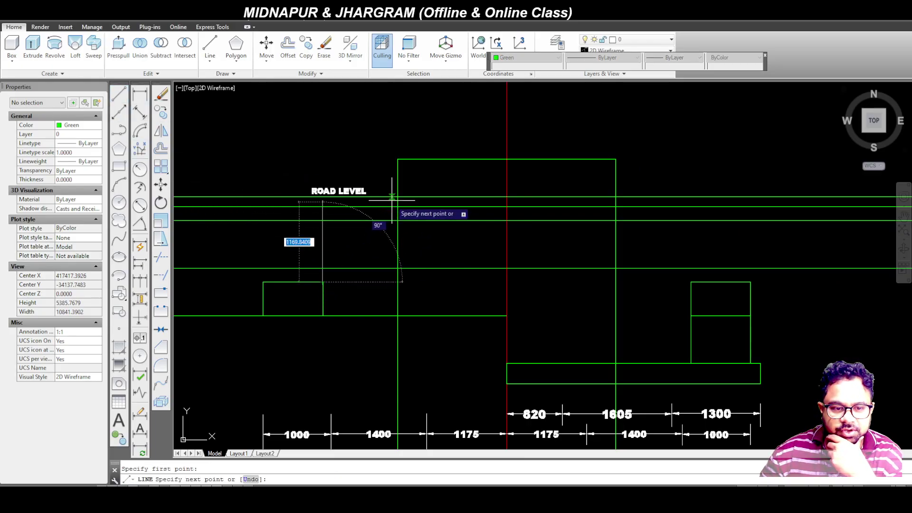
left_click(397, 196)
key("Return")
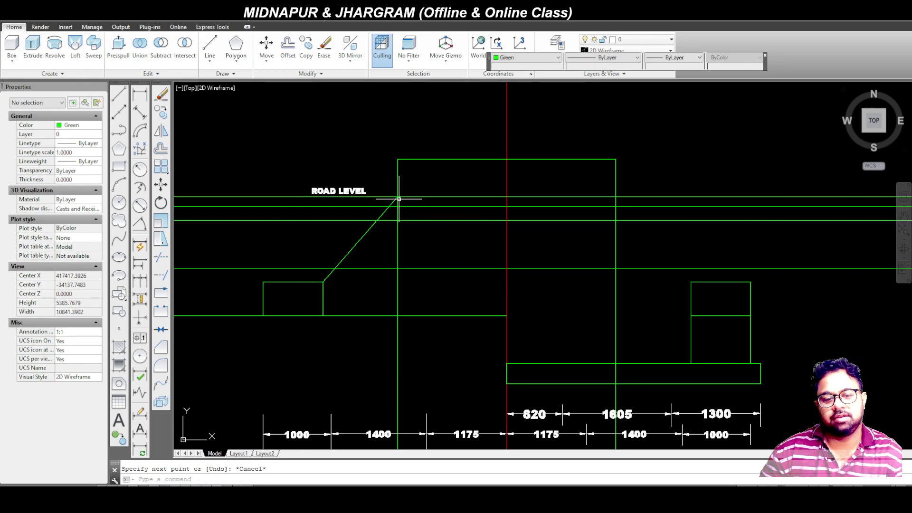
Step: Draw a sloping line from the parapet's lower right corner at road level to the right block's upper left corner
left_click(119, 94)
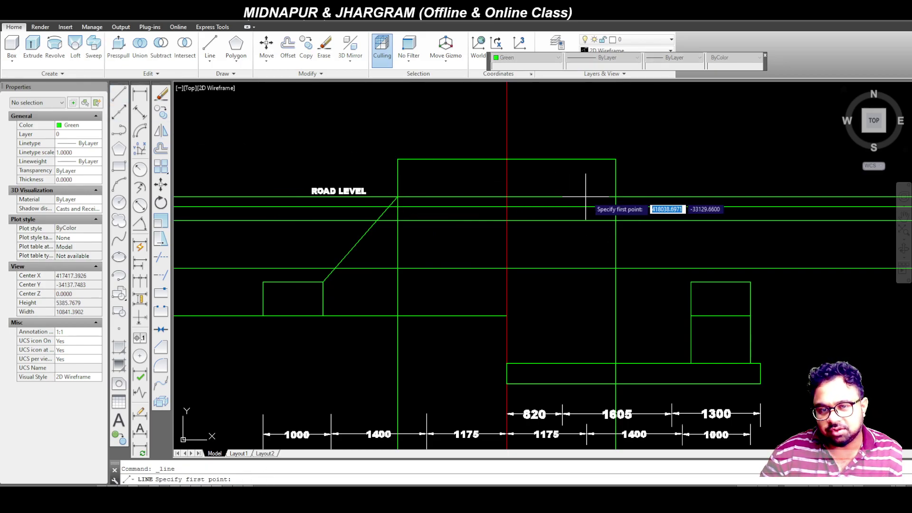
left_click(616, 197)
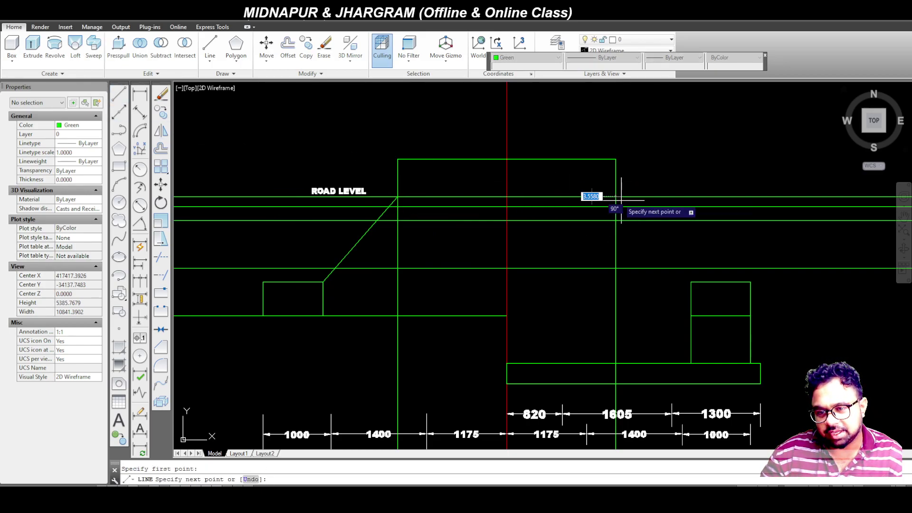
left_click(691, 281)
key("Escape")
Step: Examine the sloping wing wall lines on both sides of the finished reference elevation
scroll(624, 250, "down", 2)
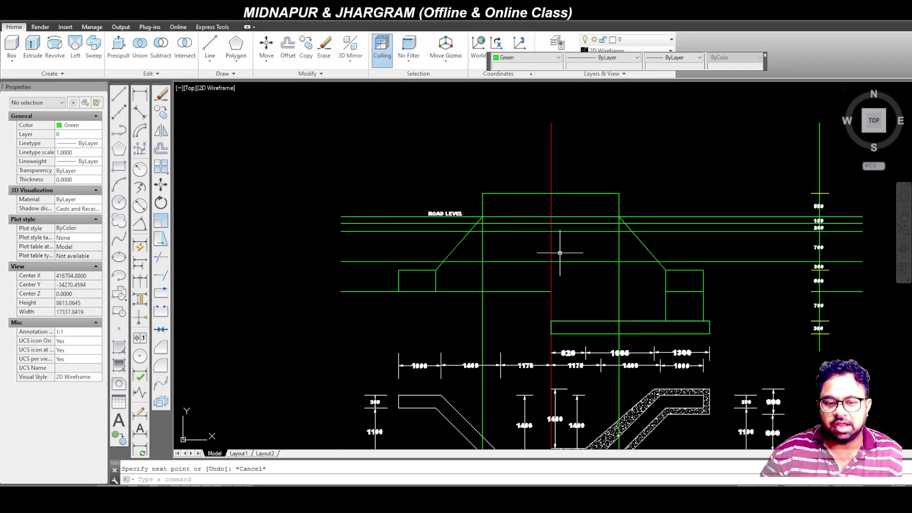
scroll(620, 253, "up", 2)
scroll(679, 257, "down", 4)
scroll(299, 241, "up", 3)
scroll(304, 242, "down", 3)
scroll(314, 242, "up", 4)
left_click(324, 242)
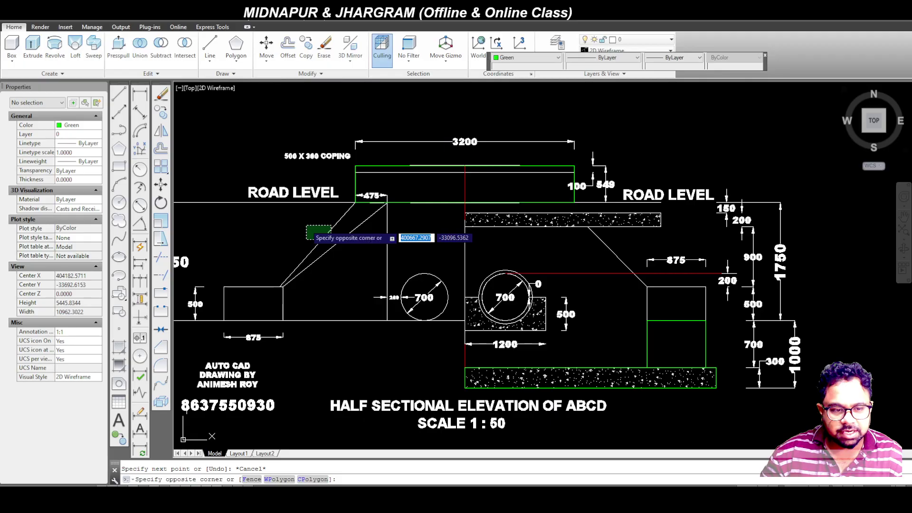
left_click(307, 229)
left_click(636, 245)
left_click(575, 209)
key("Escape")
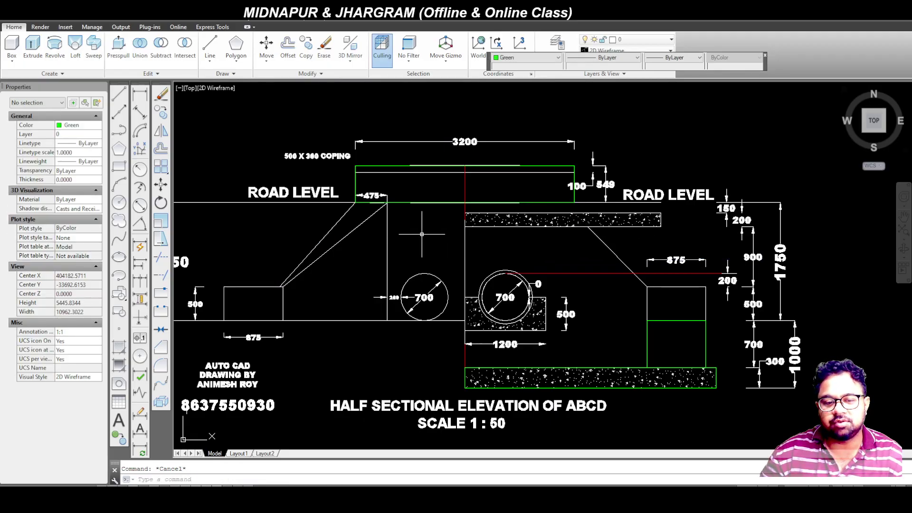
scroll(337, 236, "down", 6)
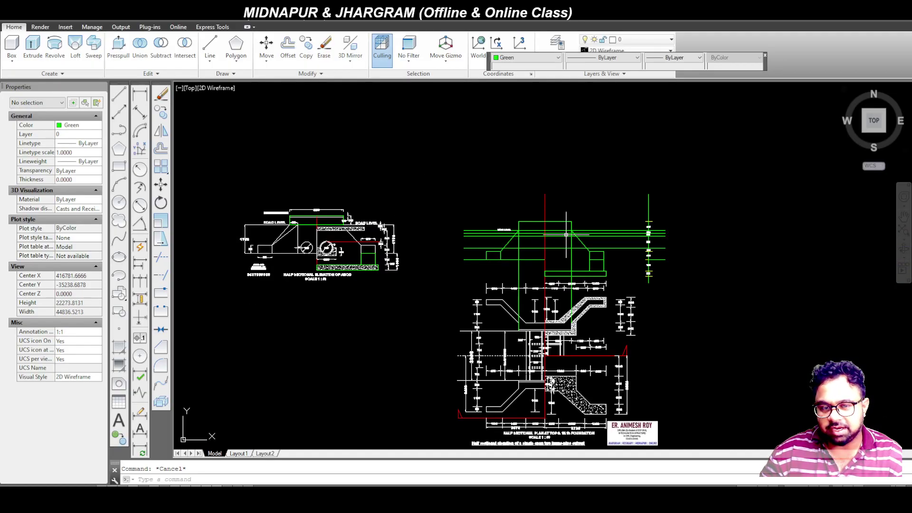
Step: Trim the two level lines just below road level where they extend outside the left sloping wing wall line
scroll(509, 235, "up", 6)
scroll(428, 228, "down", 2)
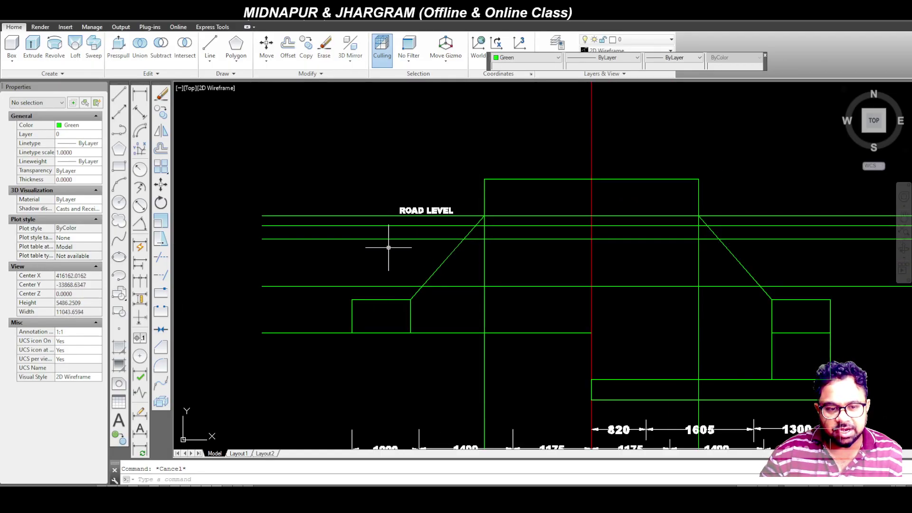
type("tr")
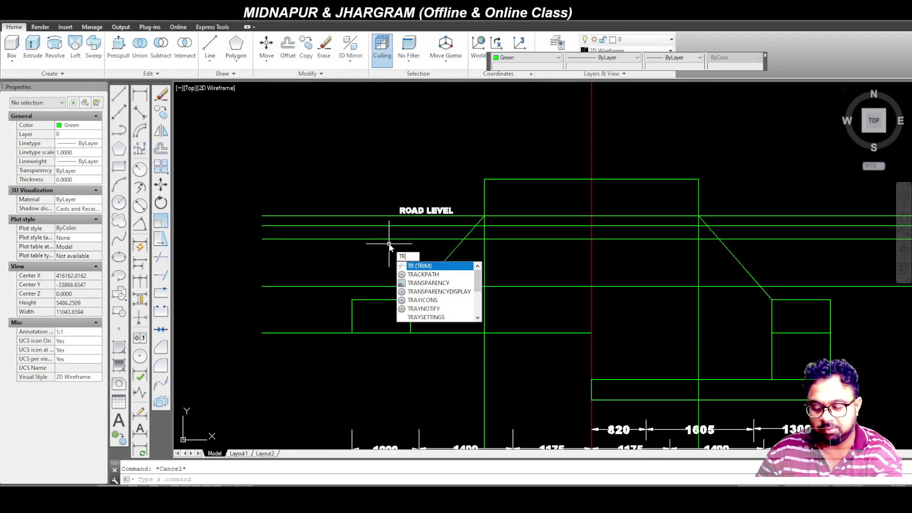
key("Return")
left_click(388, 255)
left_click(371, 227)
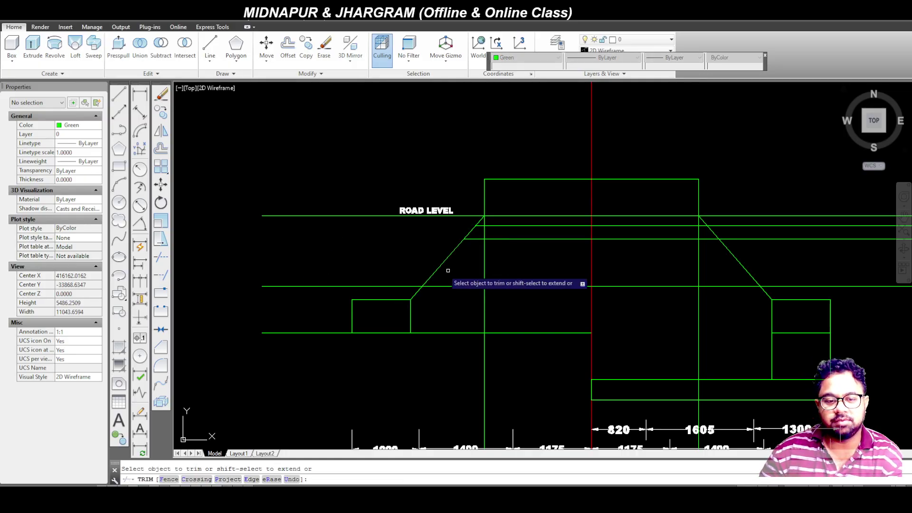
scroll(340, 269, "down", 2)
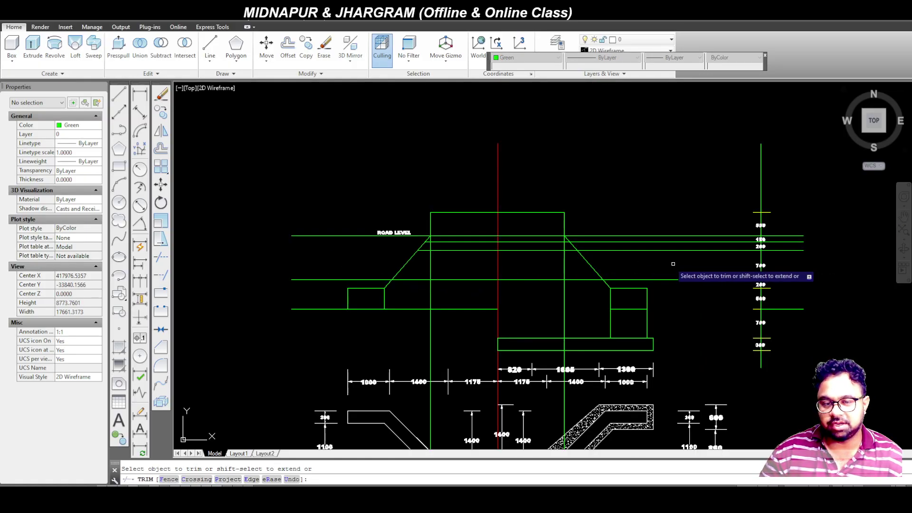
scroll(611, 257, "down", 4)
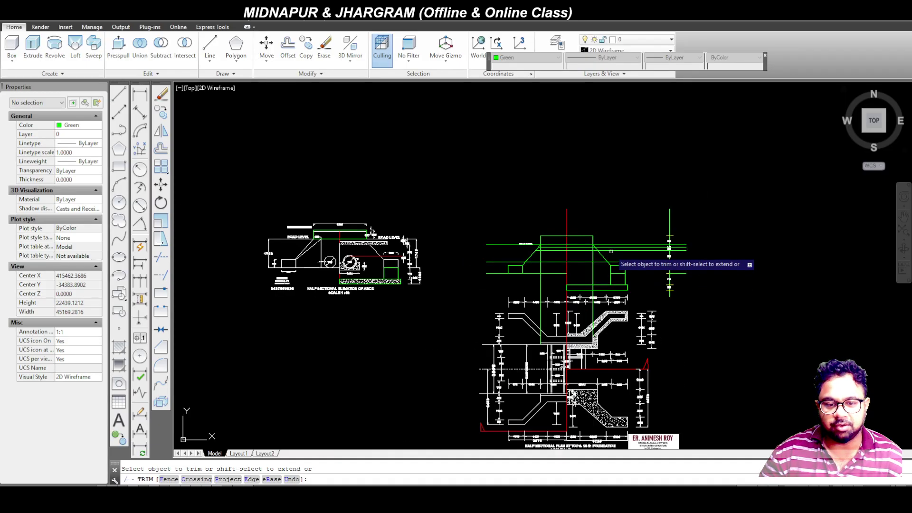
Step: Trim the remaining left portions of the two level lines below road level back to the red section line
scroll(527, 255, "up", 4)
scroll(540, 235, "up", 10)
left_click(545, 254)
left_click(547, 208)
left_click(627, 267)
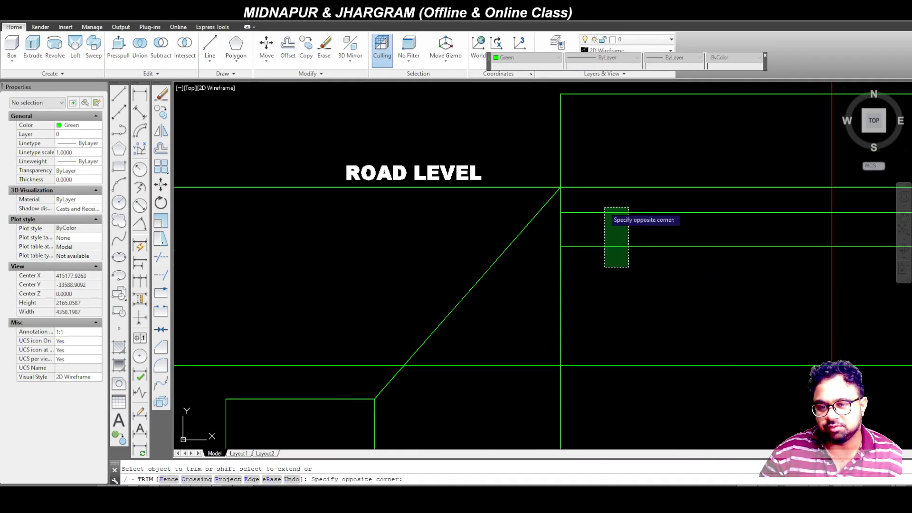
left_click(604, 204)
scroll(560, 238, "down", 5)
scroll(507, 249, "up", 4)
scroll(581, 238, "down", 5)
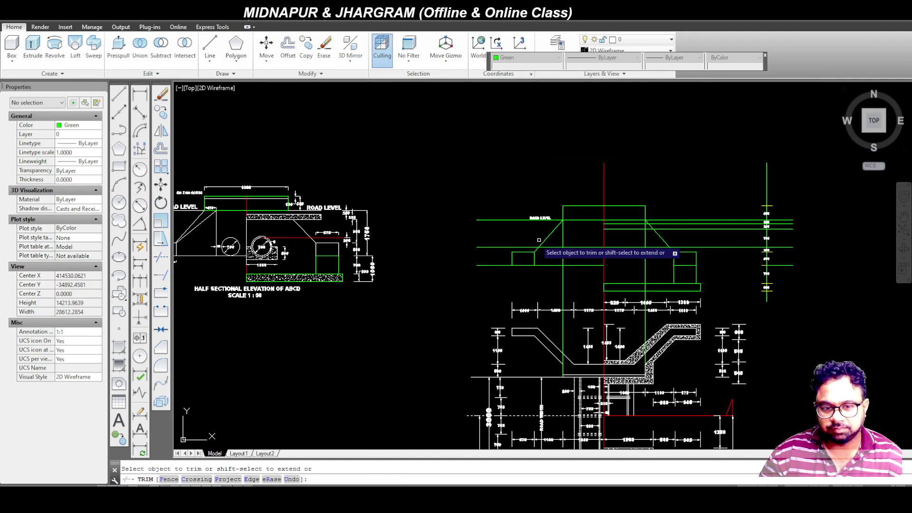
scroll(571, 259, "up", 4)
key("Escape")
Step: Erase the vertical projection line running down from the parapet's lower left corner to the plan
left_click(603, 313)
left_click(532, 292)
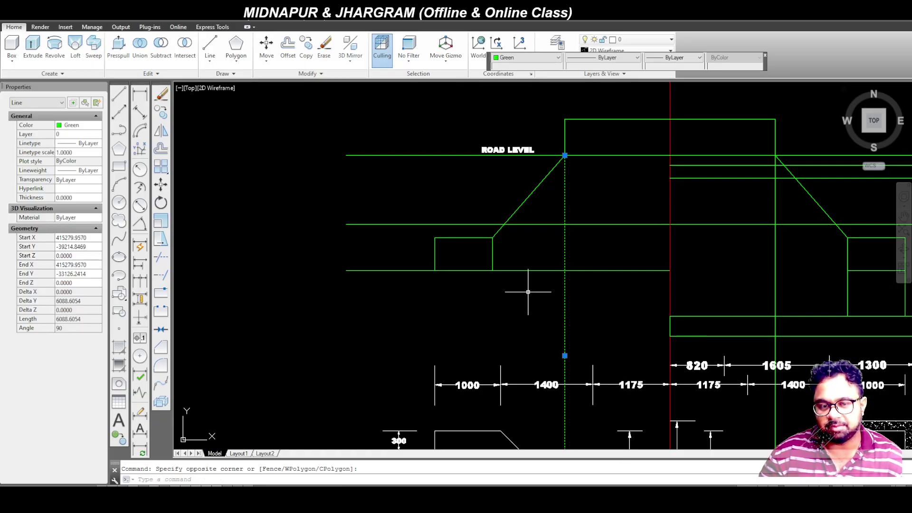
key("Delete")
Step: Draw a line 475 right along road level from the parapet's lower left corner, continuing down to the left block's upper right corner
scroll(550, 255, "down", 2)
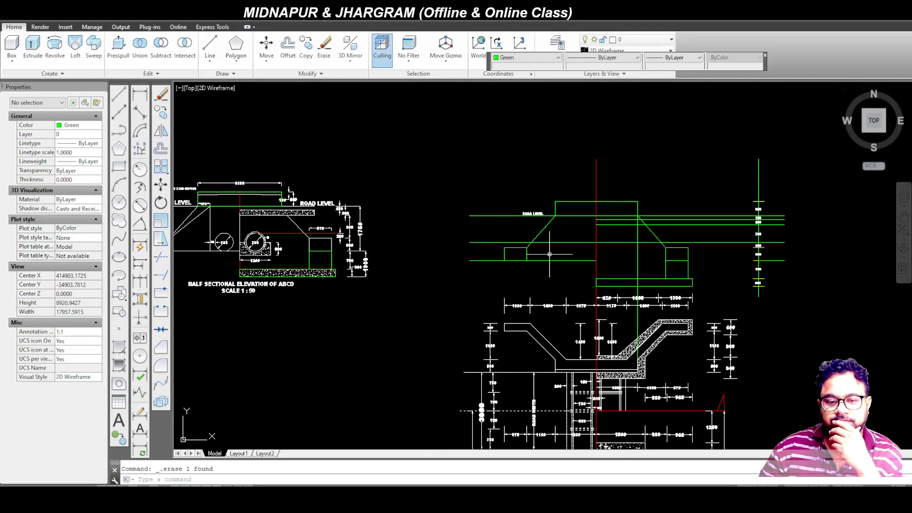
scroll(564, 242, "up", 4)
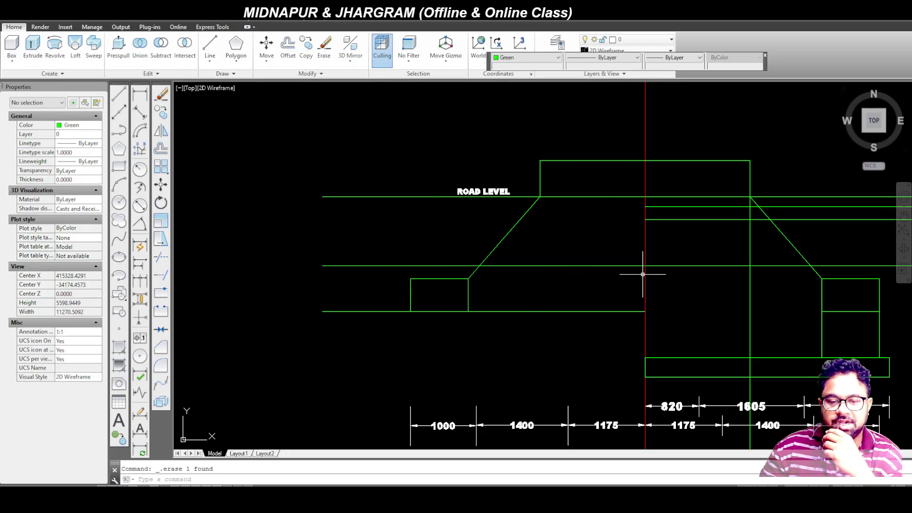
scroll(644, 274, "down", 4)
scroll(275, 266, "up", 3)
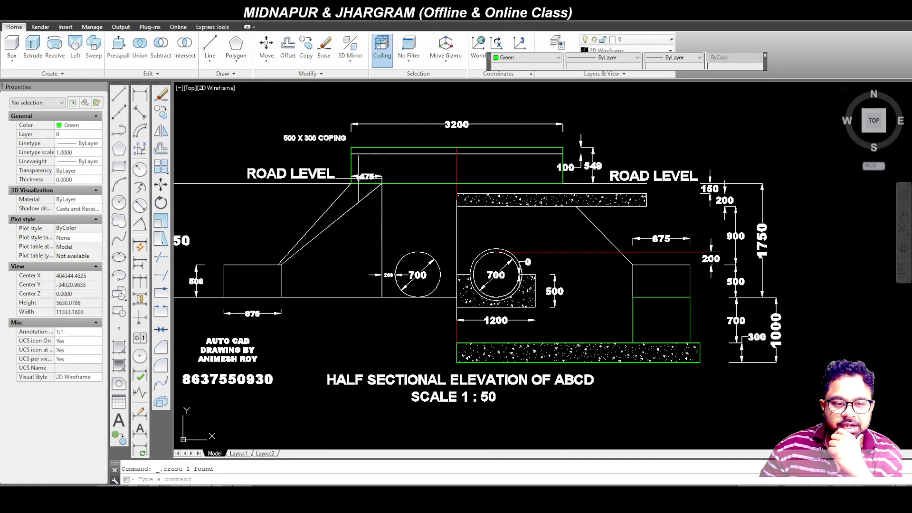
scroll(350, 182, "up", 4)
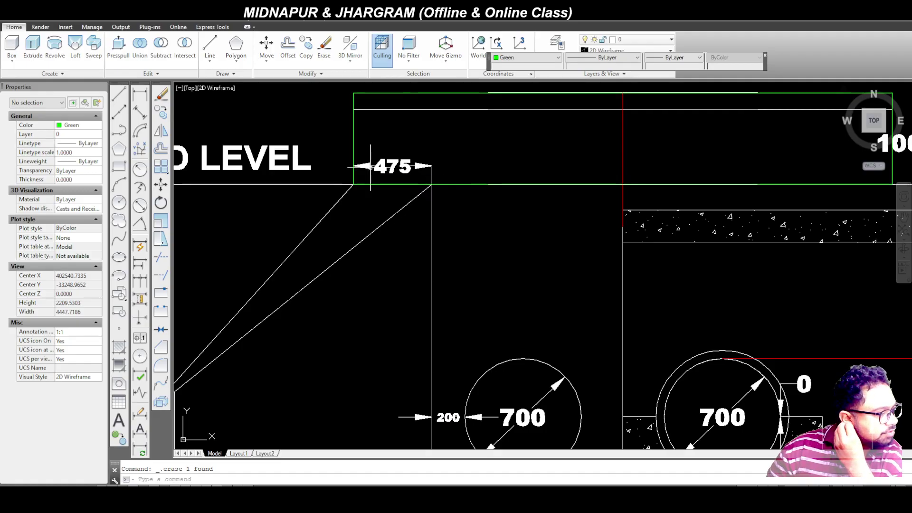
scroll(383, 143, "down", 4)
scroll(316, 174, "down", 4)
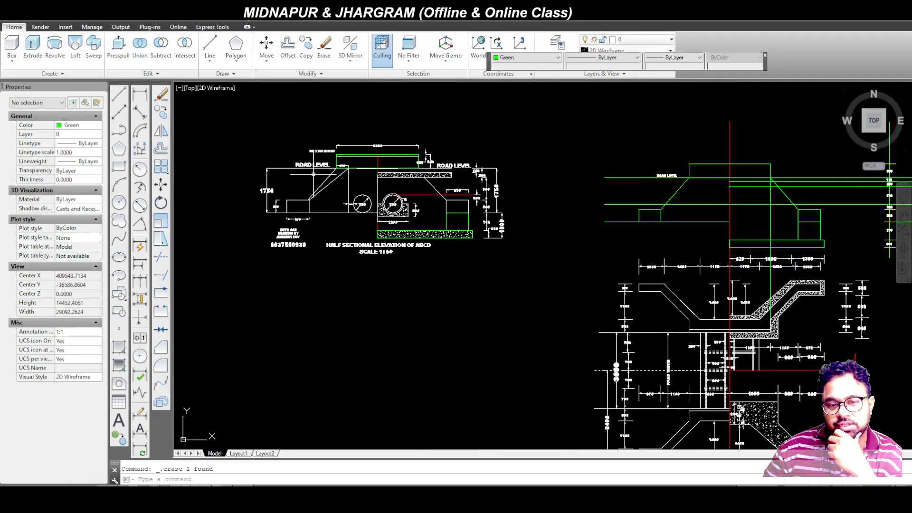
scroll(696, 172, "up", 6)
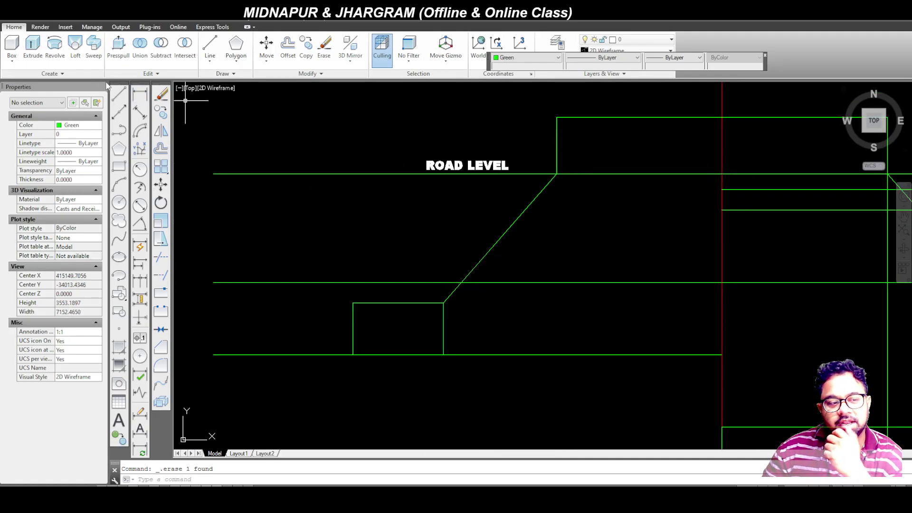
left_click(119, 94)
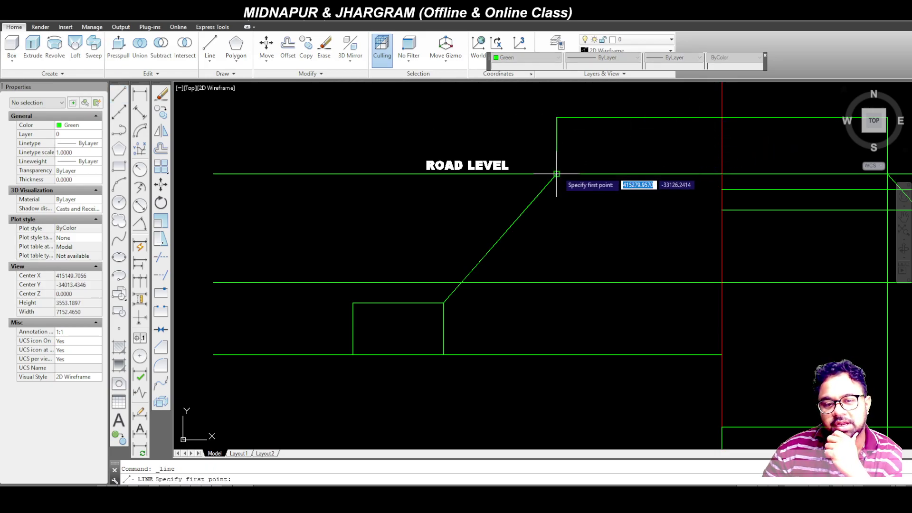
left_click(557, 174)
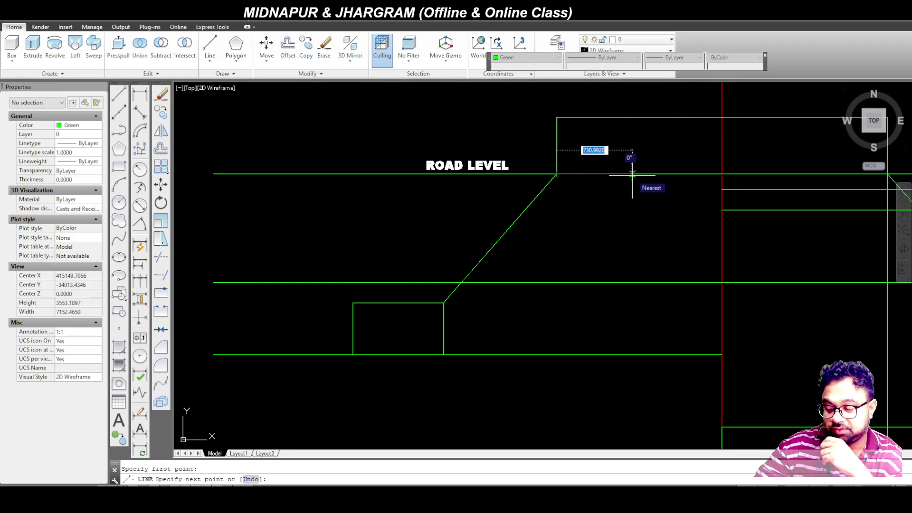
type("475")
key("Return")
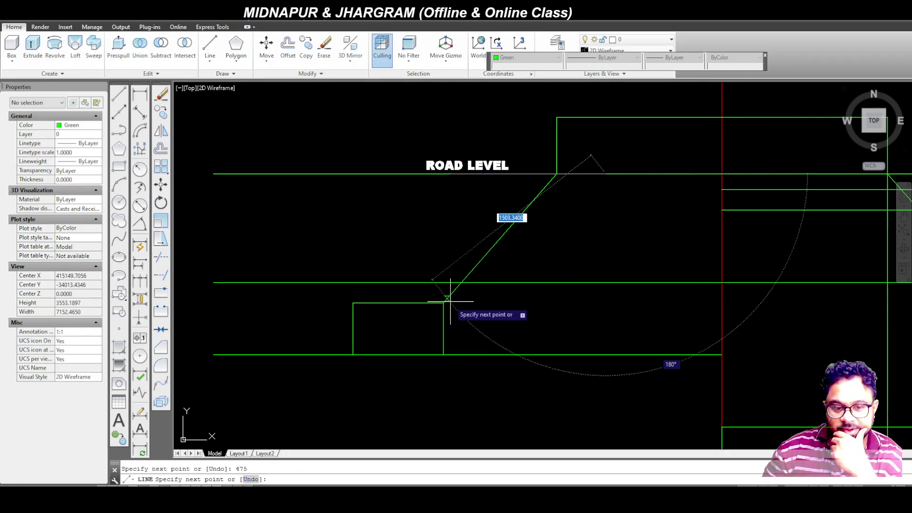
left_click(444, 302)
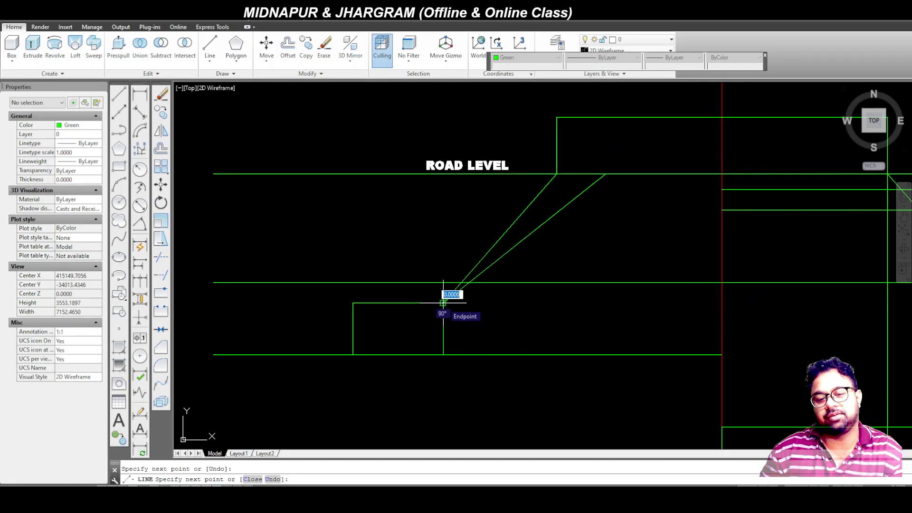
key("Escape")
Step: Draw a vertical line from the inner sloping line's upper end at road level down to the left base line
scroll(631, 182, "down", 8)
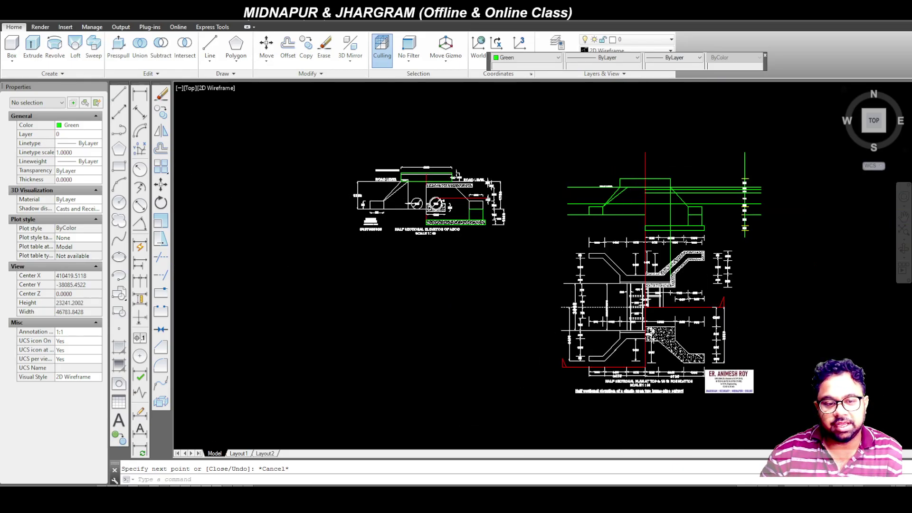
scroll(404, 190, "up", 6)
scroll(385, 170, "down", 3)
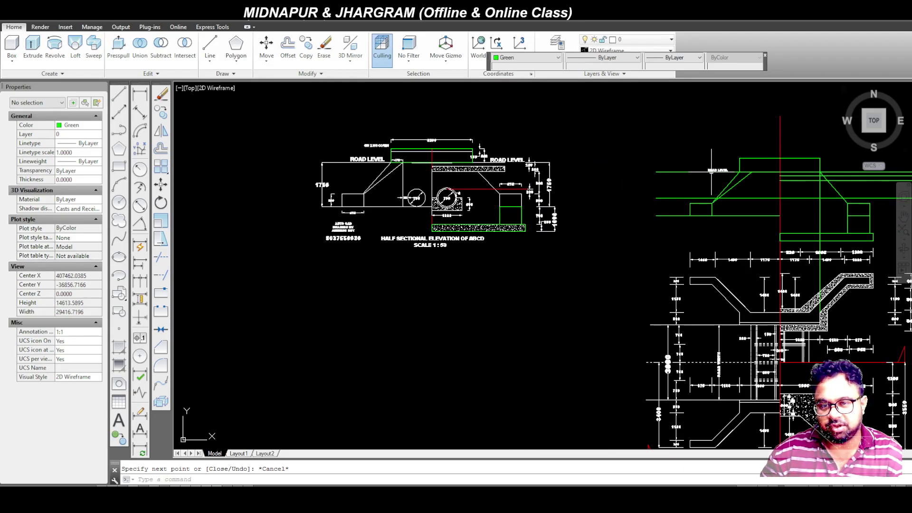
scroll(631, 177, "up", 3)
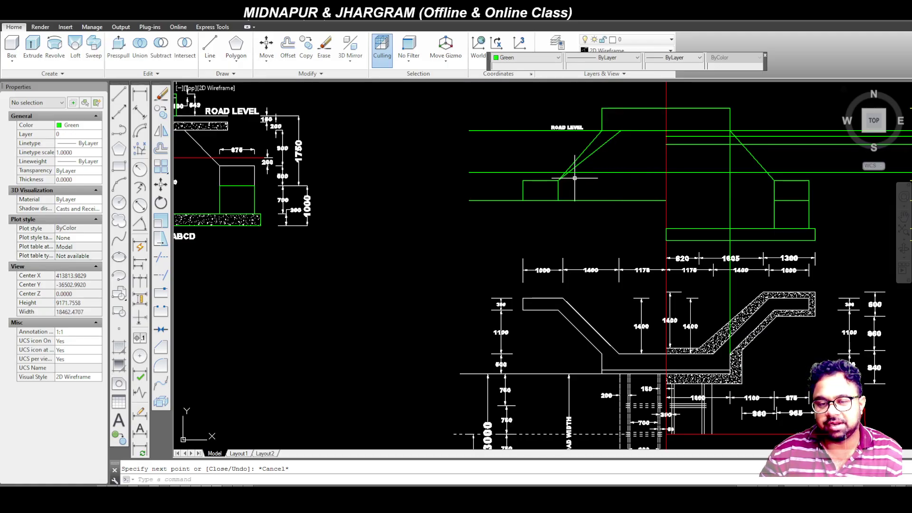
scroll(490, 161, "down", 2)
scroll(331, 151, "up", 2)
scroll(510, 152, "down", 1)
scroll(511, 152, "down", 2)
scroll(646, 147, "up", 6)
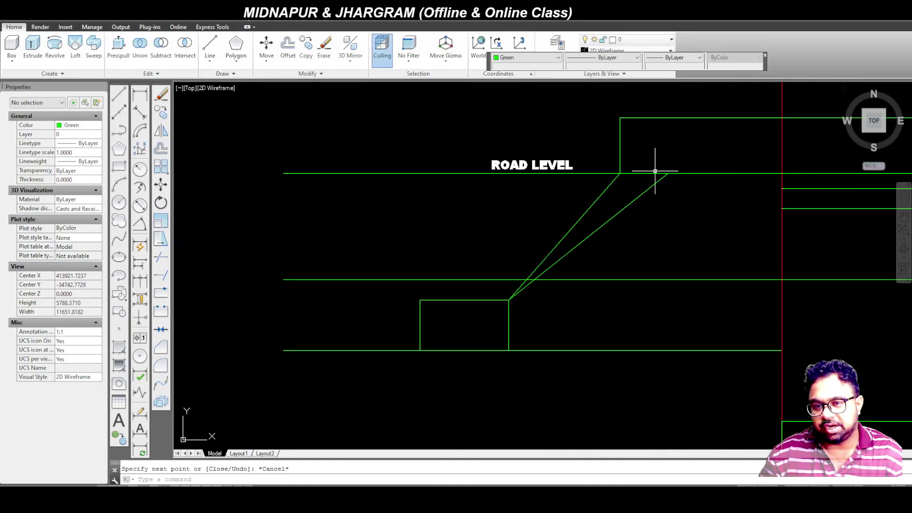
left_click(123, 98)
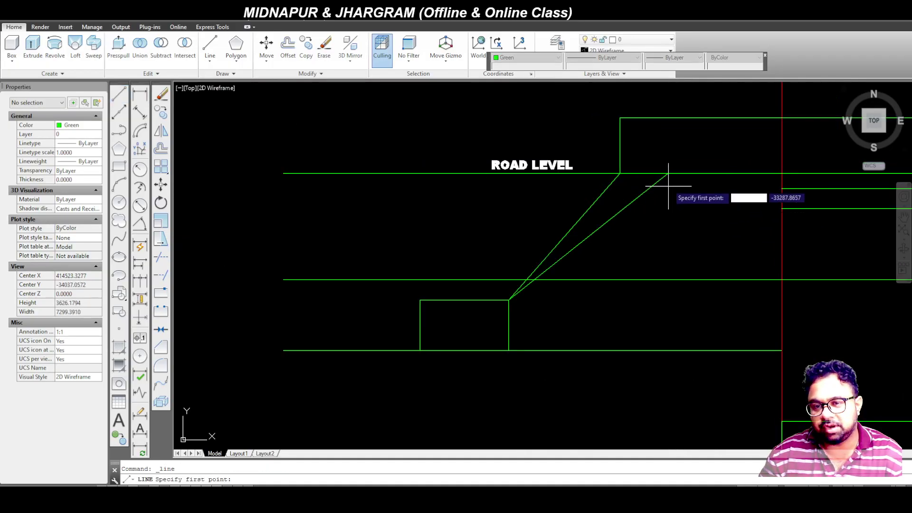
left_click(668, 174)
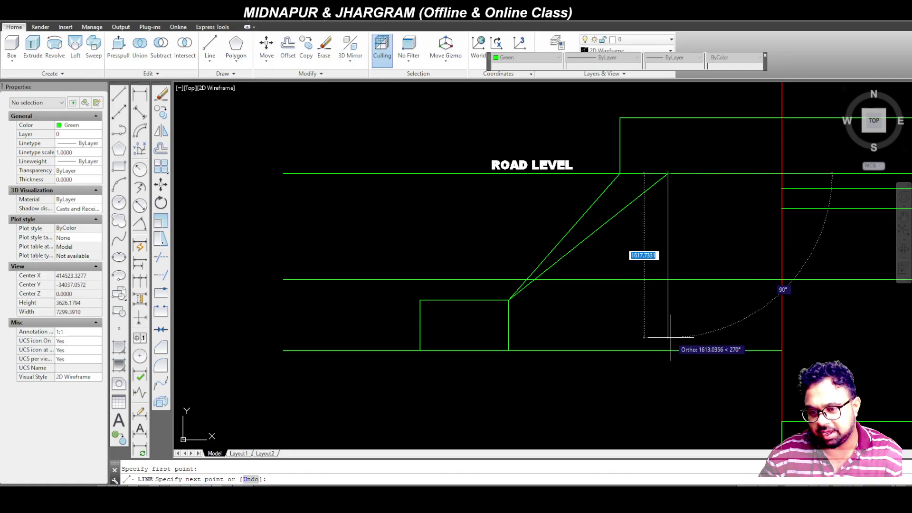
left_click(668, 350)
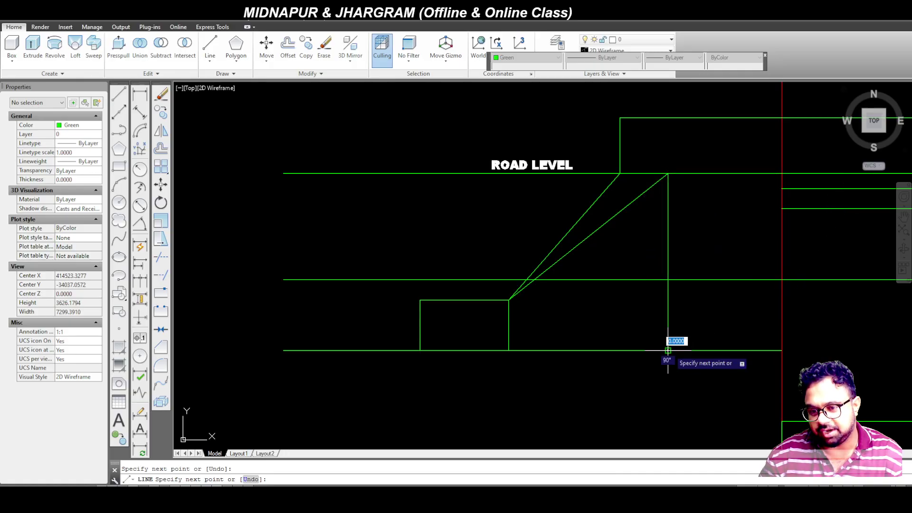
key("Escape")
Step: Examine the left pipe circle in the reference elevation, including its diameter and its offset from the vertical wall line
scroll(417, 241, "down", 2)
scroll(558, 258, "down", 1)
scroll(185, 251, "up", 1)
scroll(319, 251, "down", 2)
scroll(257, 248, "up", 4)
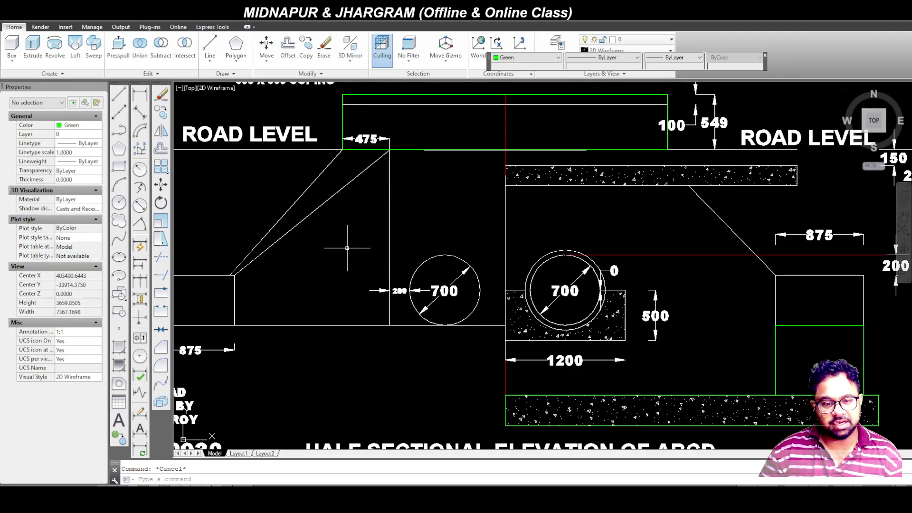
scroll(399, 295, "up", 6)
scroll(399, 295, "down", 6)
scroll(393, 289, "up", 2)
scroll(392, 264, "down", 2)
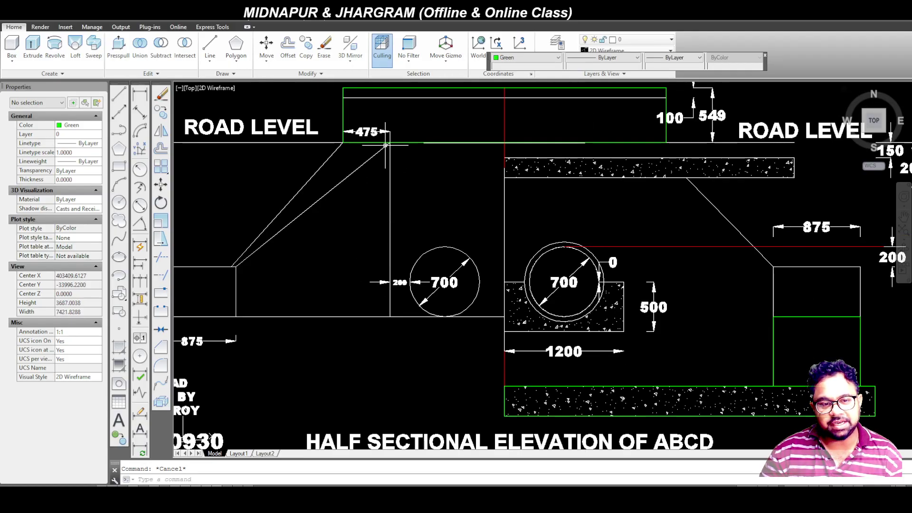
scroll(396, 309, "up", 4)
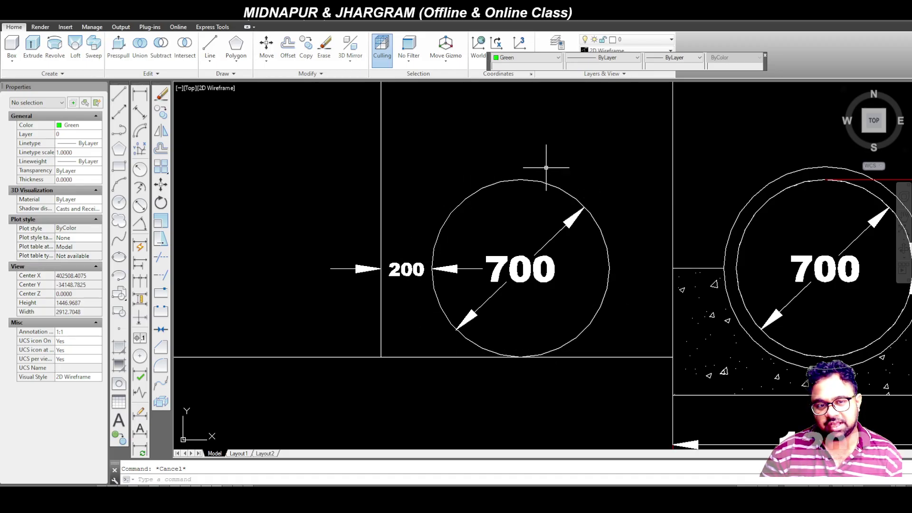
scroll(415, 339, "down", 4)
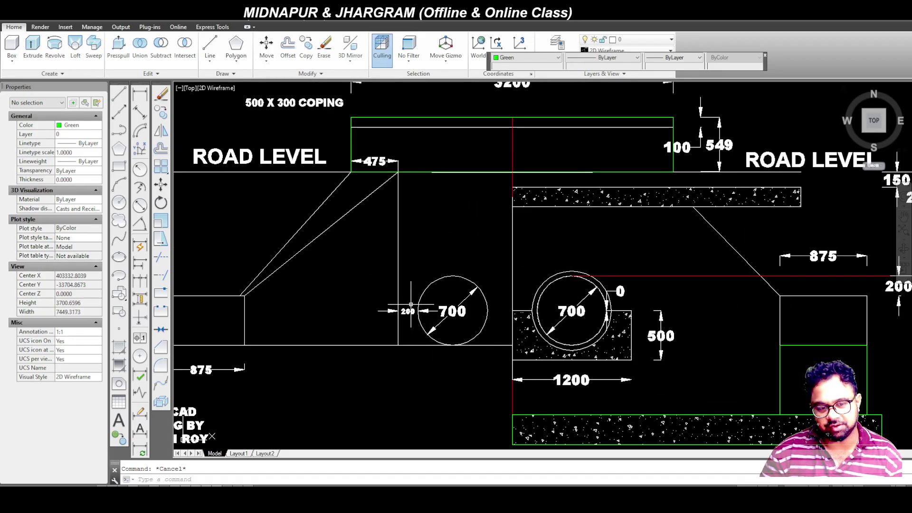
scroll(406, 311, "up", 4)
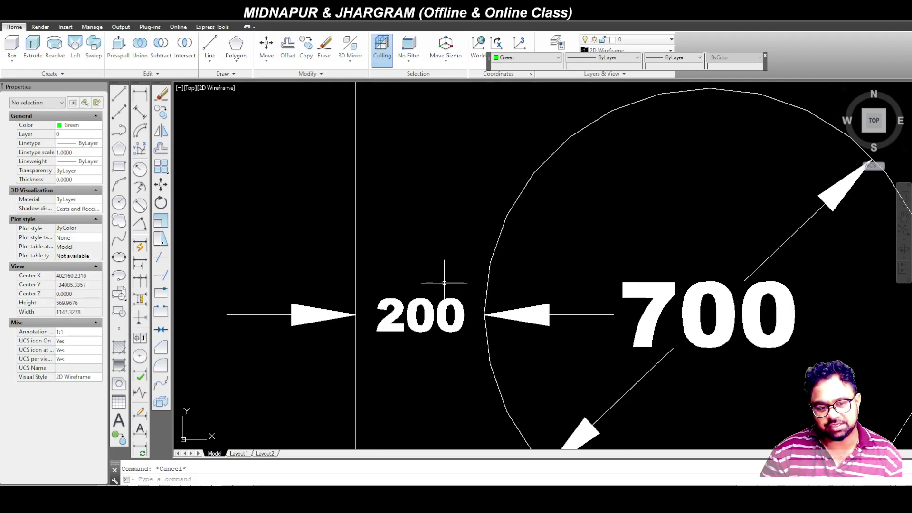
scroll(385, 256, "down", 2)
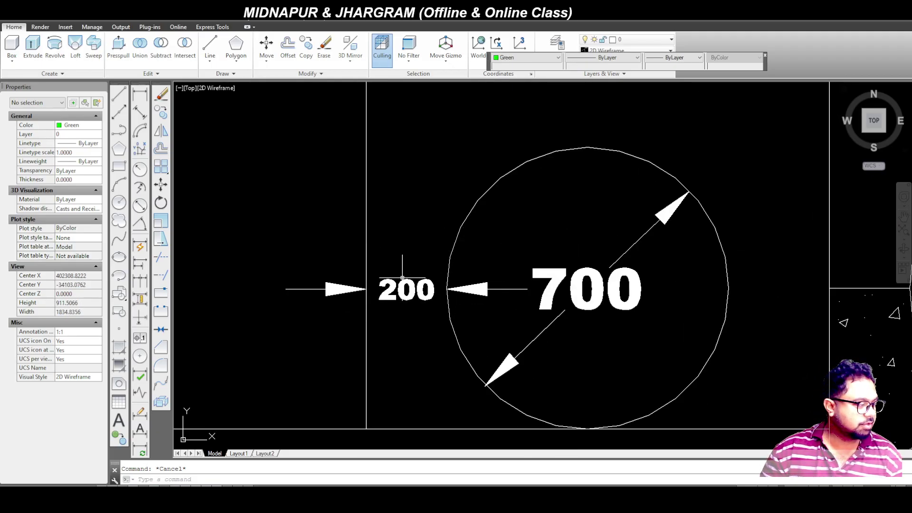
scroll(403, 289, "down", 6)
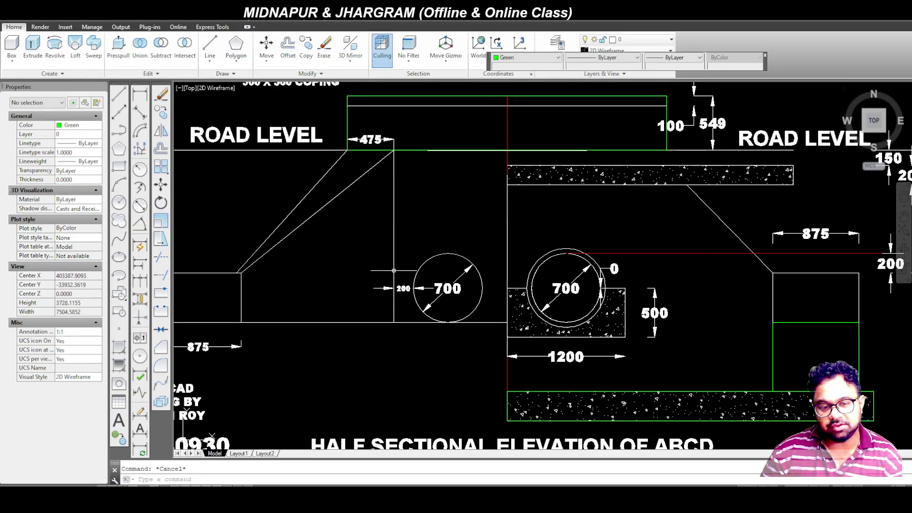
scroll(394, 270, "down", 4)
scroll(392, 257, "down", 4)
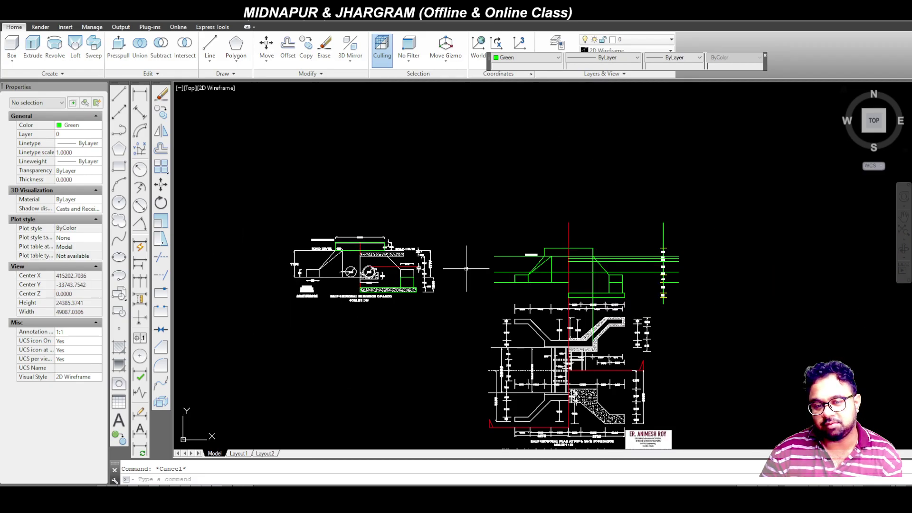
Step: Draw a line from the inner wall line's foot up to the horizontal level line, 200 right, and down to the base line
scroll(565, 271, "up", 6)
scroll(534, 318, "up", 6)
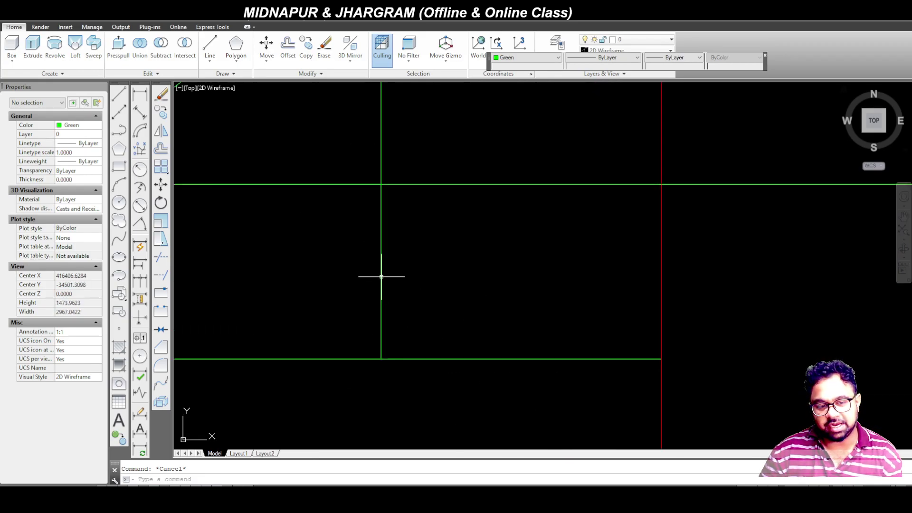
left_click(117, 96)
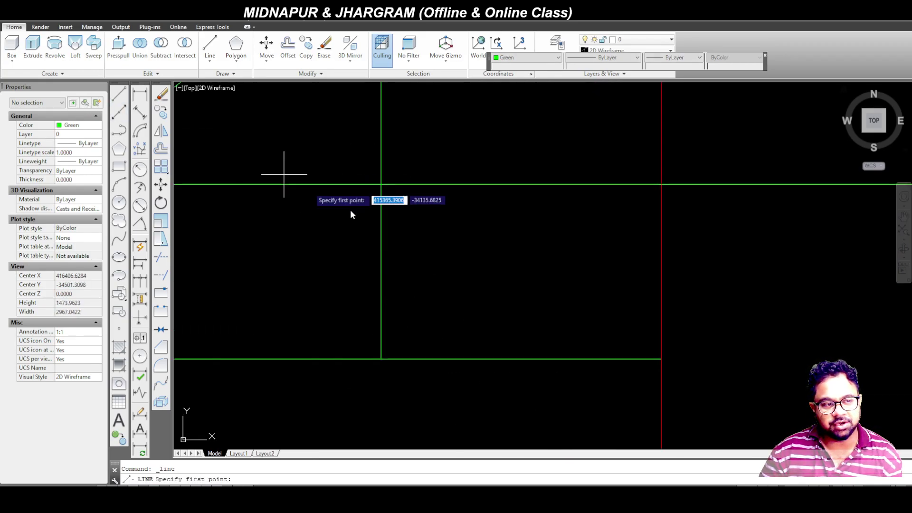
left_click(381, 359)
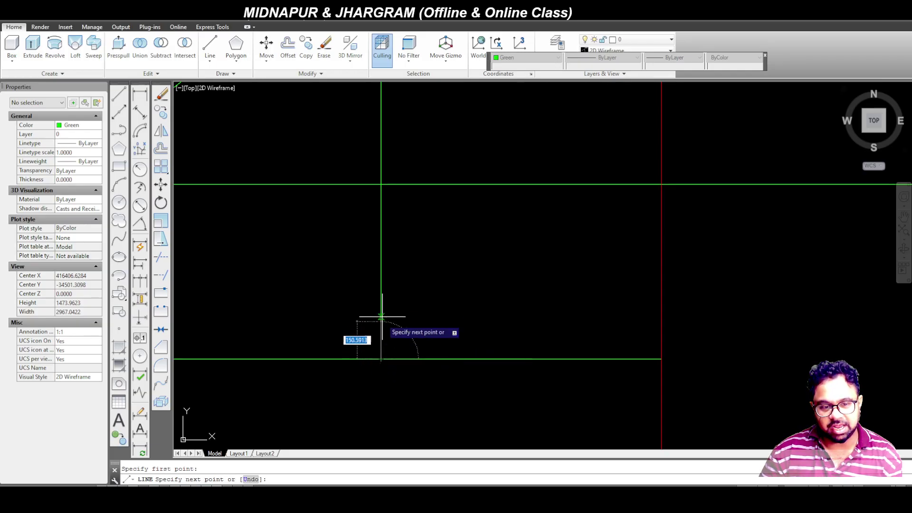
left_click(380, 184)
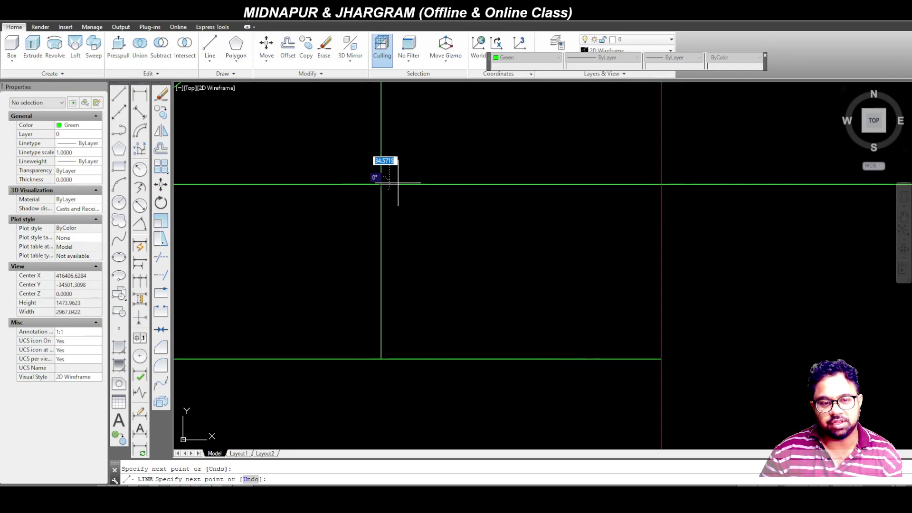
type("20")
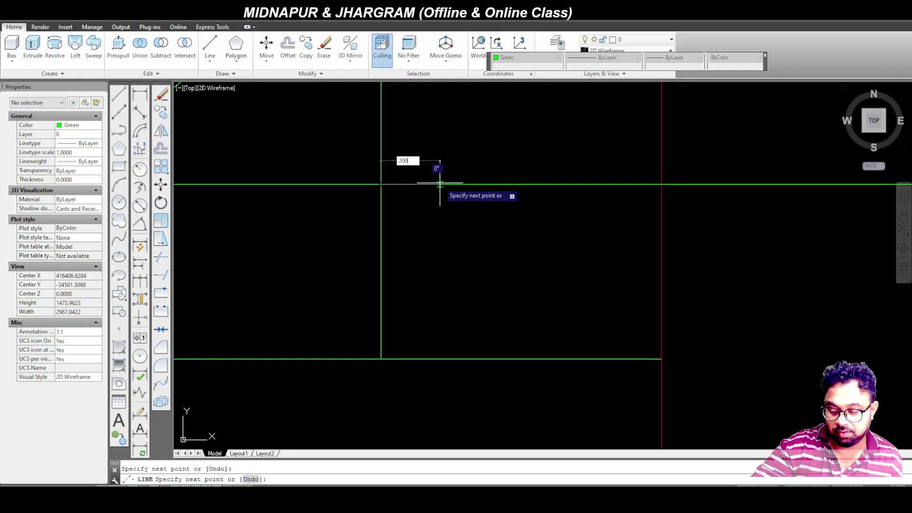
type("0")
key("Return")
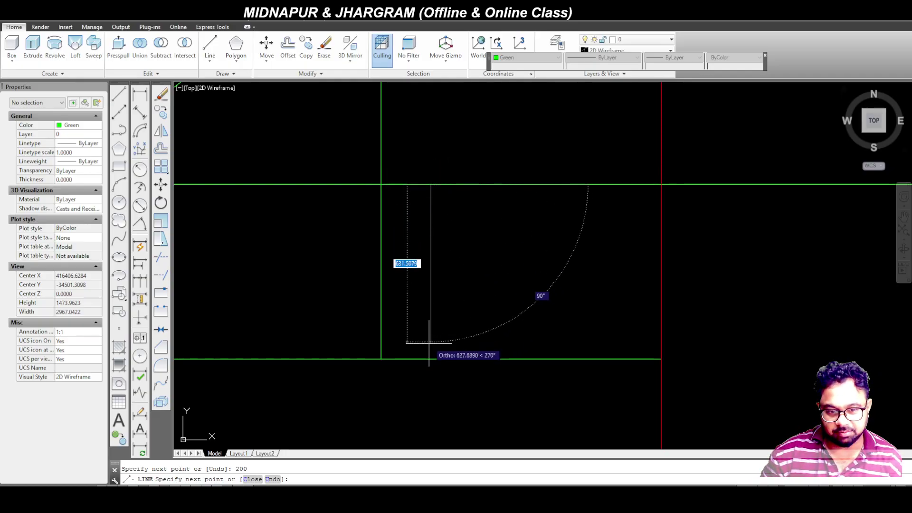
left_click(431, 359)
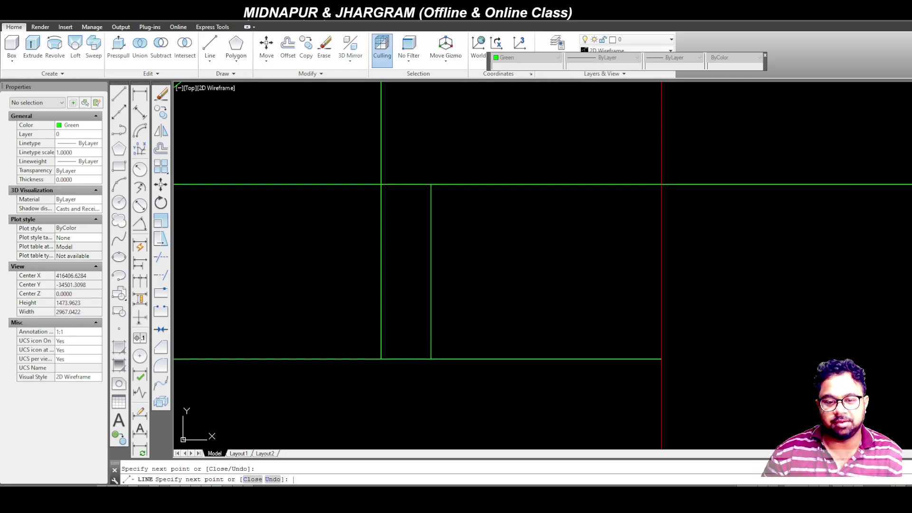
key("Return")
scroll(511, 233, "down", 2)
scroll(534, 244, "up", 2)
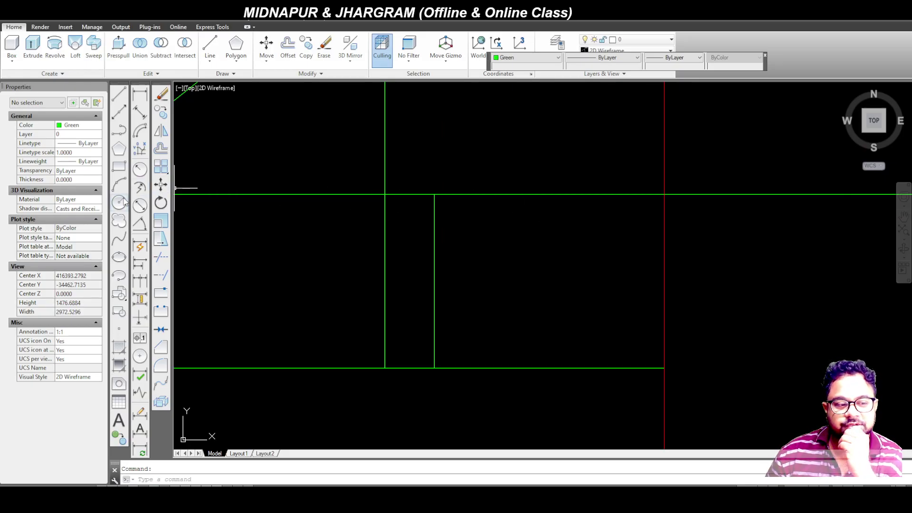
Step: Draw a circle of radius 350 in the empty space below the left base line
left_click(119, 203)
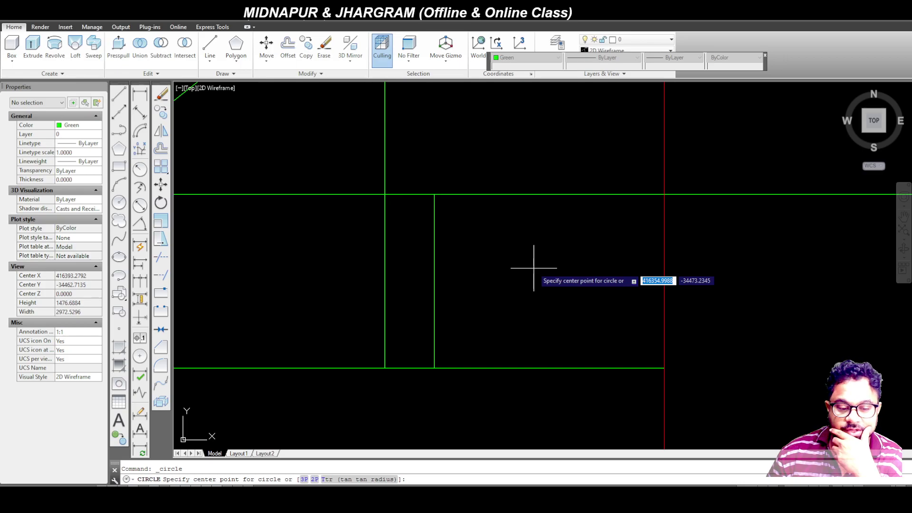
scroll(539, 290, "down", 4)
scroll(497, 380, "up", 2)
left_click(512, 341)
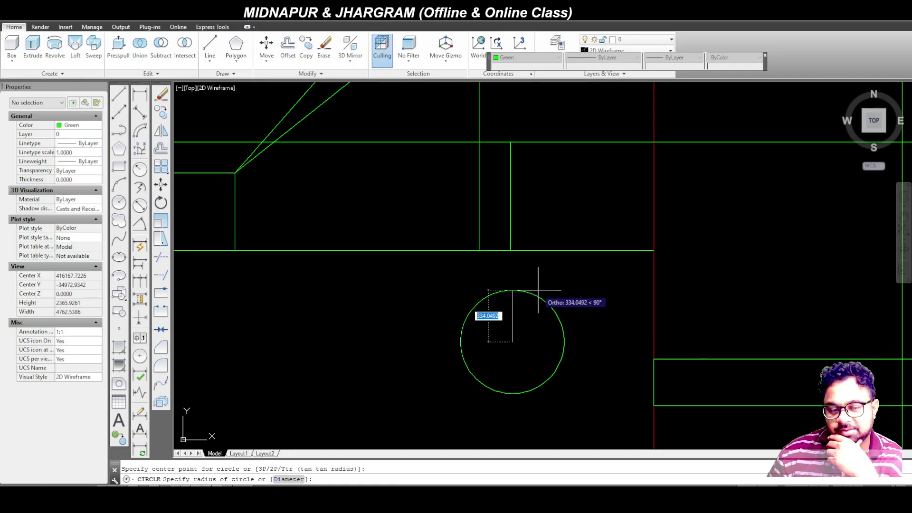
type("350")
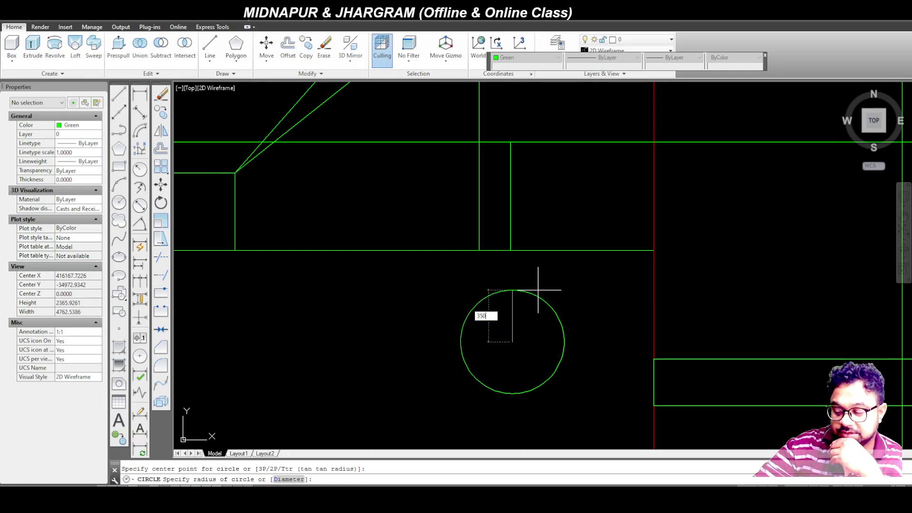
key("Return")
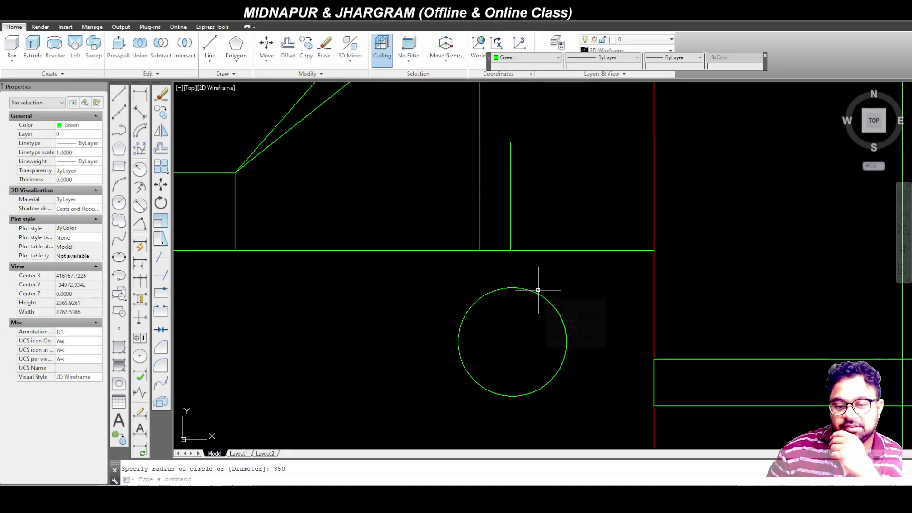
Step: Check the new circle with a temporary diameter dimension and erase that dimension
scroll(465, 312, "down", 3)
scroll(486, 326, "up", 4)
scroll(495, 302, "down", 3)
scroll(527, 351, "up", 2)
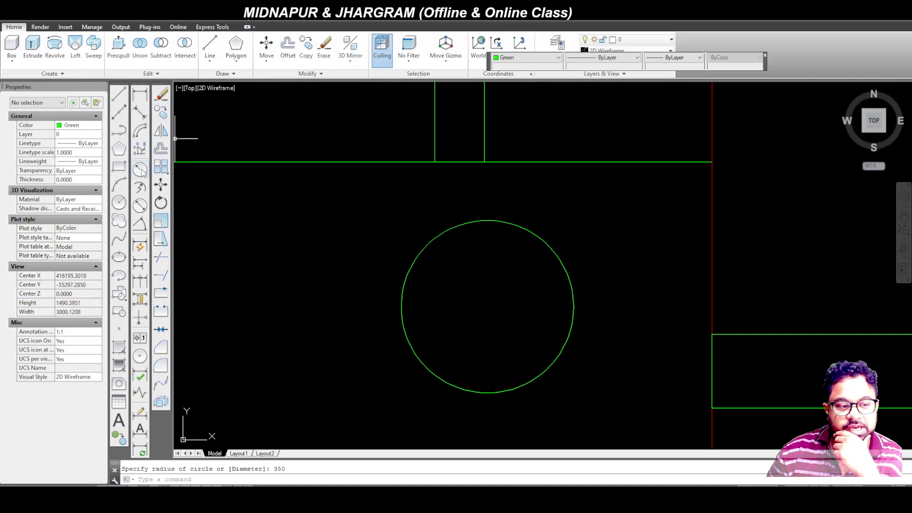
left_click(140, 206)
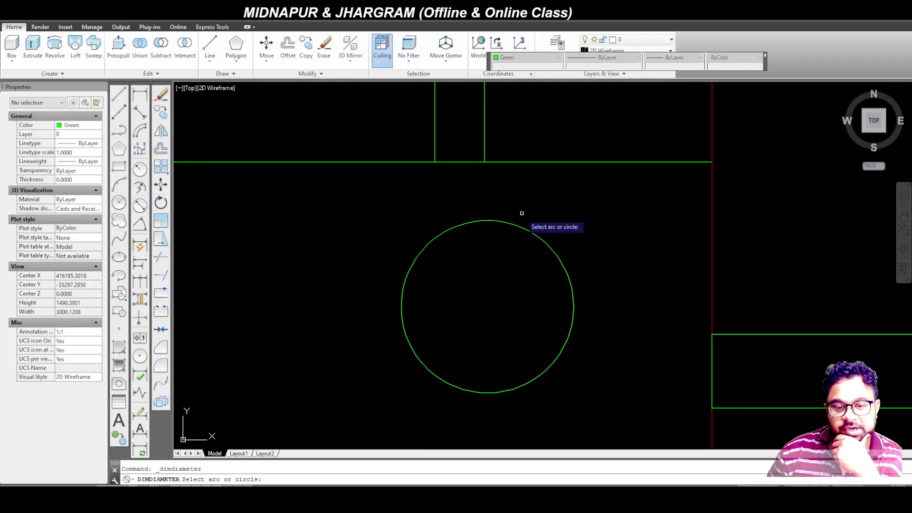
left_click(523, 228)
scroll(577, 190, "up", 12)
scroll(520, 214, "up", 4)
scroll(541, 199, "down", 19)
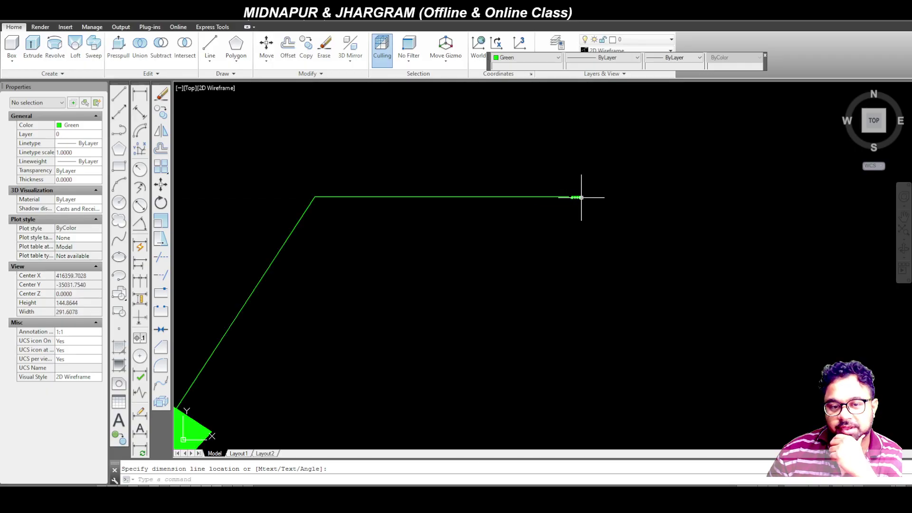
left_click(588, 239)
left_click(525, 206)
key("Delete")
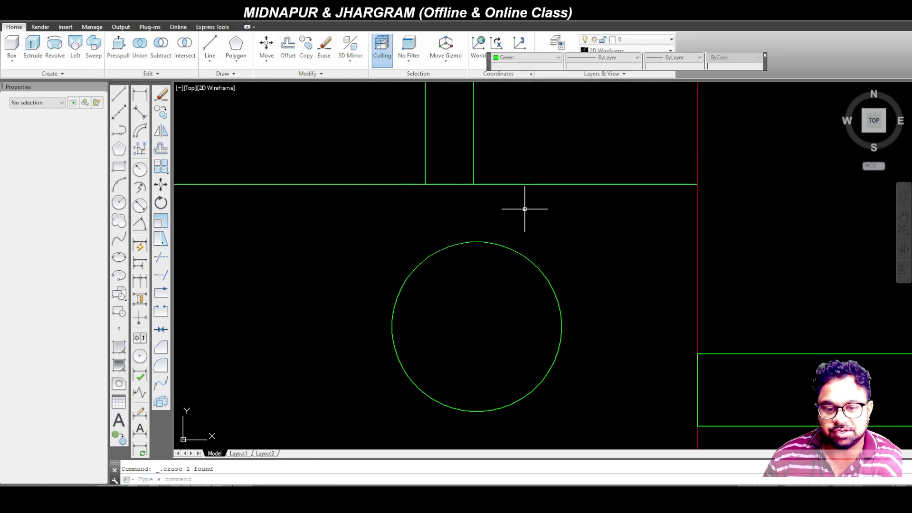
Step: Move the circle by its left quadrant point onto the midpoint of the vertical helper line beside the wall line
scroll(525, 209, "down", 6)
scroll(494, 242, "up", 6)
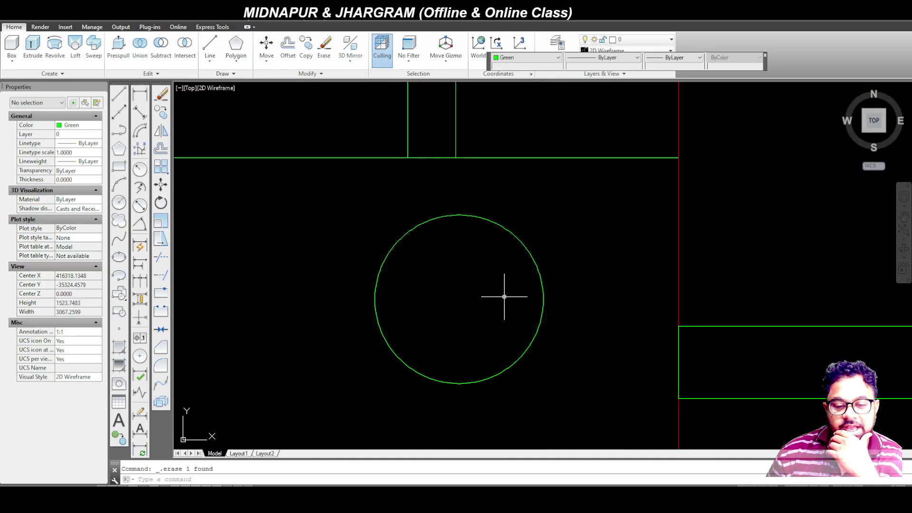
scroll(528, 287, "down", 2)
left_click(581, 362)
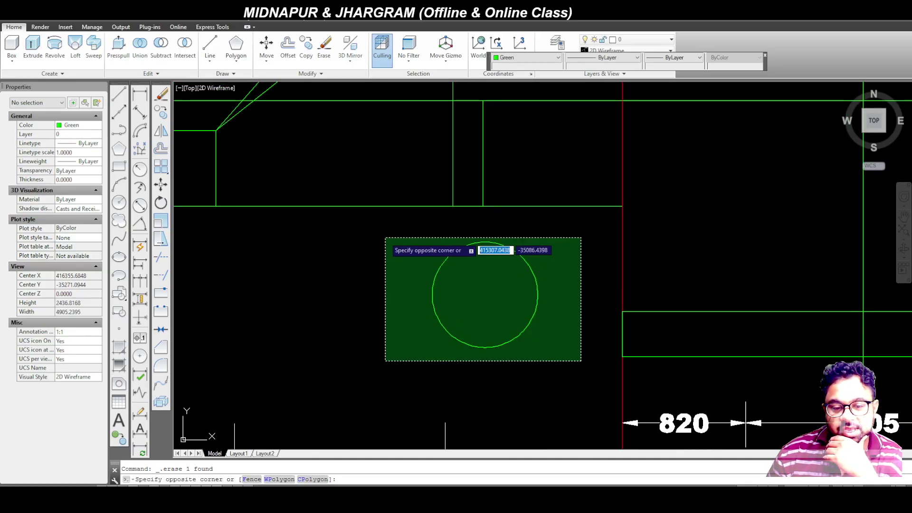
left_click(404, 237)
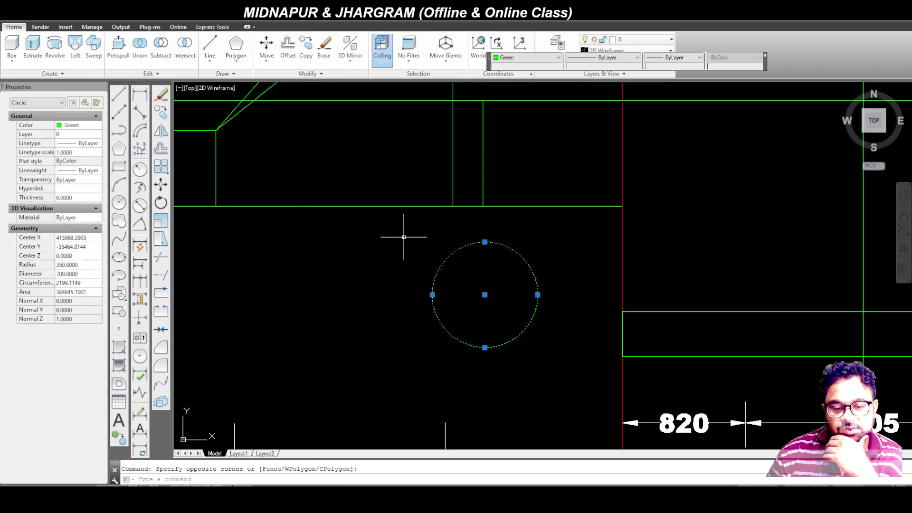
left_click(161, 186)
left_click(433, 294)
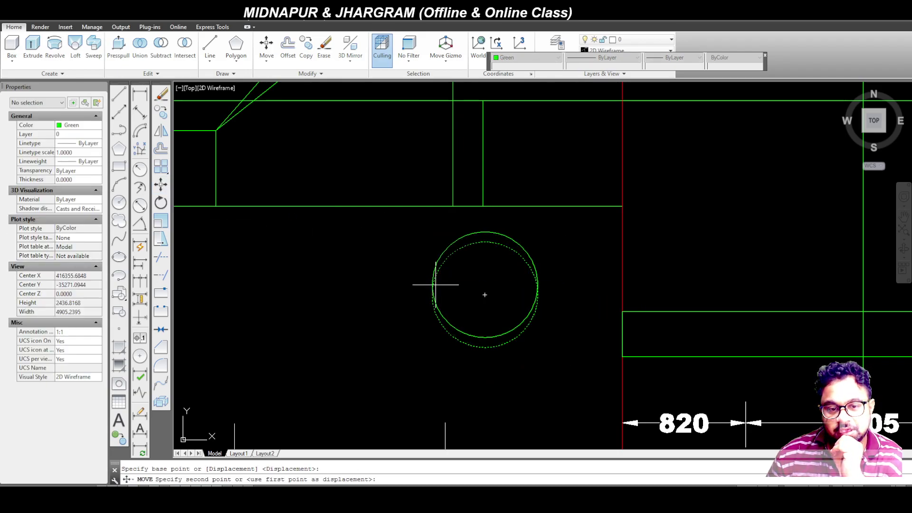
left_click(483, 154)
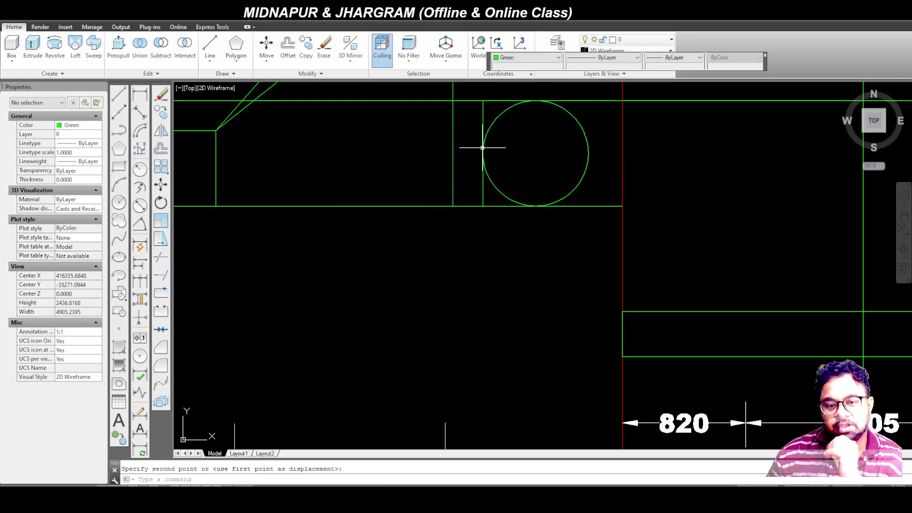
Step: Erase the vertical helper line touching the circle's left side
scroll(440, 203, "down", 5)
scroll(466, 186, "up", 7)
left_click(461, 176)
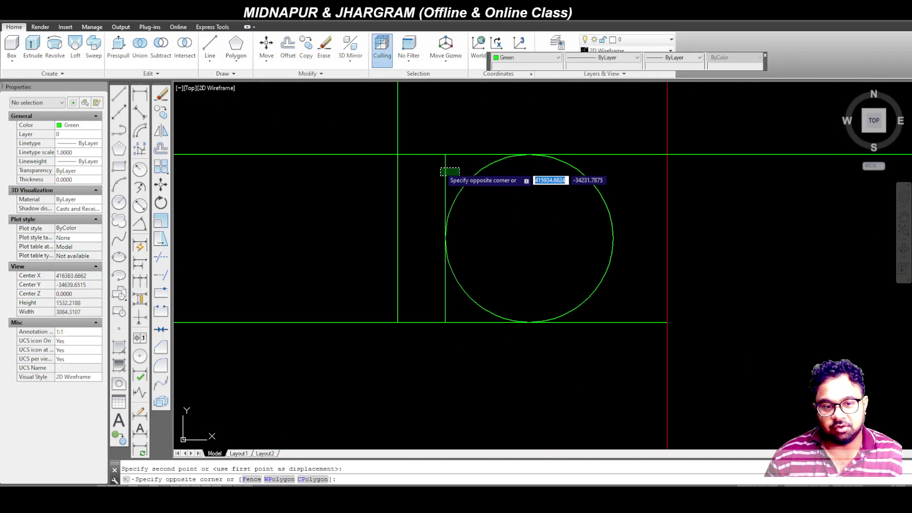
left_click(439, 167)
key("Delete")
Step: Trim the horizontal level line at the circle's top between the left sloping line, the wall line and the red centre line
scroll(452, 244, "down", 4)
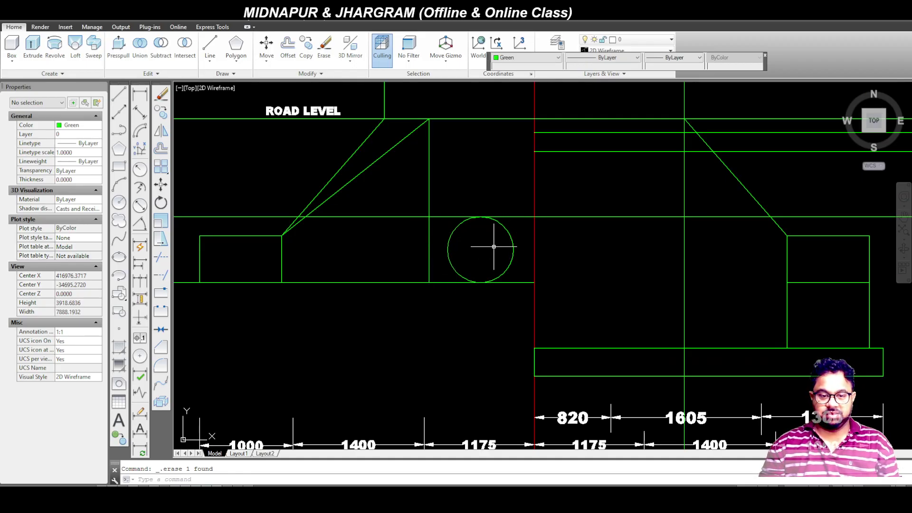
scroll(468, 222, "down", 2)
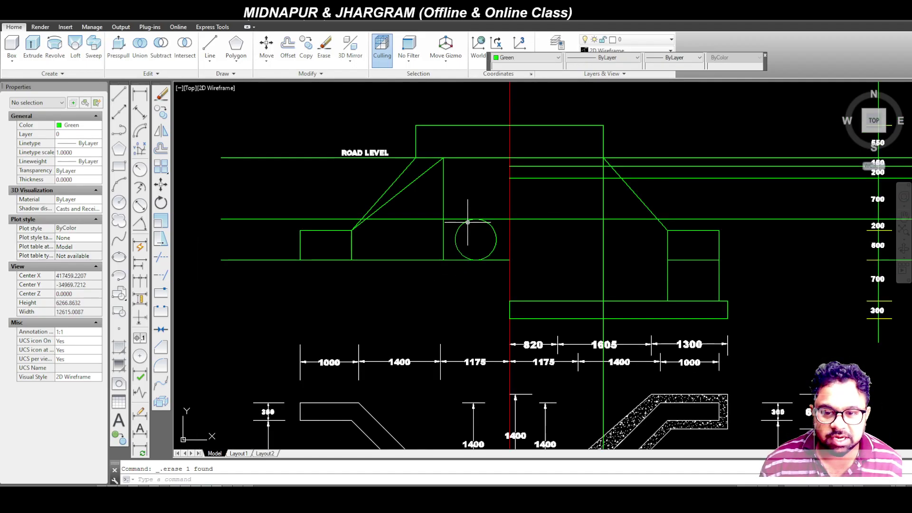
scroll(849, 235, "up", 6)
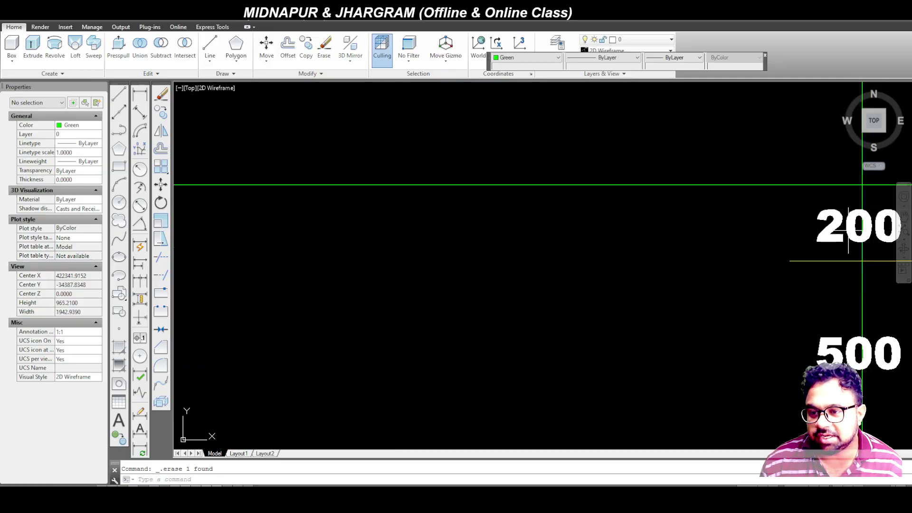
scroll(864, 244, "down", 4)
scroll(864, 245, "down", 2)
scroll(459, 247, "up", 6)
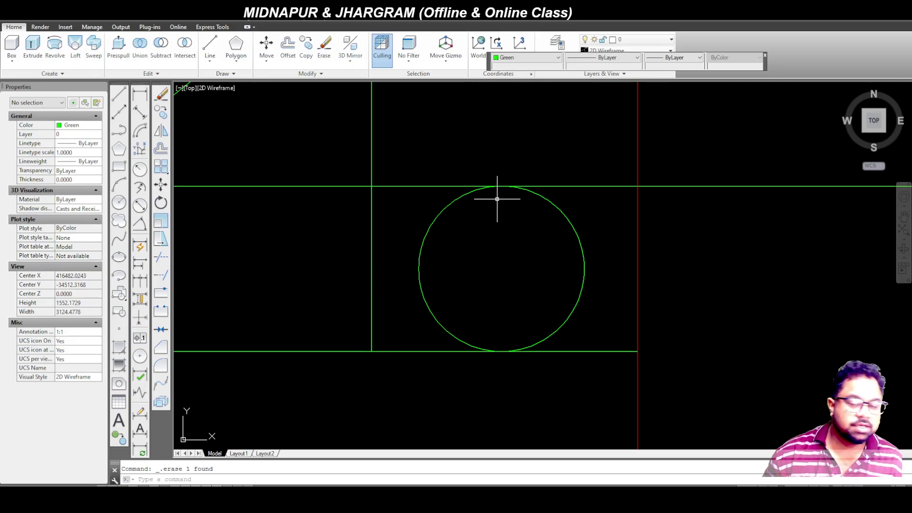
scroll(456, 273, "down", 6)
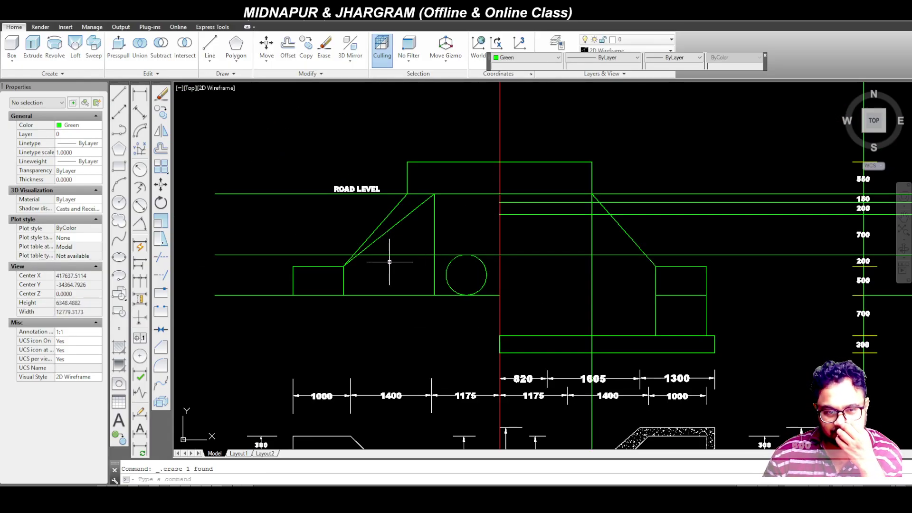
scroll(410, 259, "up", 2)
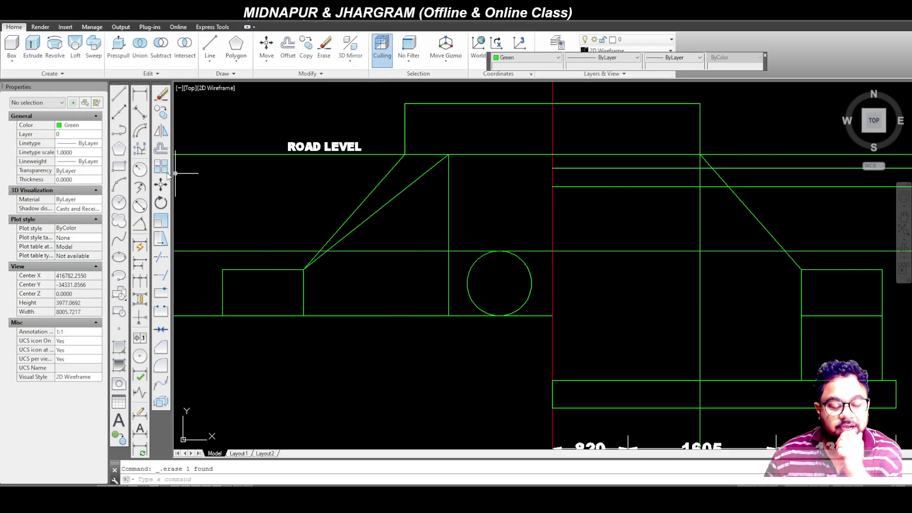
type("TR")
key("Return")
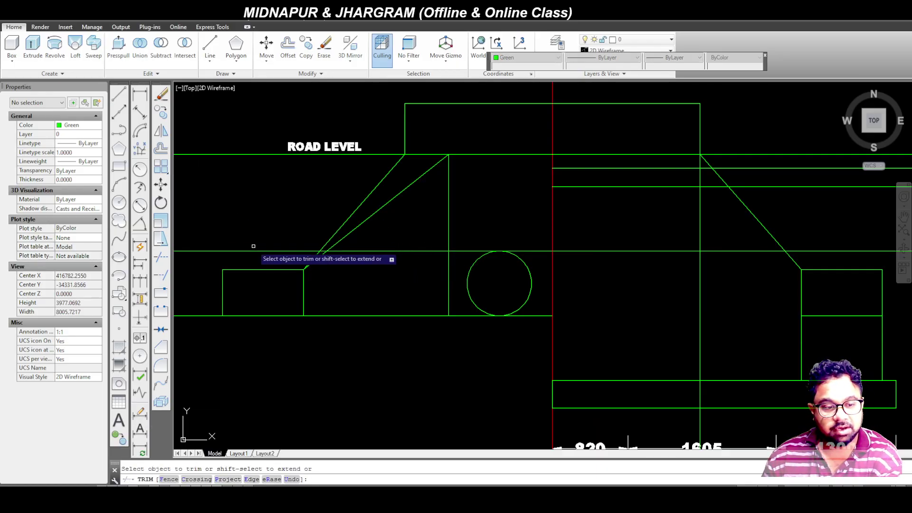
scroll(321, 252, "up", 2)
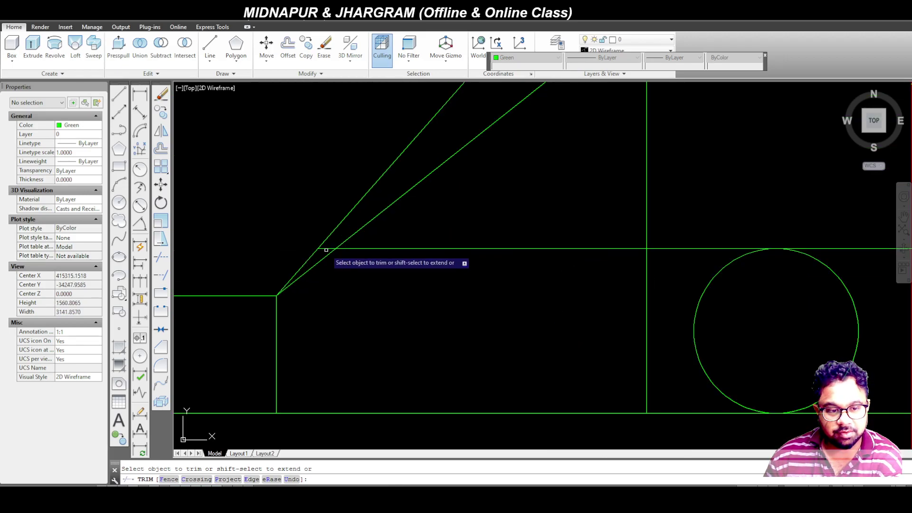
left_click(448, 248)
scroll(451, 262, "down", 3)
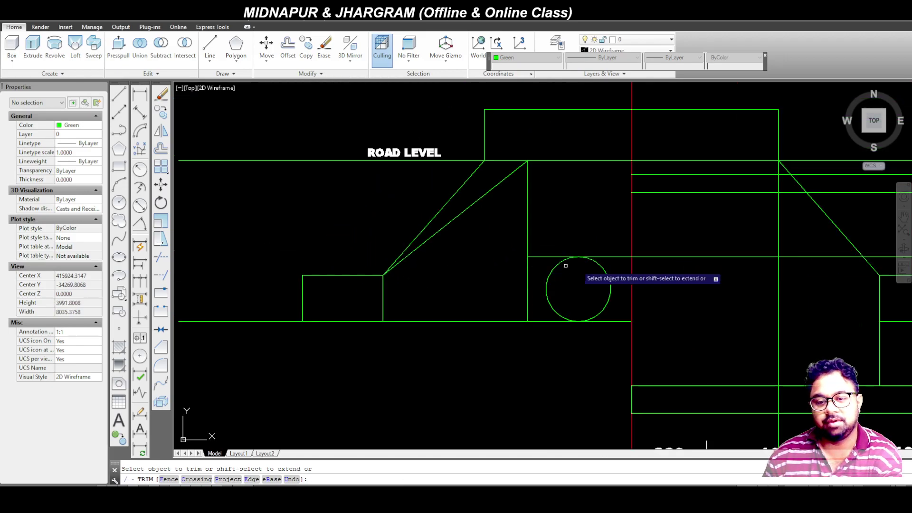
left_click(542, 266)
left_click(535, 251)
left_click(618, 265)
left_click(600, 233)
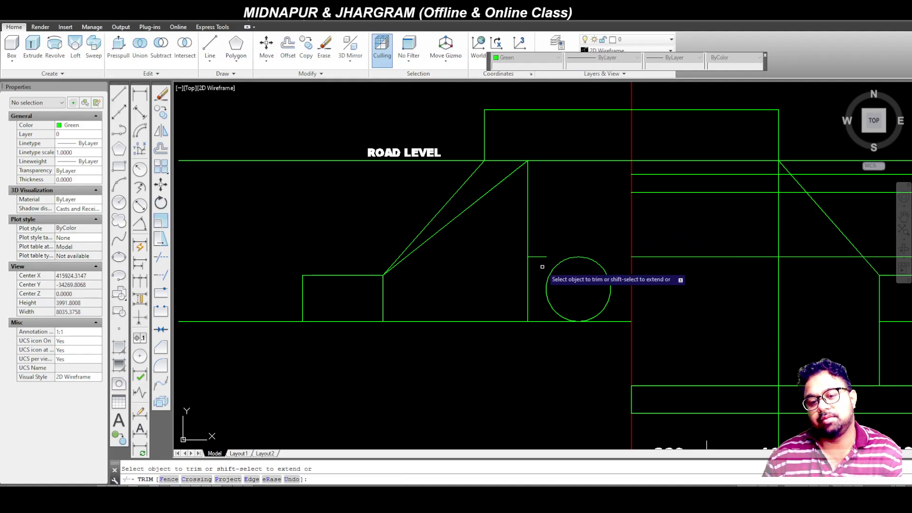
key("Escape")
Step: Erase the leftover horizontal stub between the vertical wall line and the circle
left_click(535, 261)
left_click(534, 235)
key("Delete")
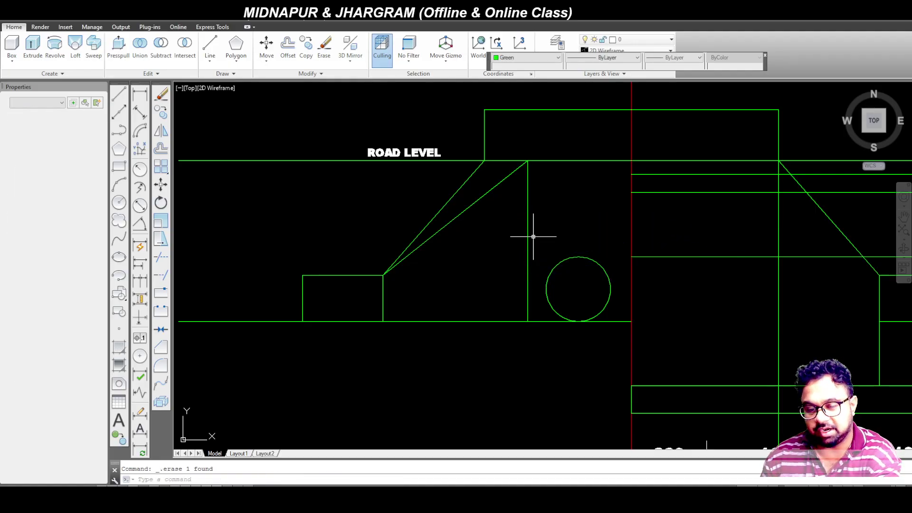
Step: Compare the new half elevation with the finished reference elevation and the plan to identify the remaining projection lines
scroll(474, 259, "down", 2)
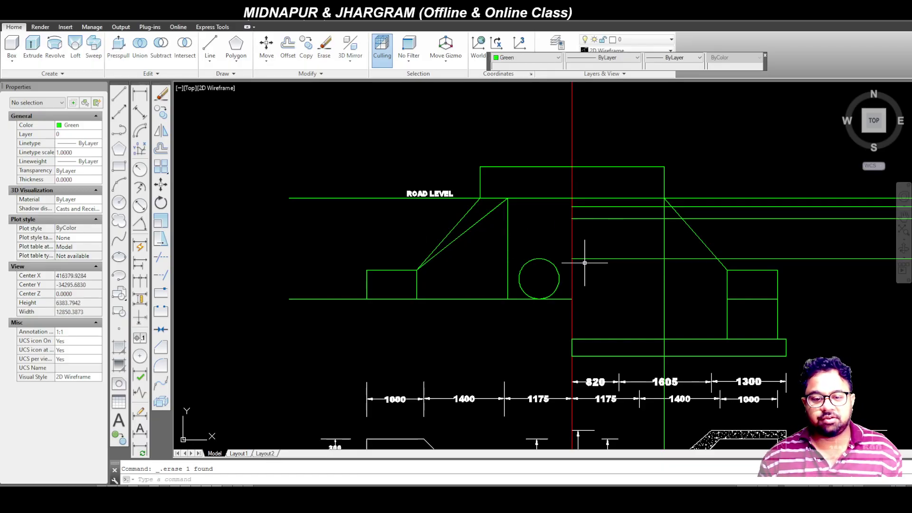
scroll(576, 267, "down", 5)
scroll(382, 271, "up", 6)
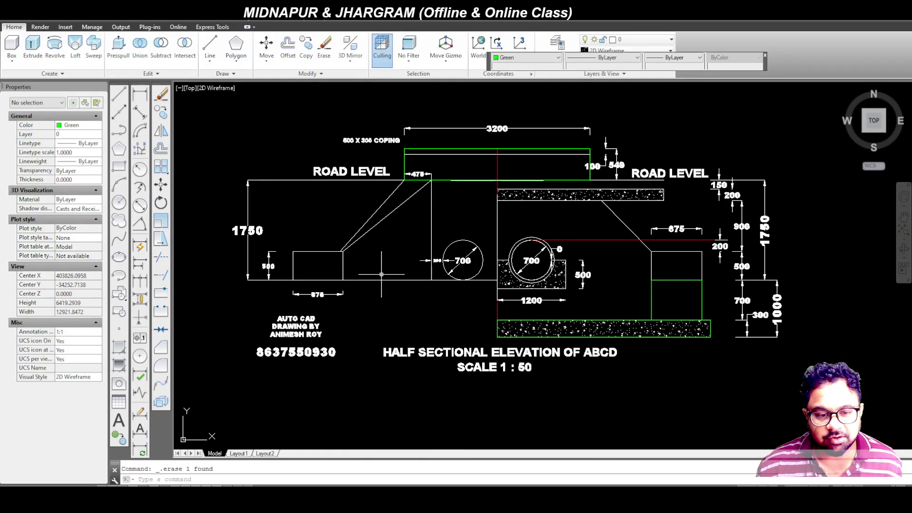
scroll(353, 230, "down", 2)
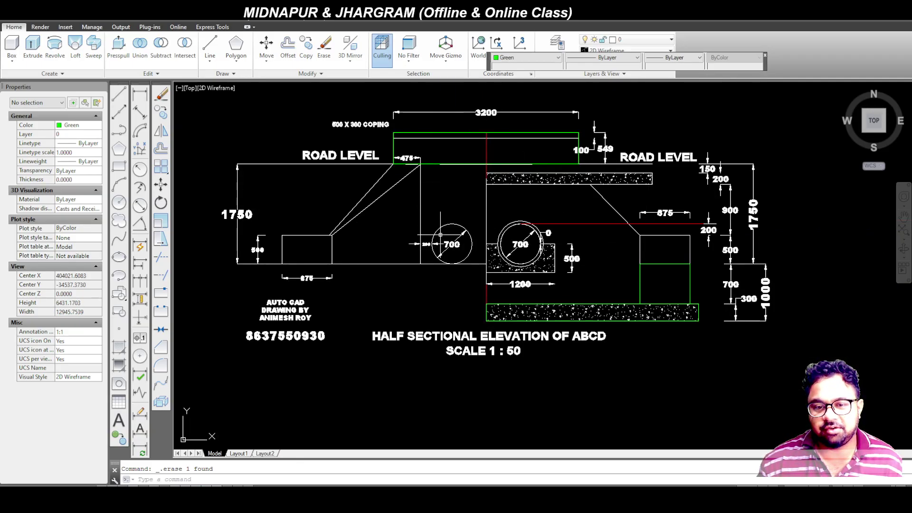
scroll(389, 239, "down", 3)
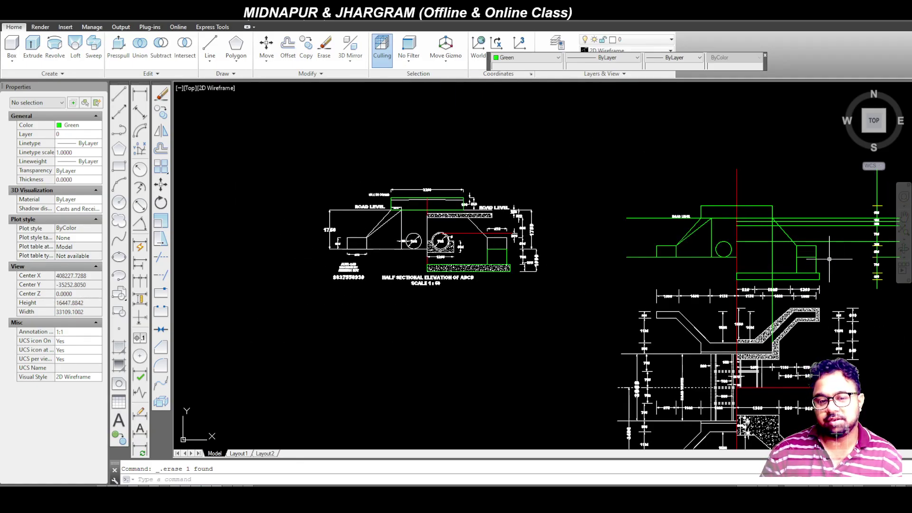
scroll(831, 253, "up", 5)
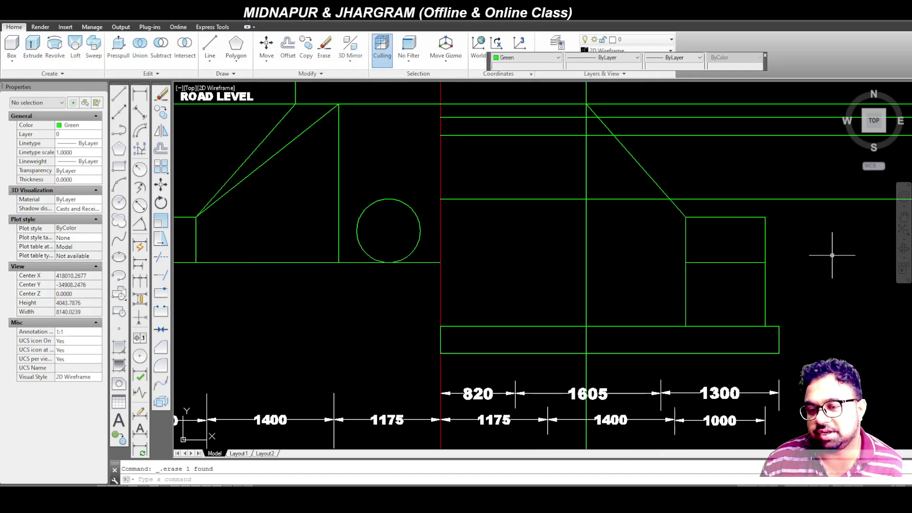
scroll(638, 274, "down", 2)
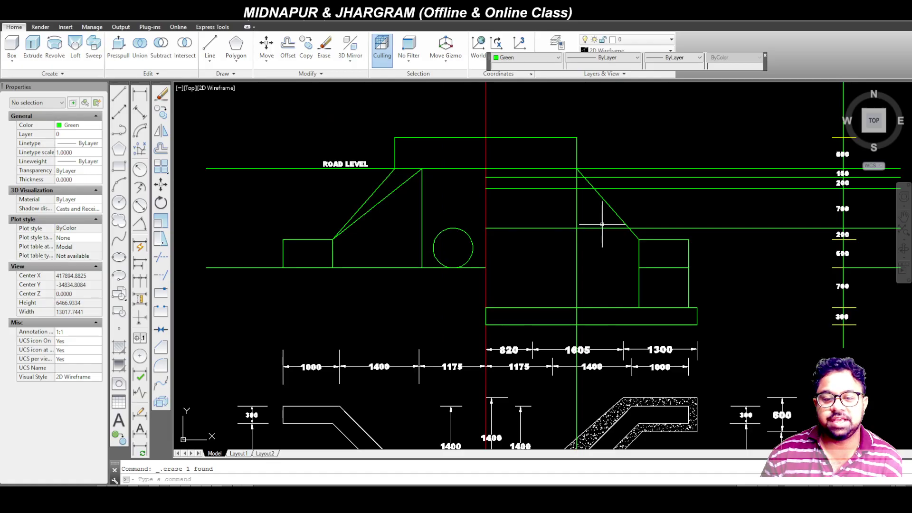
scroll(600, 223, "down", 4)
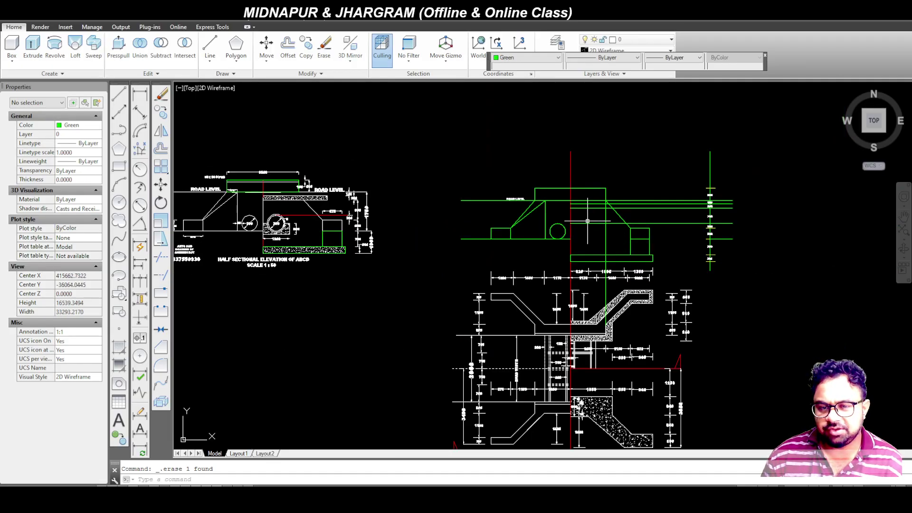
Step: Erase the vertical projection line running down from the parapet's right end to the plan
scroll(588, 221, "up", 4)
left_click(631, 274)
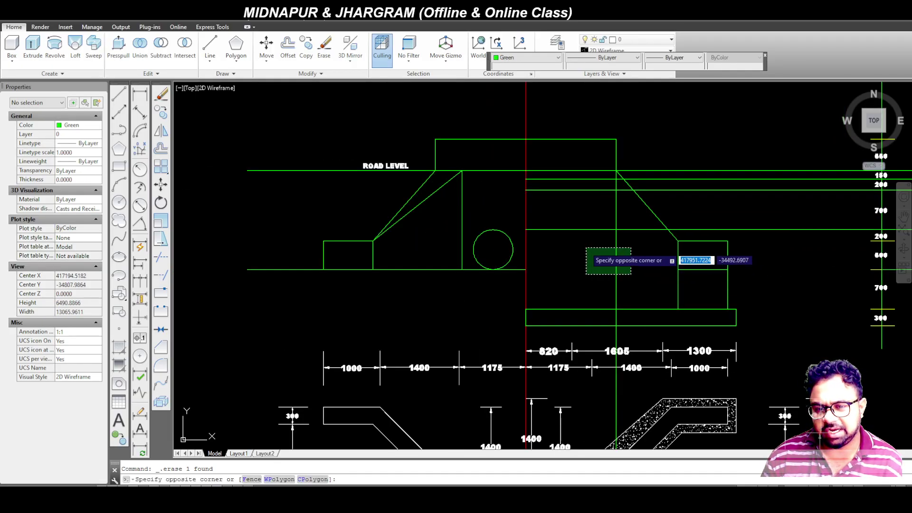
left_click(587, 247)
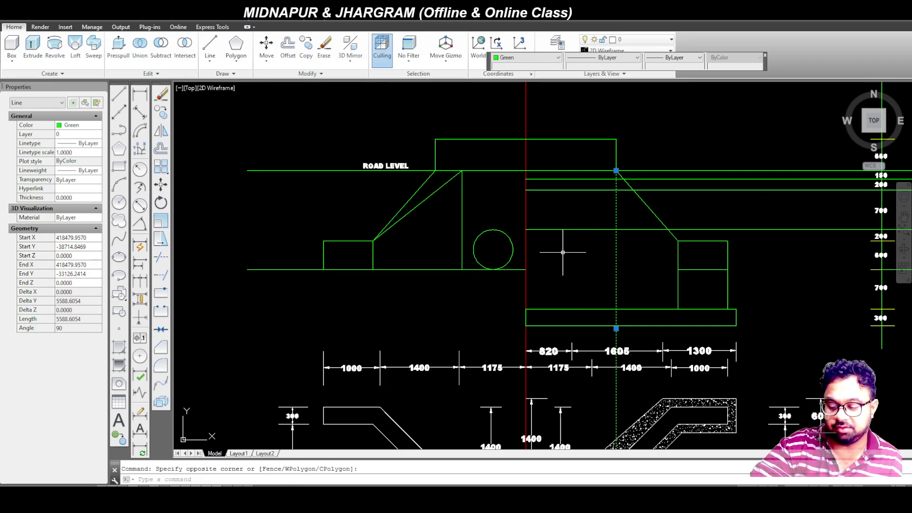
key("Delete")
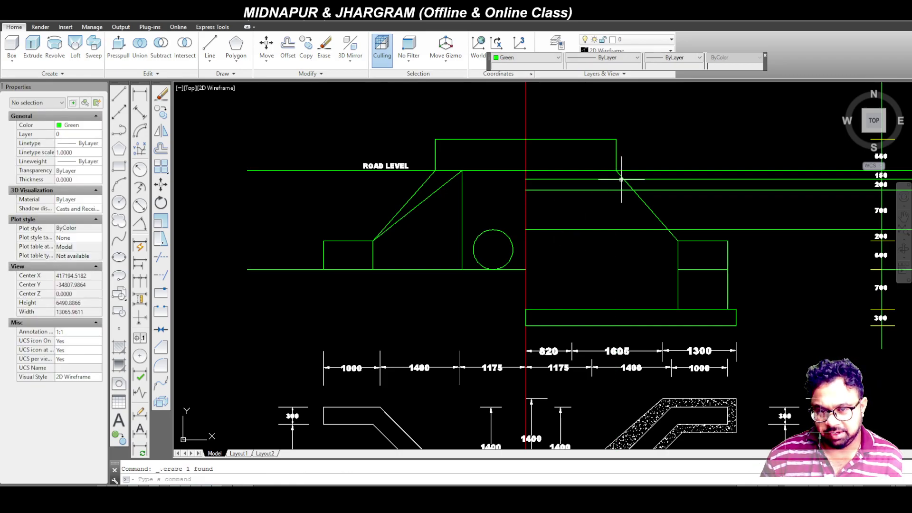
Step: Trim the right sloping wing wall line between the road level line and the lower line of the 200 mm slab band
scroll(628, 183, "up", 6)
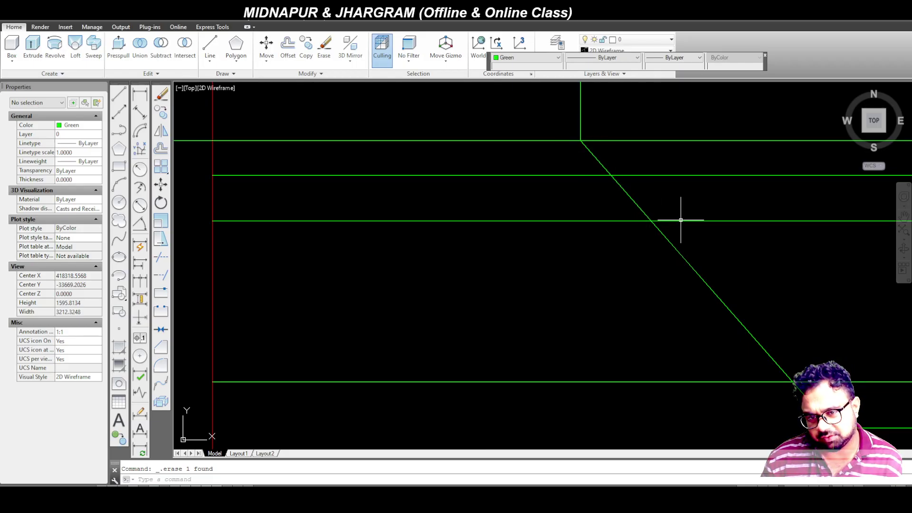
scroll(679, 219, "down", 8)
scroll(447, 240, "down", 2)
scroll(281, 220, "up", 8)
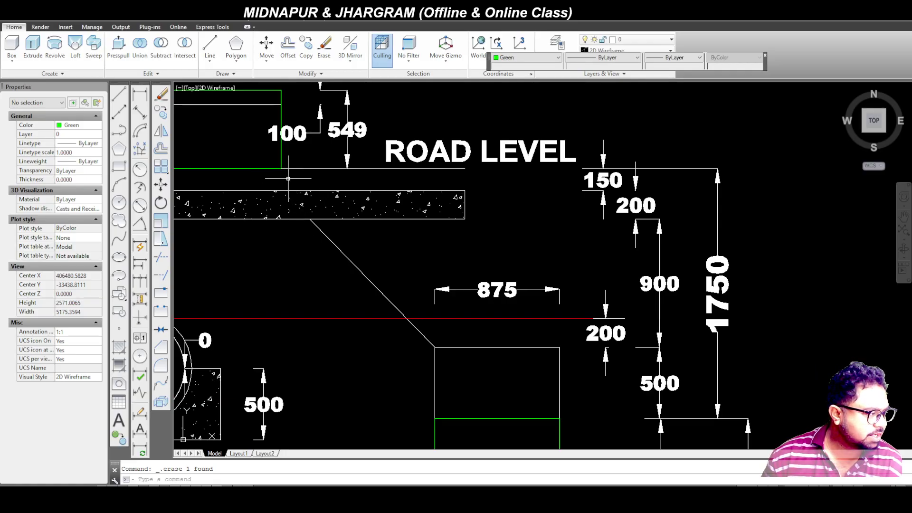
scroll(311, 223, "down", 8)
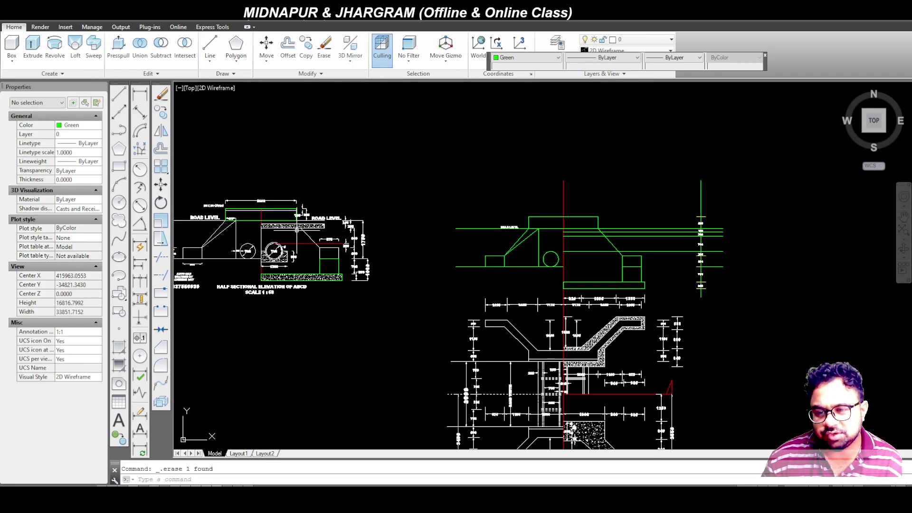
scroll(612, 229, "up", 8)
scroll(581, 227, "up", 4)
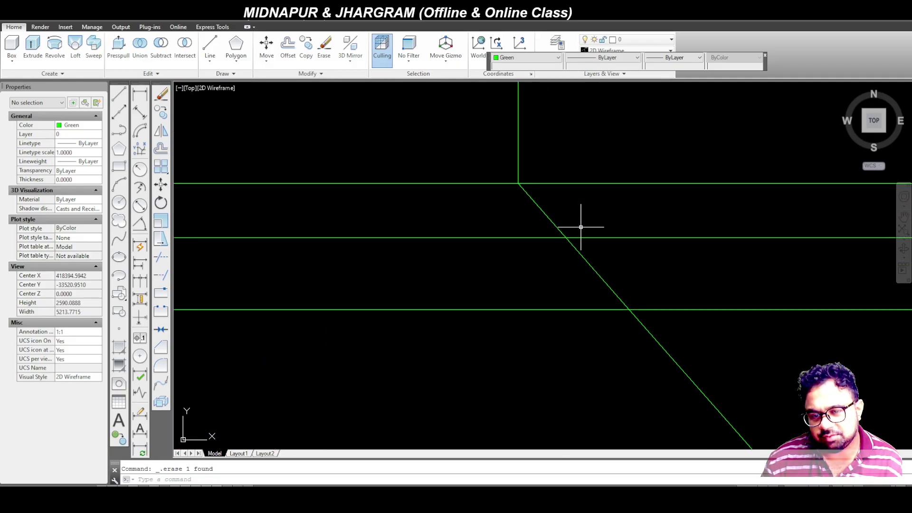
scroll(581, 229, "down", 2)
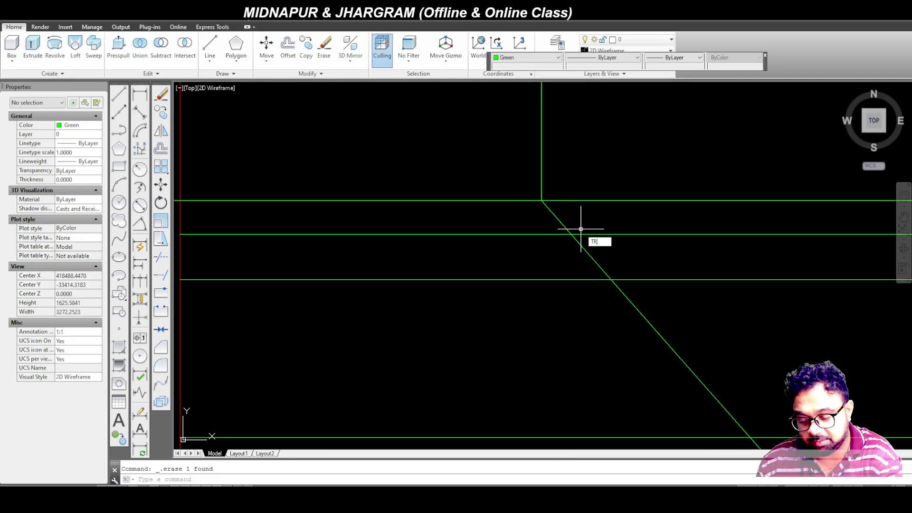
key("Return")
key("Return")
left_click(579, 225)
left_click(539, 215)
left_click(615, 256)
left_click(564, 238)
Step: Examine in the reference elevation how the road level line and the concrete slab end on the right half
scroll(564, 231, "down", 5)
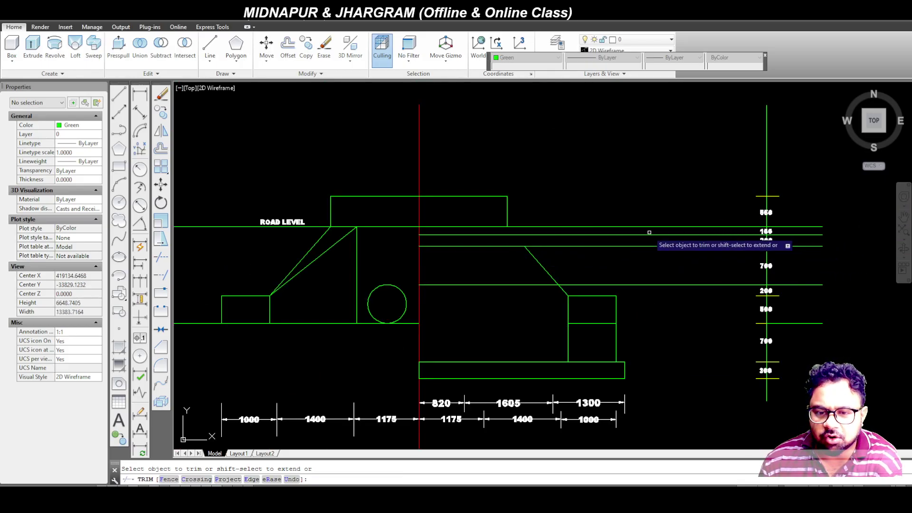
scroll(635, 235, "up", 2)
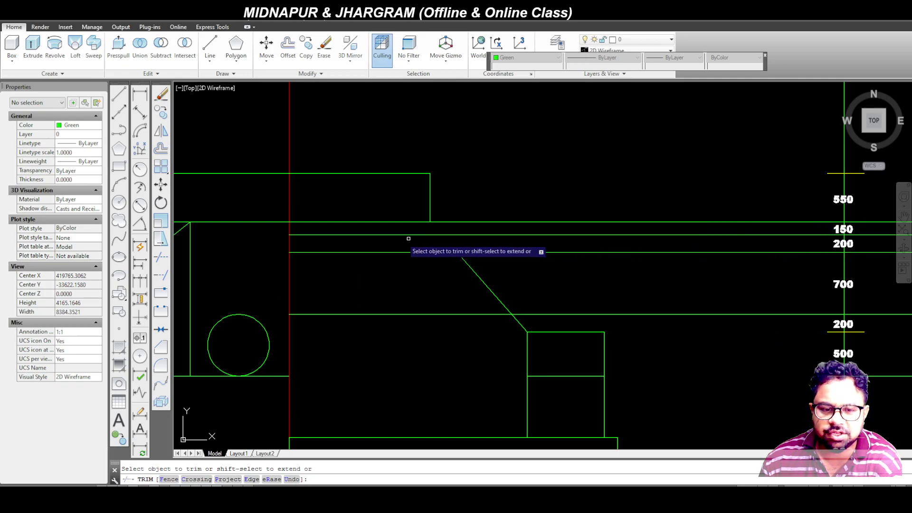
scroll(736, 229, "down", 2)
scroll(359, 231, "down", 2)
scroll(236, 223, "up", 4)
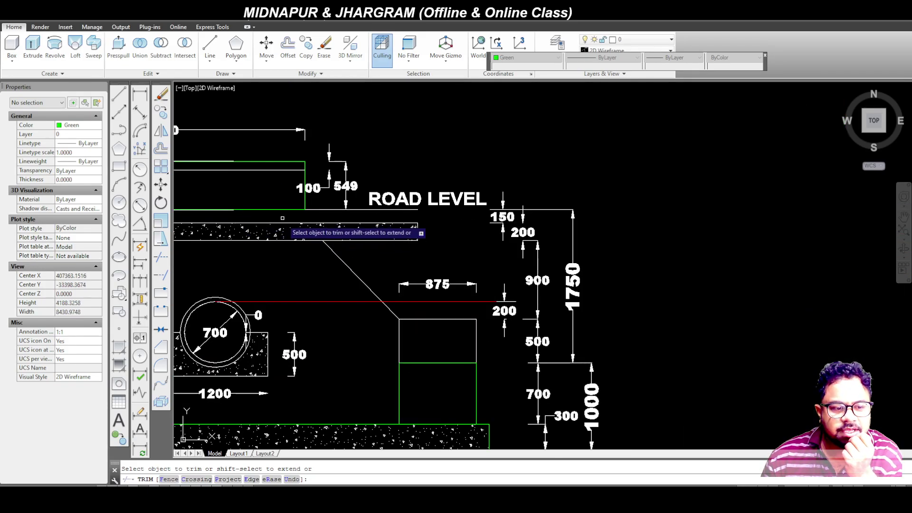
scroll(280, 231, "down", 4)
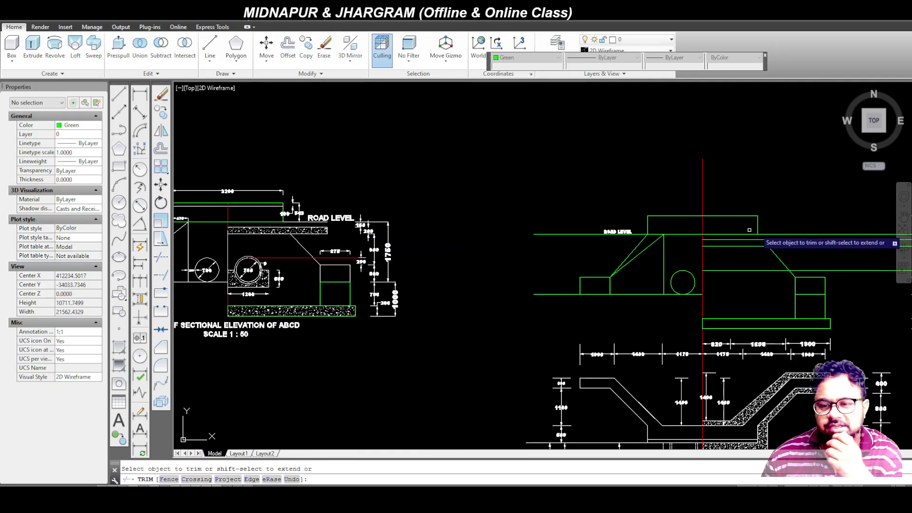
scroll(742, 236, "down", 2)
scroll(742, 236, "up", 5)
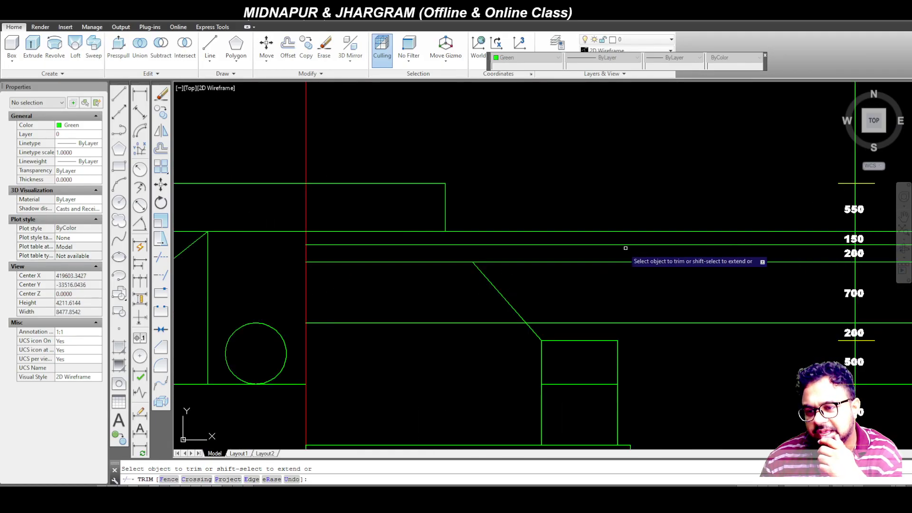
scroll(626, 248, "down", 2)
scroll(654, 244, "up", 2)
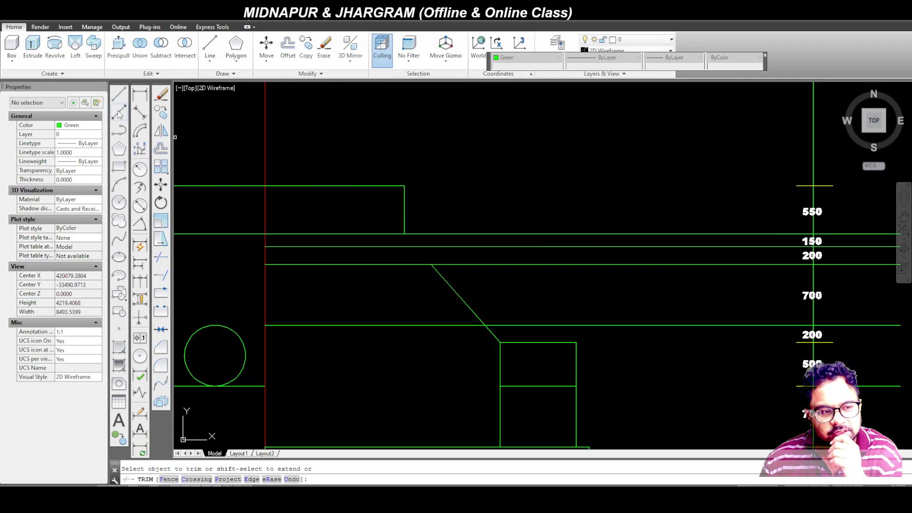
Step: Draw a vertical line about 524 mm long down across the road level line, ending just above the slab's upper line
left_click(122, 96)
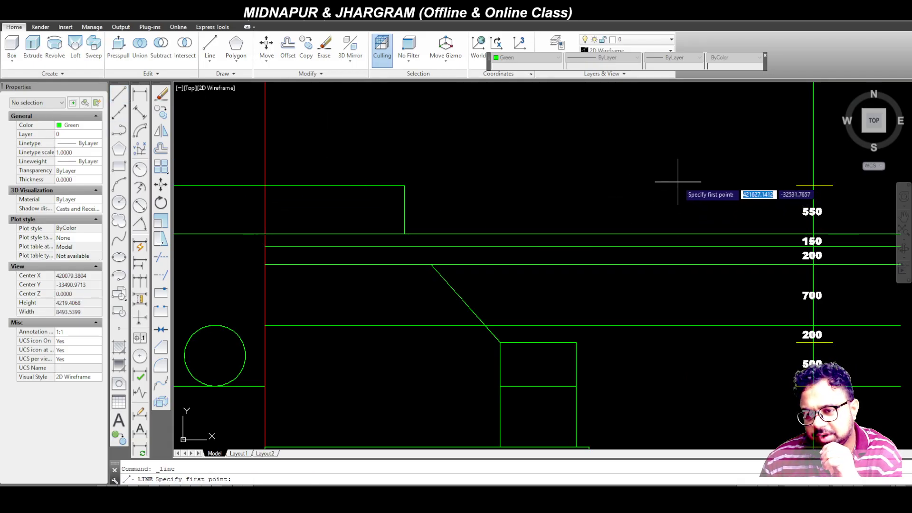
left_click(697, 197)
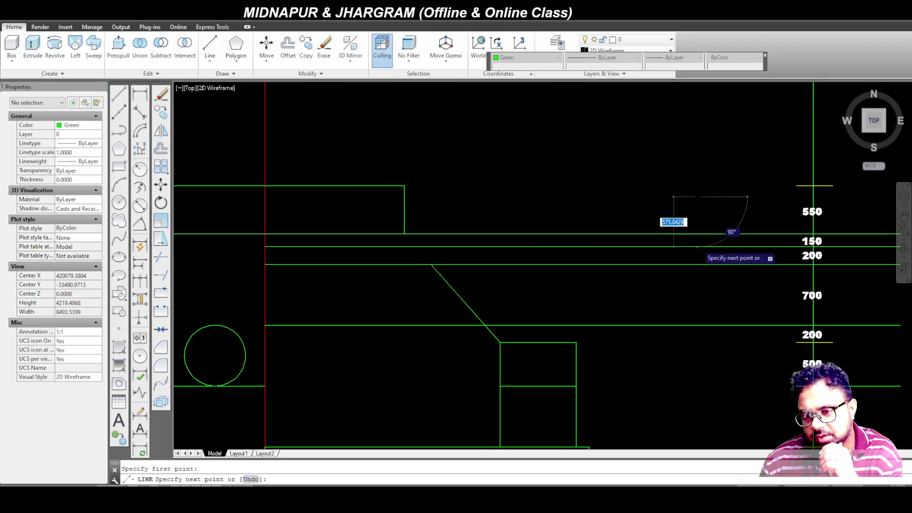
scroll(697, 245, "up", 4)
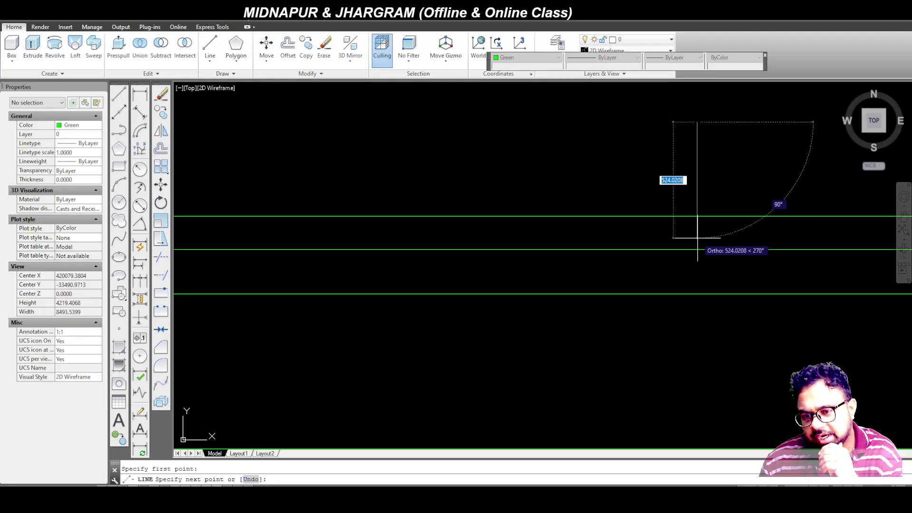
left_click(697, 238)
key("Escape")
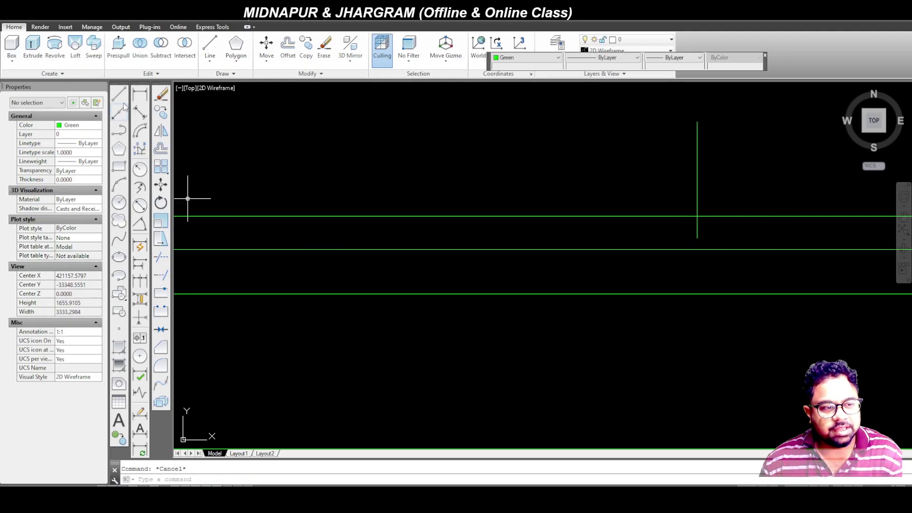
key("space")
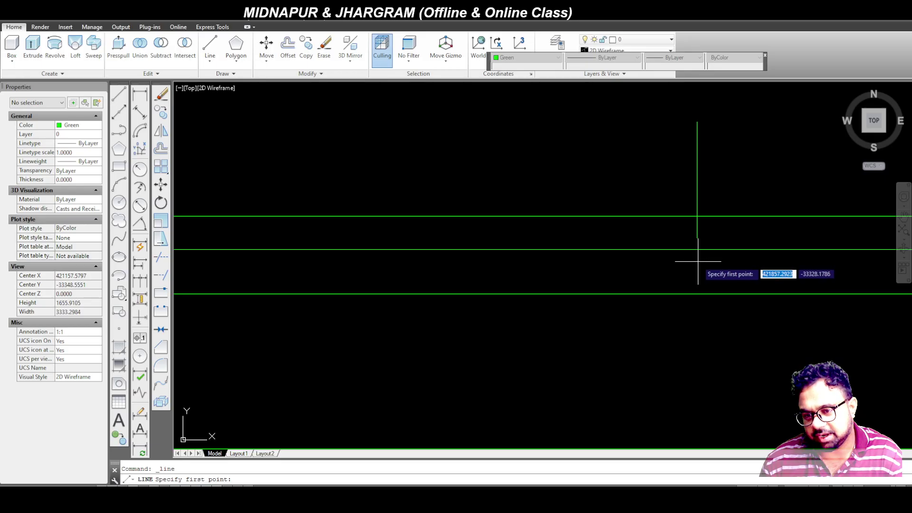
key("Escape")
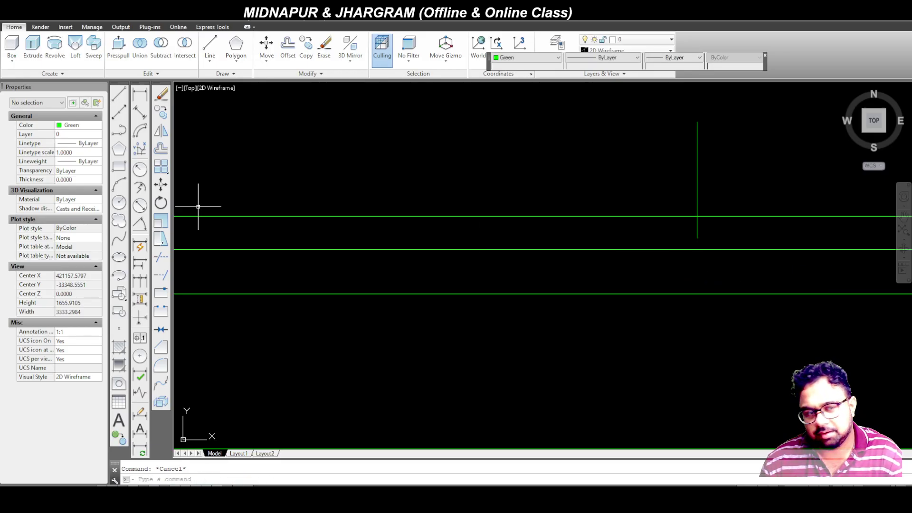
Step: Draw a second vertical line in line with the first, from just below the slab's upper line down past its lower line
left_click(120, 95)
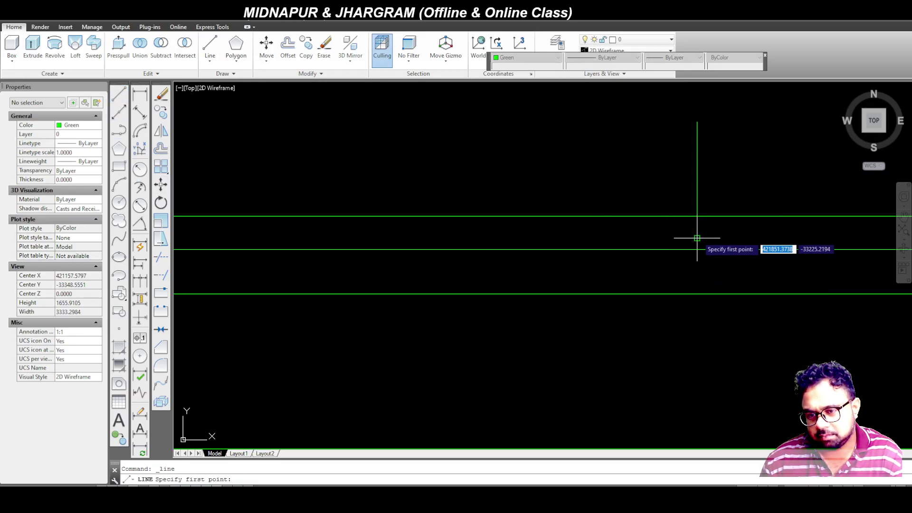
left_click(698, 260)
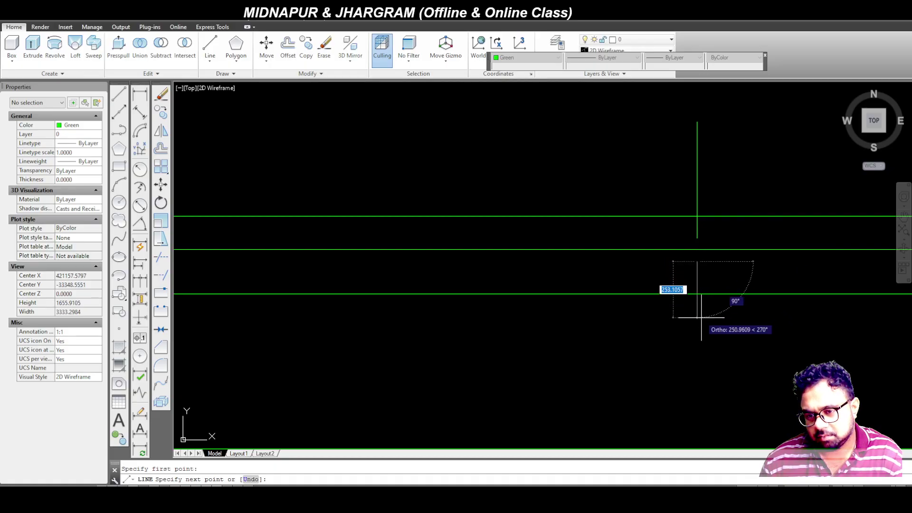
left_click(698, 349)
key("Escape")
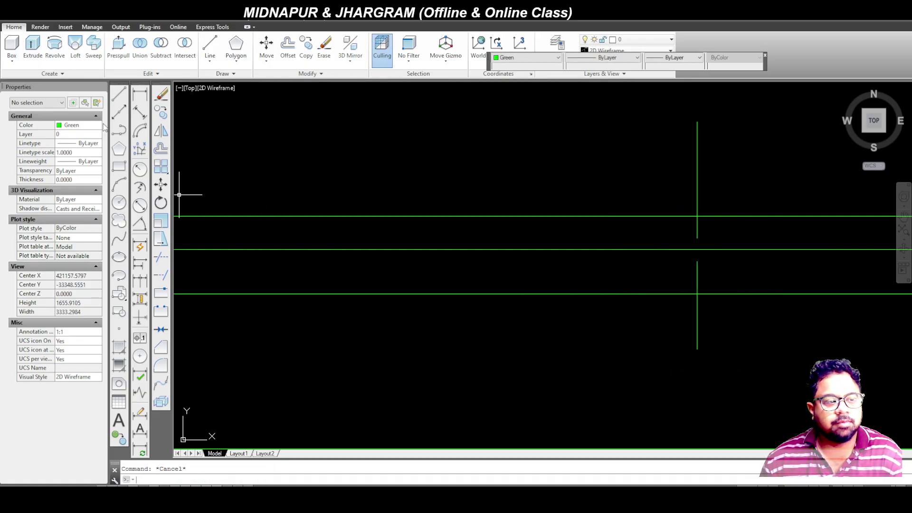
Step: Draw two short diagonals for the break symbol, joining each inner end of the vertical lines to the slab's upper line on opposite sides
left_click(119, 95)
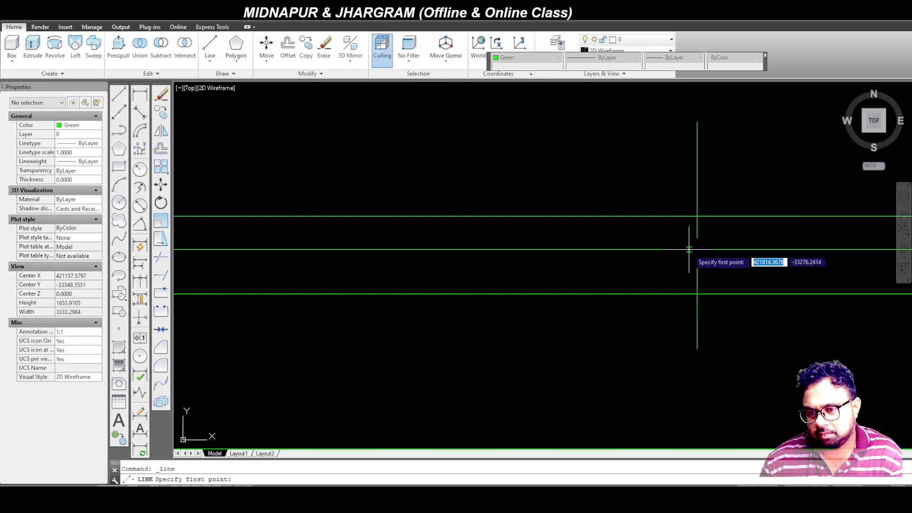
left_click(709, 249)
left_click(697, 261)
key("Escape")
left_click(119, 95)
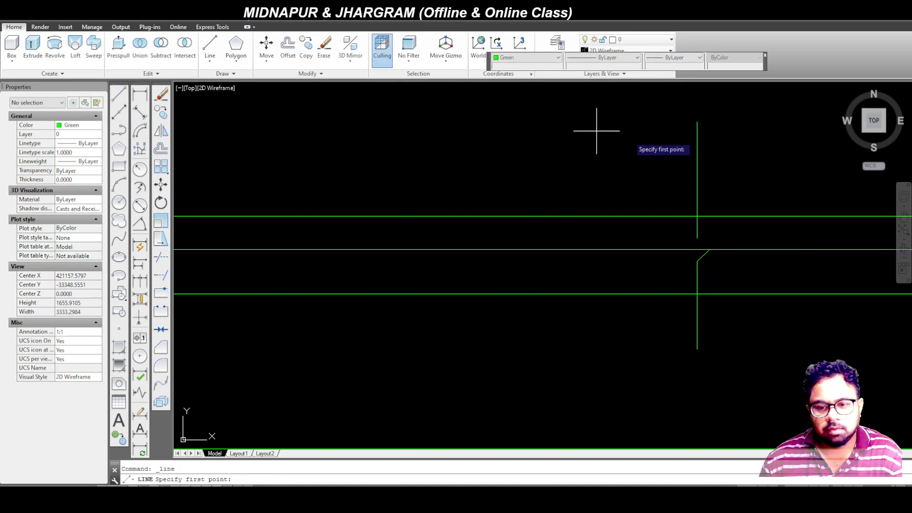
left_click(698, 244)
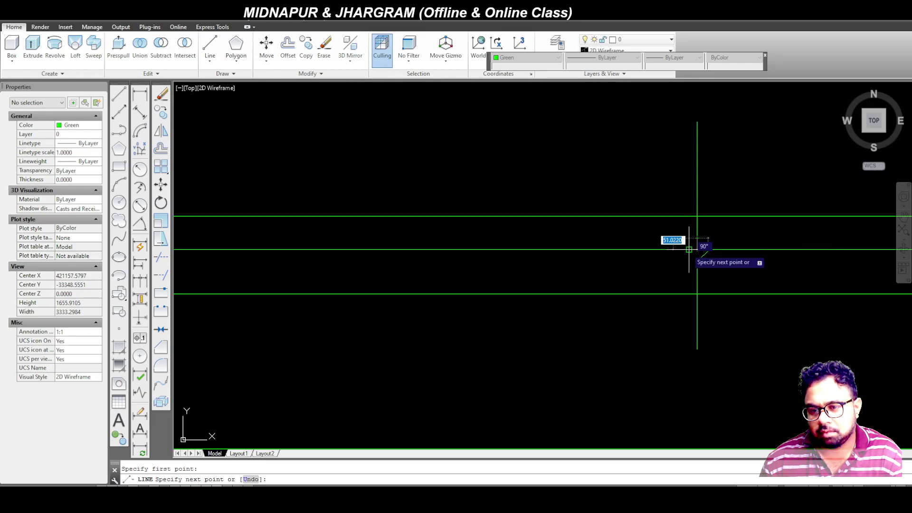
left_click(691, 248)
key("Escape")
Step: Trim the road level line and the two slab lines where they extend past the vertical break line on the right half
scroll(525, 256, "down", 4)
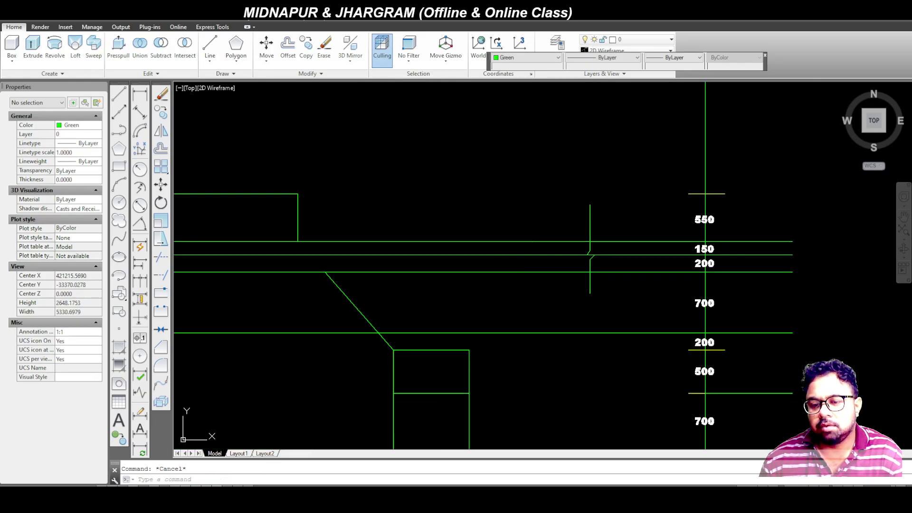
key("Return")
left_click(658, 290)
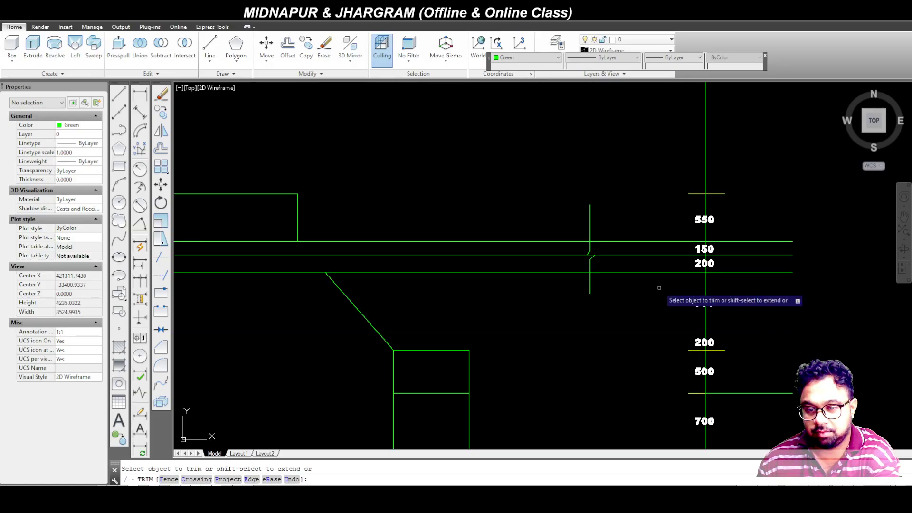
left_click(613, 203)
left_click(791, 222)
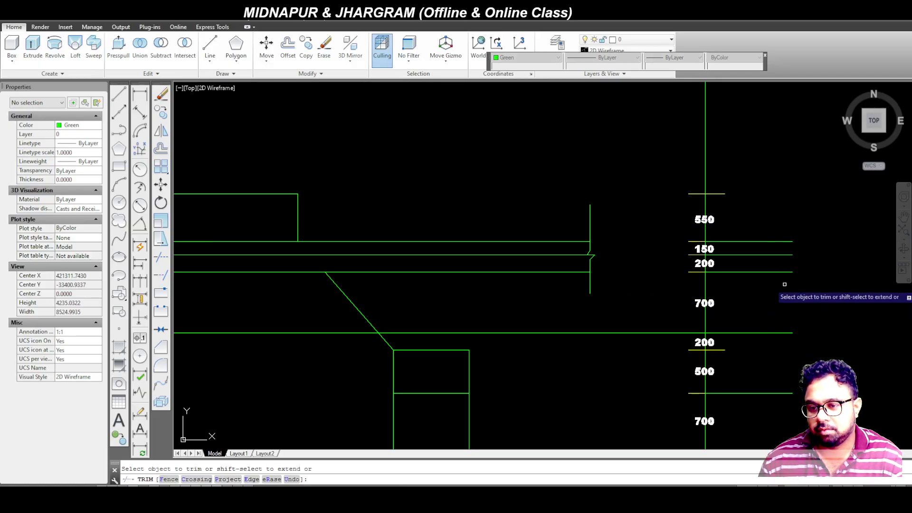
Step: Erase the three leftover segments of the road level and slab lines crossing the vertical dimension line
key("Escape")
left_click(791, 281)
left_click(765, 195)
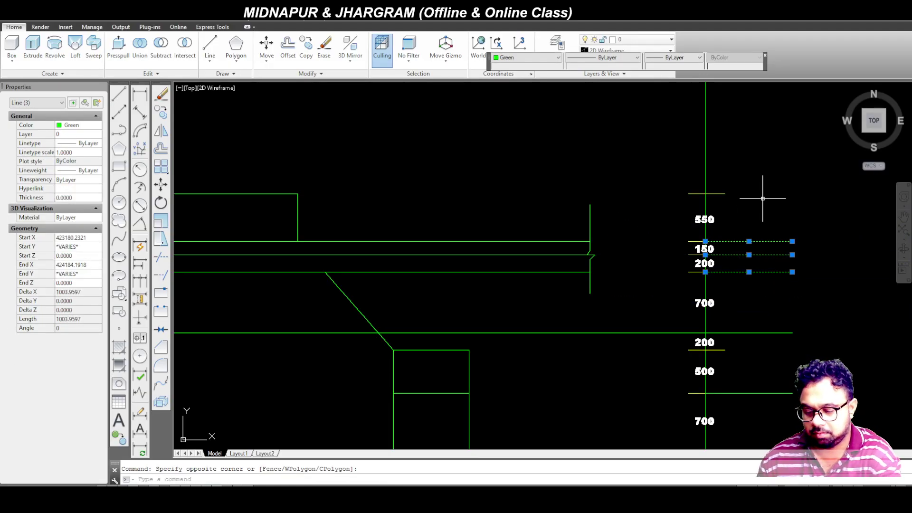
key("Delete")
Step: Examine the pipe section and its concrete bedding in the reference elevation and compare them with the drawn half elevation
scroll(674, 270, "down", 2)
scroll(406, 263, "up", 2)
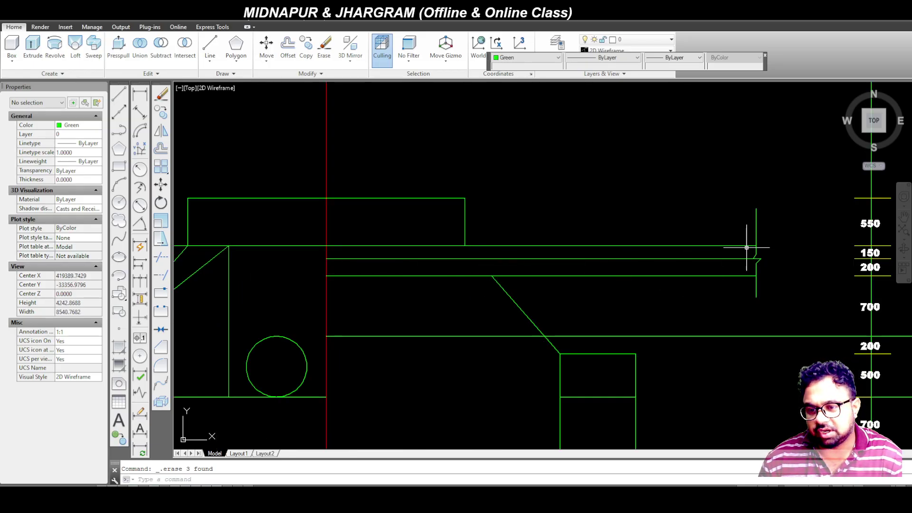
scroll(481, 247, "down", 2)
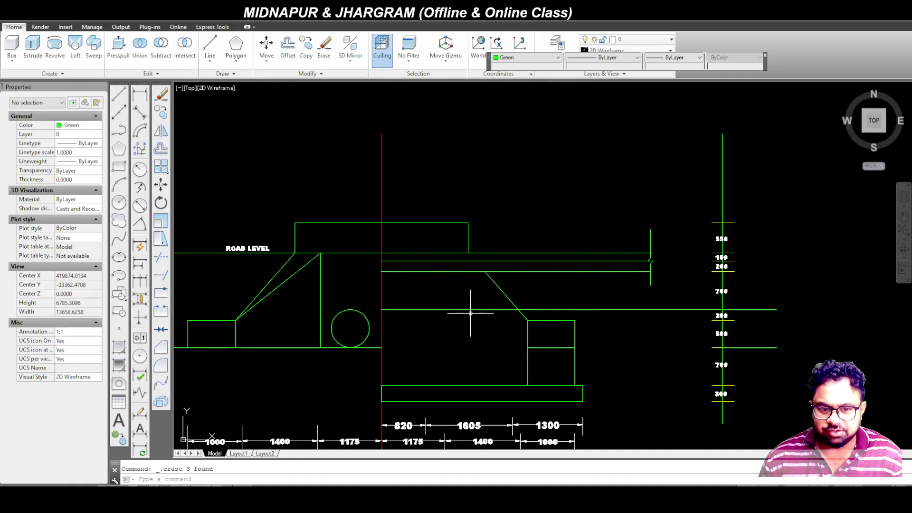
scroll(471, 306, "up", 2)
scroll(558, 228, "down", 2)
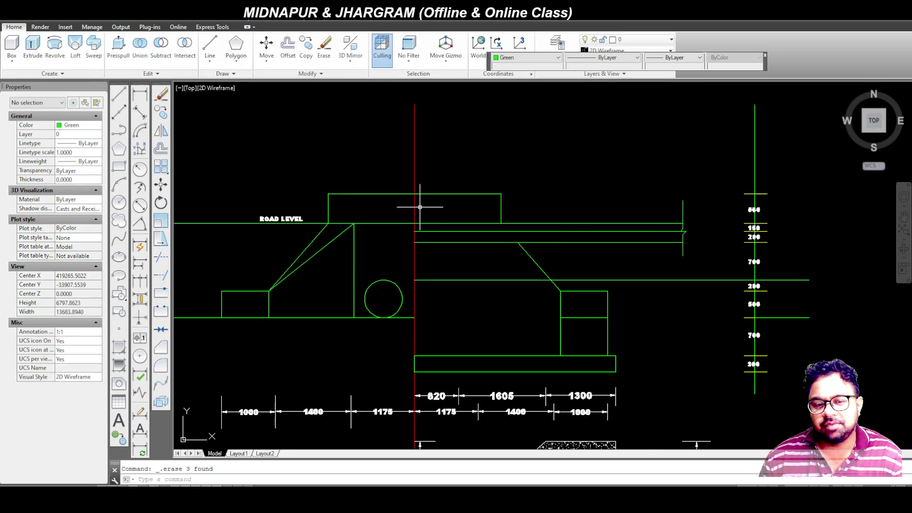
scroll(666, 233, "down", 4)
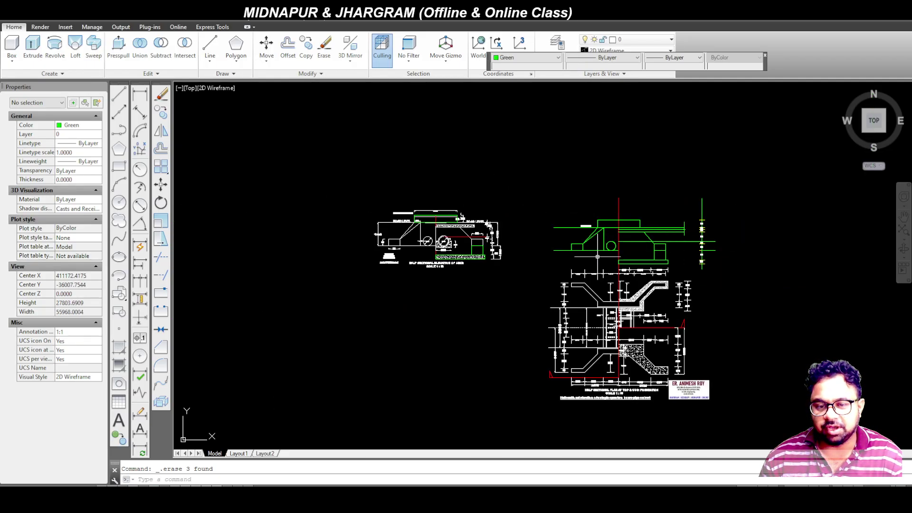
scroll(470, 245, "up", 5)
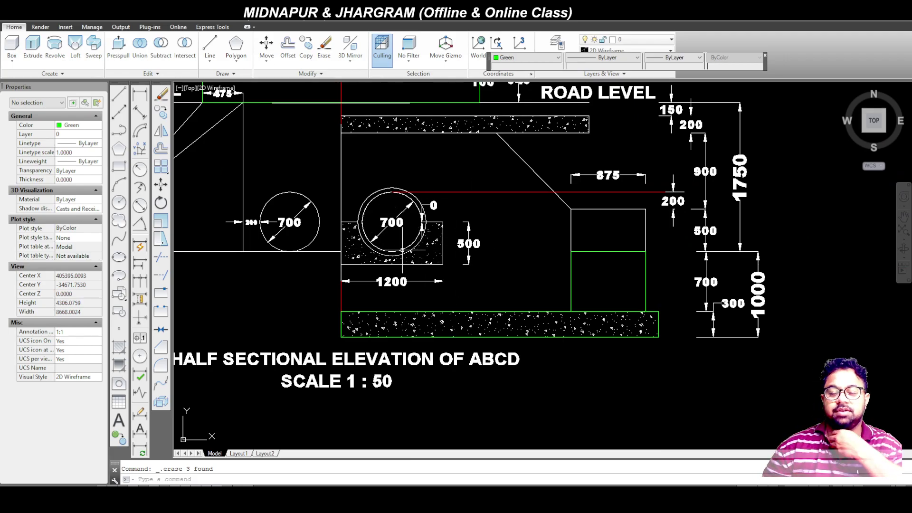
scroll(405, 251, "down", 3)
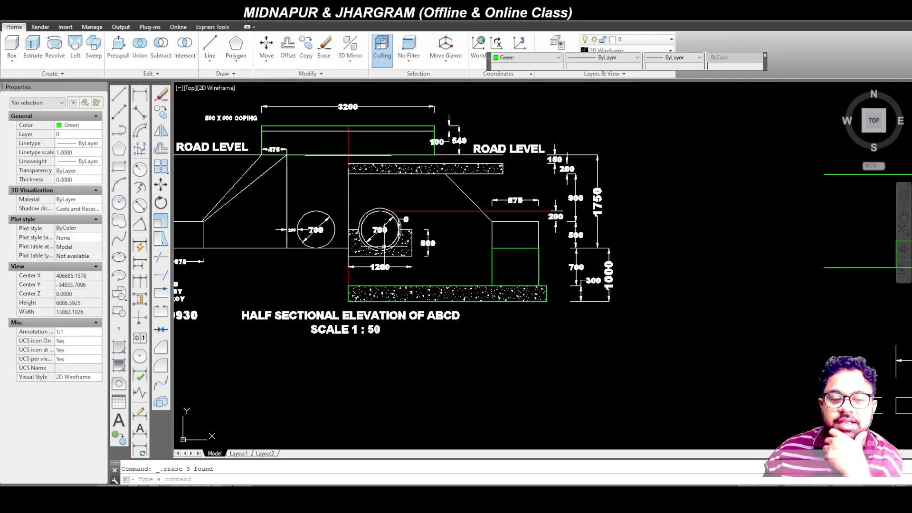
scroll(299, 242, "down", 6)
scroll(634, 242, "up", 5)
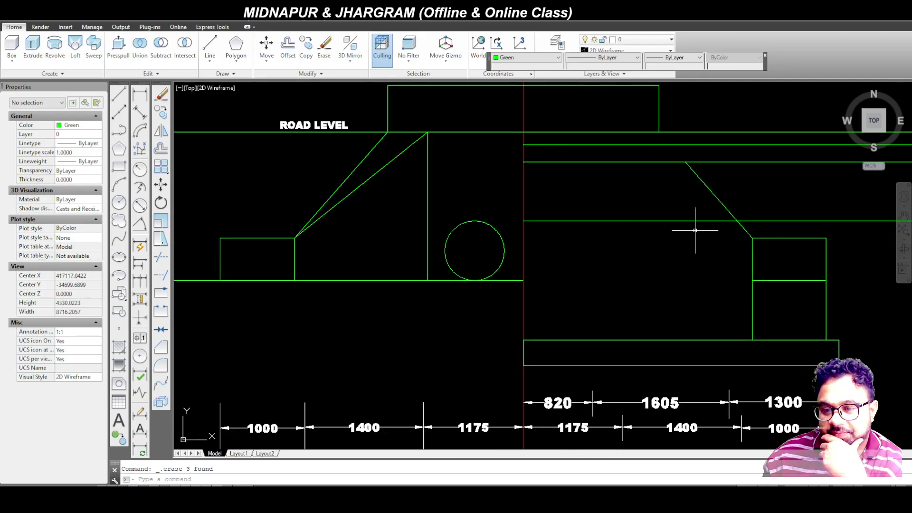
scroll(613, 238, "down", 1)
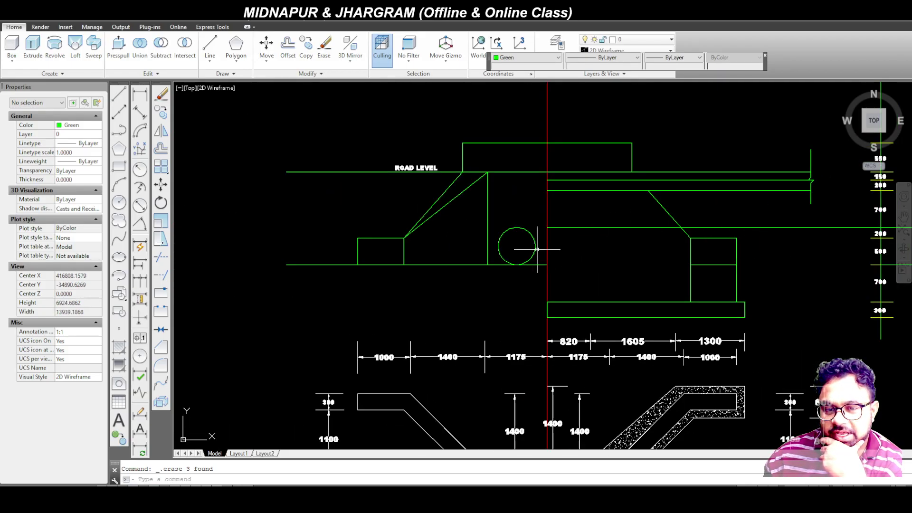
Step: Measure the gap between the left half's pipe circle and the red centre line with a linear dimension, and erase that dimension
scroll(552, 250, "up", 5)
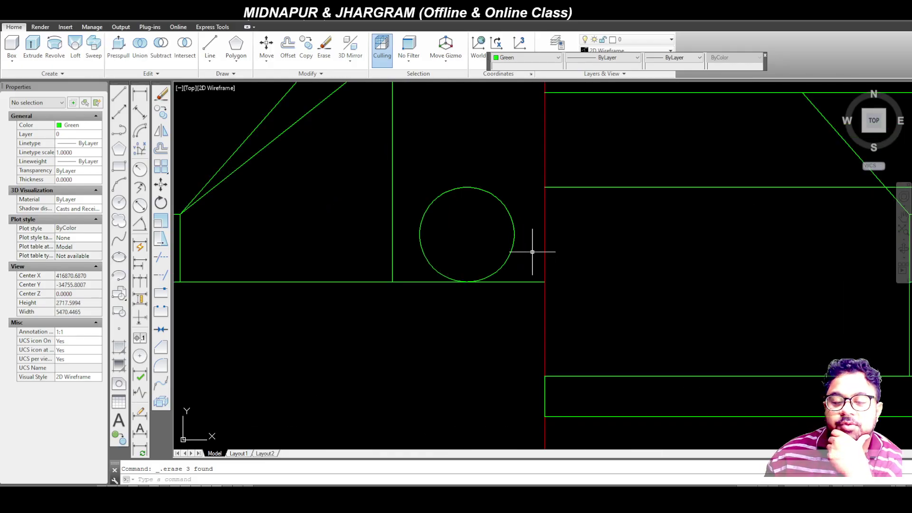
left_click(139, 97)
left_click(514, 234)
left_click(545, 234)
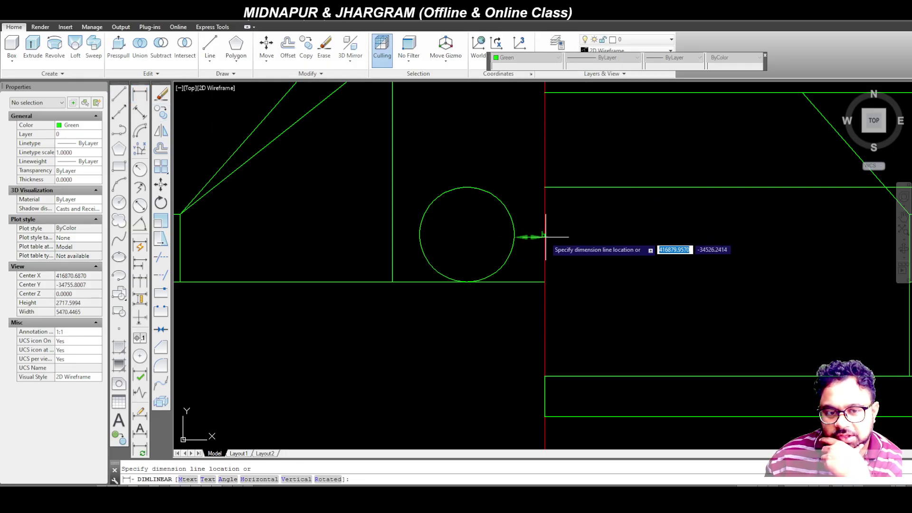
left_click(545, 234)
scroll(534, 235, "up", 10)
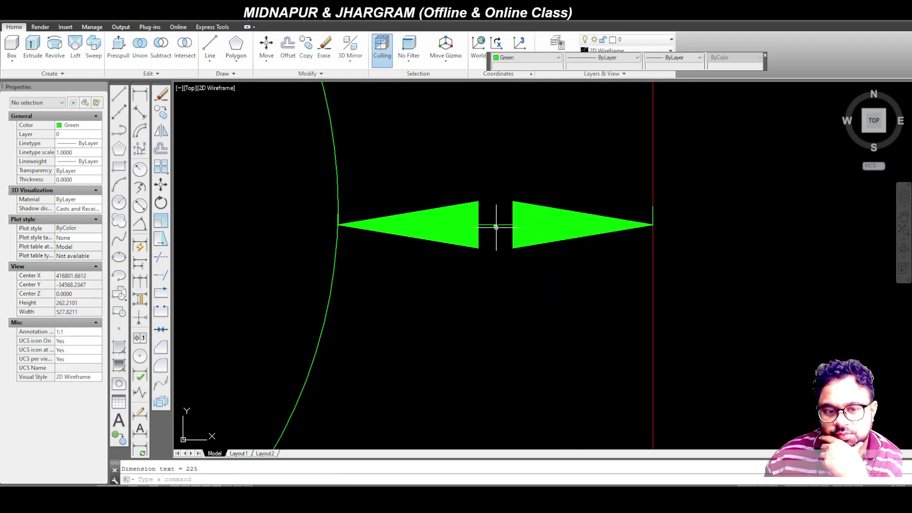
scroll(497, 229, "up", 12)
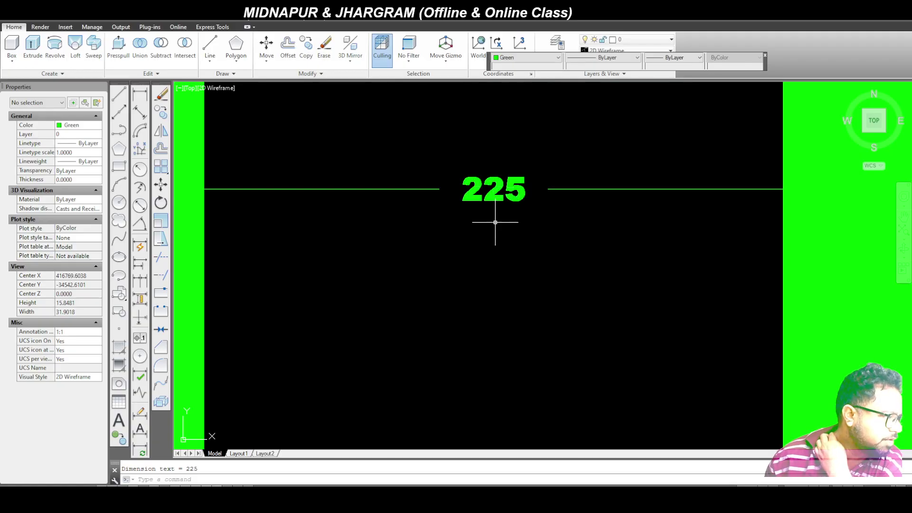
scroll(533, 226, "down", 18)
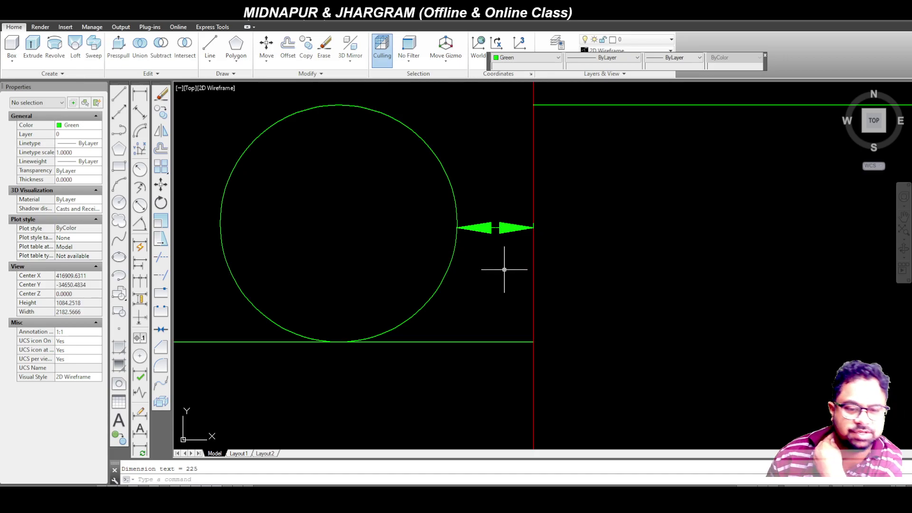
scroll(504, 266, "down", 4)
scroll(502, 258, "up", 4)
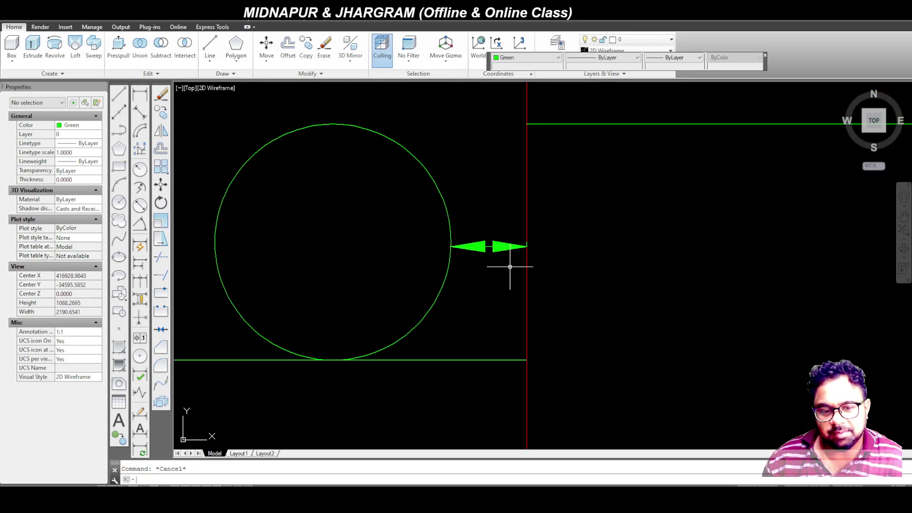
left_click_drag(509, 255, 485, 187)
key("Delete")
Step: Mirror the pipe circle across the red centre line onto the right half, keeping the original circle
scroll(443, 261, "down", 3)
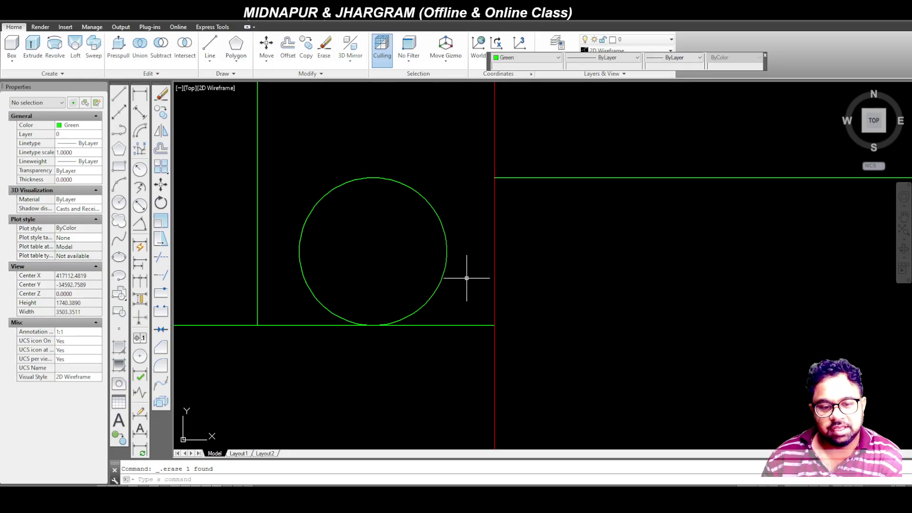
left_click(467, 299)
left_click(293, 136)
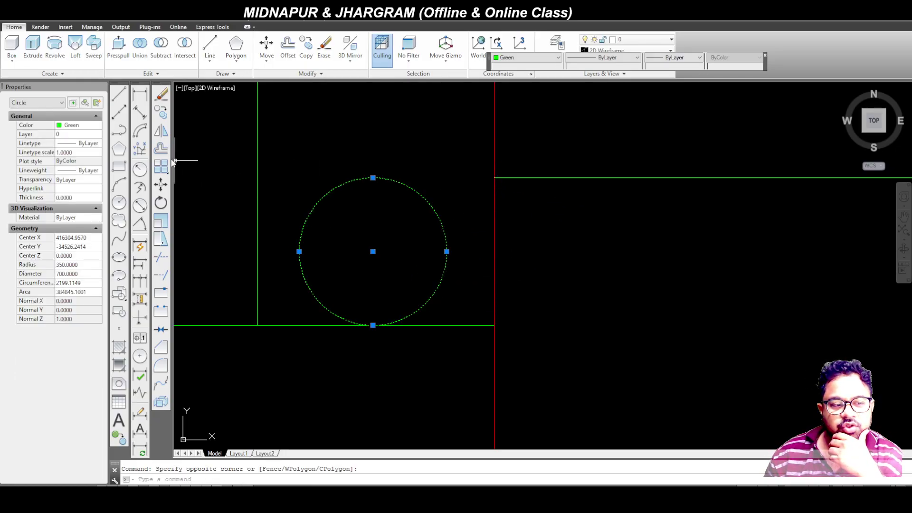
left_click(162, 132)
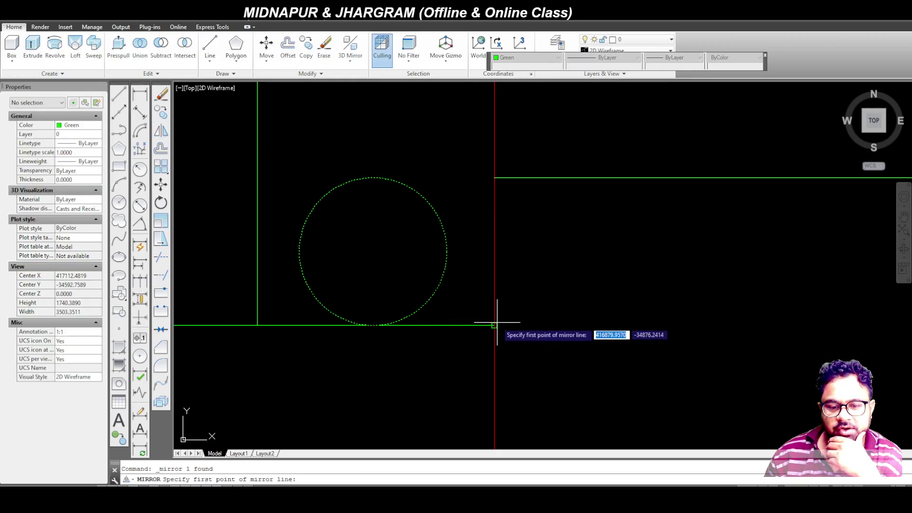
left_click(495, 305)
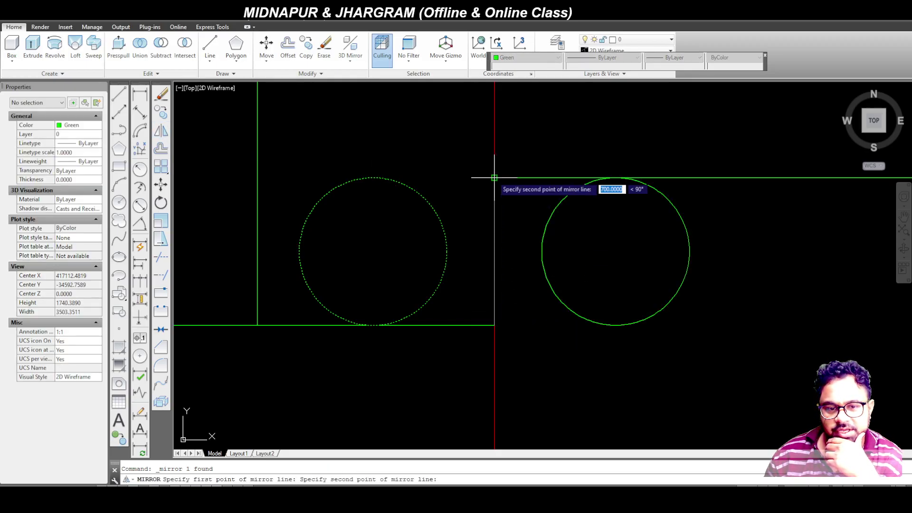
left_click(495, 178)
key("Return")
scroll(442, 245, "down", 5)
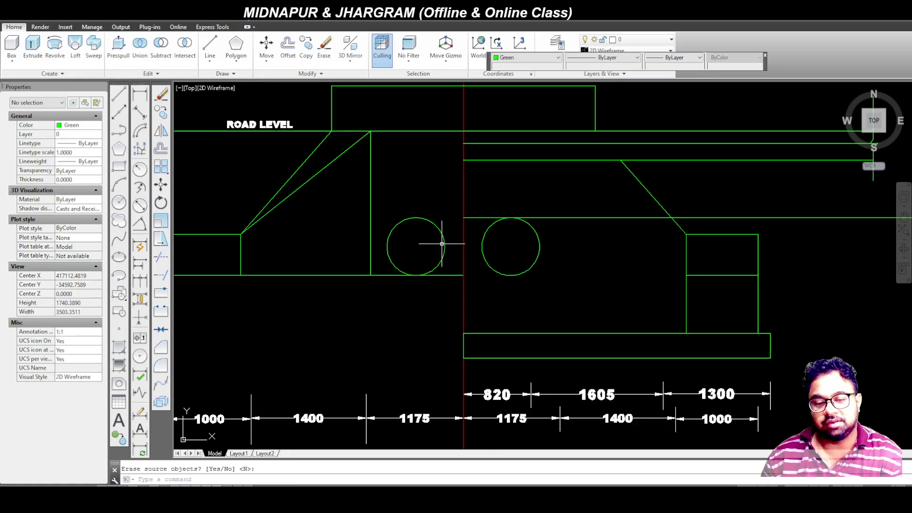
Step: Check the pipe section in the culvert PDF, and draw a 400 mm radius circle concentric with the mirrored pipe circle in AutoCAD
scroll(493, 240, "up", 3)
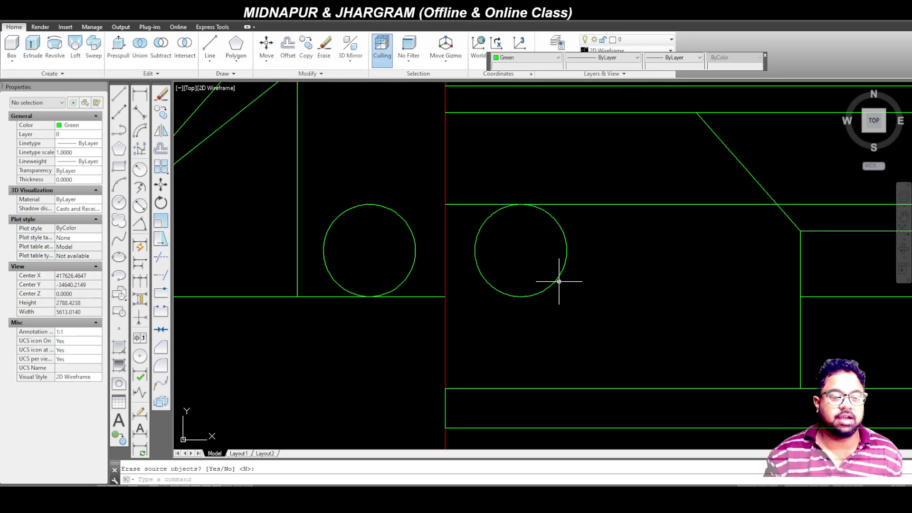
key("alt+Tab")
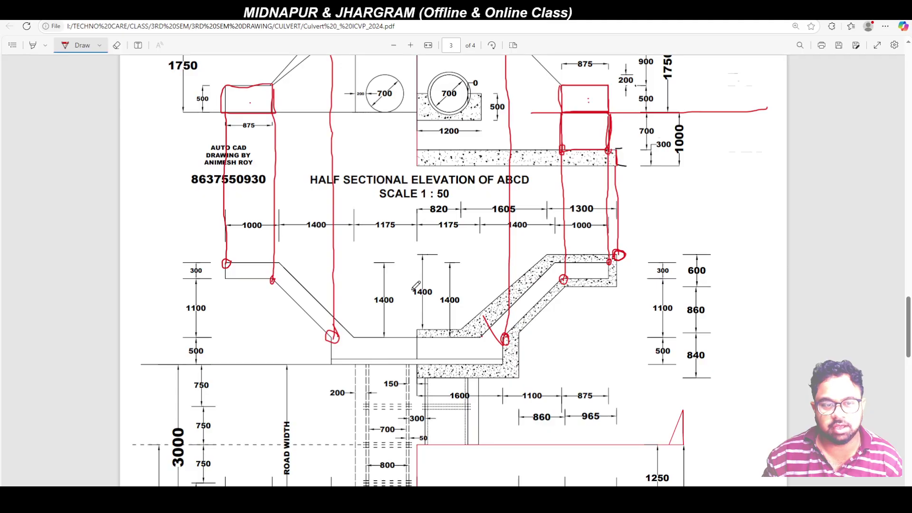
scroll(416, 285, "up", 5)
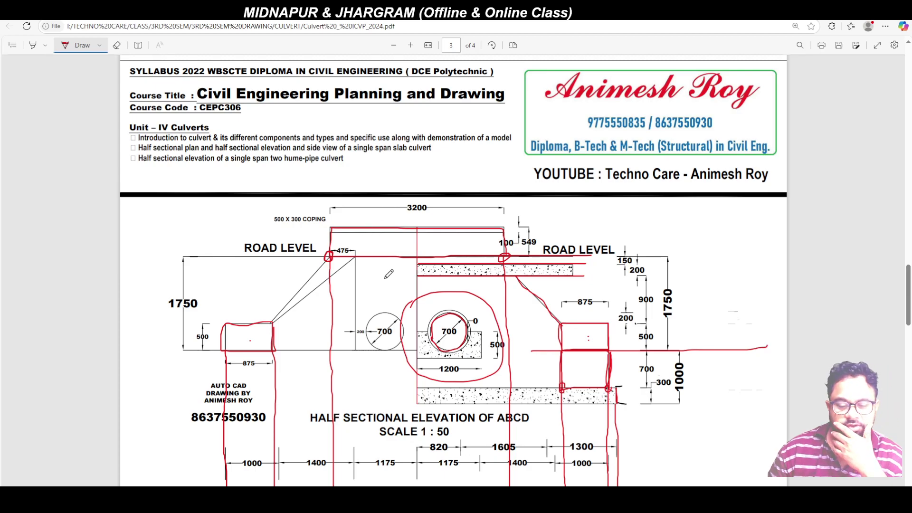
key("alt+Tab")
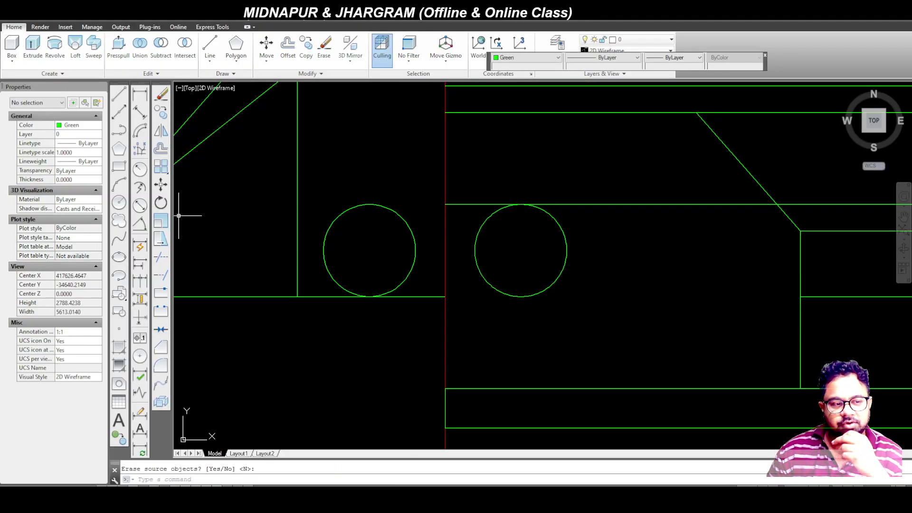
left_click(119, 203)
scroll(521, 248, "up", 4)
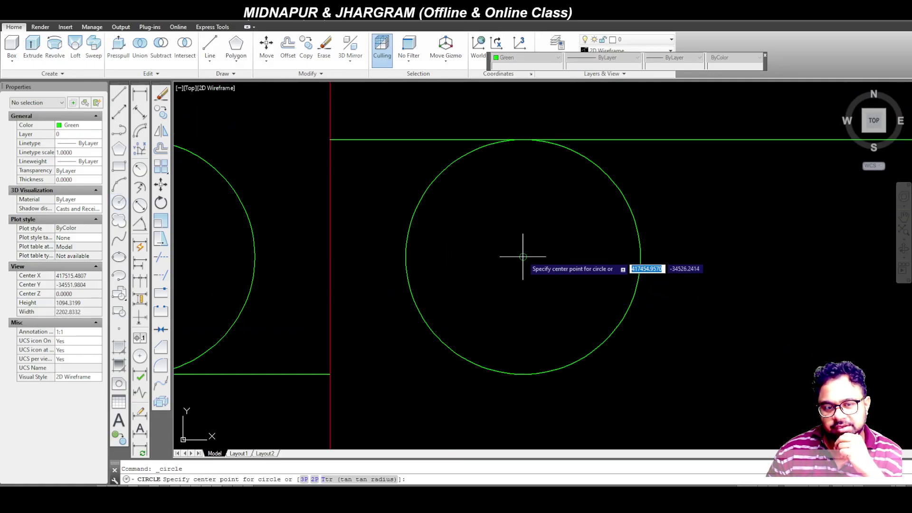
left_click(523, 256)
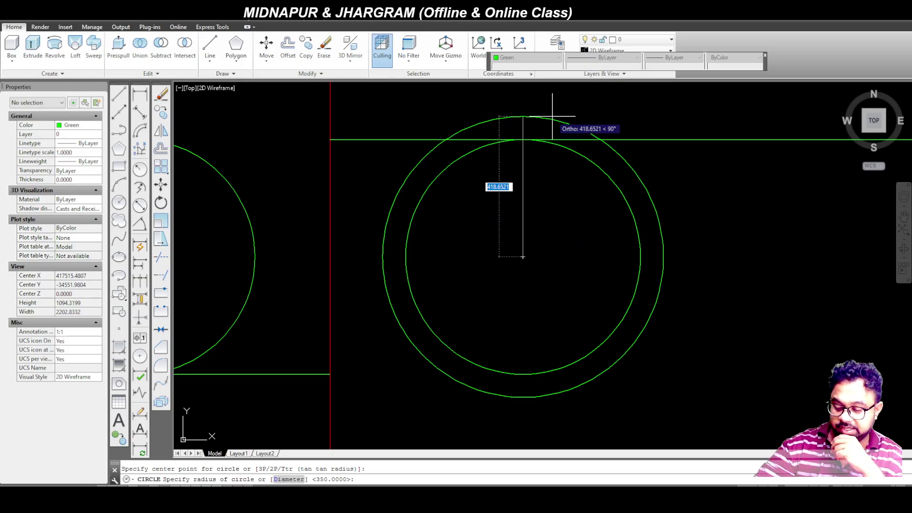
type("400")
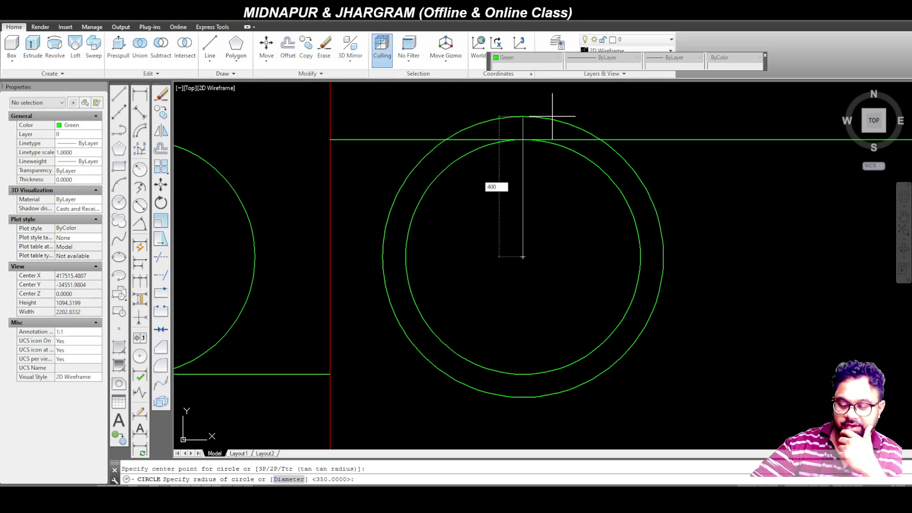
key("Return")
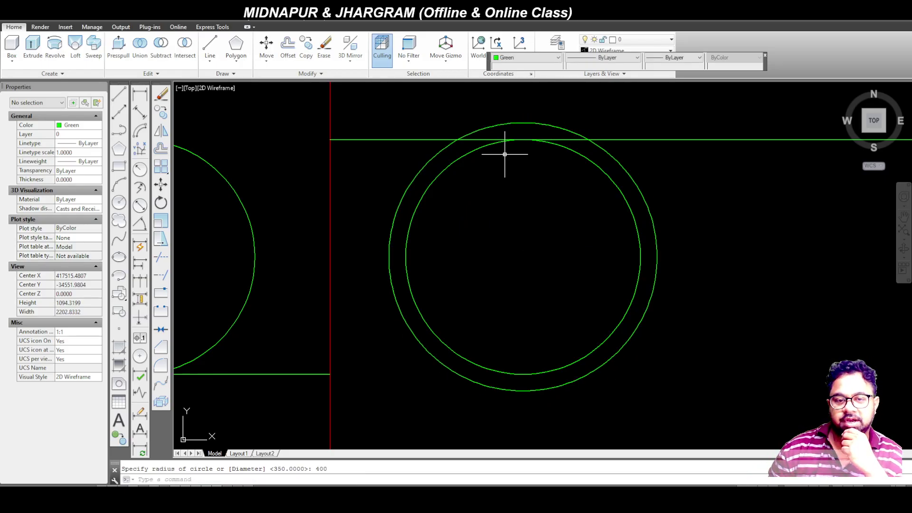
Step: Erase the horizontal projection line running through the top of the right half's pipe
scroll(375, 214, "down", 4)
scroll(466, 216, "down", 2)
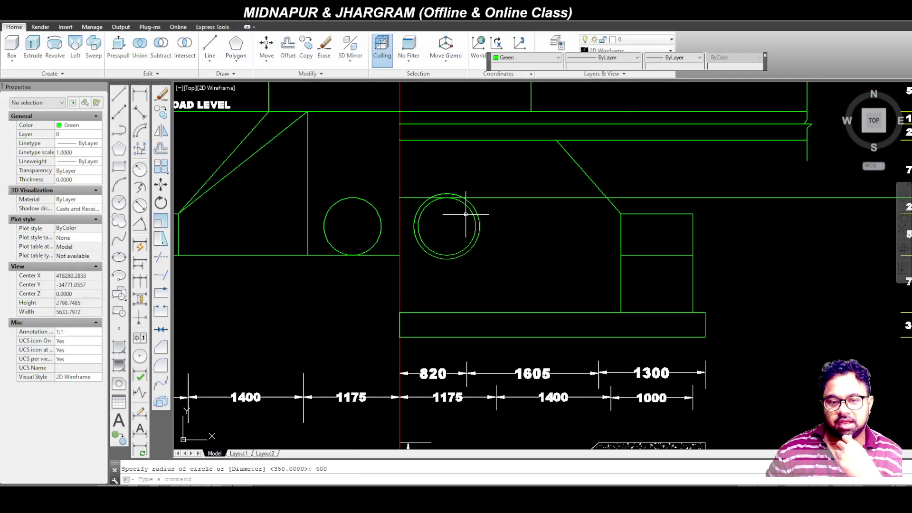
left_click(534, 214)
left_click(507, 179)
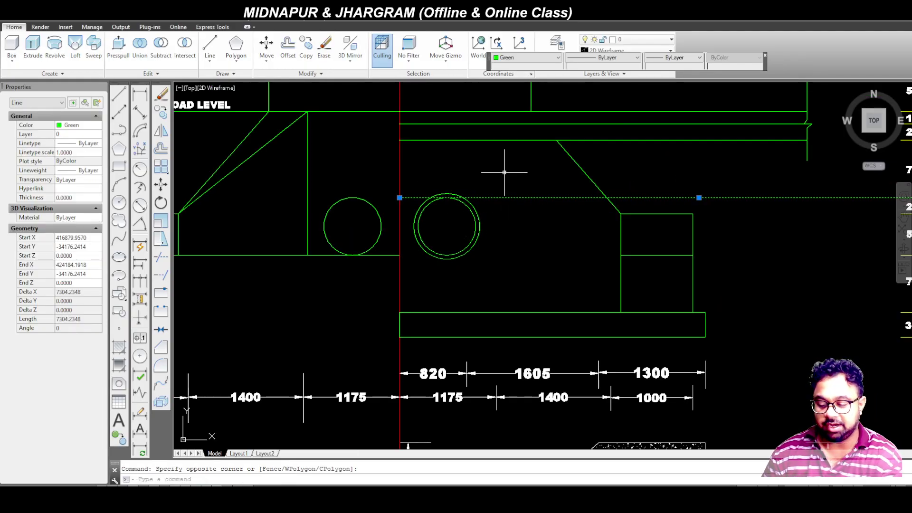
key("Delete")
Step: Draw a horizontal line from the red centre line to the near side of the right half's outer pipe circle
scroll(389, 229, "up", 2)
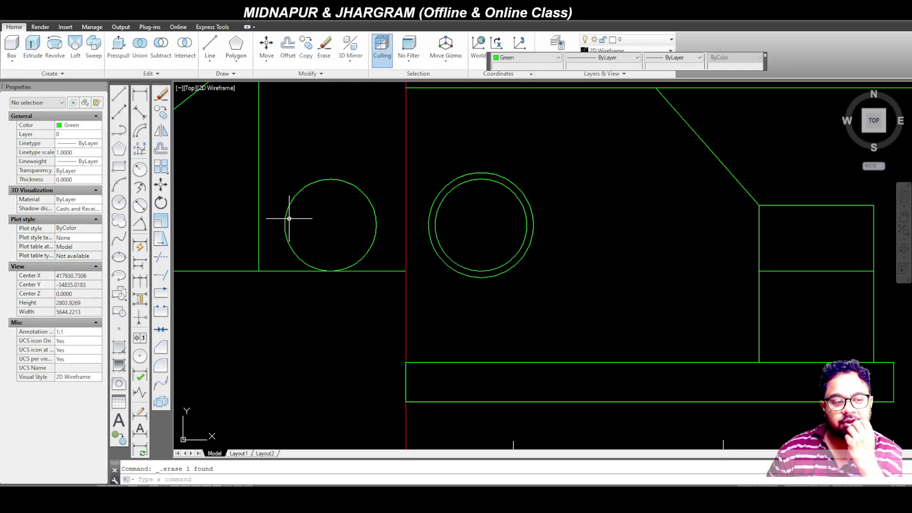
left_click(120, 95)
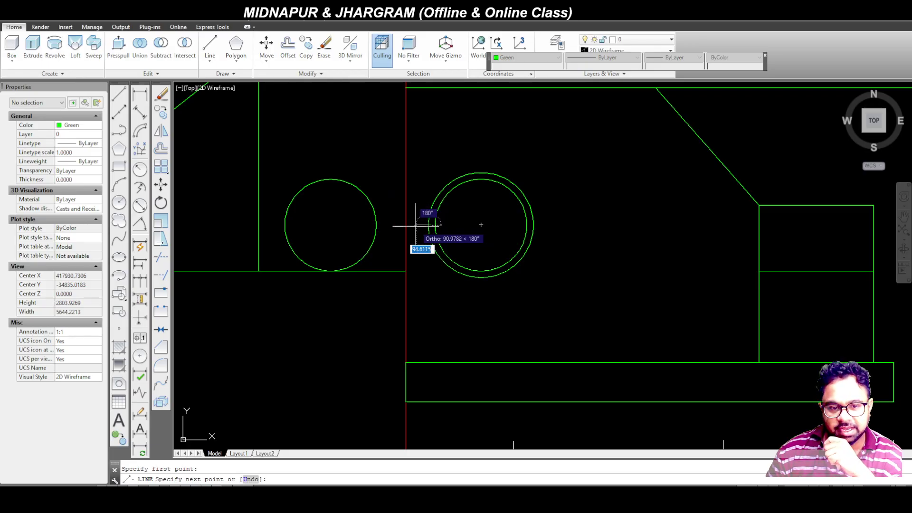
left_click(406, 225)
left_click(429, 225)
key("Escape")
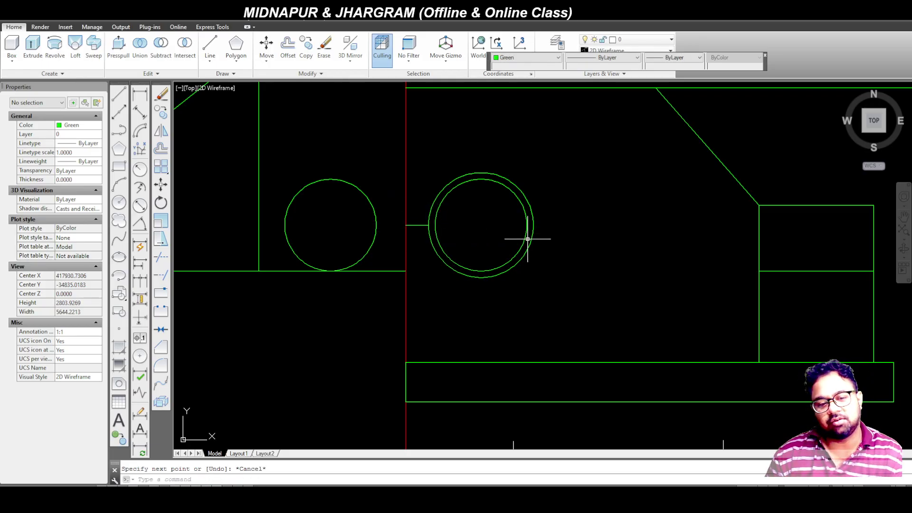
Step: Draw a 500 mm horizontal line outward from the far side of the right half's outer pipe circle
scroll(457, 229, "down", 2)
scroll(441, 232, "up", 4)
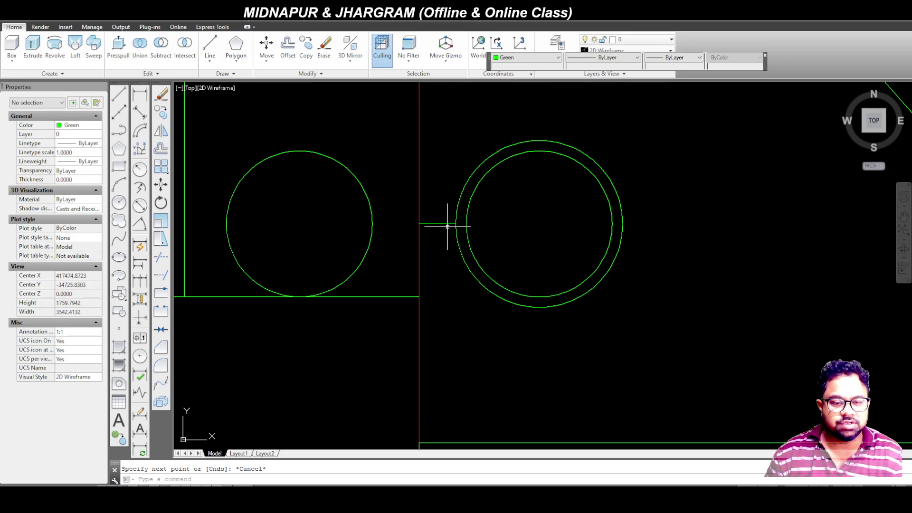
left_click(119, 95)
left_click(622, 224)
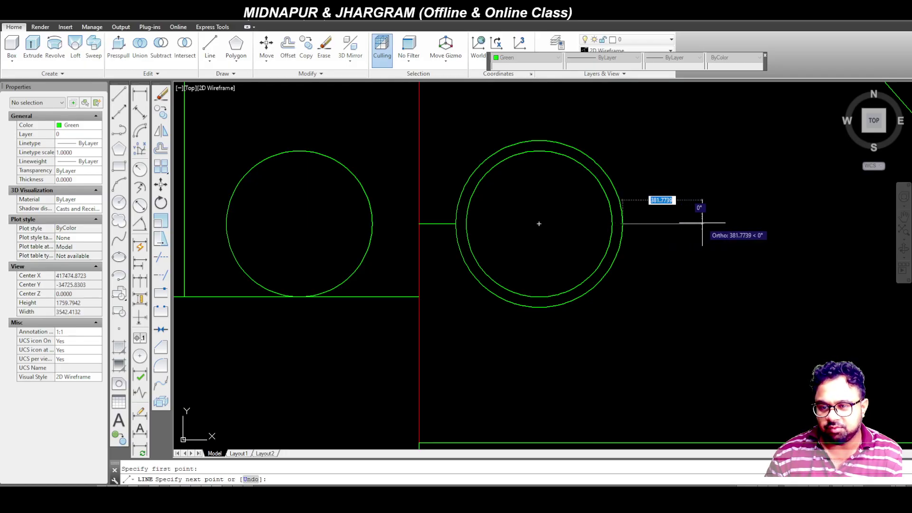
type("500")
key("Return")
scroll(670, 240, "down", 2)
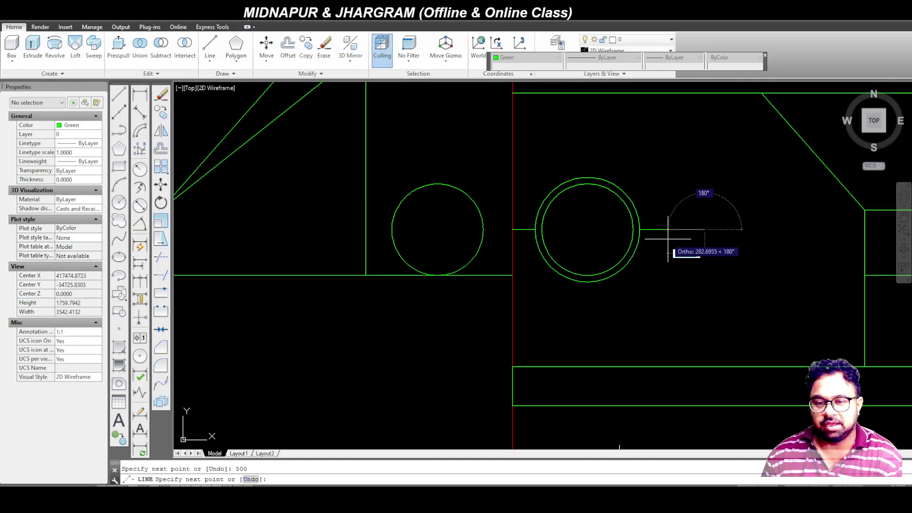
key("Escape")
Step: Check the pipe bedding in the reference elevation and erase the 500 mm line beside the right half's pipe
scroll(578, 240, "down", 10)
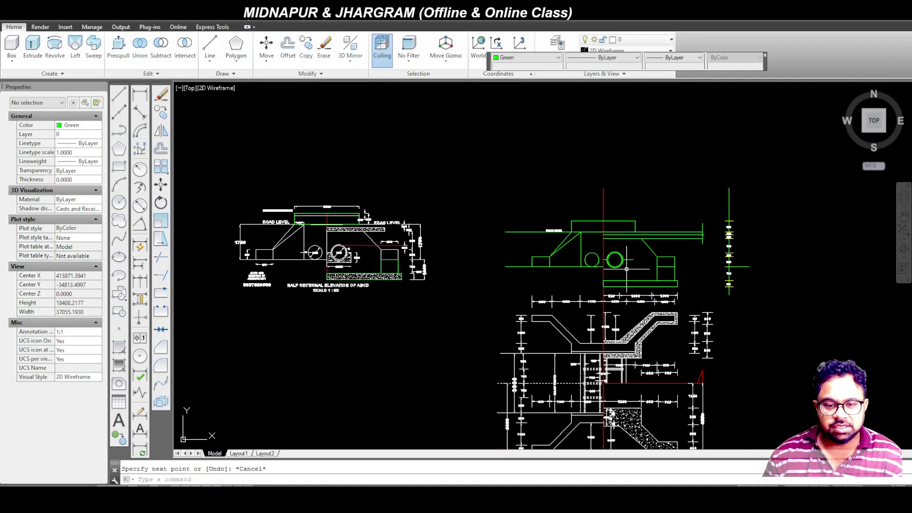
scroll(334, 264, "up", 6)
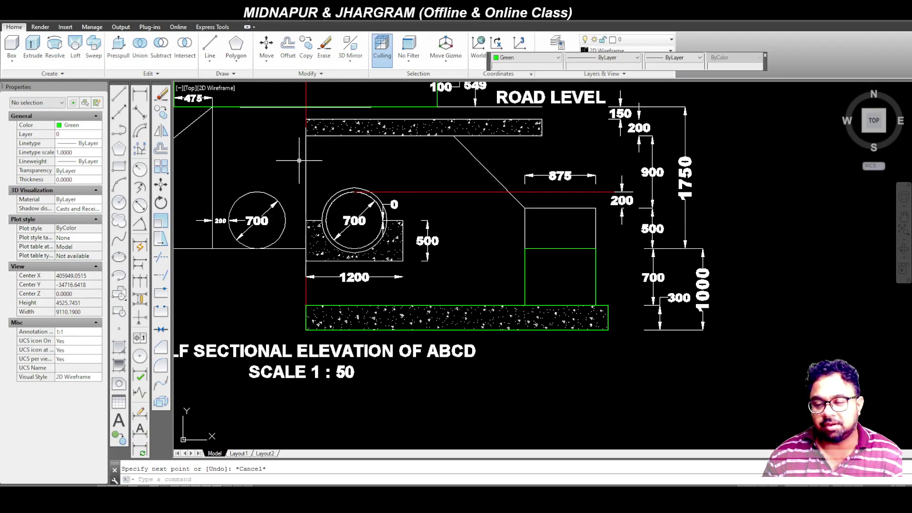
scroll(306, 159, "down", 5)
scroll(651, 228, "up", 8)
left_click(660, 239)
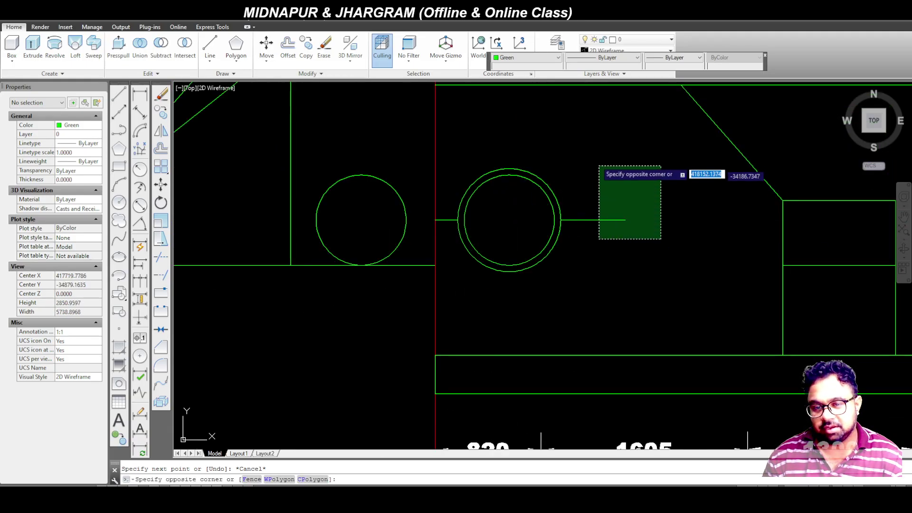
left_click(598, 165)
key("Delete")
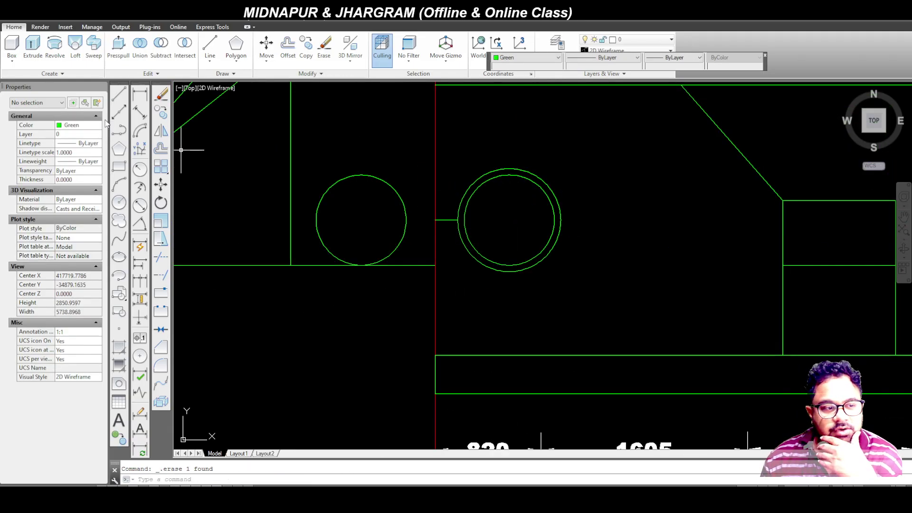
Step: Draw the bedding outline from the red centre line: 1200 mm across through the pipe centre, 500 mm down, and back to the centre line
left_click(118, 98)
left_click(437, 220)
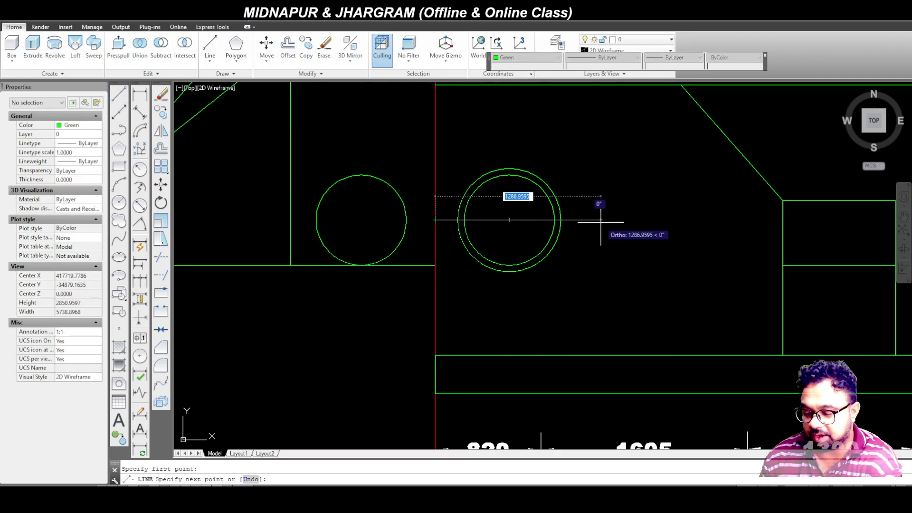
type("1200")
key("Return")
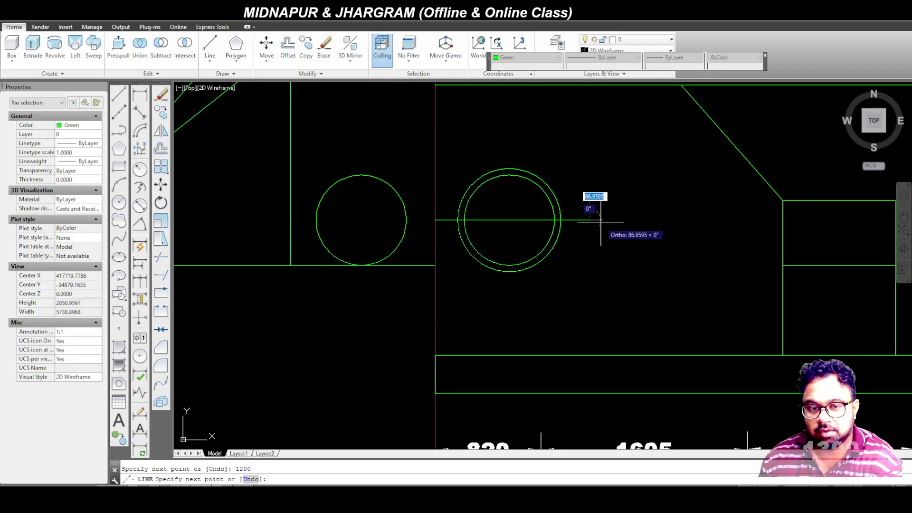
type("500")
key("Return")
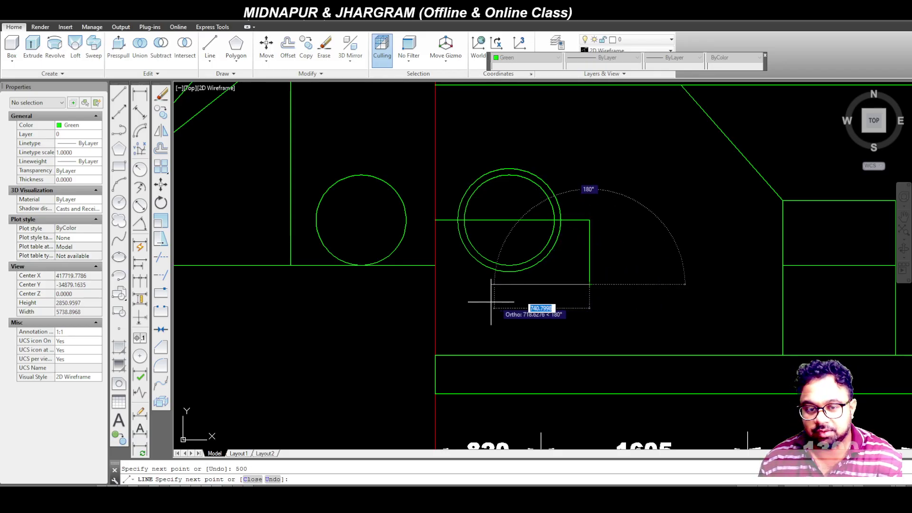
key("Escape")
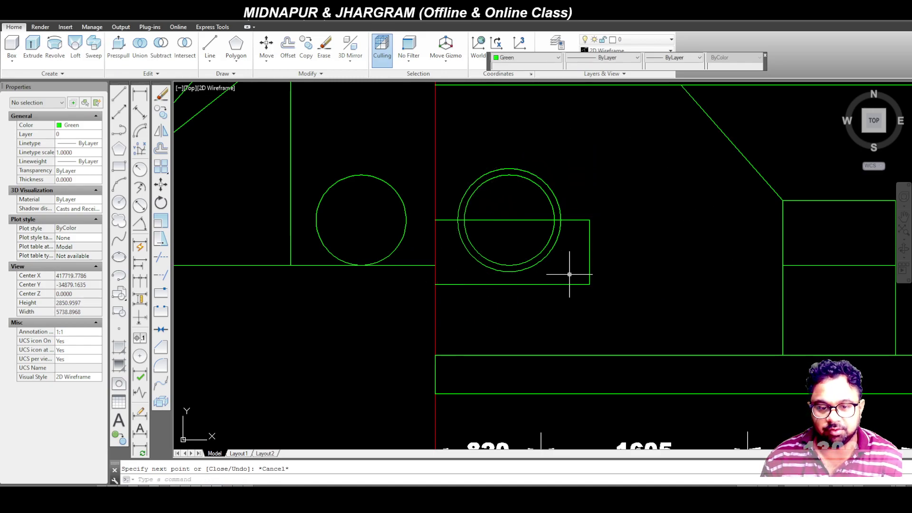
Step: Dimension the bottom edge of the pipe bedding with a linear dimension placed just below it
scroll(570, 264, "down", 4)
scroll(536, 260, "up", 4)
left_click(140, 95)
left_click(492, 307)
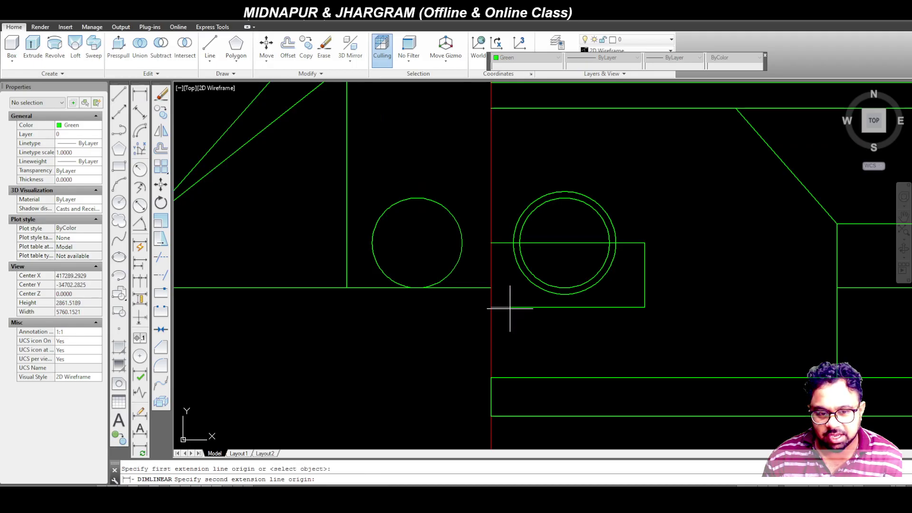
left_click(645, 307)
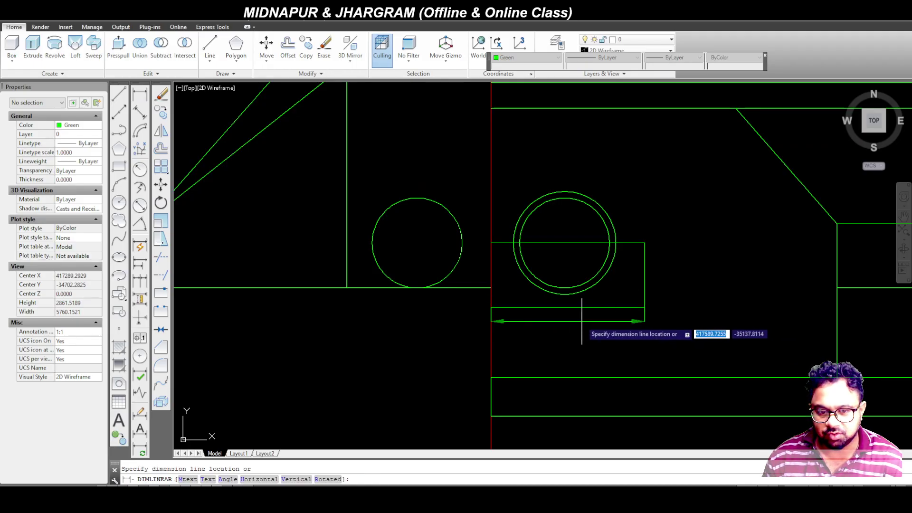
left_click(573, 316)
scroll(568, 326, "up", 6)
scroll(558, 326, "up", 3)
scroll(542, 328, "down", 5)
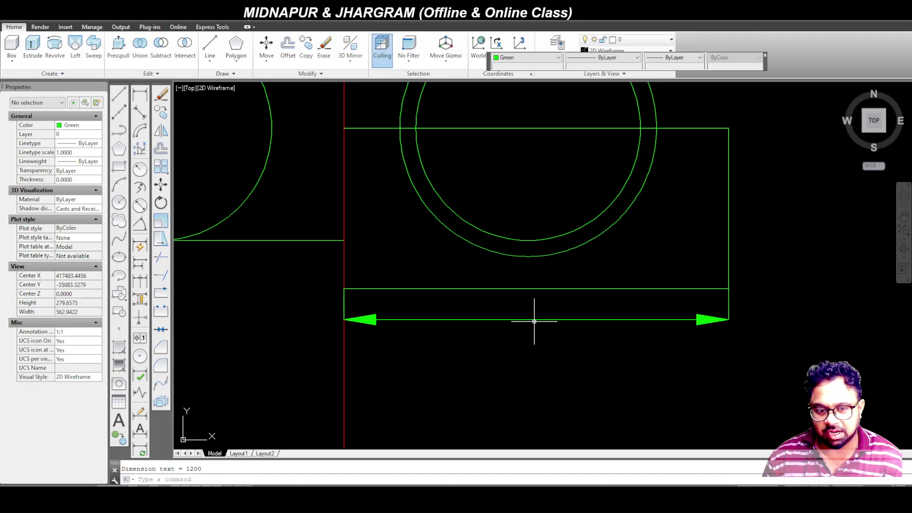
scroll(728, 300, "down", 4)
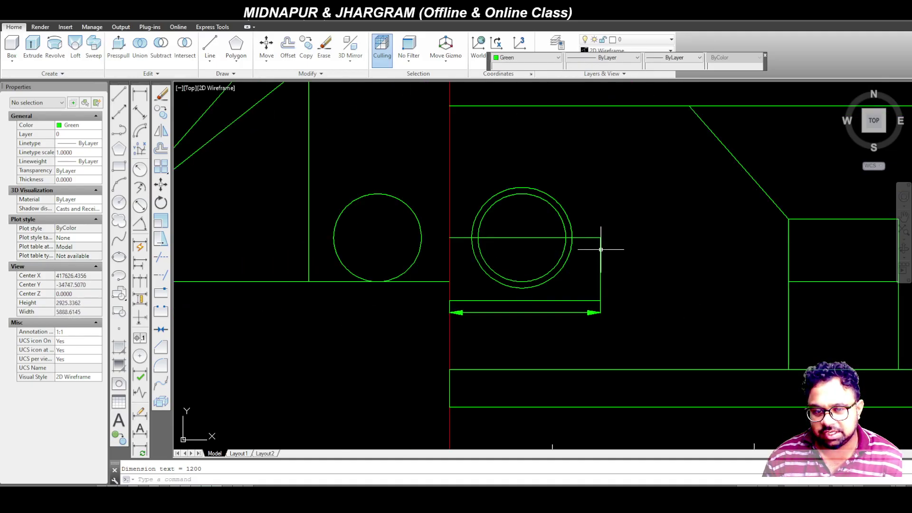
Step: Compare the pipe bedding with the reference elevation and erase the linear dimension below the bedding
scroll(643, 277, "down", 6)
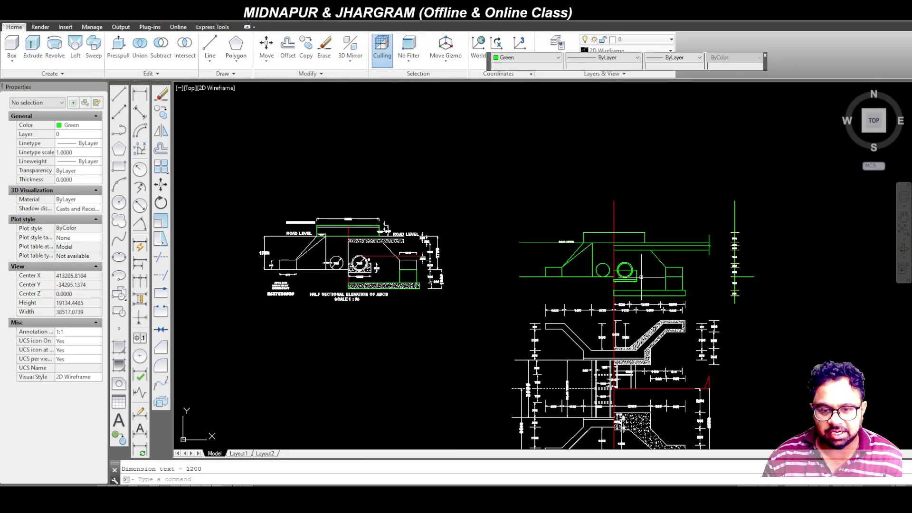
scroll(351, 266, "up", 6)
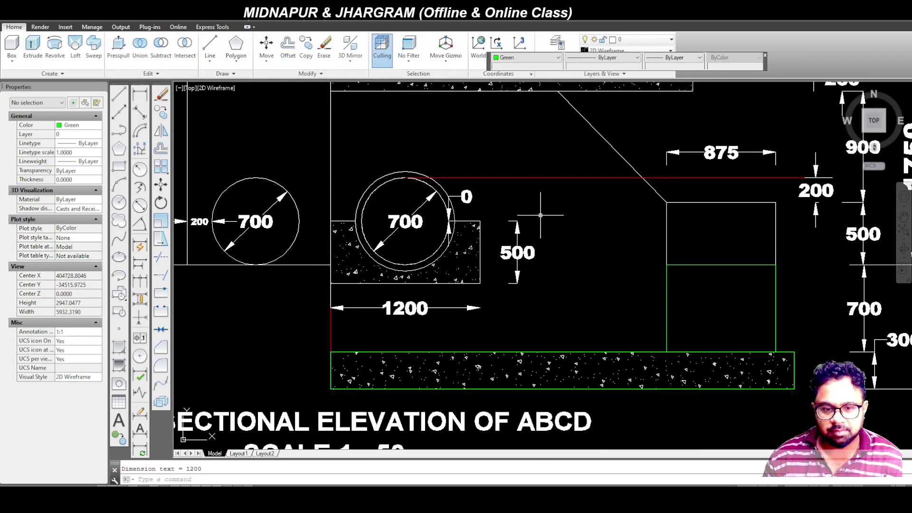
scroll(546, 221, "down", 5)
scroll(618, 256, "up", 5)
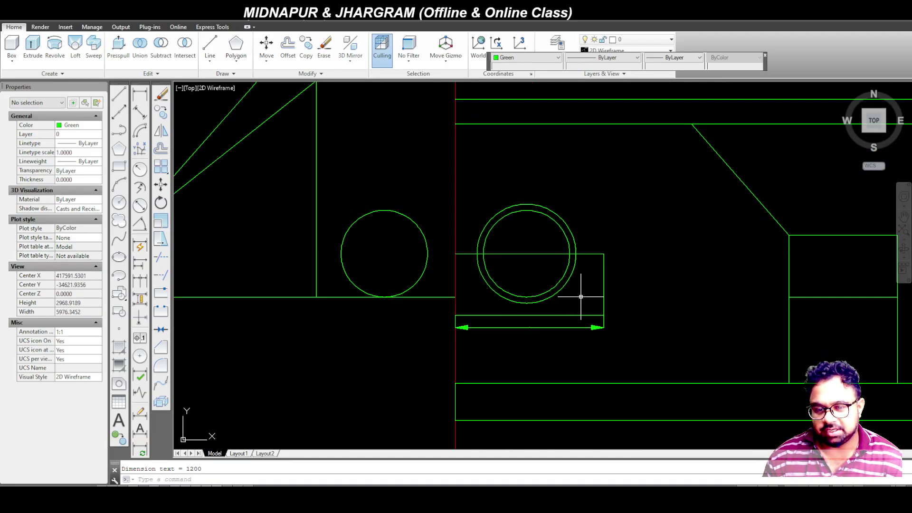
left_click(589, 340)
left_click(554, 322)
key("Delete")
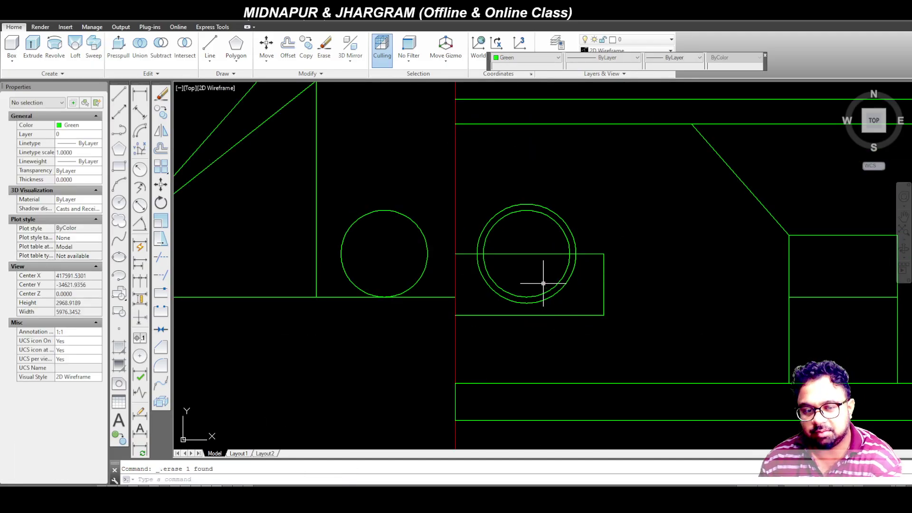
Step: Trim away the part of the bedding's top line that crosses the right half's pipe circles
scroll(512, 260, "up", 4)
type("R")
key("Return")
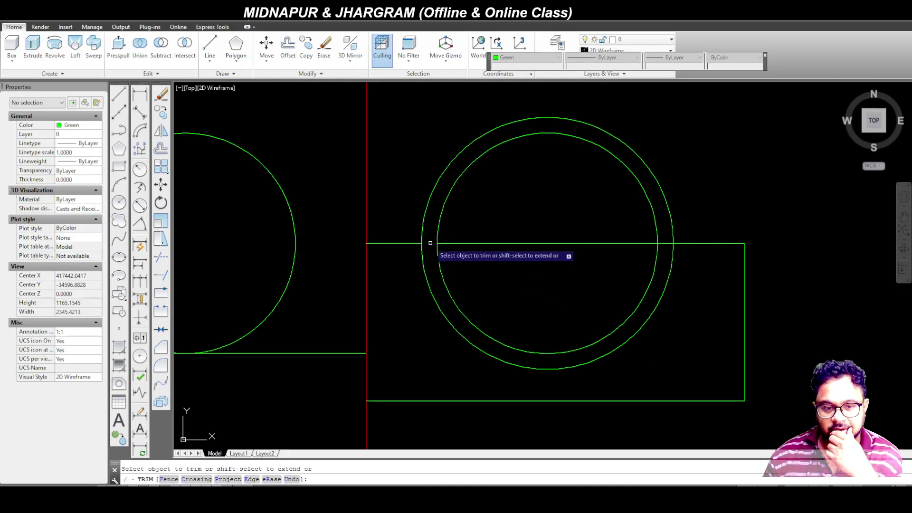
left_click(482, 195)
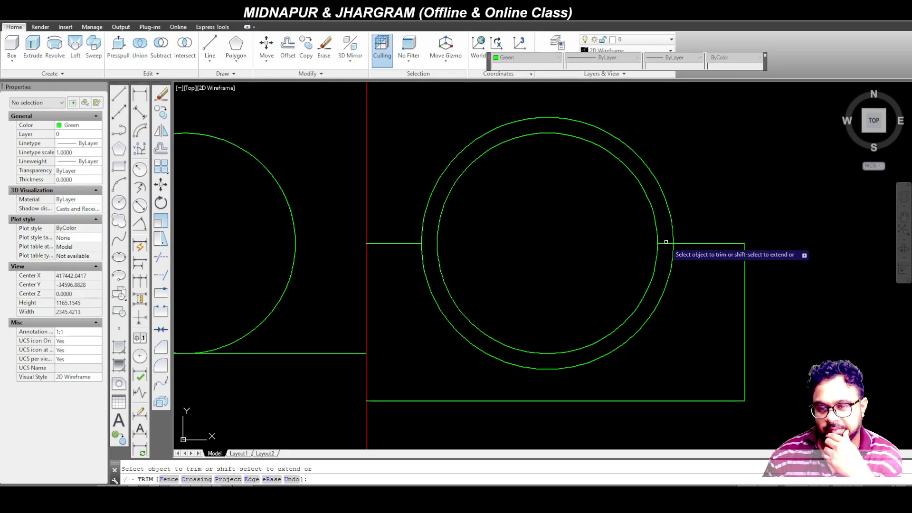
Step: Review the drawn elevation and the plan below it against the finished half sectional elevation
scroll(558, 239, "down", 8)
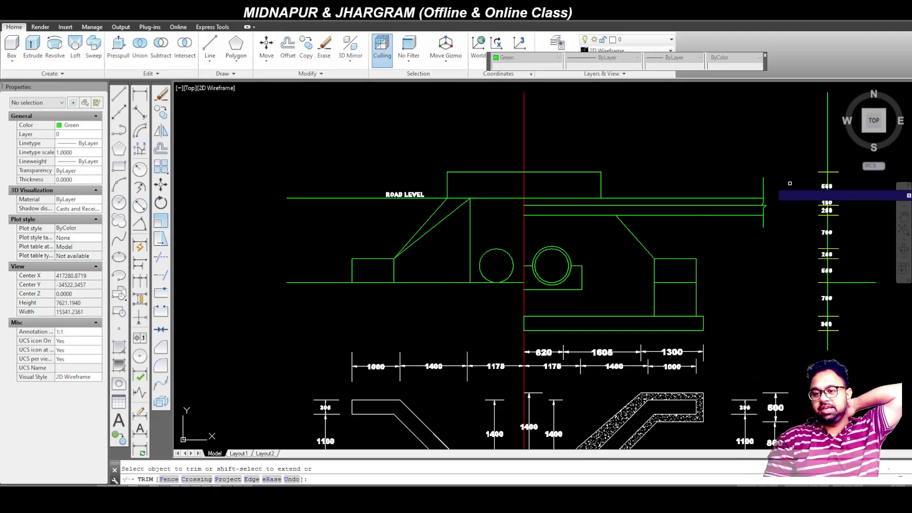
scroll(884, 278, "up", 4)
scroll(651, 291, "down", 4)
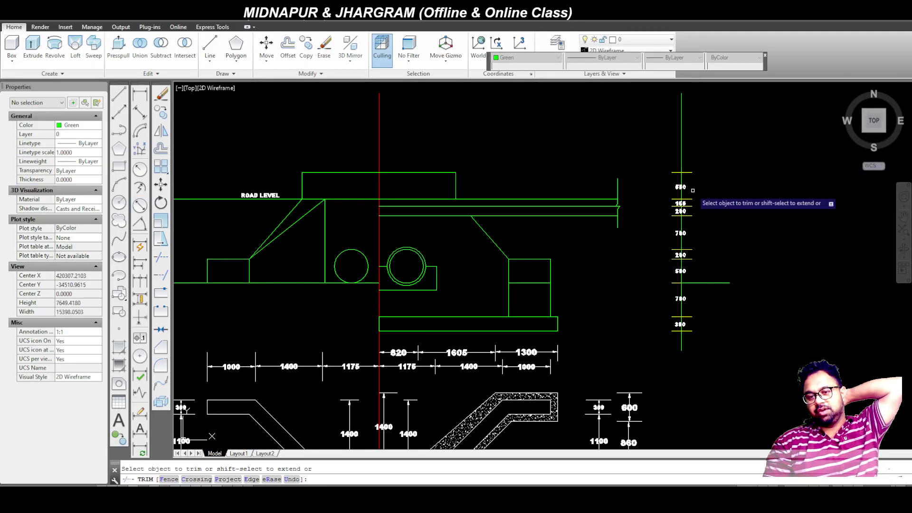
scroll(679, 153, "up", 2)
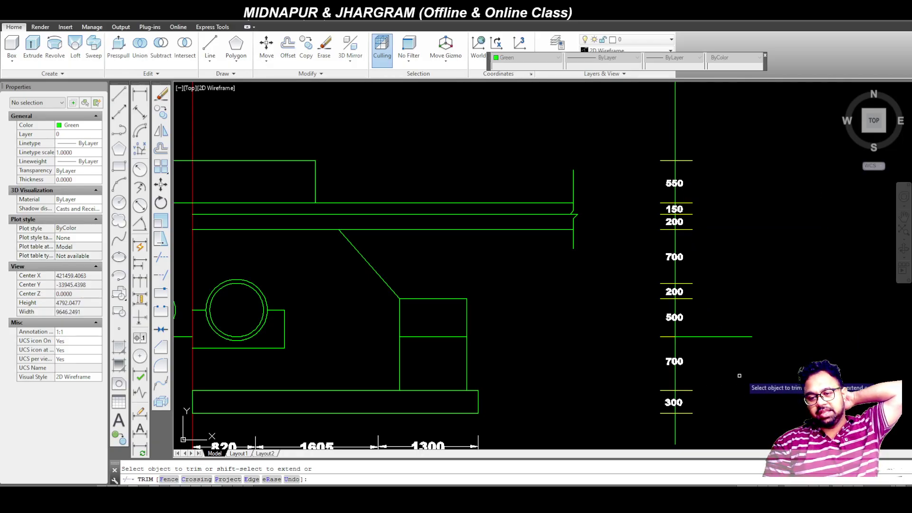
scroll(811, 364, "down", 2)
scroll(537, 202, "down", 3)
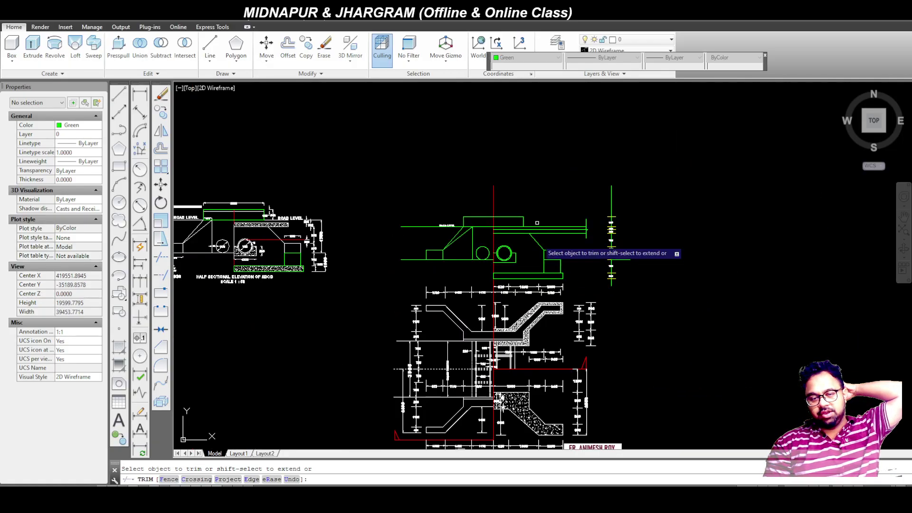
scroll(499, 231, "up", 3)
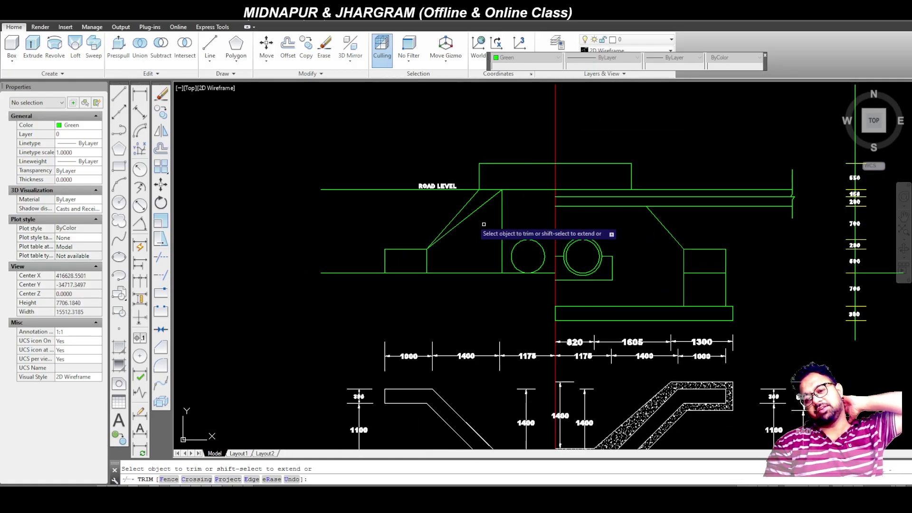
scroll(468, 217, "down", 2)
scroll(530, 361, "up", 3)
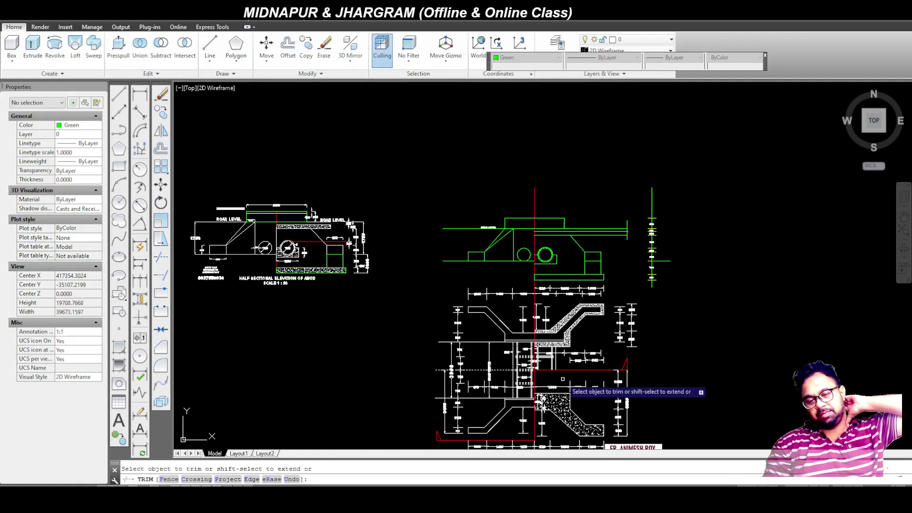
scroll(561, 167, "down", 2)
scroll(547, 335, "up", 3)
scroll(561, 342, "down", 3)
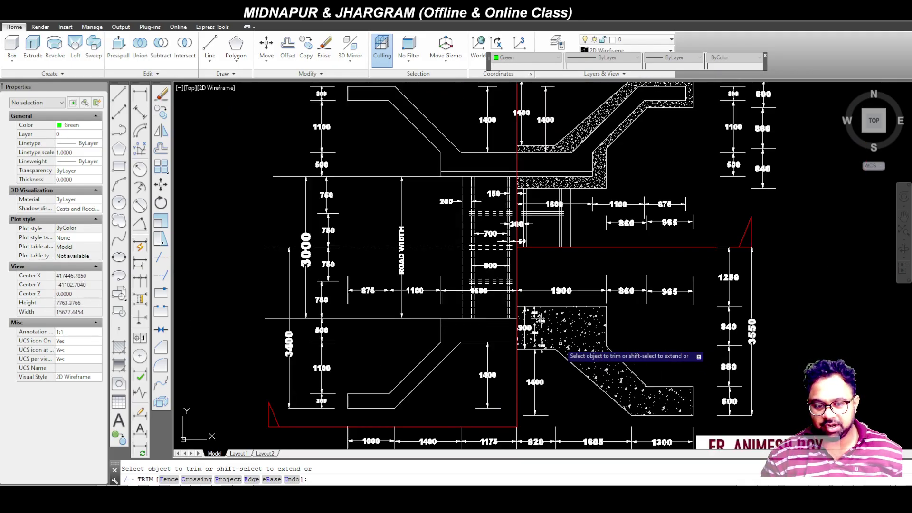
scroll(573, 325, "down", 2)
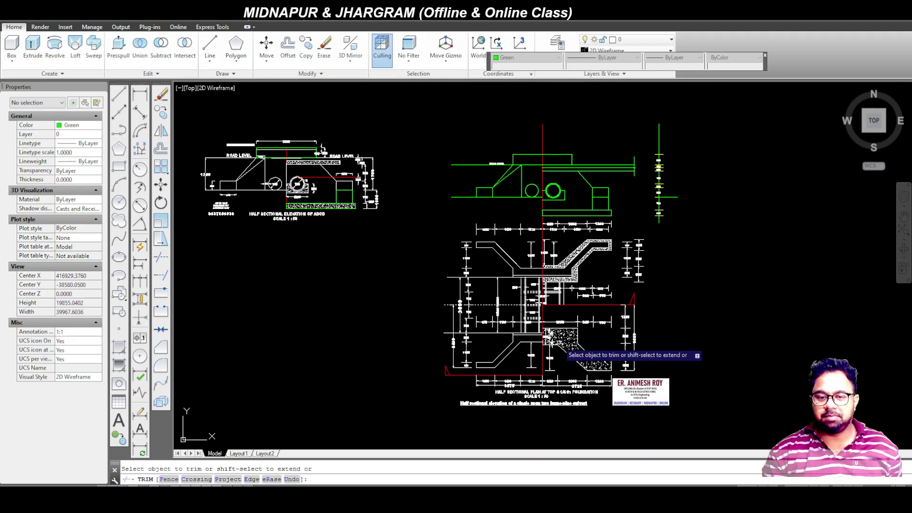
scroll(557, 162, "up", 4)
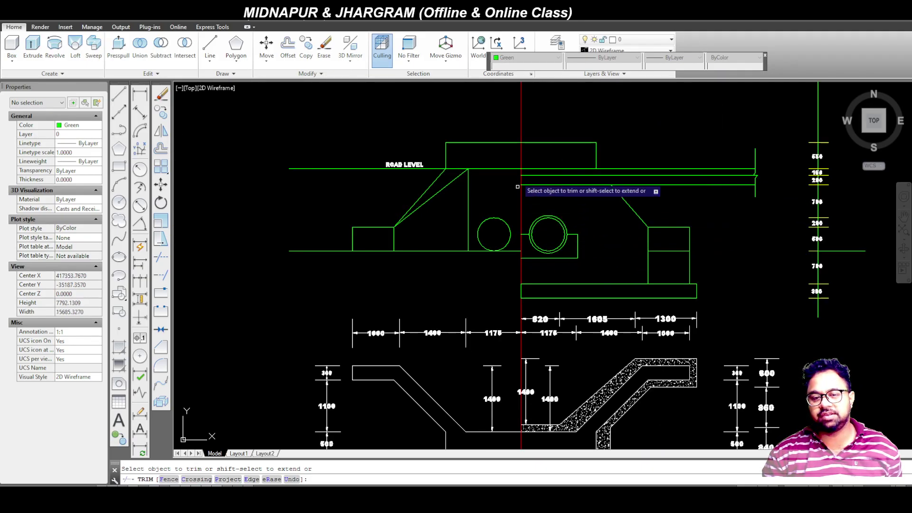
scroll(675, 227, "down", 3)
scroll(496, 200, "up", 5)
scroll(566, 266, "down", 2)
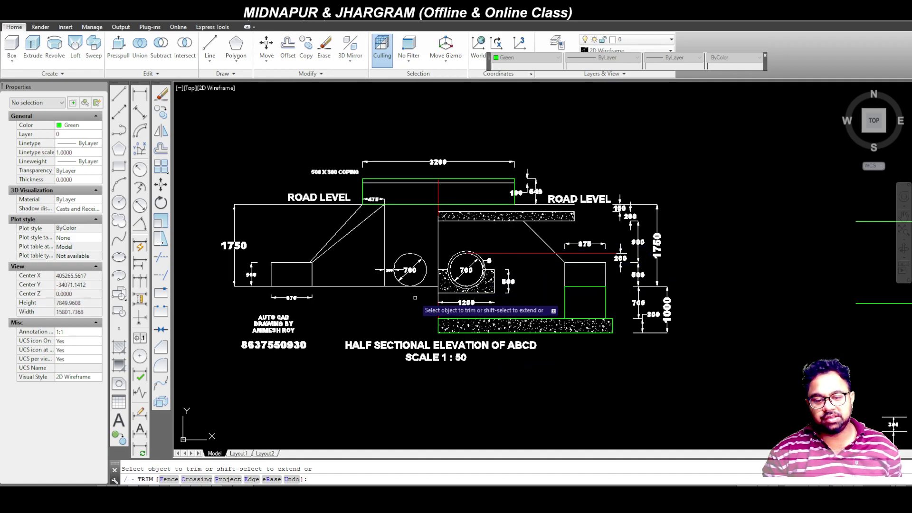
scroll(419, 290, "up", 2)
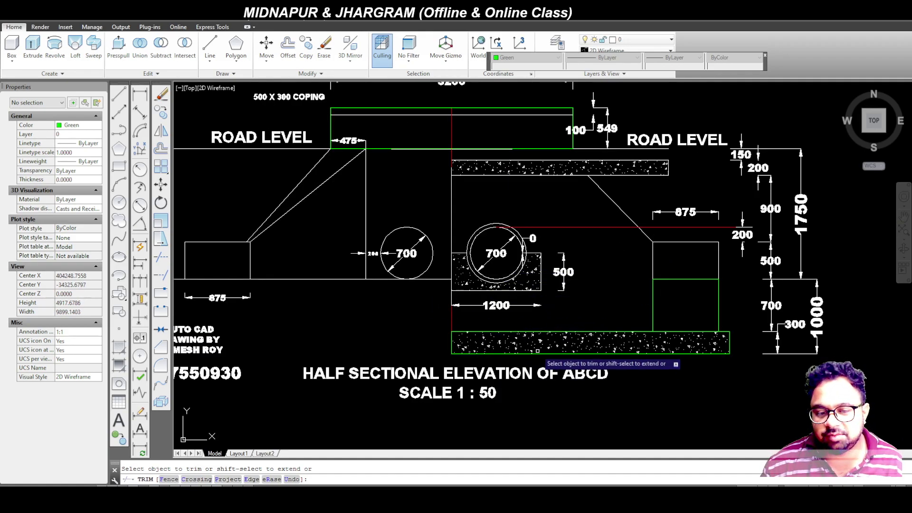
Step: Examine the reference elevation's hatched slab, pipe bedding and foundation concrete, and compare them with the unhatched elevation drawn above the plan
scroll(546, 352, "up", 3)
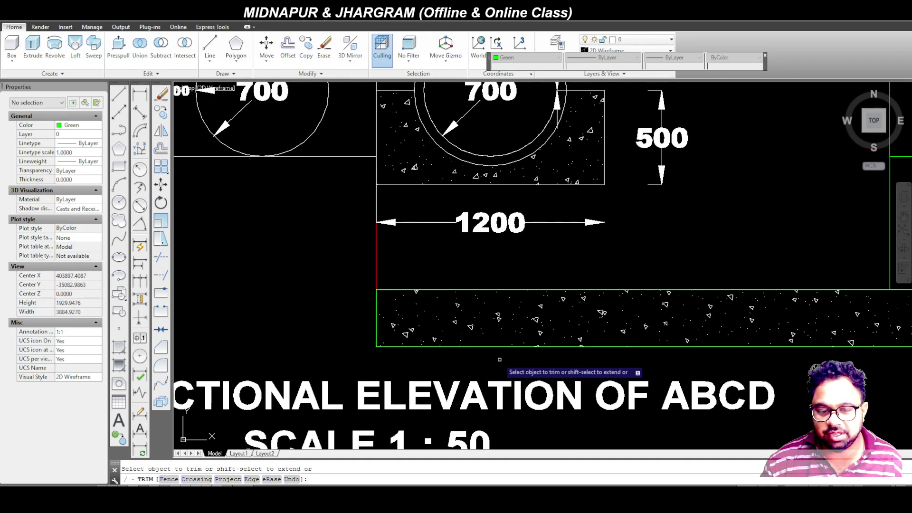
scroll(523, 361, "down", 3)
scroll(558, 333, "up", 2)
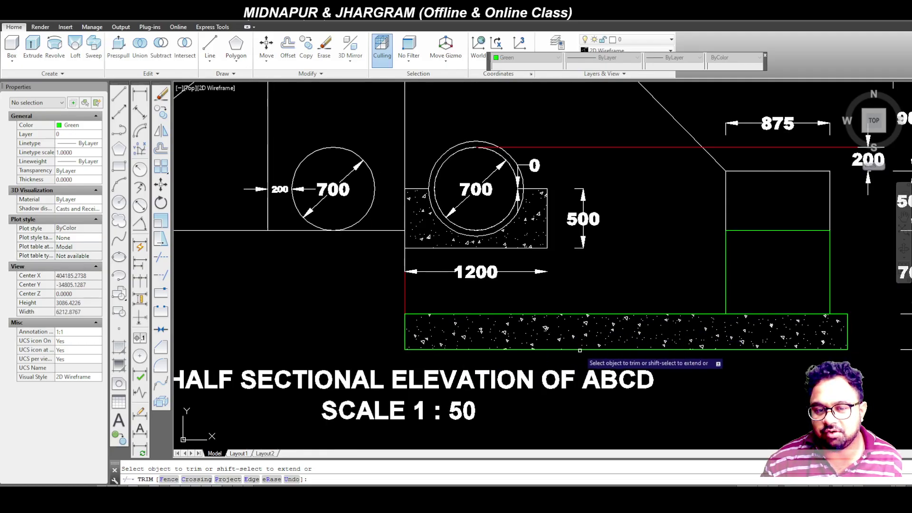
scroll(568, 333, "down", 2)
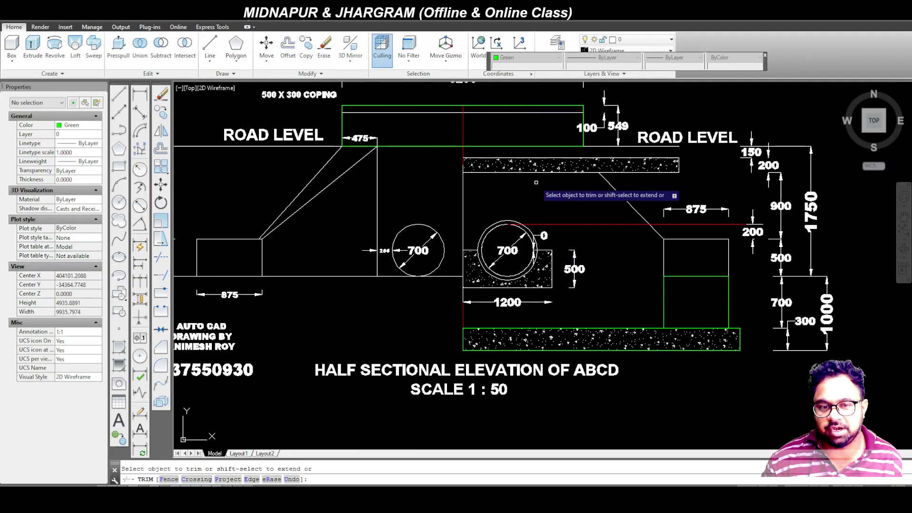
scroll(542, 152, "up", 5)
scroll(541, 232, "down", 5)
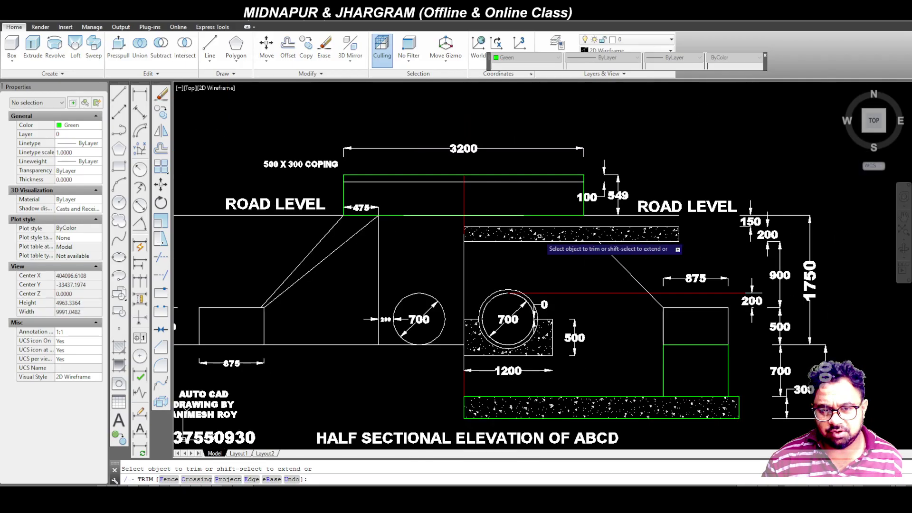
left_click(723, 312)
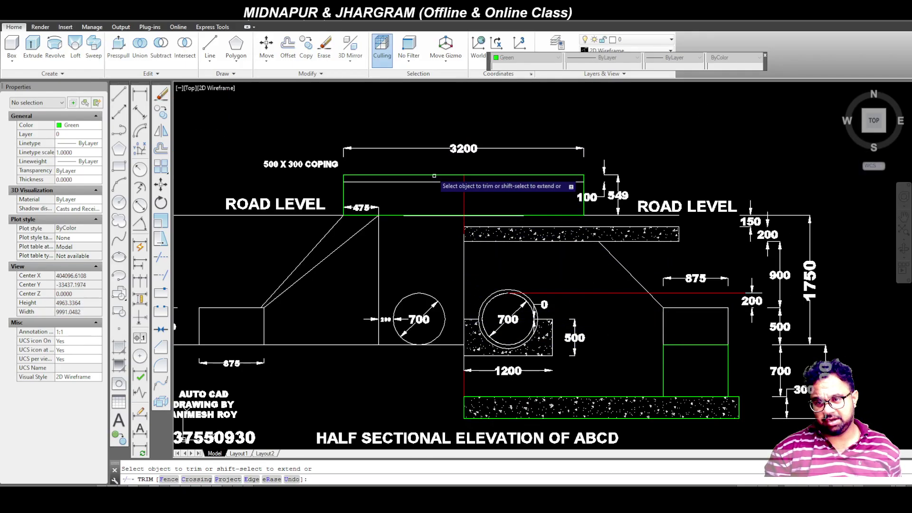
scroll(444, 201, "down", 2)
scroll(312, 292, "down", 5)
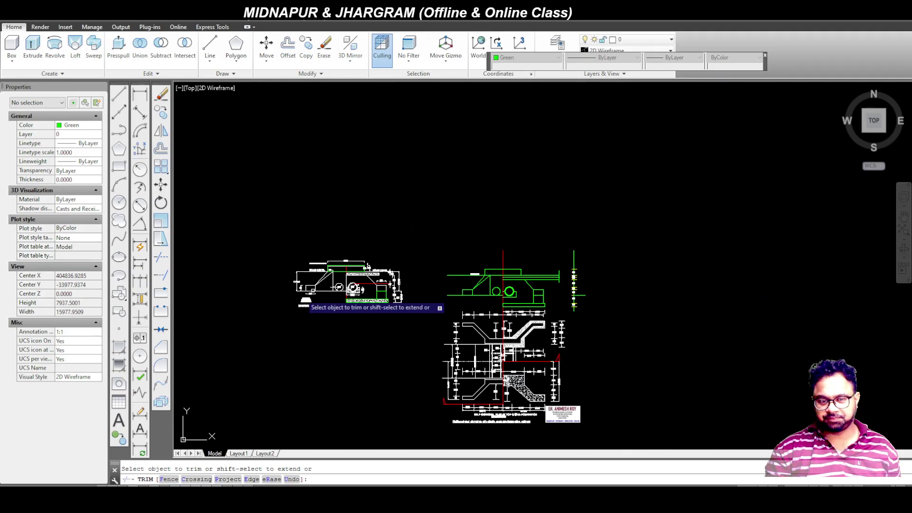
scroll(565, 297, "up", 5)
scroll(491, 285, "up", 1)
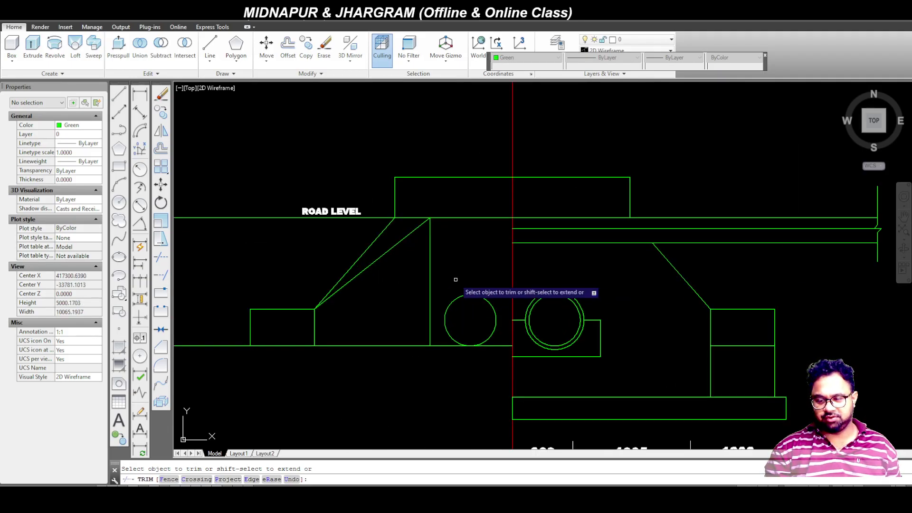
scroll(461, 290, "down", 1)
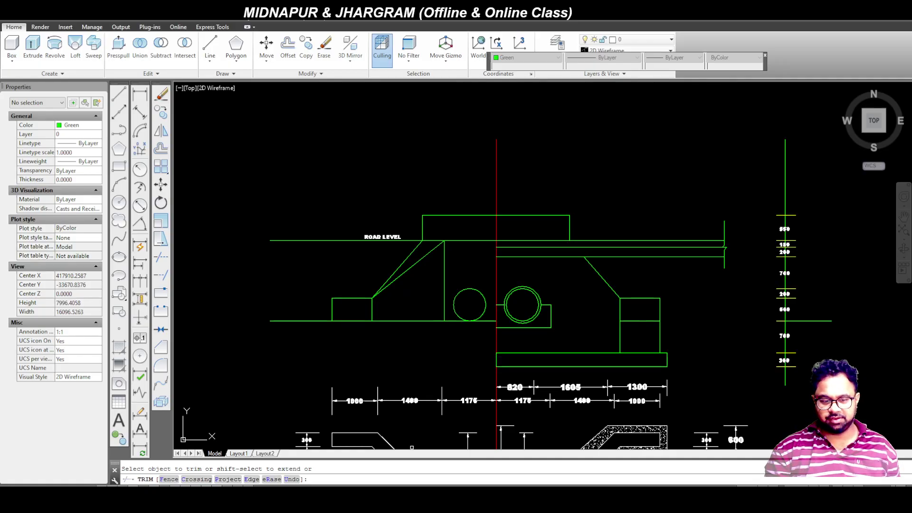
mouse_move(361, 497)
left_click(362, 454)
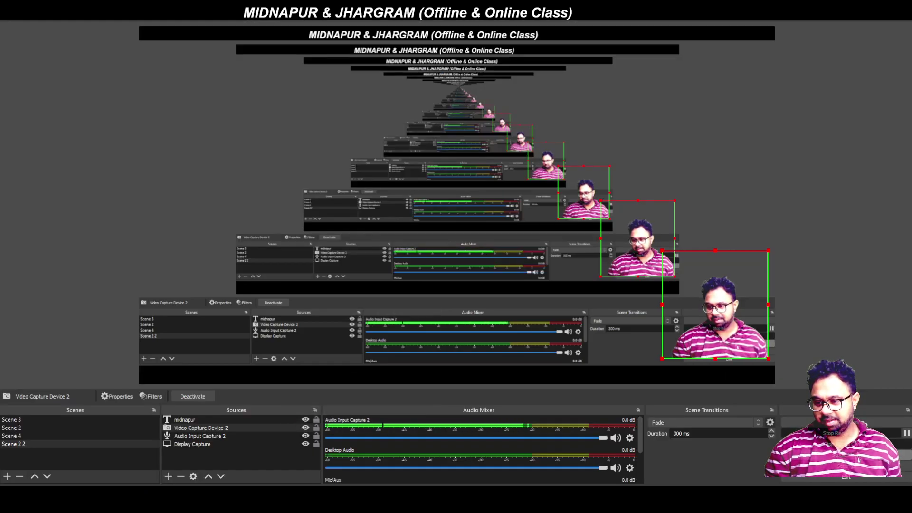